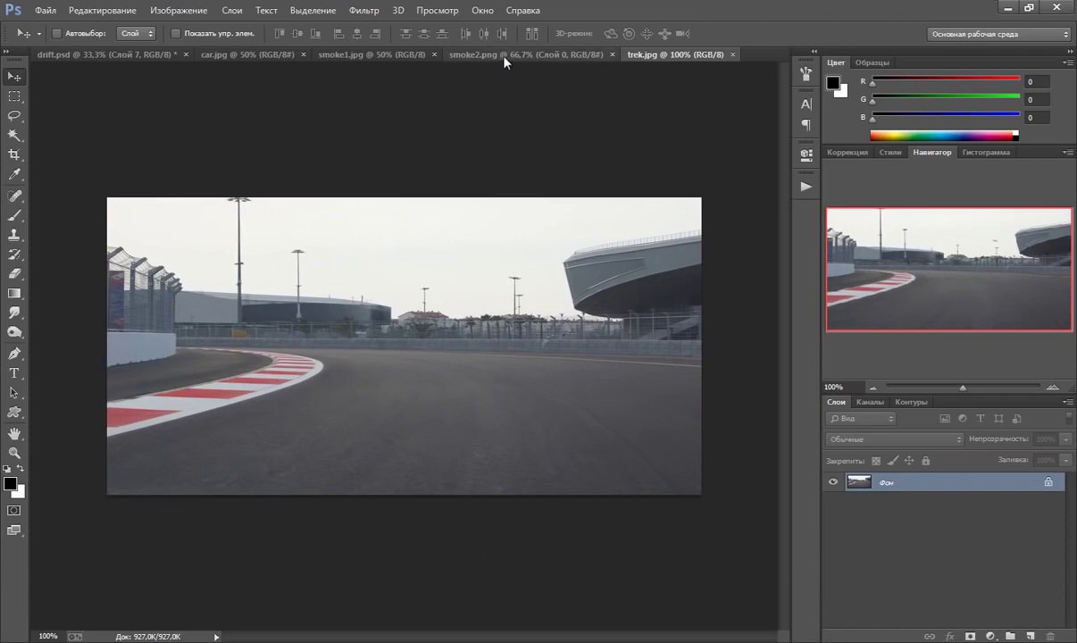
Look through the smoke2.png, smoke1.jpg, car.jpg and drift.psd documents
click(455, 56)
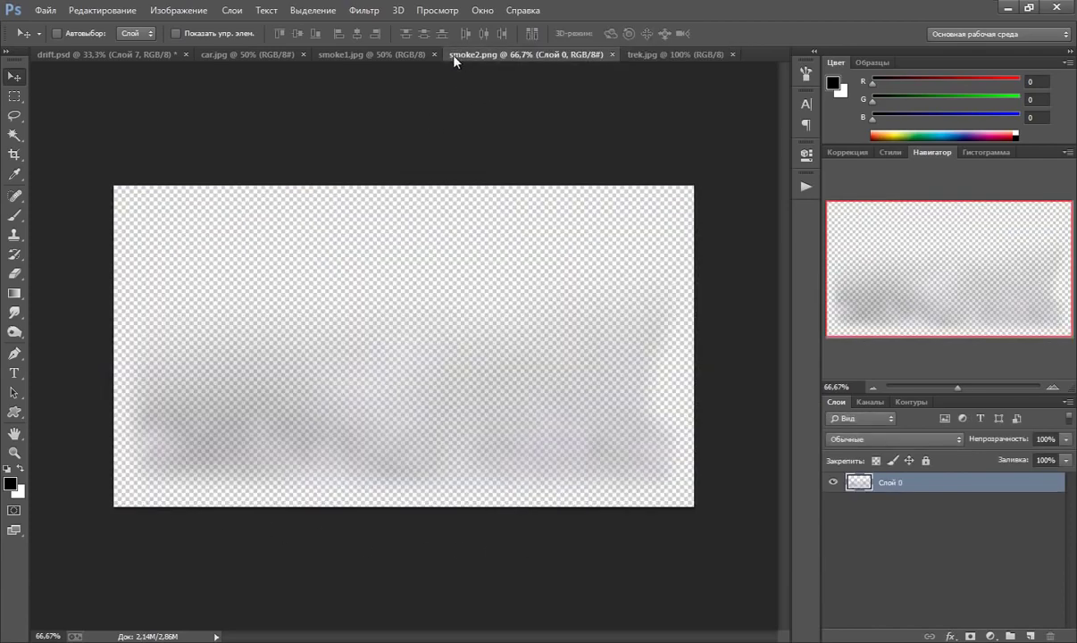
click(394, 55)
click(268, 56)
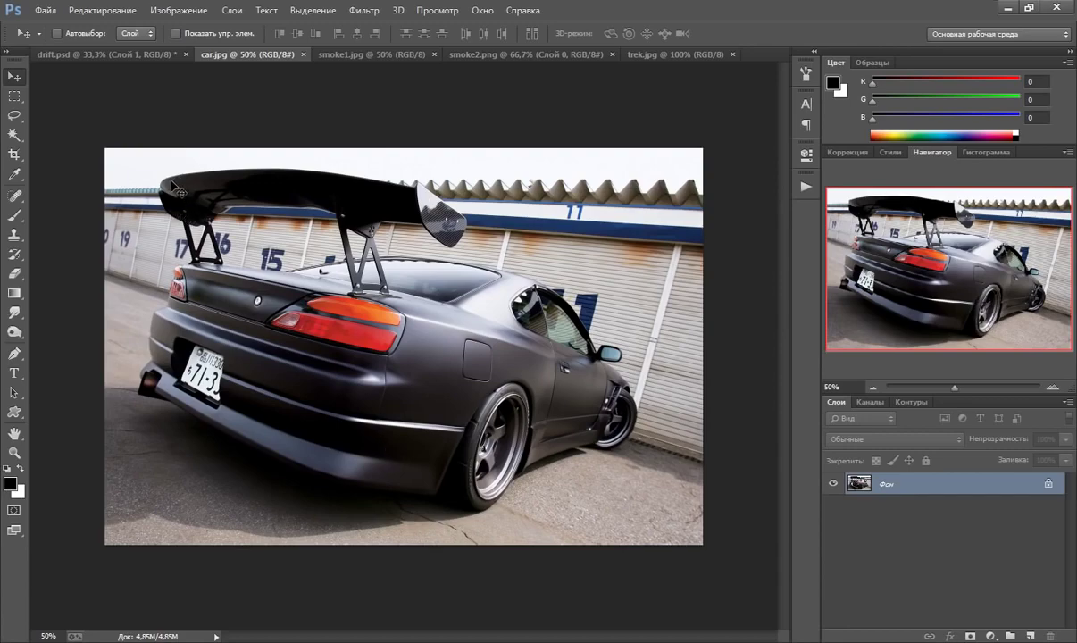
click(142, 54)
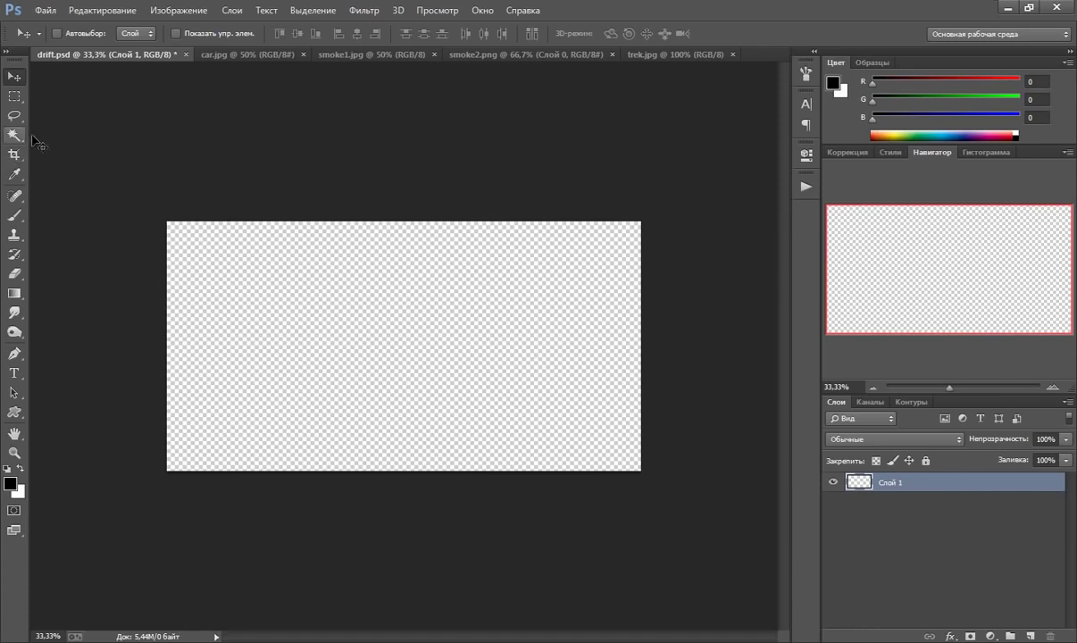
Start a new document but cancel it, then bring car.jpg to the front
click(46, 11)
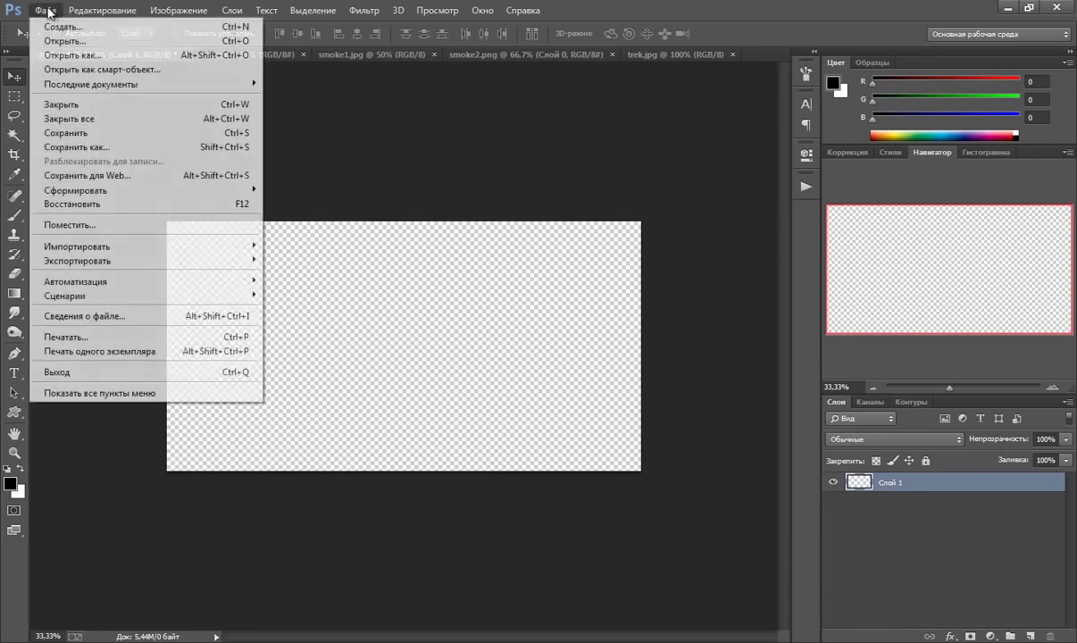
click(52, 22)
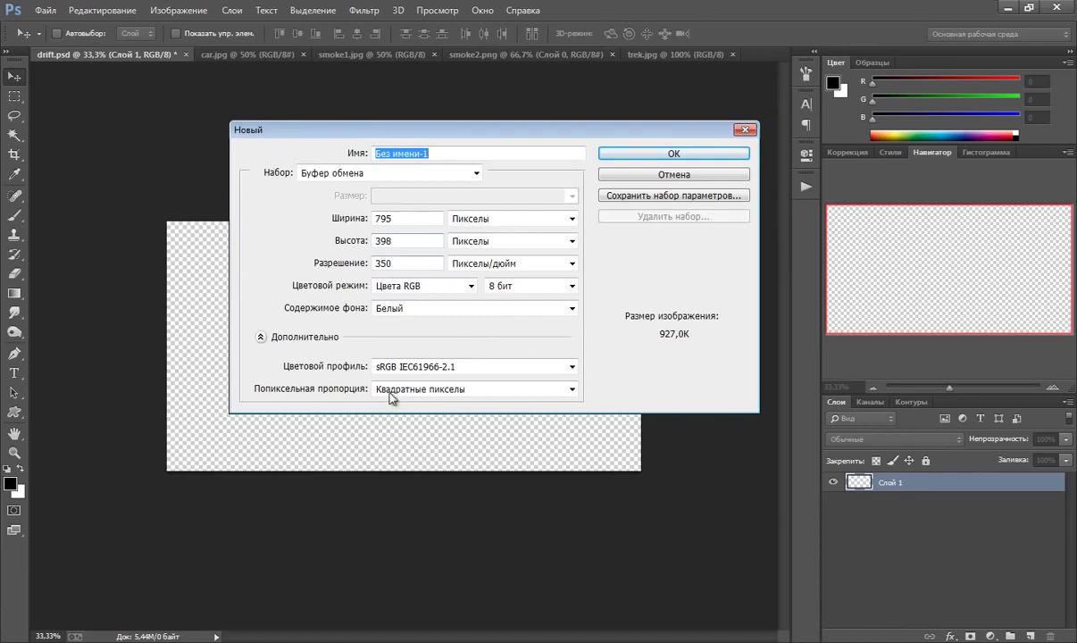
click(679, 153)
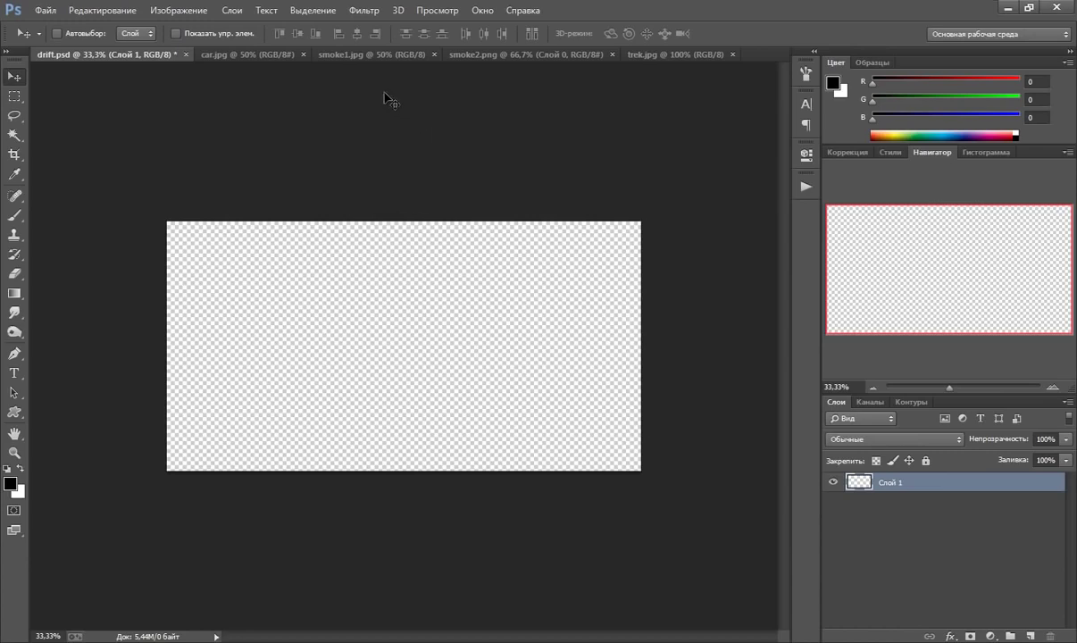
click(250, 55)
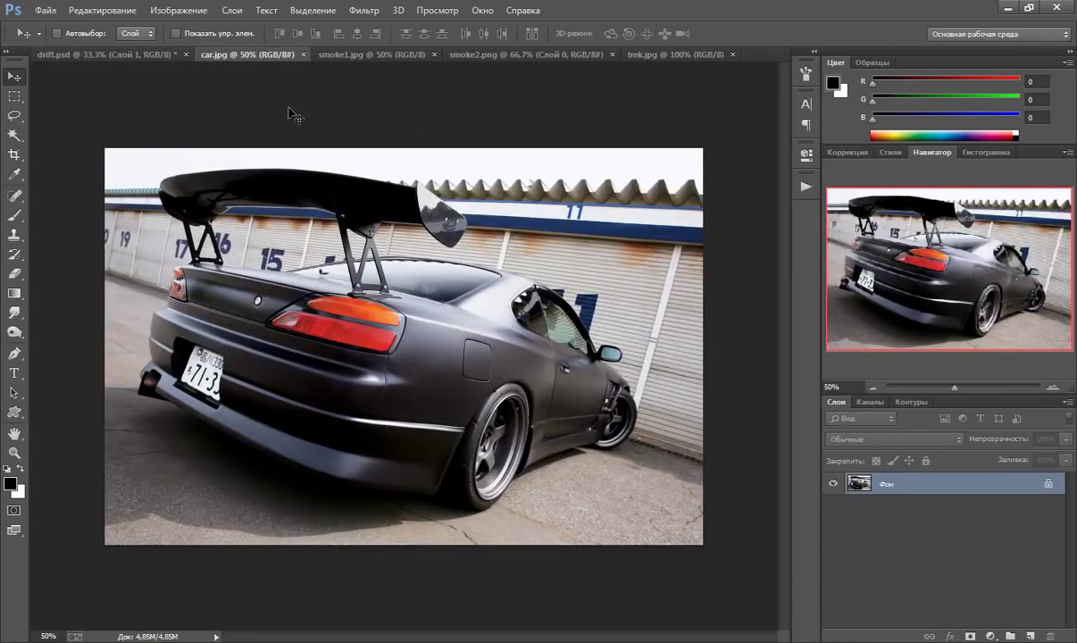
Copy the whole car photo and paste it into drift.psd
key(ctrl+a)
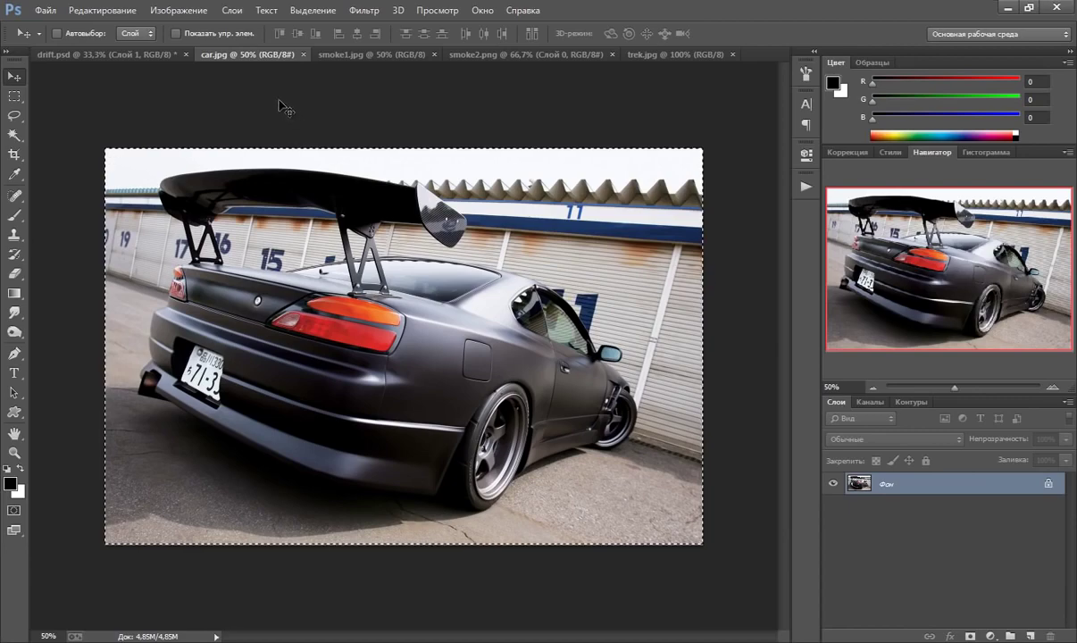
click(138, 55)
key(ctrl+v)
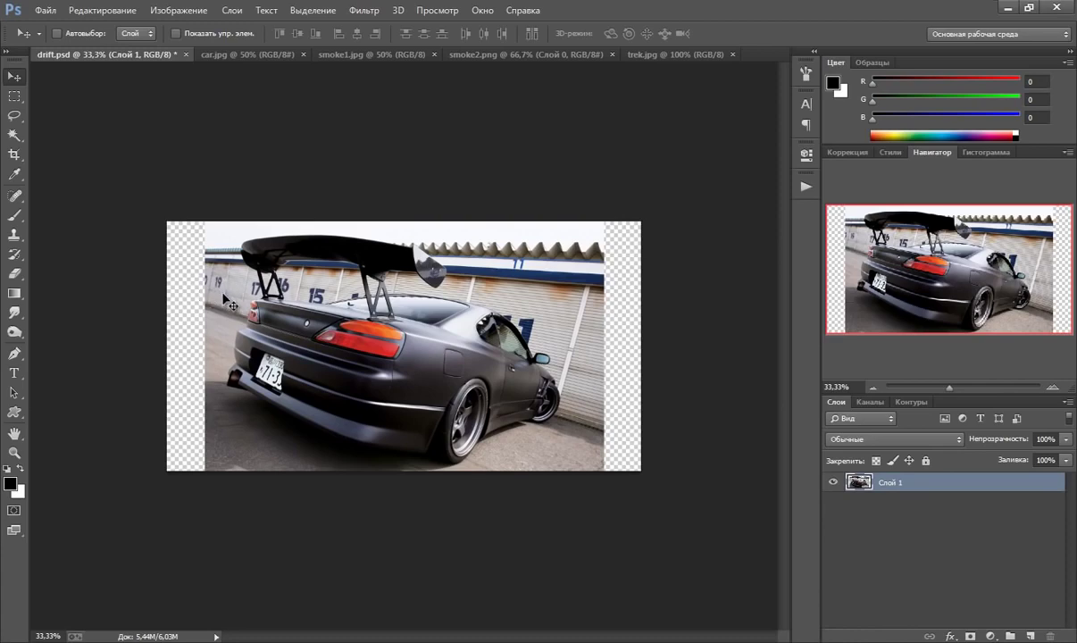
Flip the pasted car horizontally and shift it toward the right edge
key(ctrl+t)
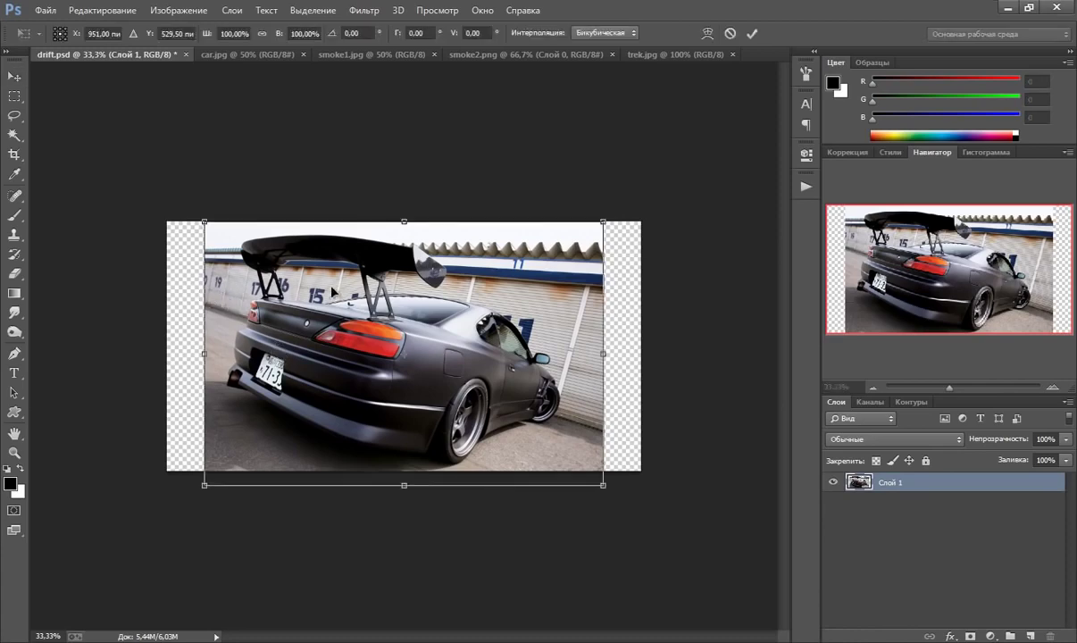
right_click(310, 325)
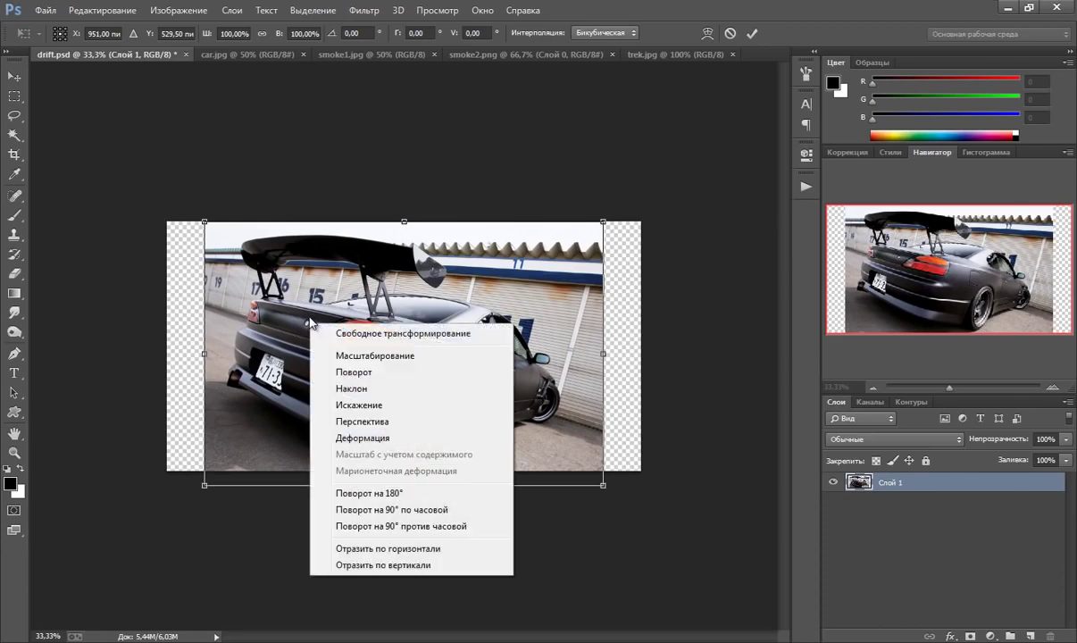
click(361, 550)
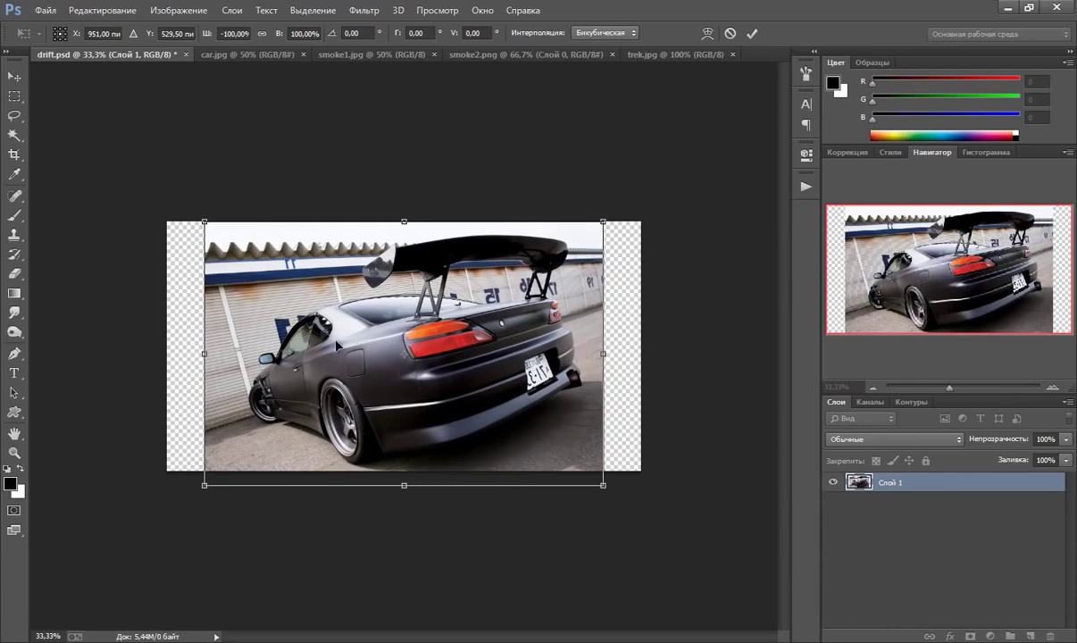
drag(337, 345, 415, 352)
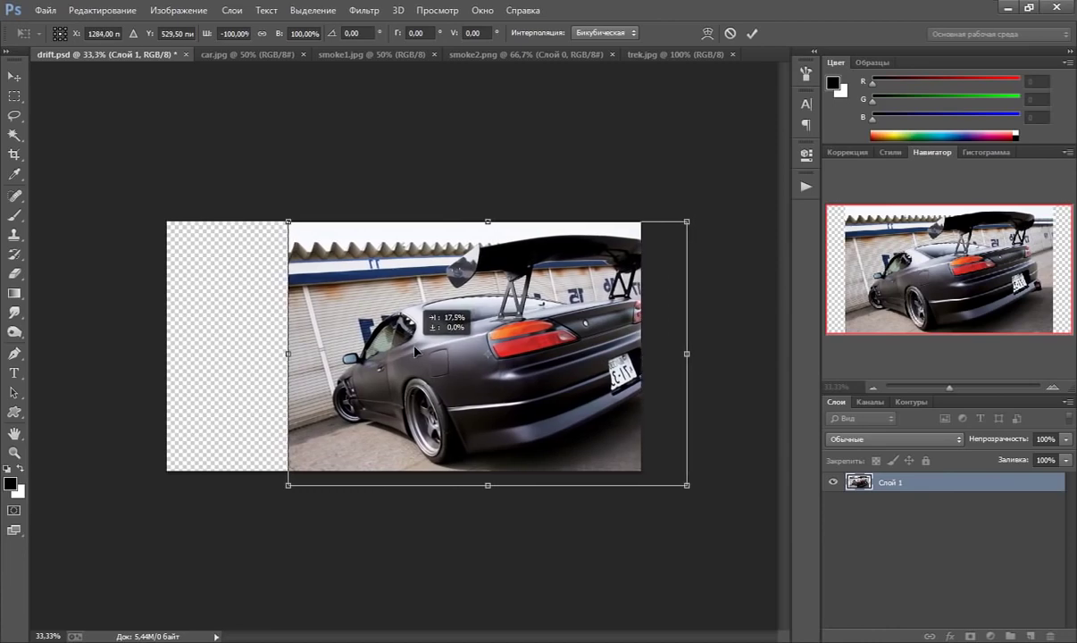
drag(415, 352, 430, 352)
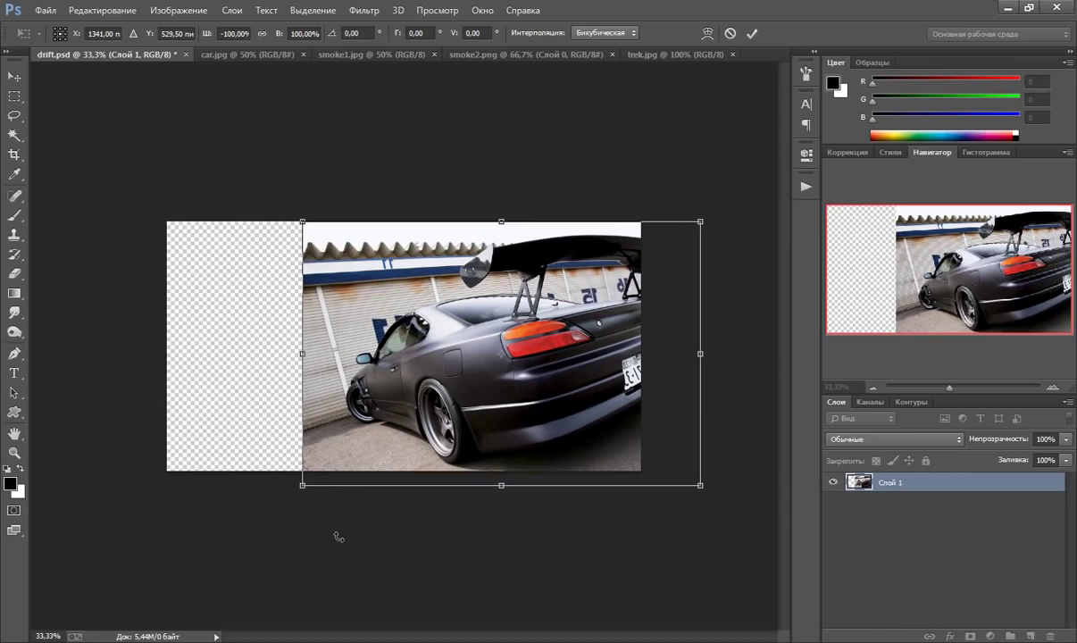
key(Return)
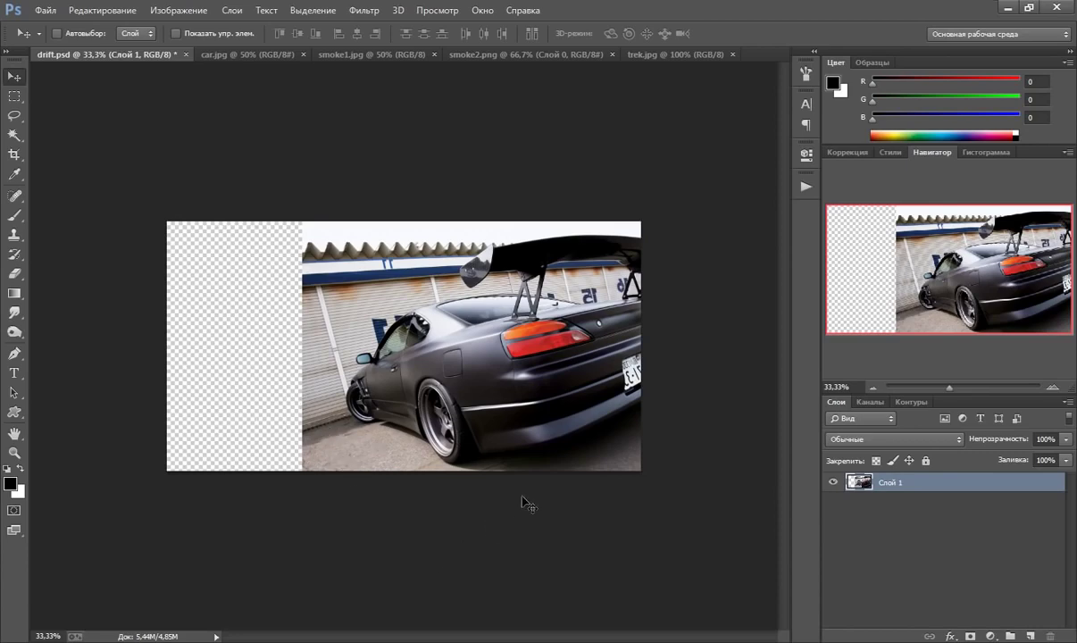
Add a new layer beneath the car and brush black guide lines on the left
key(ctrl+j)
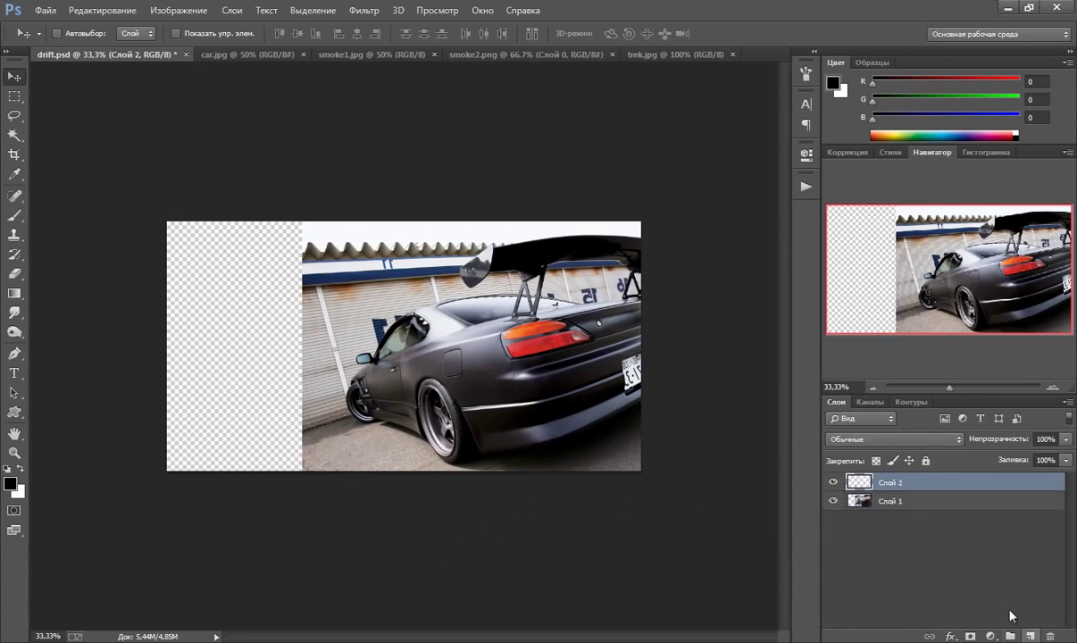
mouse_move(858, 481)
mouse_down()
mouse_move(889, 491)
mouse_move(884, 509)
mouse_up()
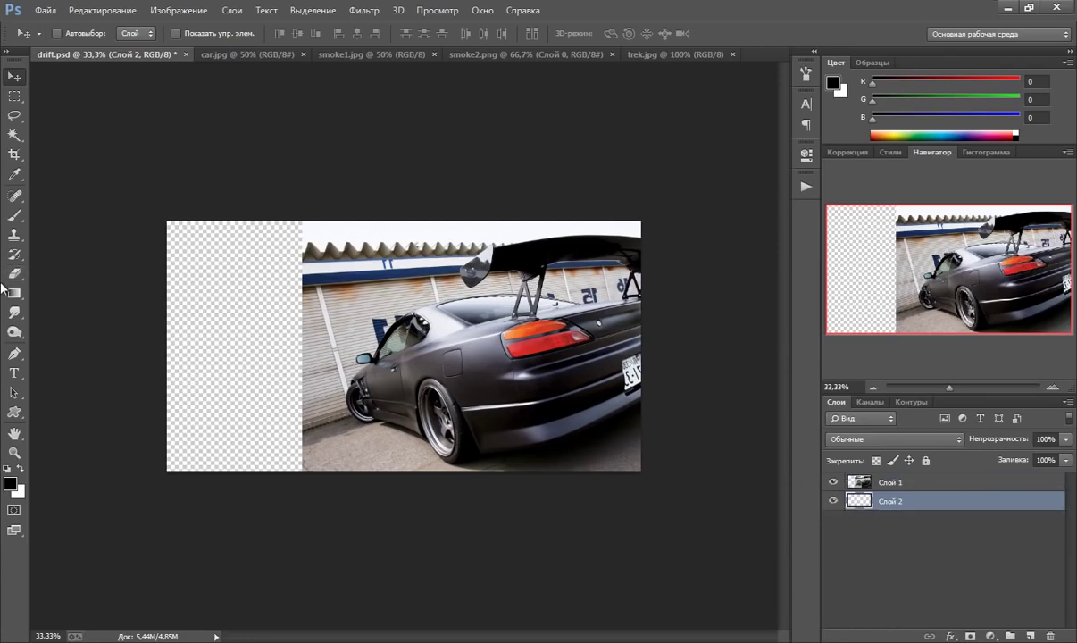
click(14, 215)
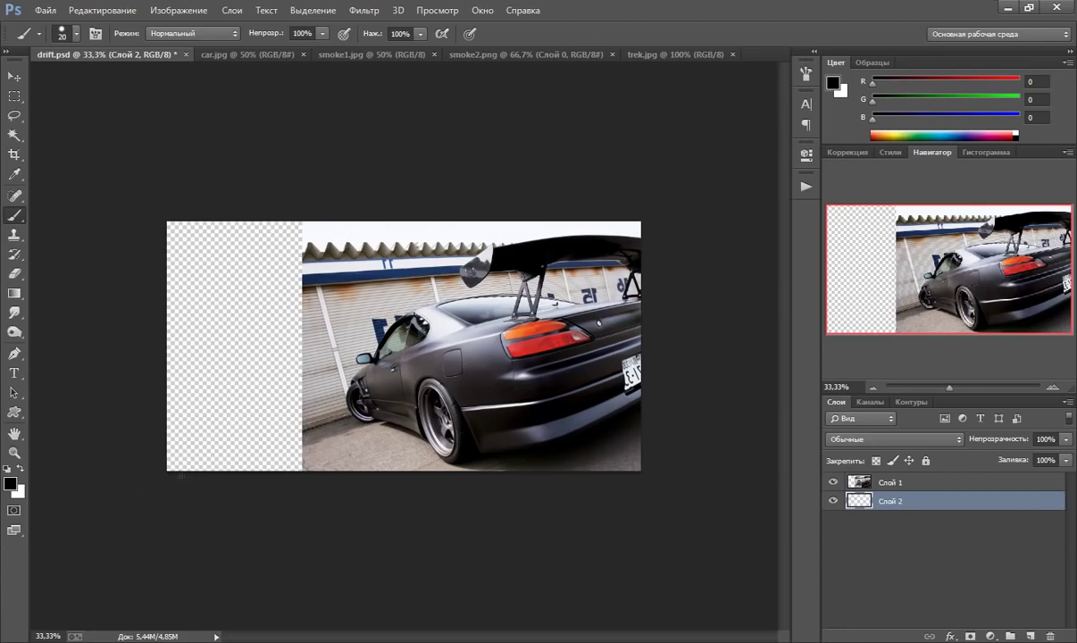
drag(166, 480, 303, 427)
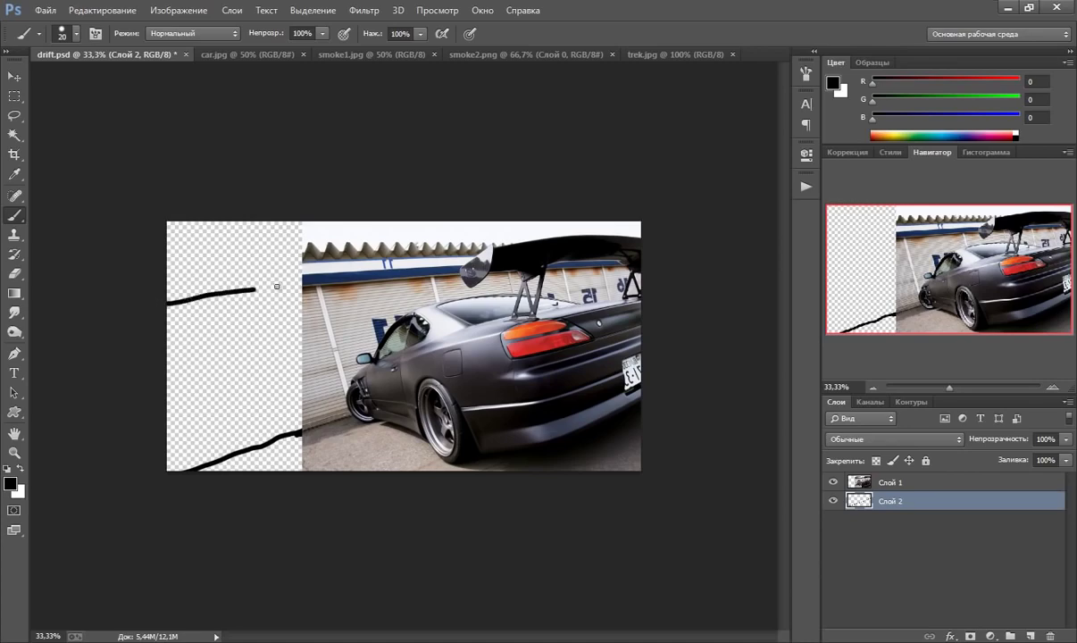
drag(157, 300, 344, 271)
drag(161, 261, 298, 264)
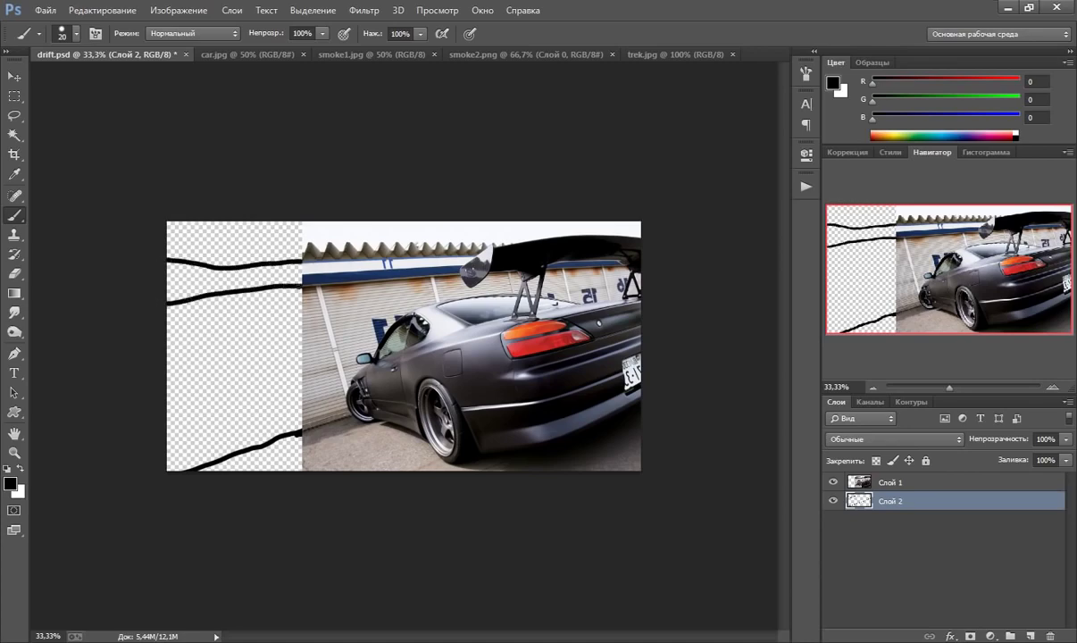
With the car hidden, extend the black lines to the right edge, then show trek.jpg
click(834, 482)
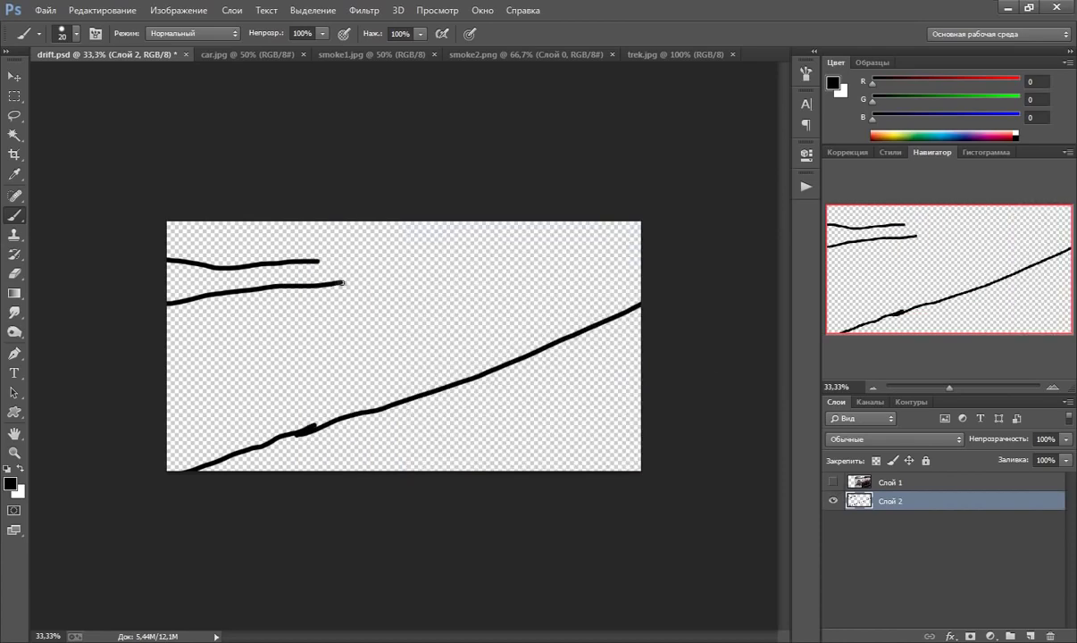
mouse_move(343, 281)
mouse_down()
mouse_move(465, 264)
mouse_move(661, 261)
mouse_up()
drag(305, 261, 640, 244)
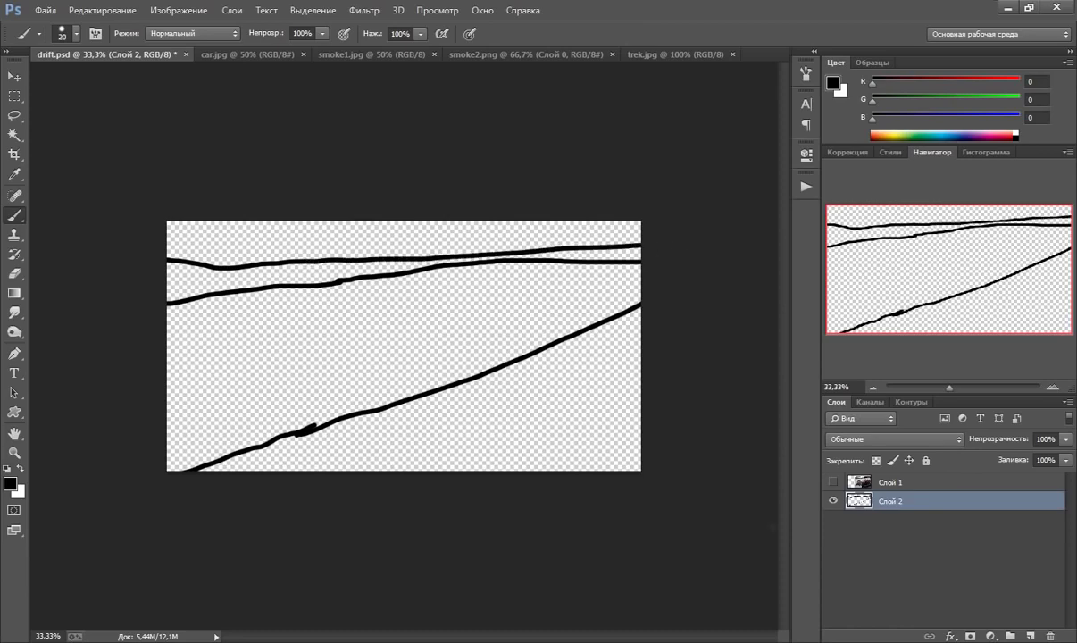
click(833, 483)
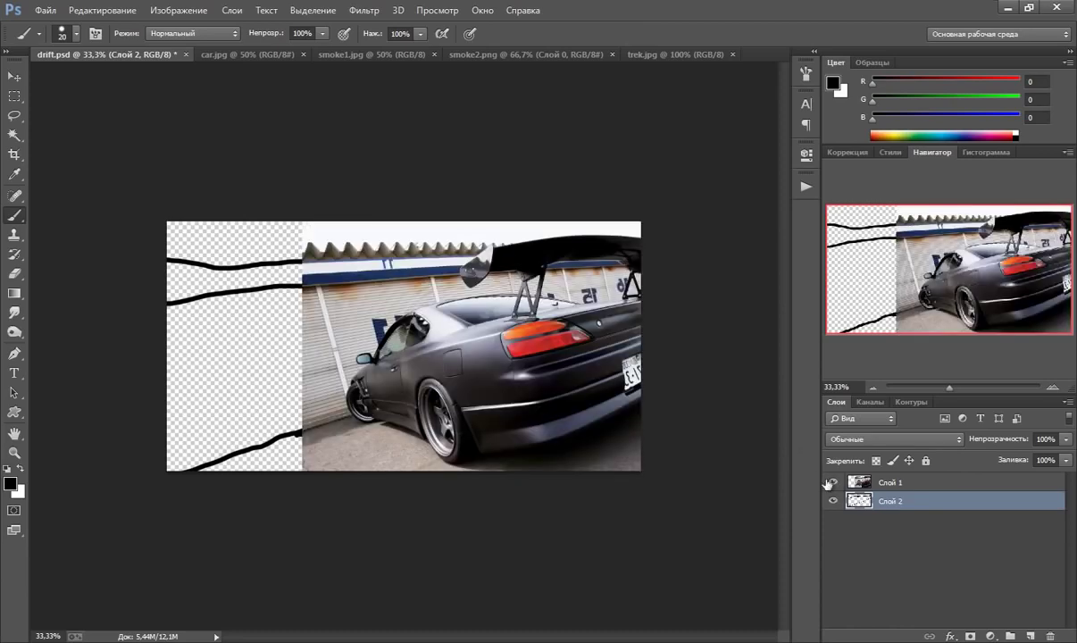
click(834, 482)
click(665, 54)
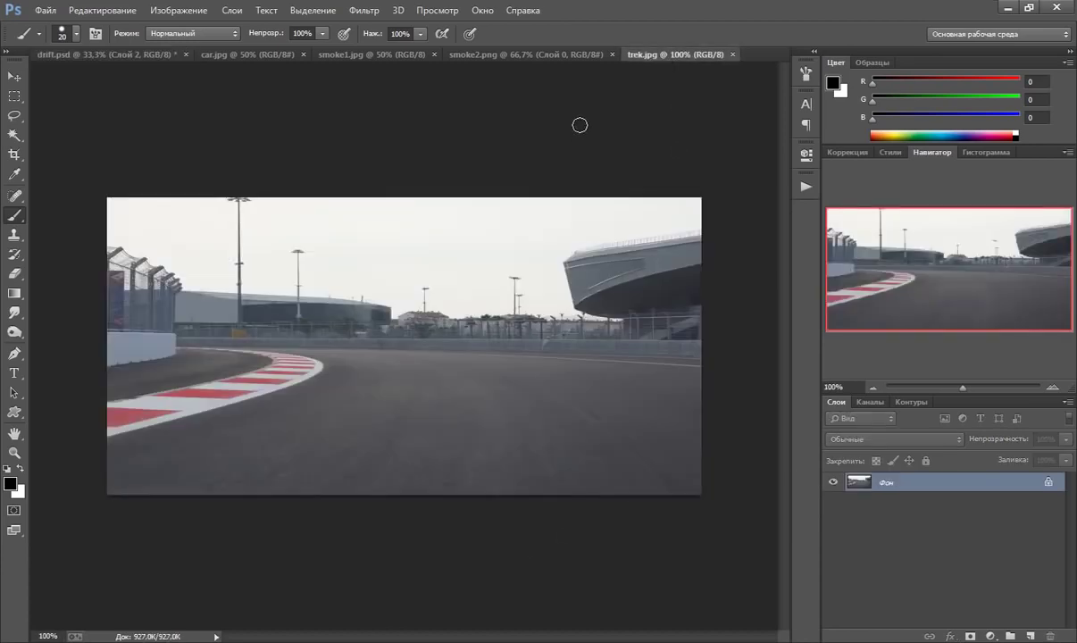
Paste the whole track photo into drift.psd as a new layer and hide the car layer
key(ctrl+a)
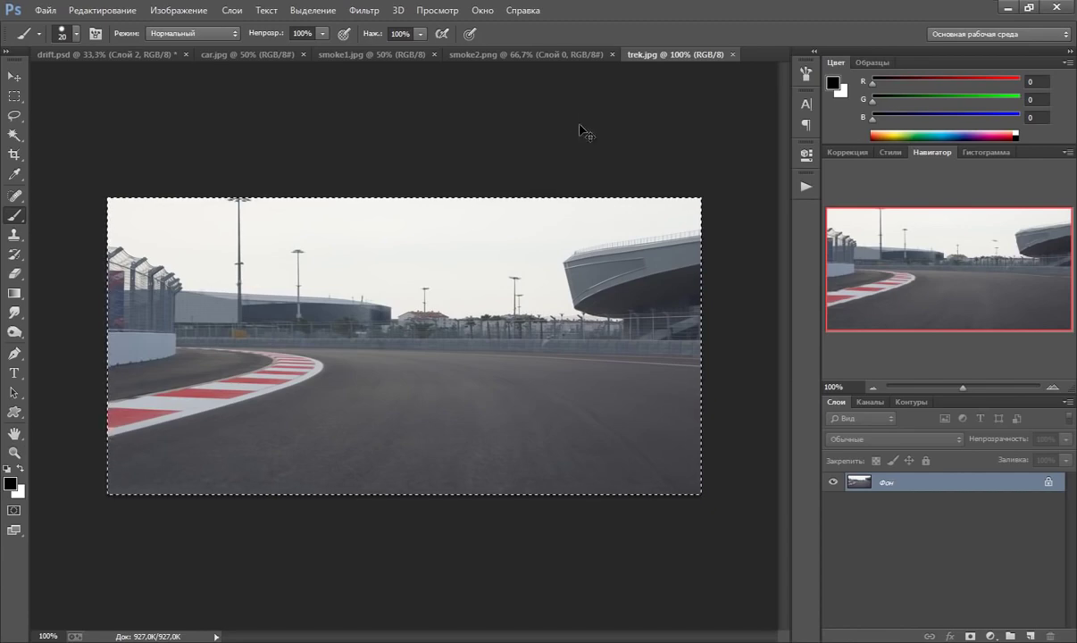
click(95, 55)
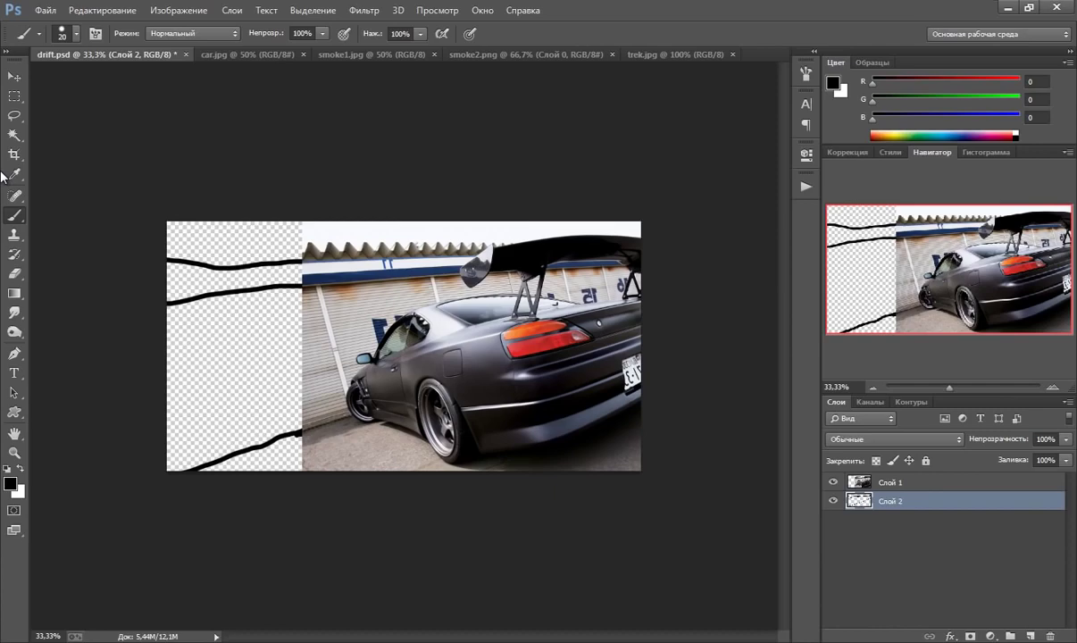
key(ctrl+v)
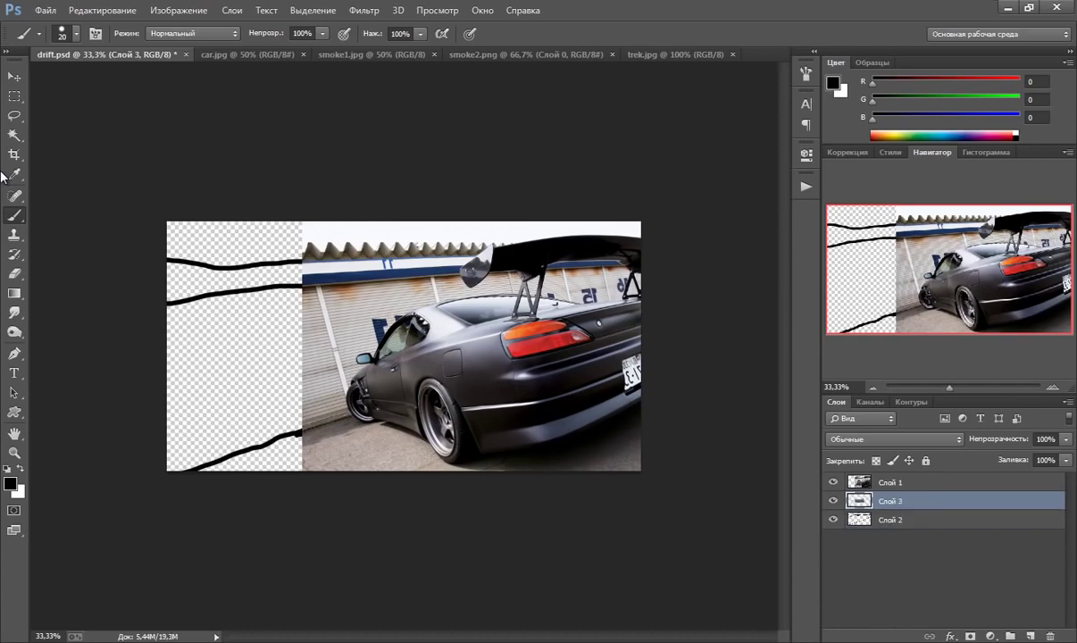
click(834, 483)
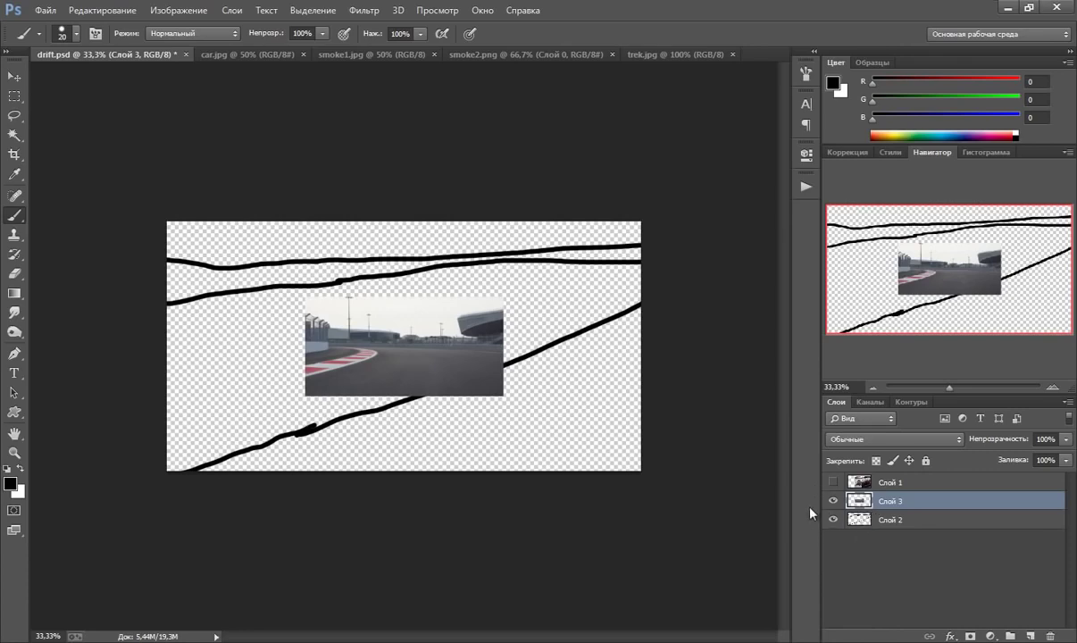
key(ctrl+t)
Scale the track photo to about 320% × 345% so it covers the canvas
drag(444, 345, 410, 318)
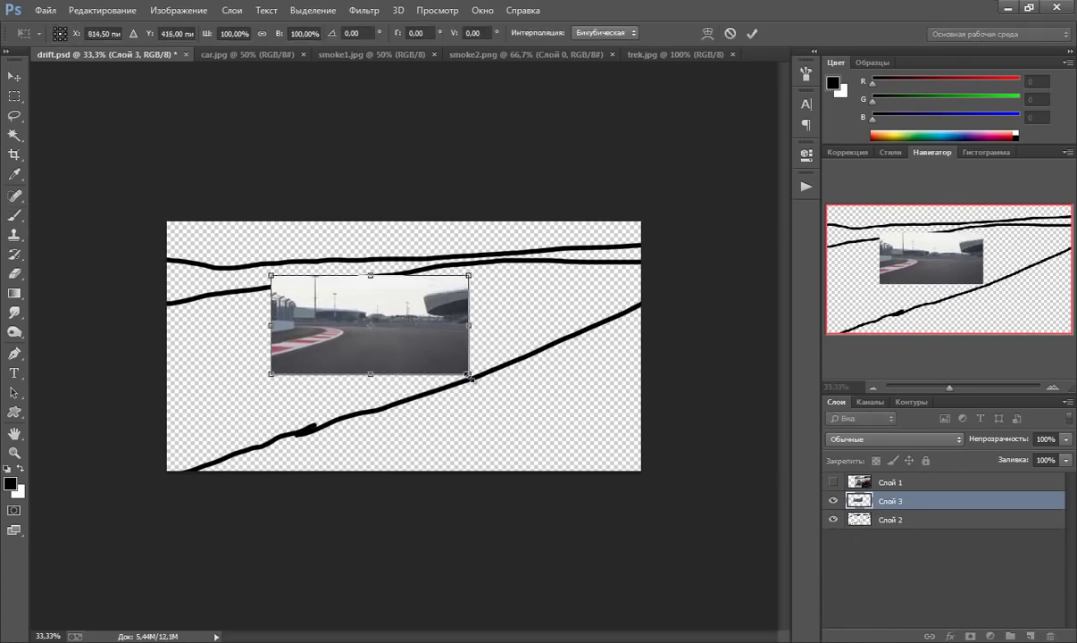
drag(469, 368, 685, 483)
drag(604, 439, 509, 361)
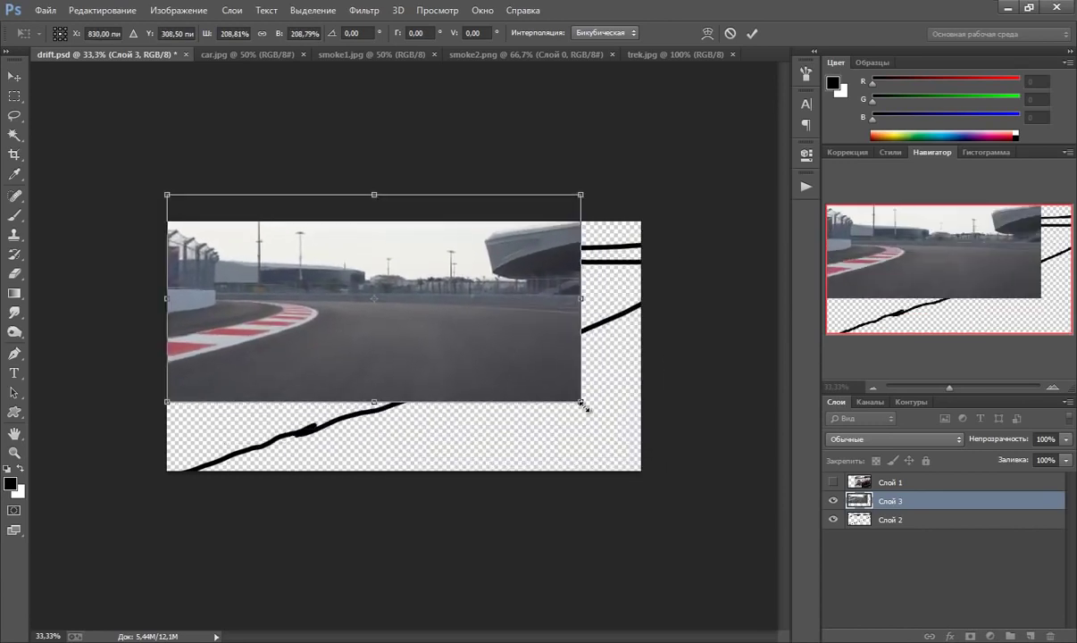
drag(585, 404, 746, 484)
drag(626, 428, 573, 385)
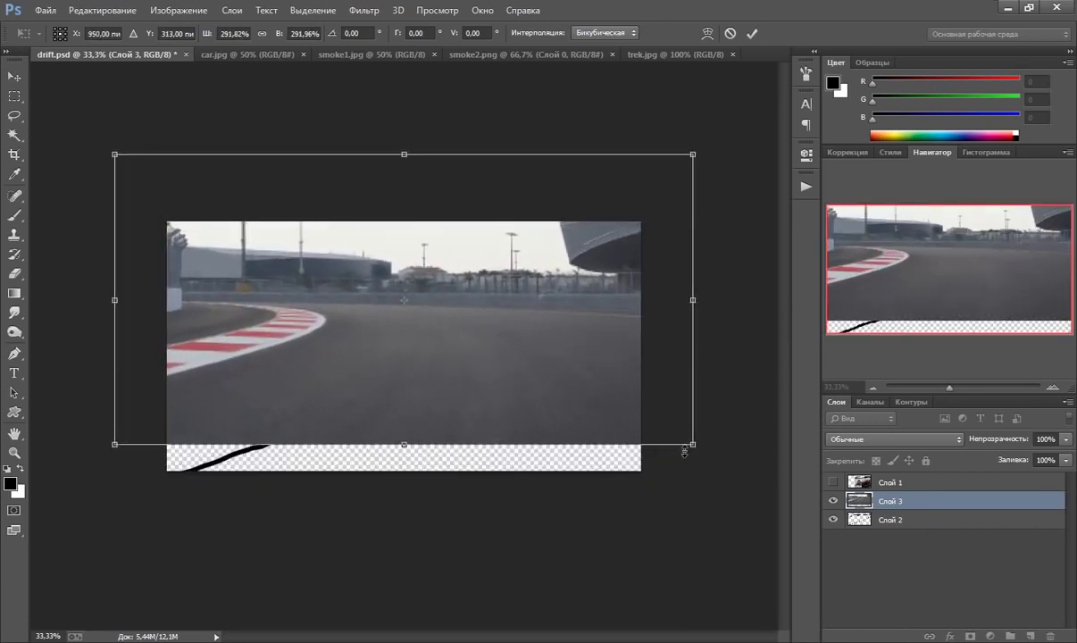
mouse_move(693, 442)
mouse_down()
mouse_move(696, 471)
mouse_move(743, 498)
mouse_up()
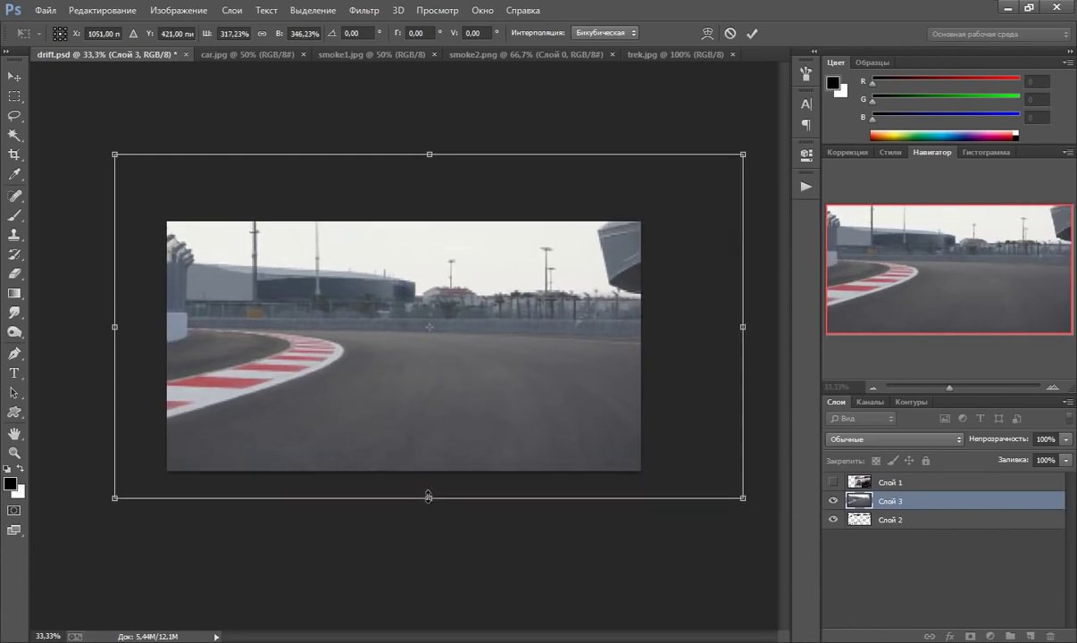
drag(428, 497, 429, 493)
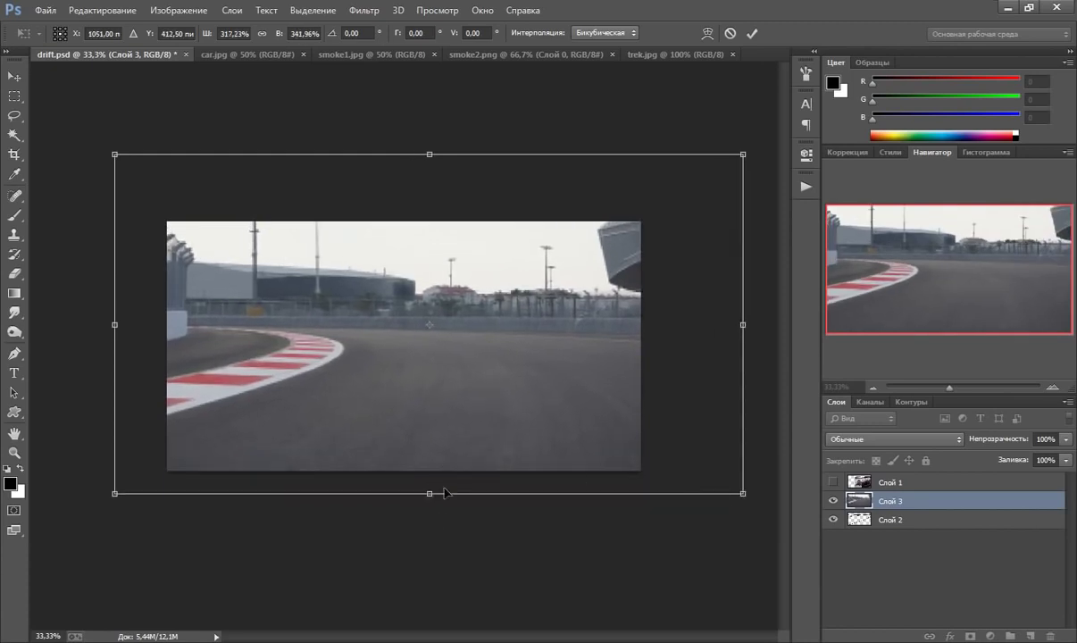
drag(744, 493, 750, 498)
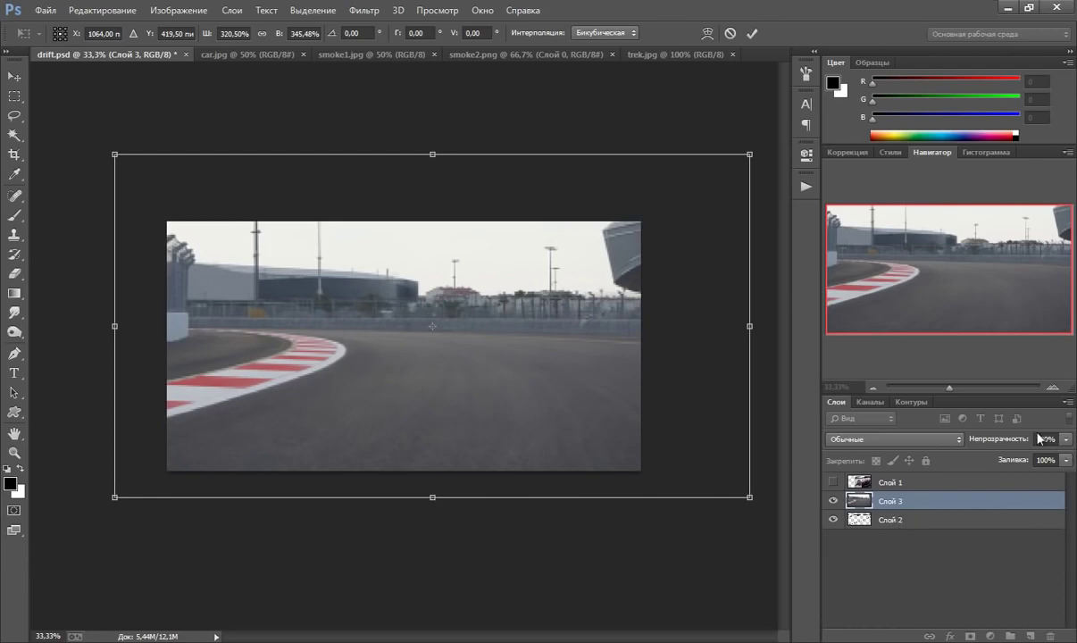
Apply the track photo's new size and set its layer opacity to 80%
key(Return)
key(b)
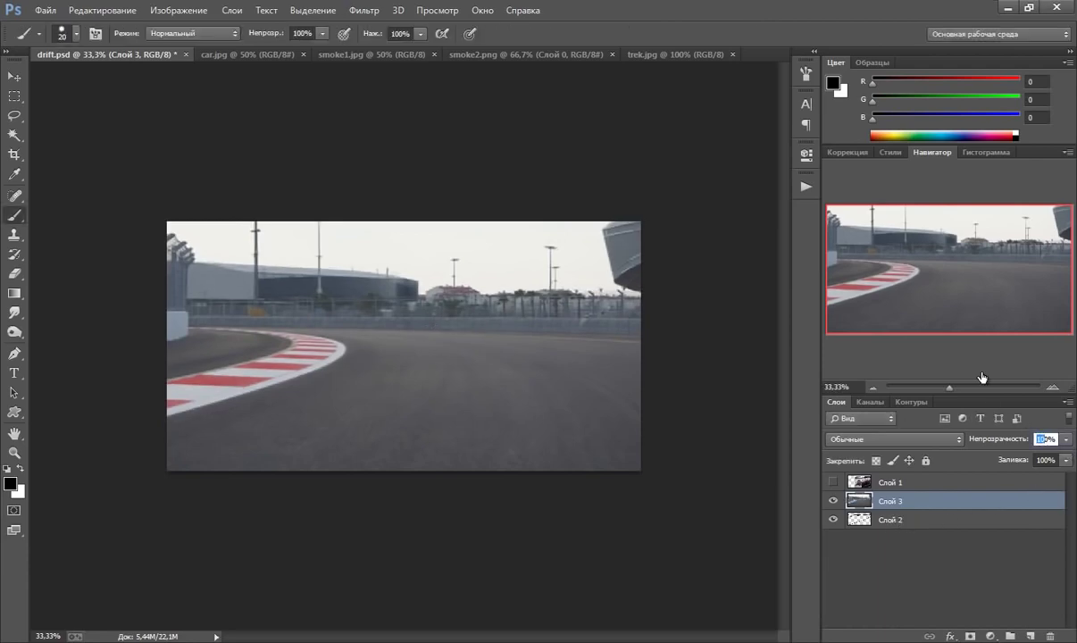
text(70)
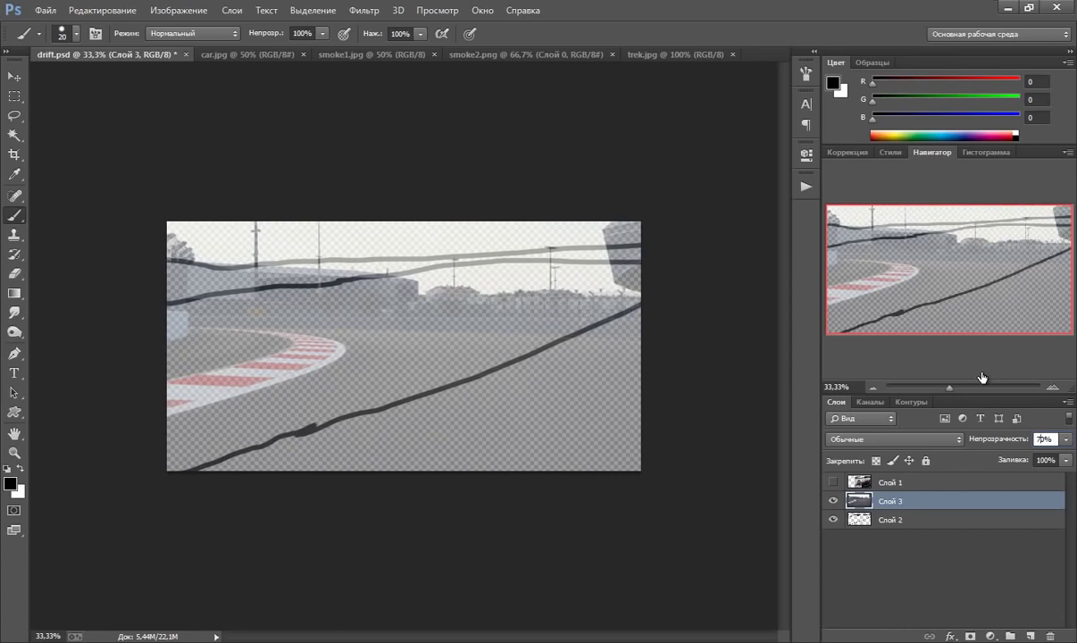
text(80)
key(Return)
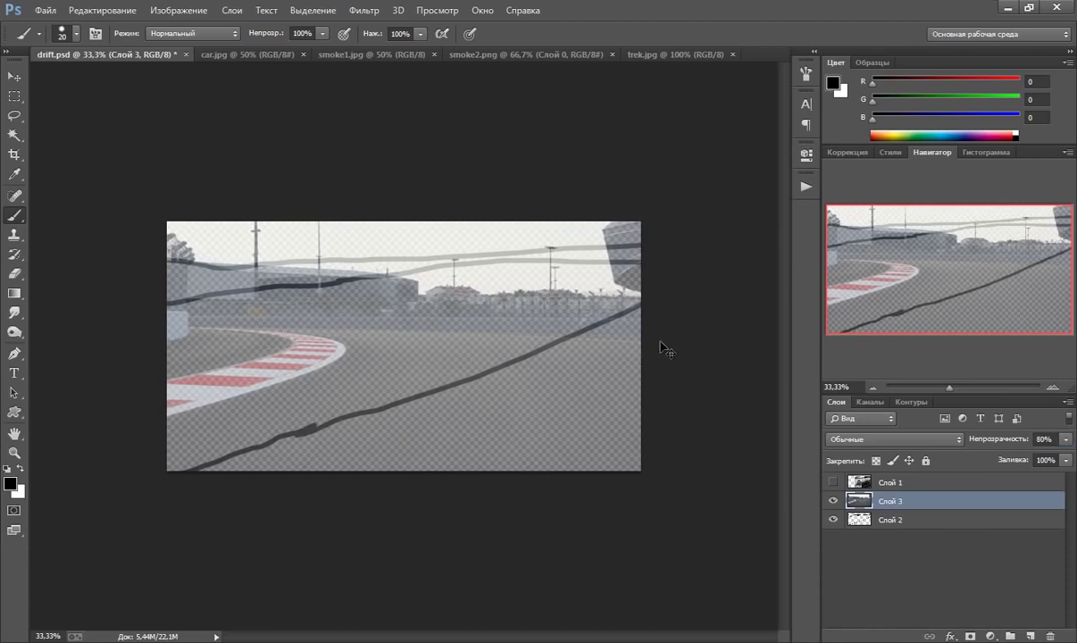
Rotate the track photo about 22° counter-clockwise and reposition it
key(ctrl+t)
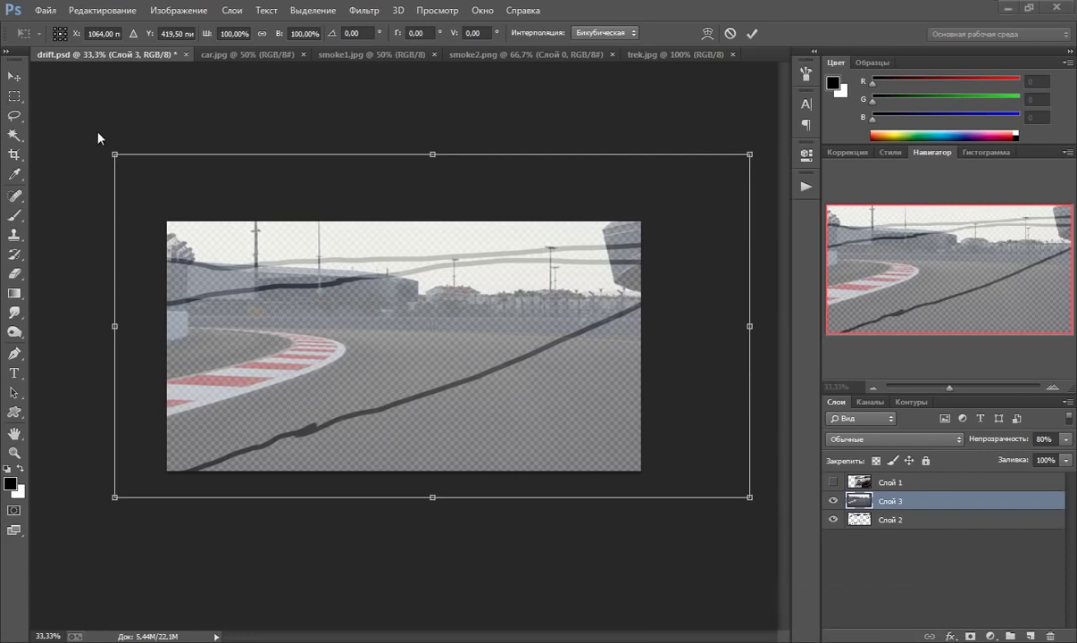
drag(79, 135, 67, 189)
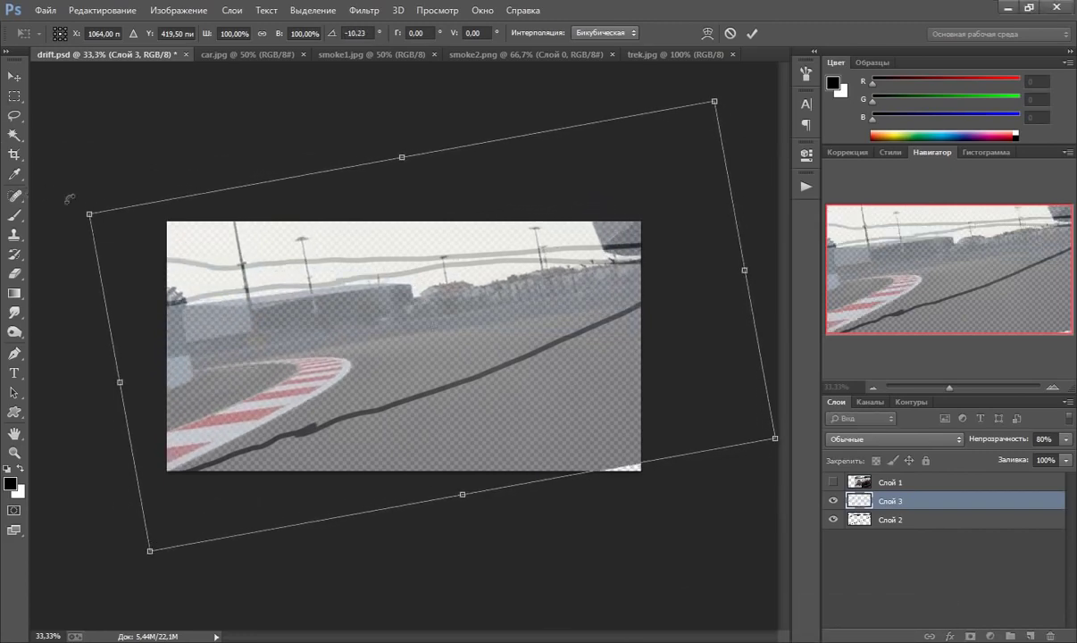
drag(192, 318, 200, 354)
drag(51, 263, 55, 364)
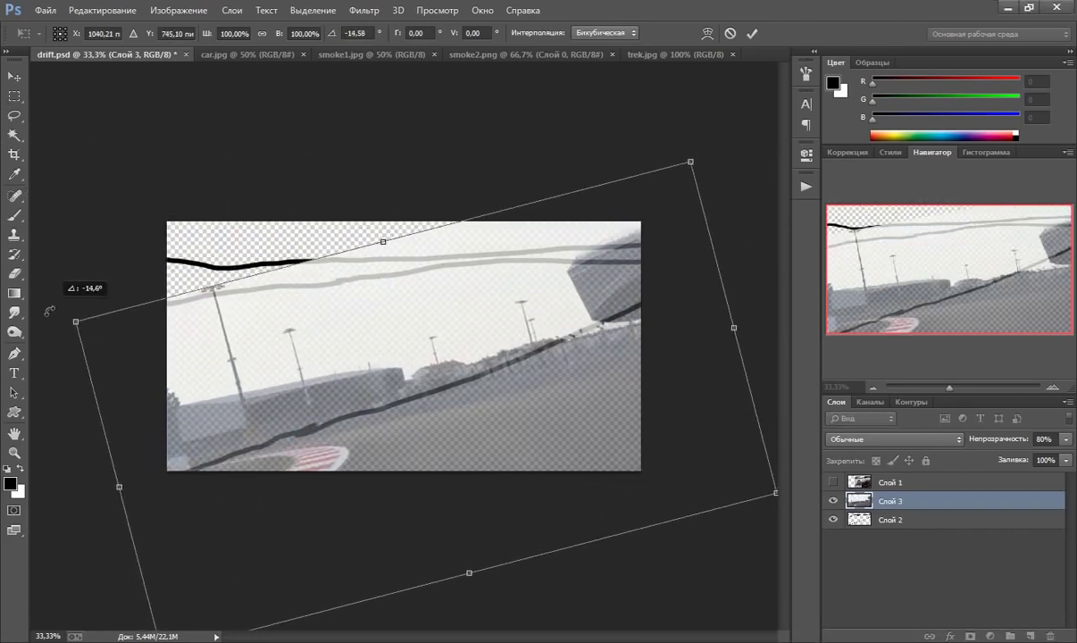
drag(142, 375, 158, 353)
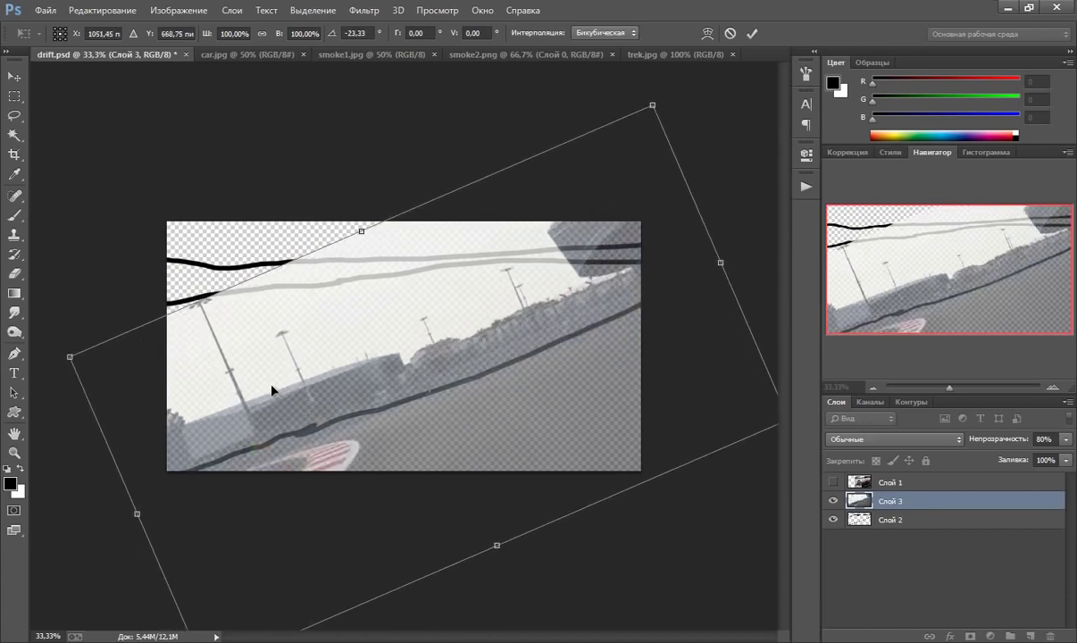
drag(272, 390, 271, 382)
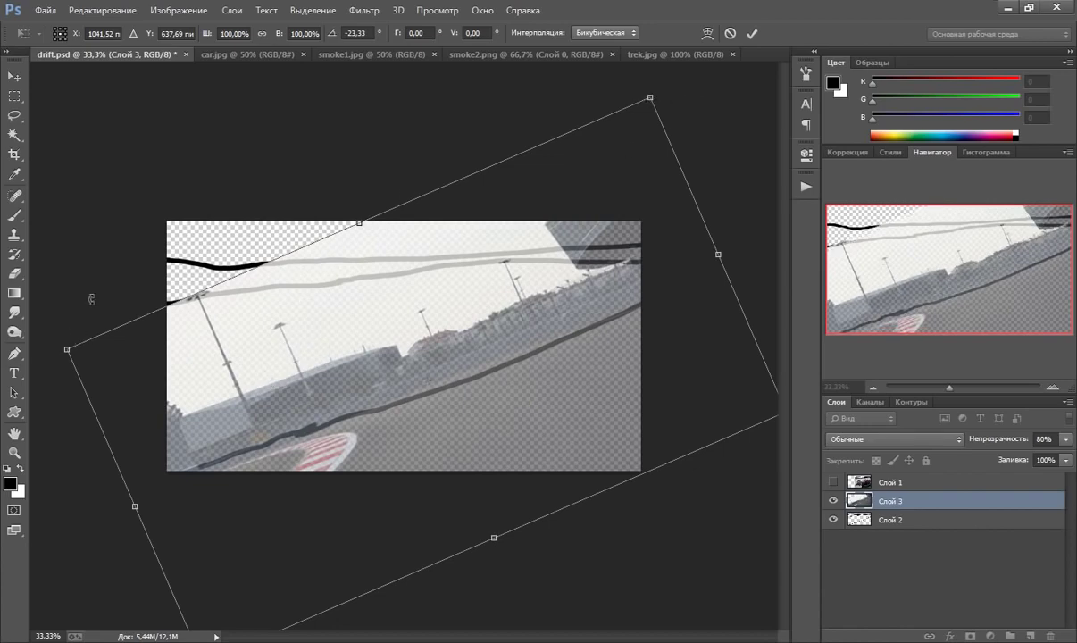
scroll(91, 303, down, 3)
scroll(92, 311, down, 2)
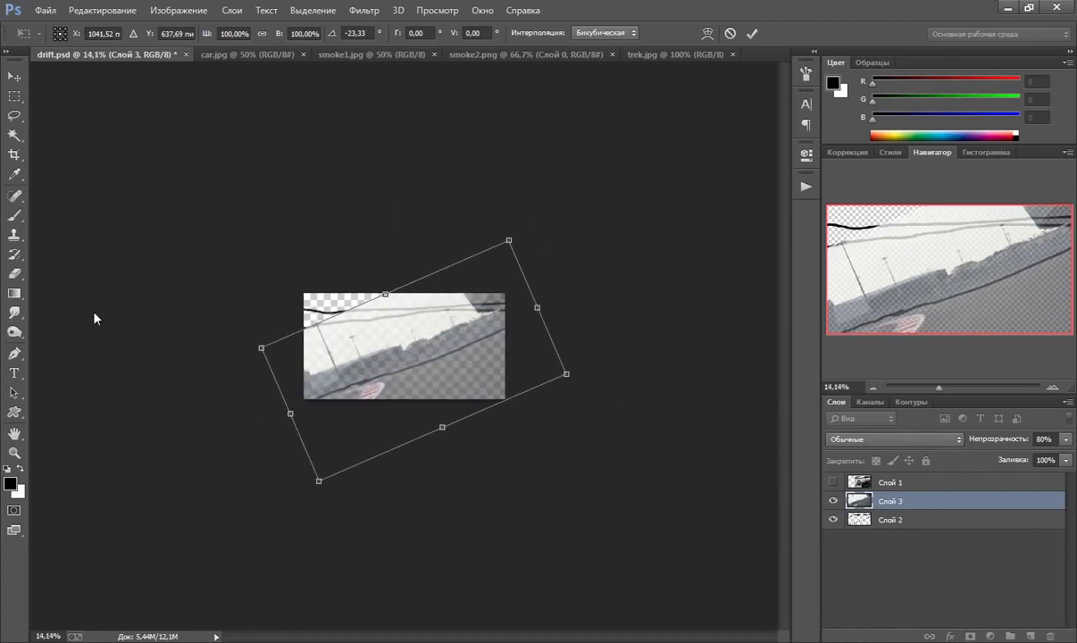
Scale the track photo up to about 122% and set the layer opacity to 94%
drag(567, 374, 622, 366)
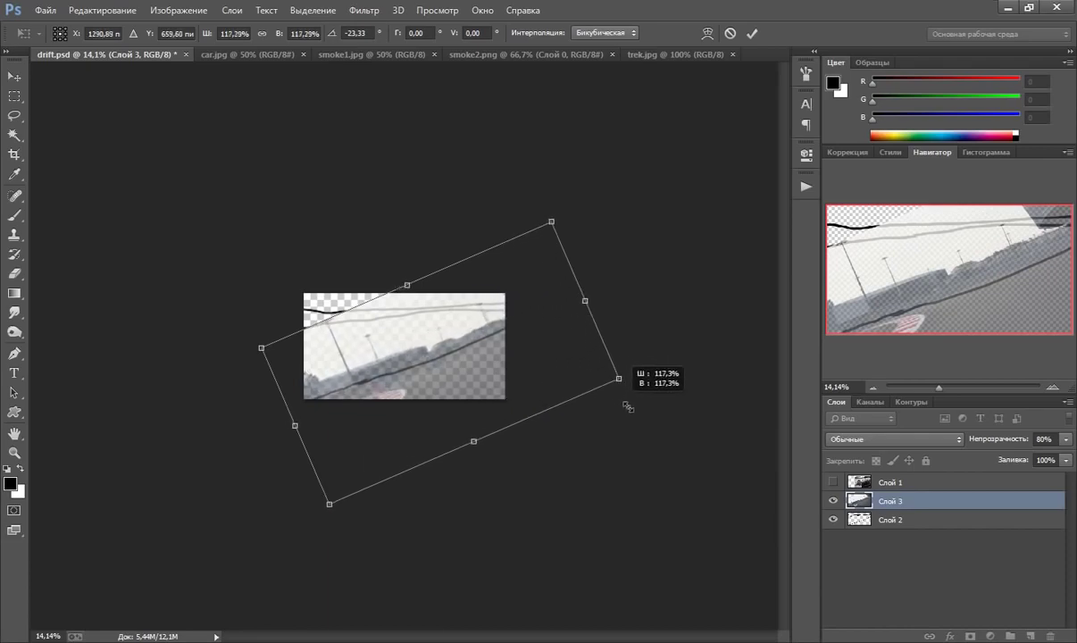
drag(450, 404, 440, 394)
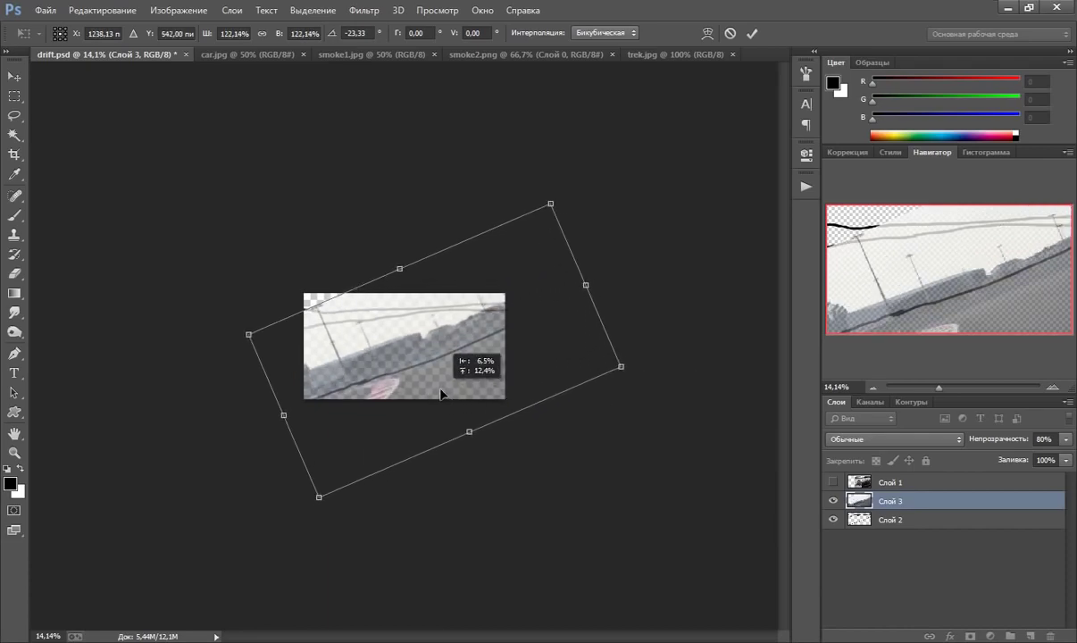
click(1066, 439)
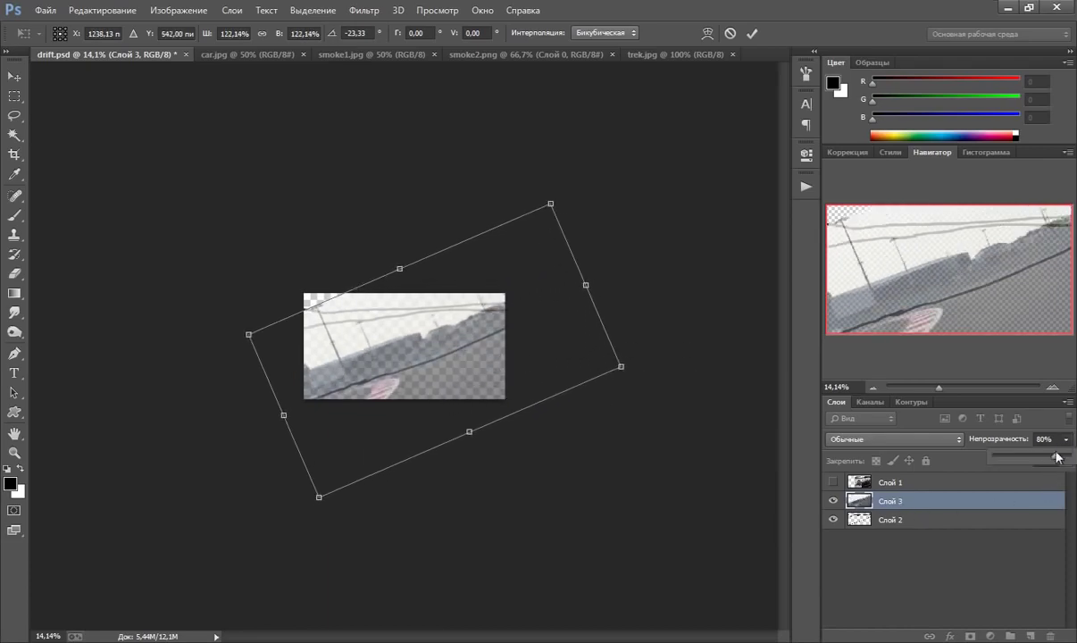
drag(1065, 461, 1072, 457)
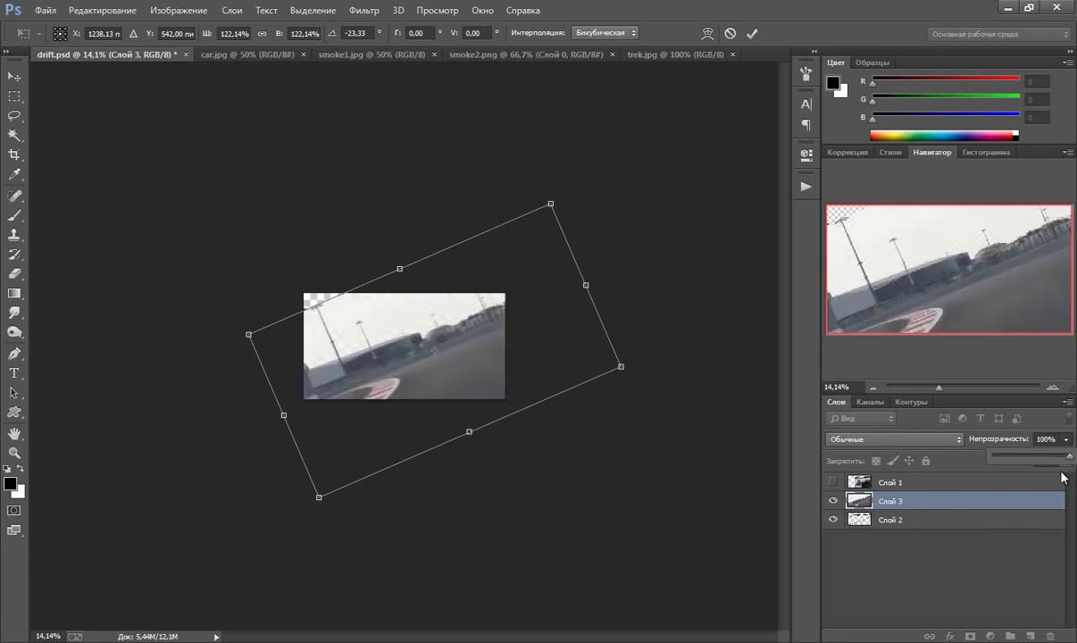
drag(1067, 459, 1066, 458)
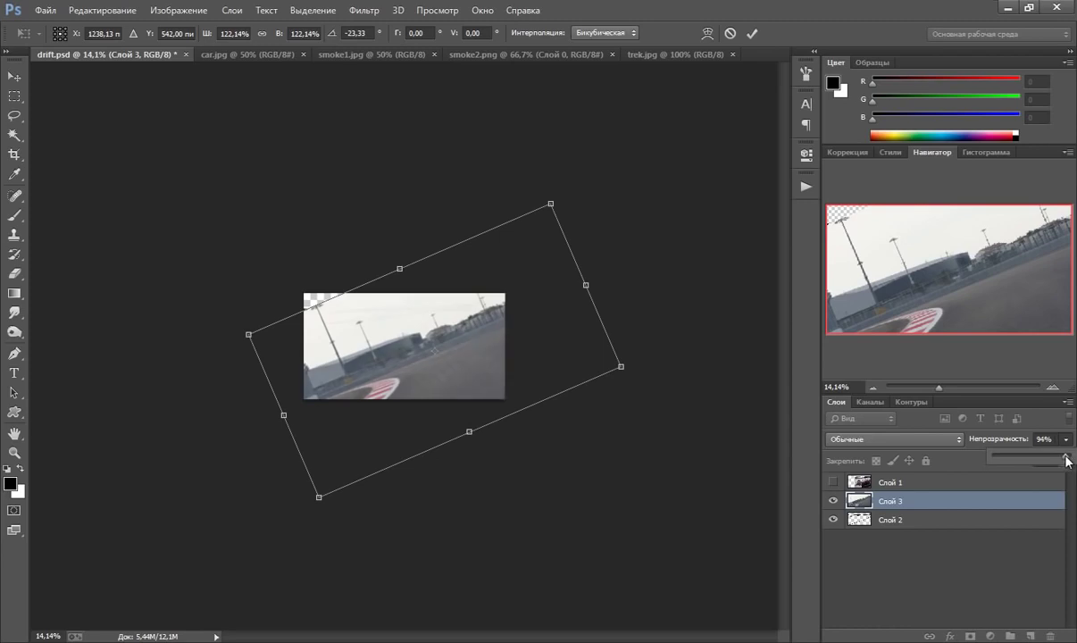
Shrink the track photo to about 111%, adjust its position, and apply the transform
drag(410, 391, 412, 389)
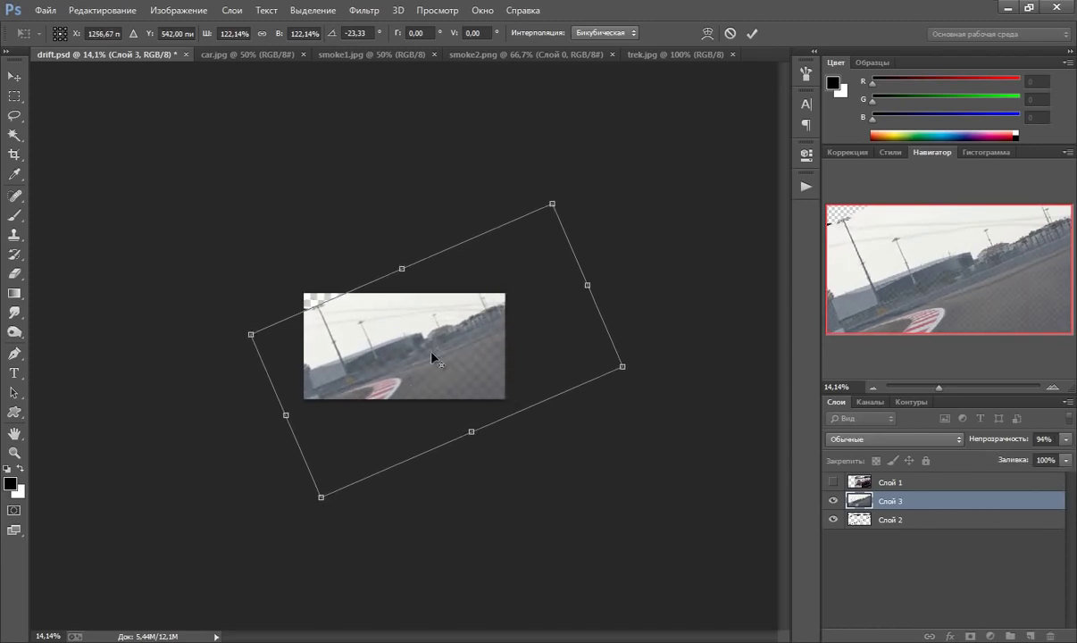
scroll(429, 353, up, 2)
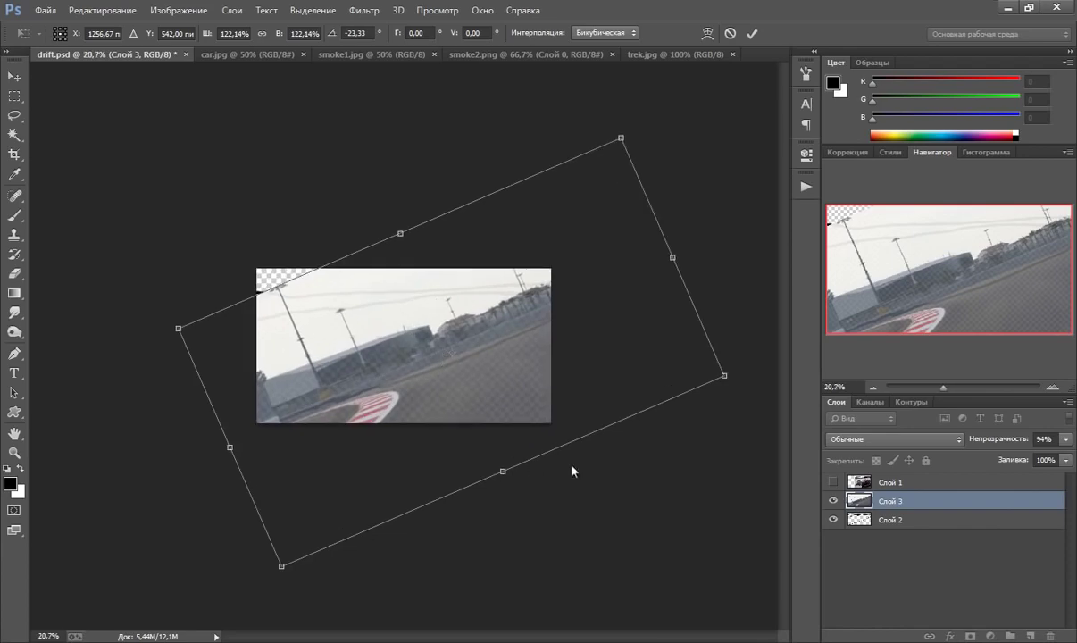
drag(719, 370, 679, 358)
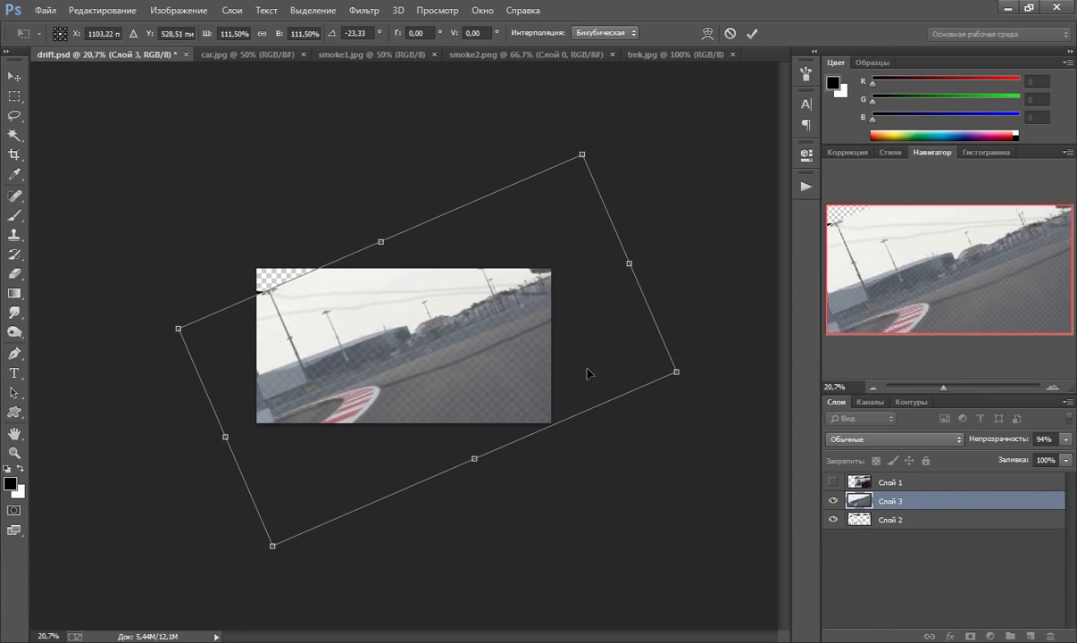
drag(400, 378, 376, 399)
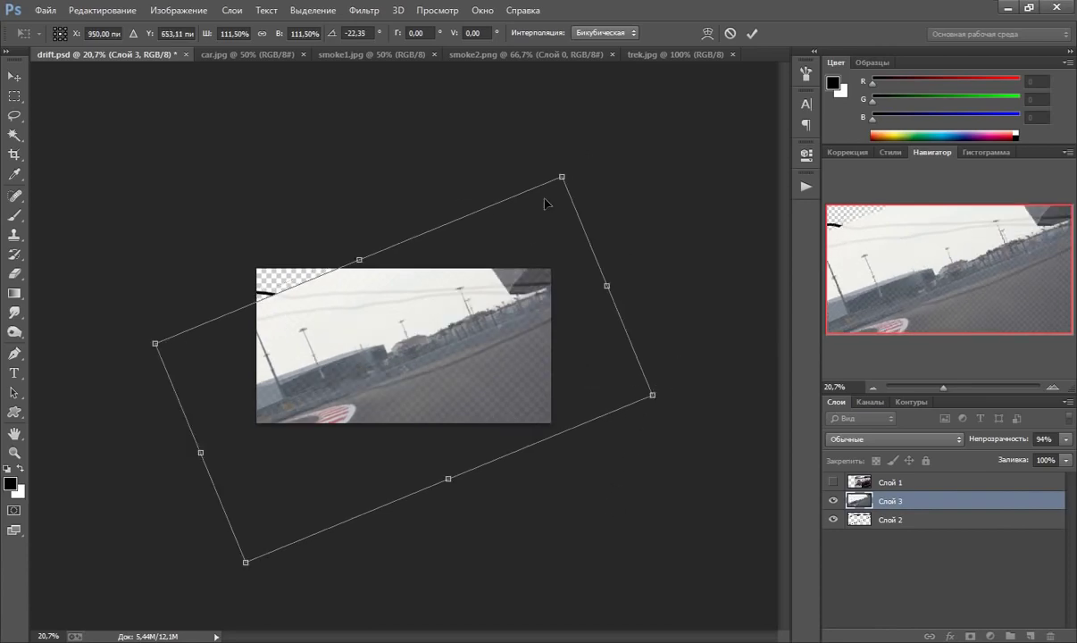
key(Return)
key(b)
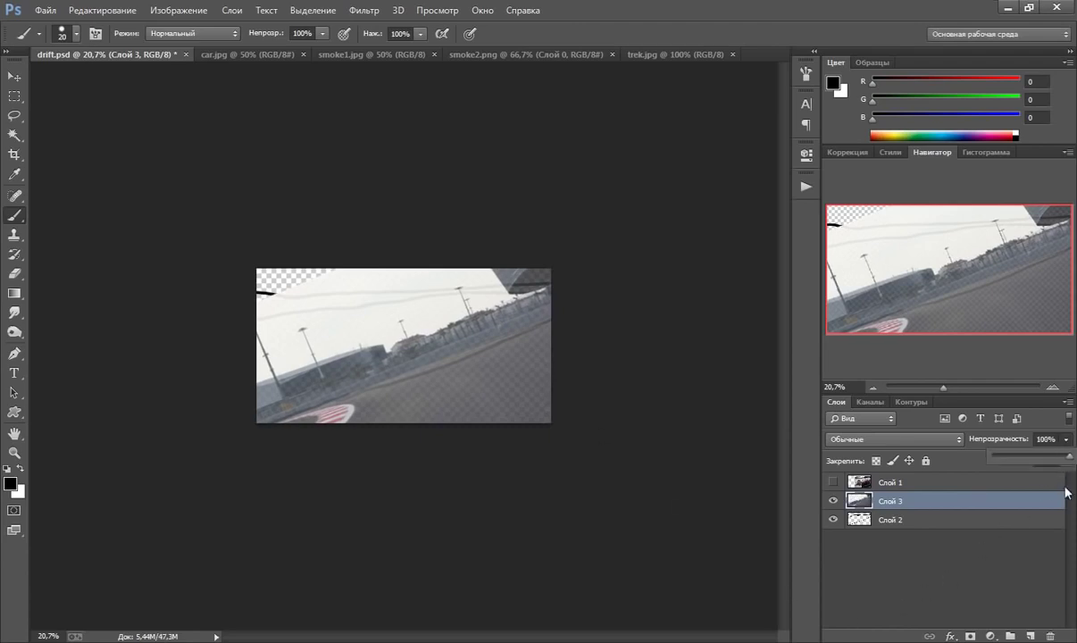
Return the track layer to 100% opacity and show the car layer at 48%
drag(1065, 438, 1072, 456)
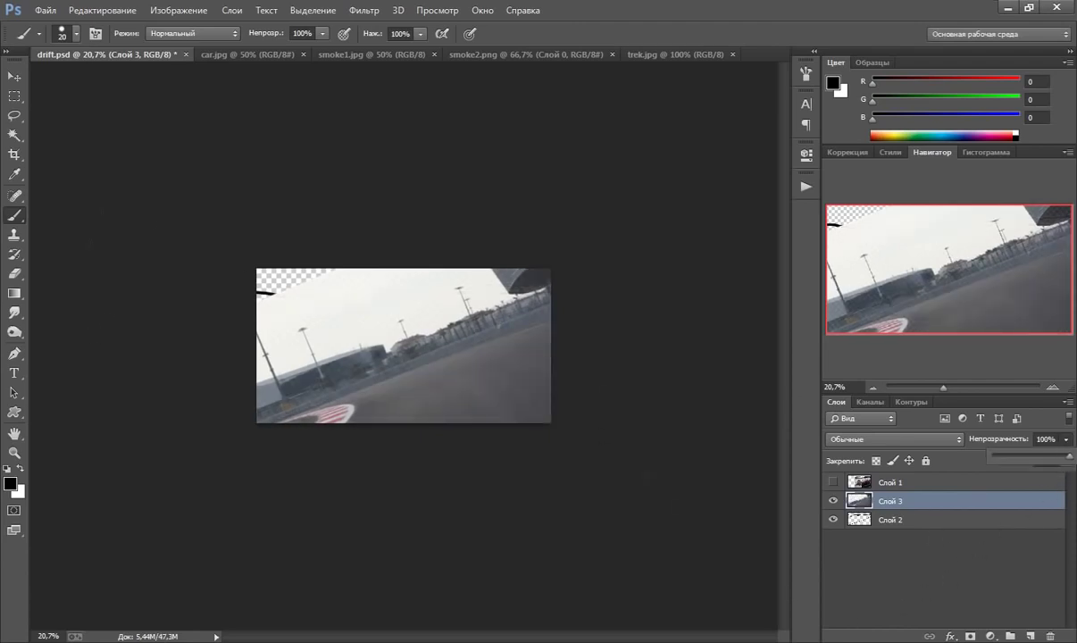
click(834, 482)
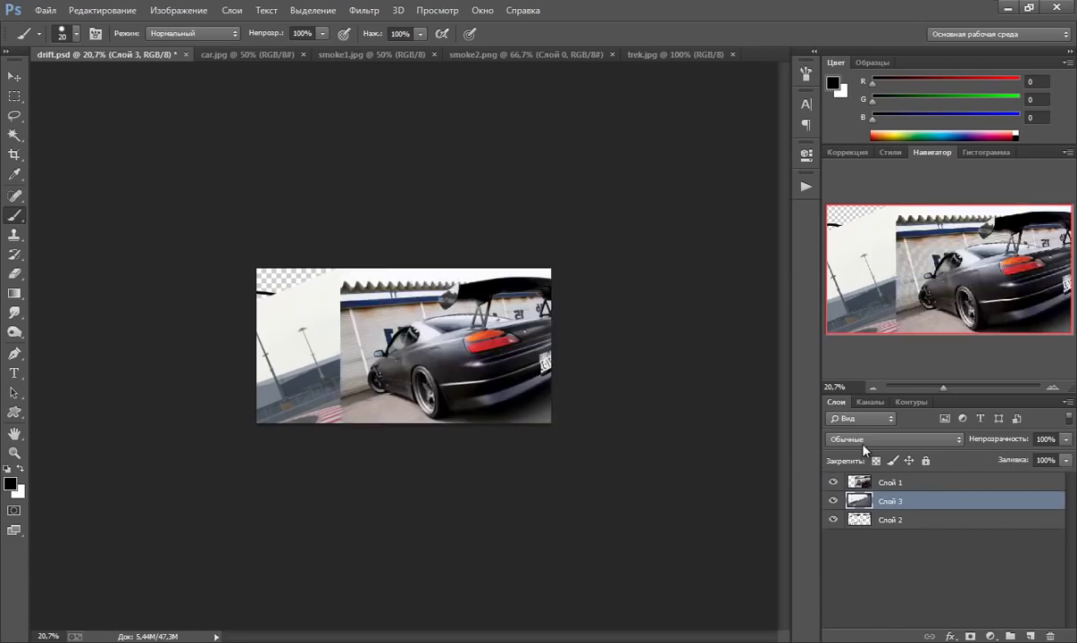
click(896, 484)
click(1066, 438)
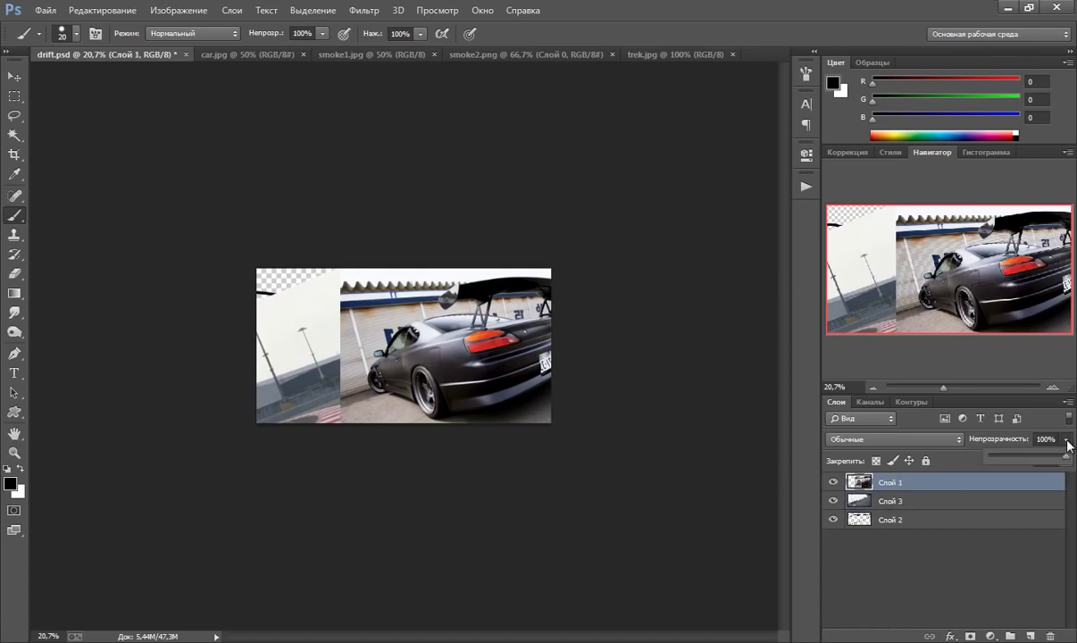
drag(1063, 455, 1012, 448)
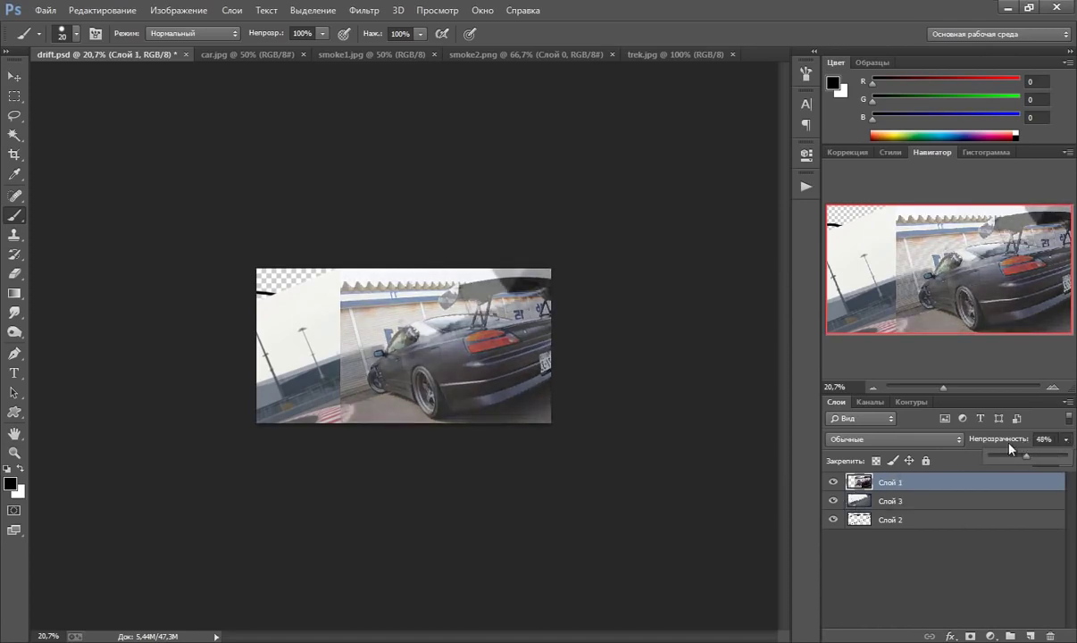
Zoom in to 50% on the car and make the track layer active again
click(14, 453)
click(369, 396)
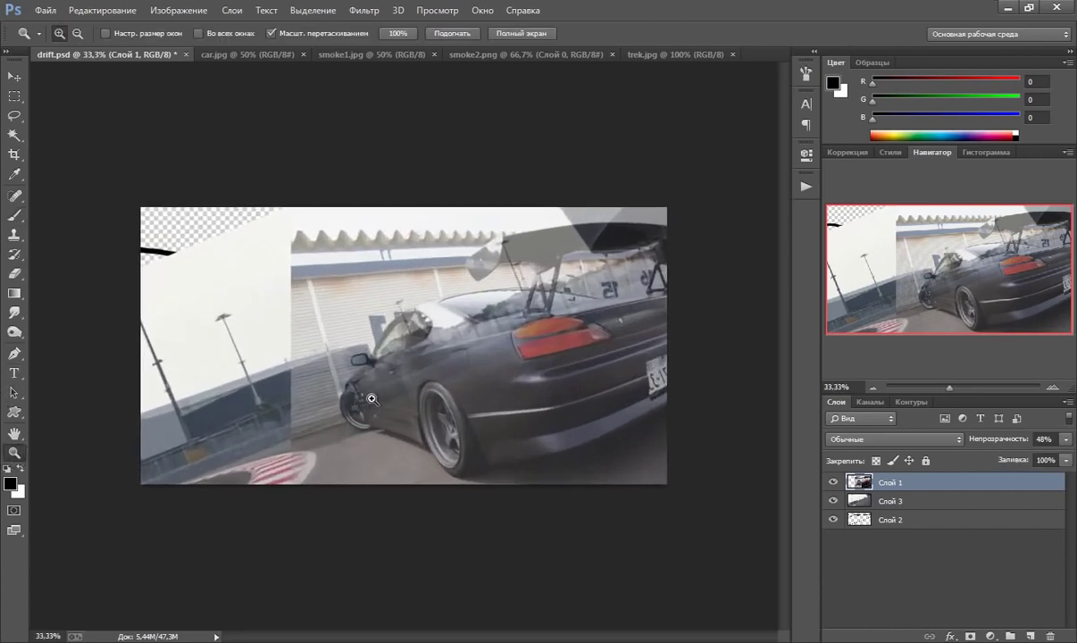
click(372, 398)
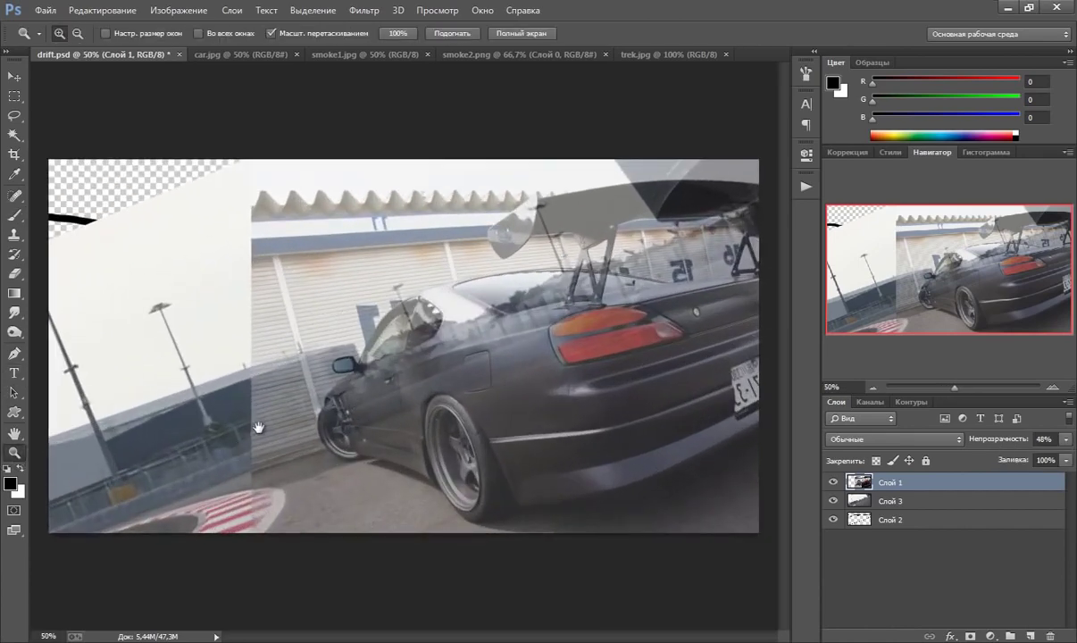
click(893, 501)
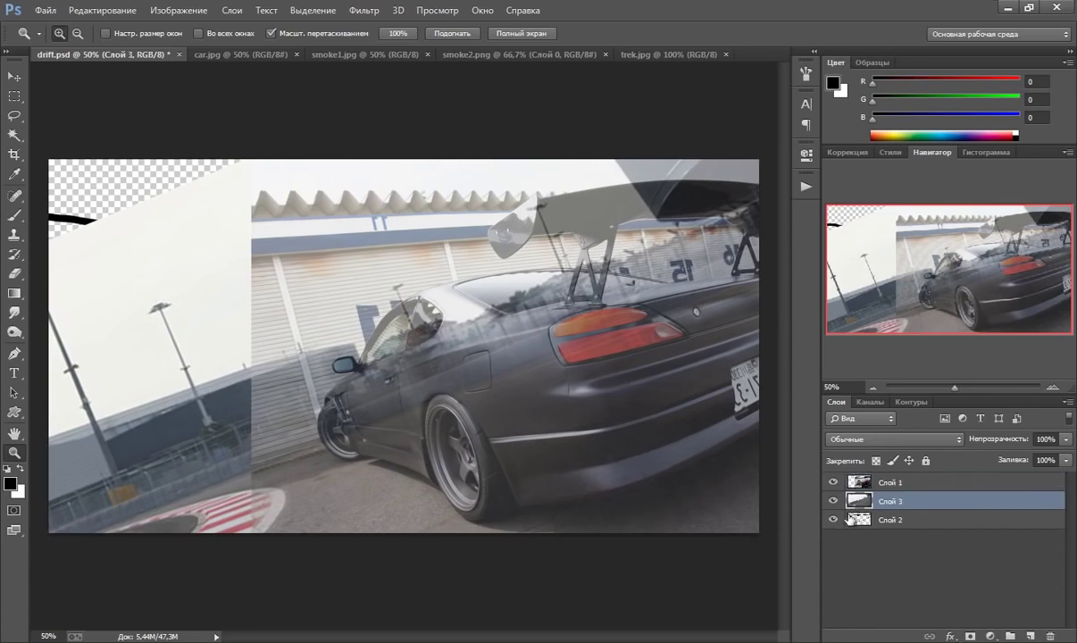
Rotate the track photo a further 3.56°, nudge it a few pixels lower, and apply
key(ctrl+t)
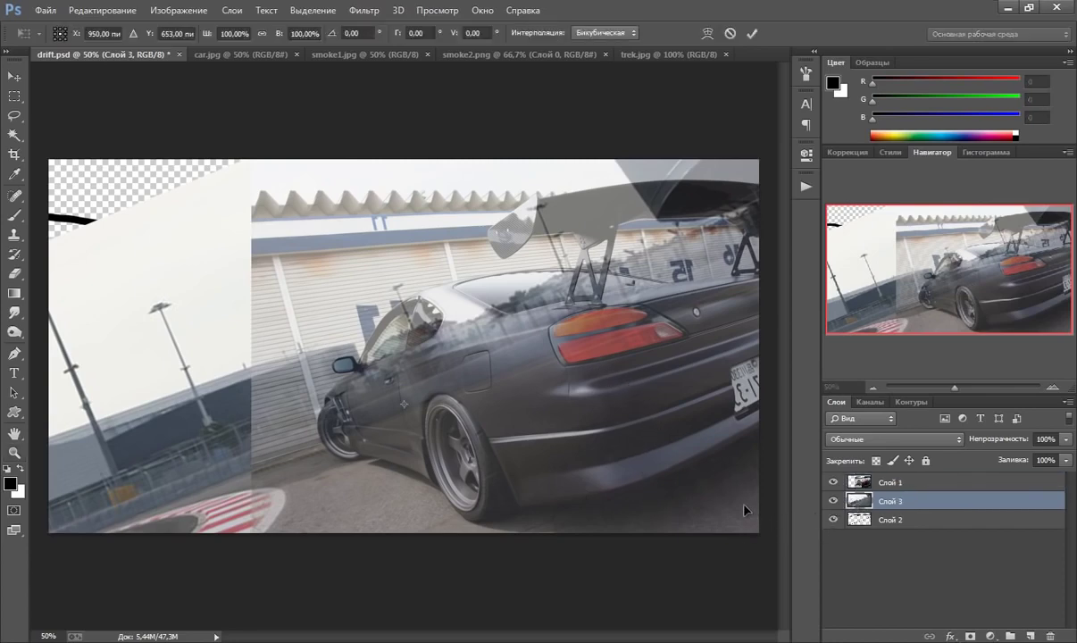
scroll(725, 450, down, 2)
scroll(738, 435, down, 2)
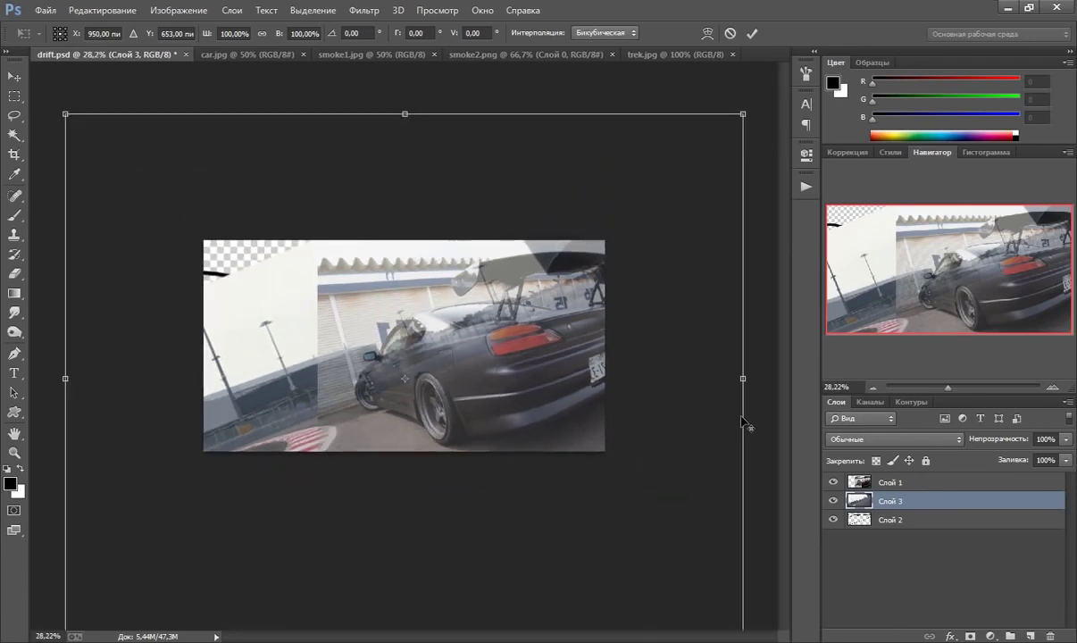
scroll(748, 425, down, 1)
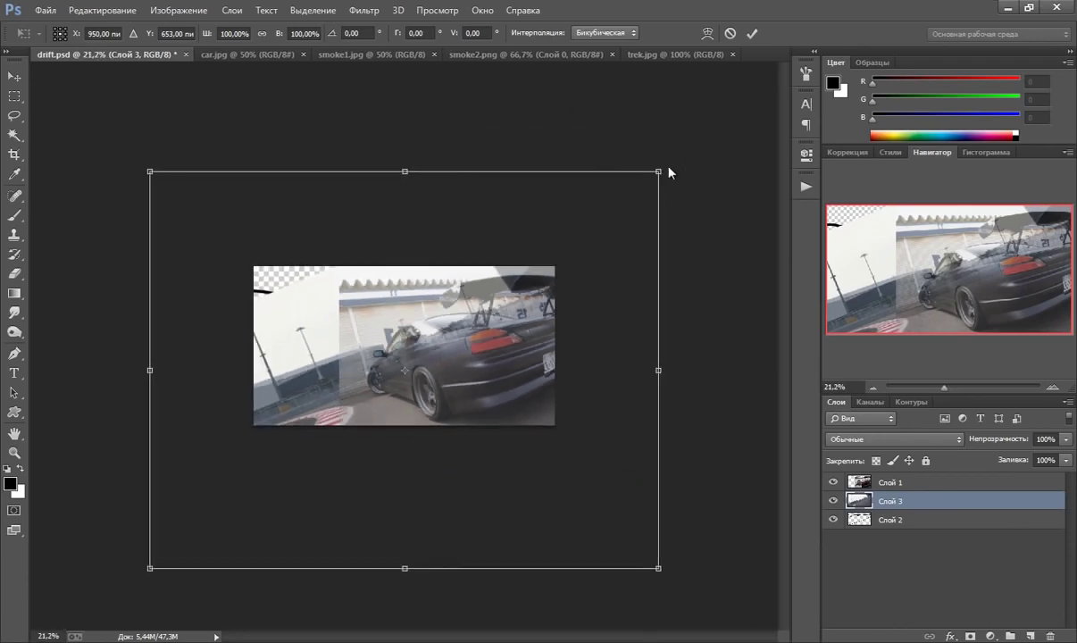
drag(687, 168, 693, 186)
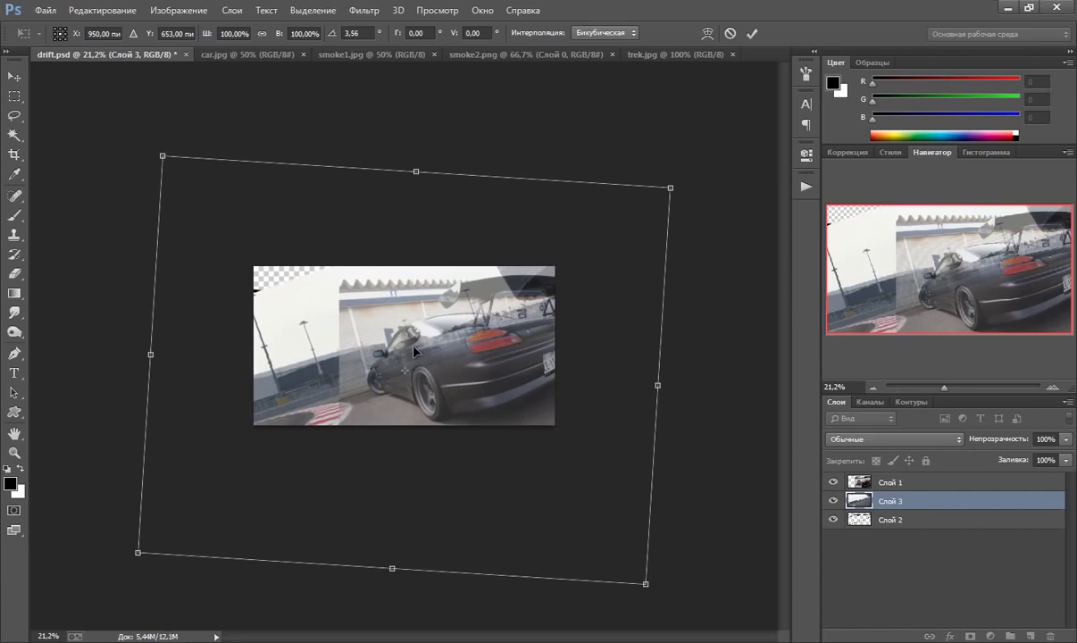
drag(414, 352, 412, 357)
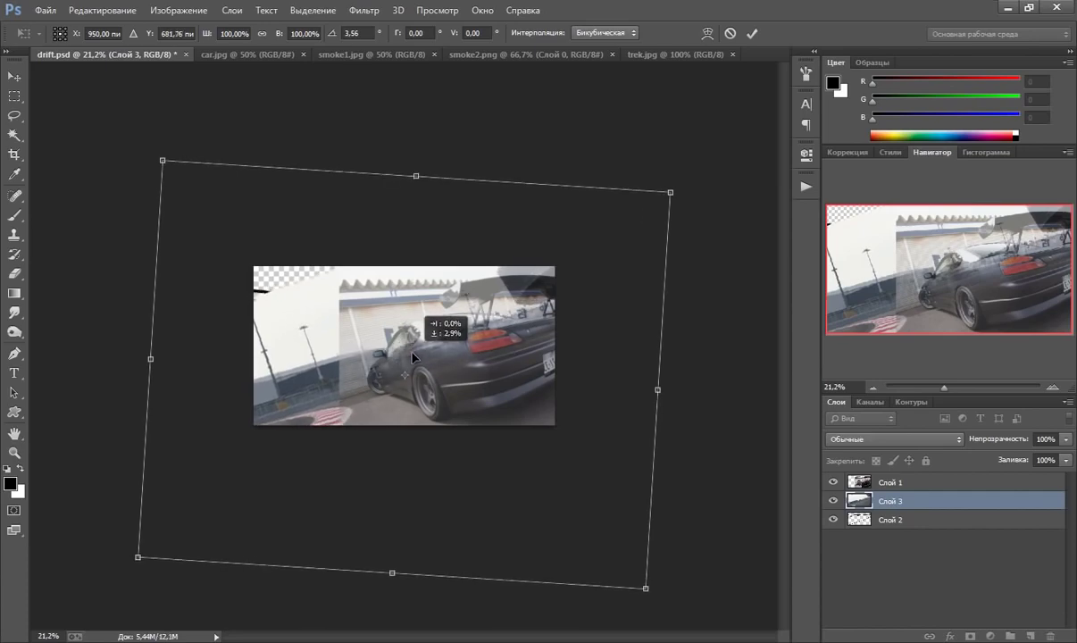
drag(413, 357, 420, 374)
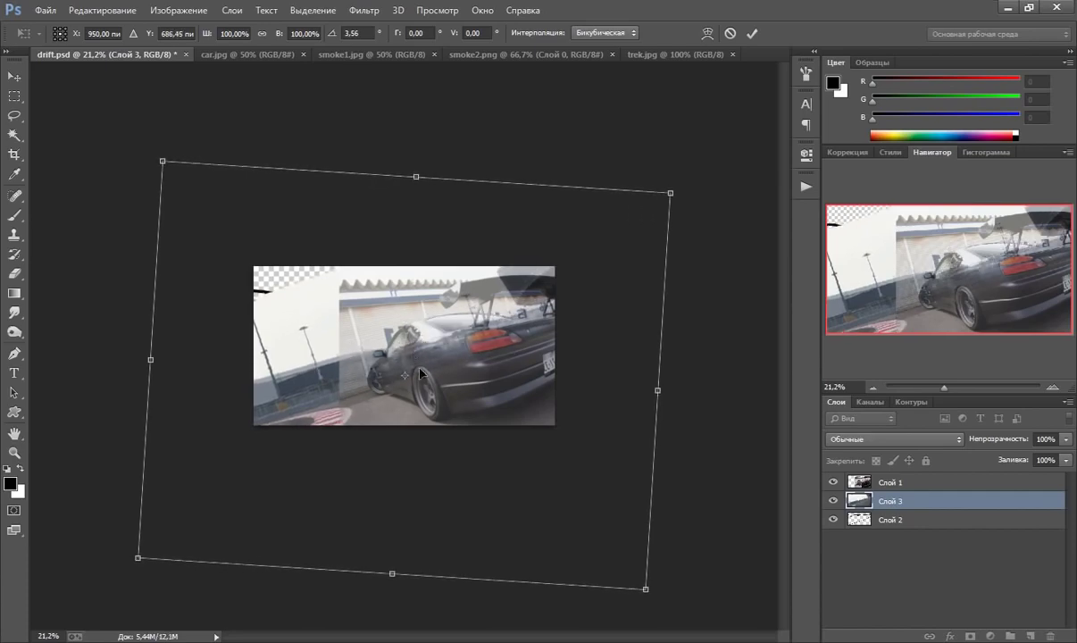
key(Return)
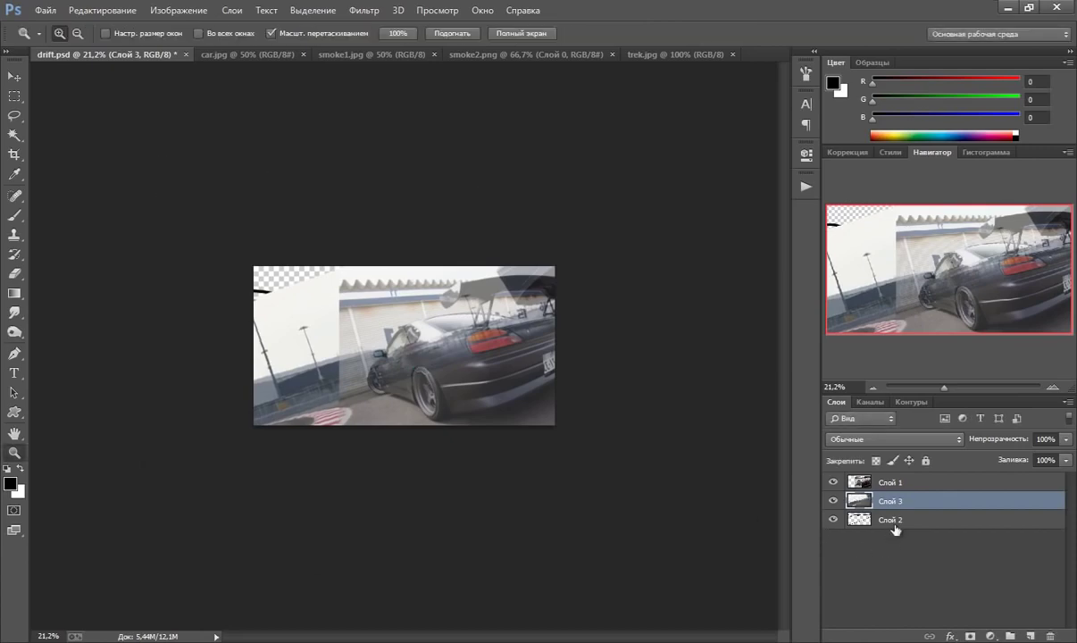
Hide car layer Слой 1, select track layer Слой 3, and zoom in on the track
click(884, 483)
click(833, 483)
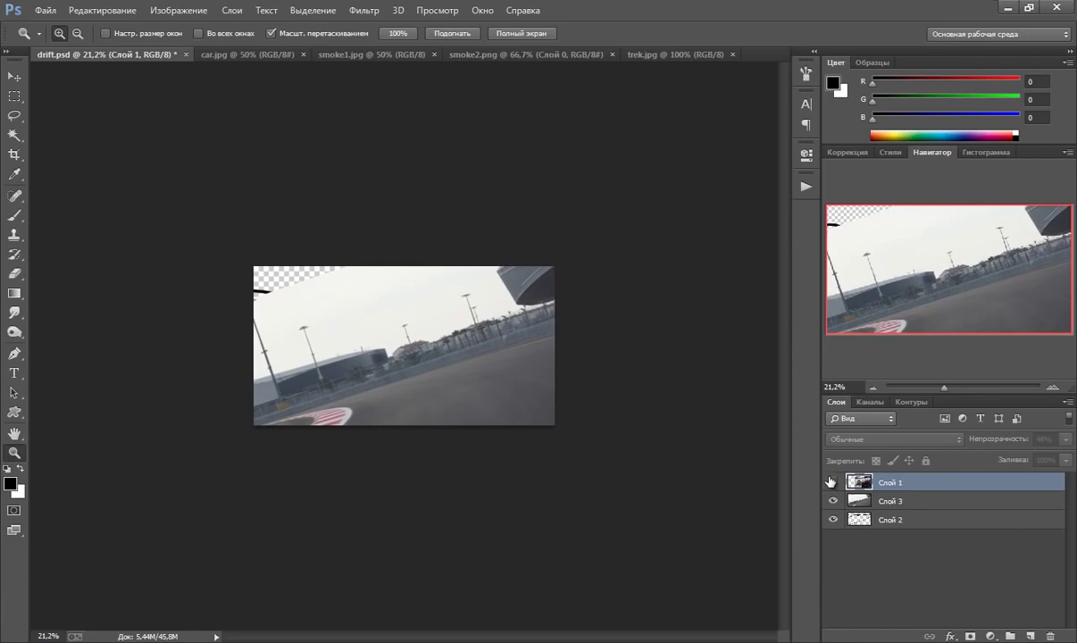
click(833, 482)
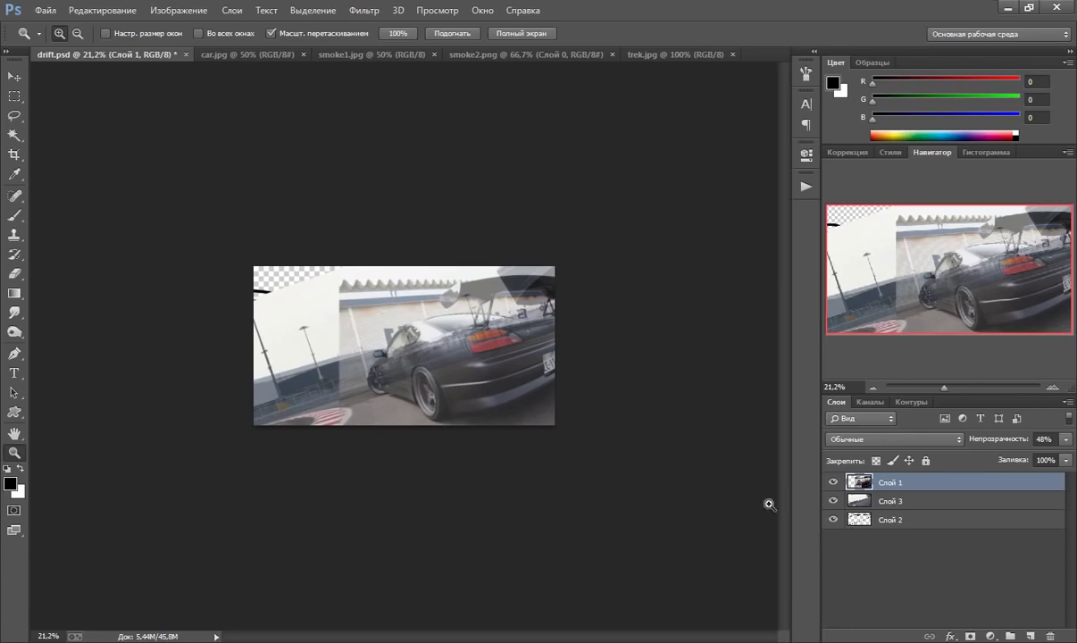
click(860, 501)
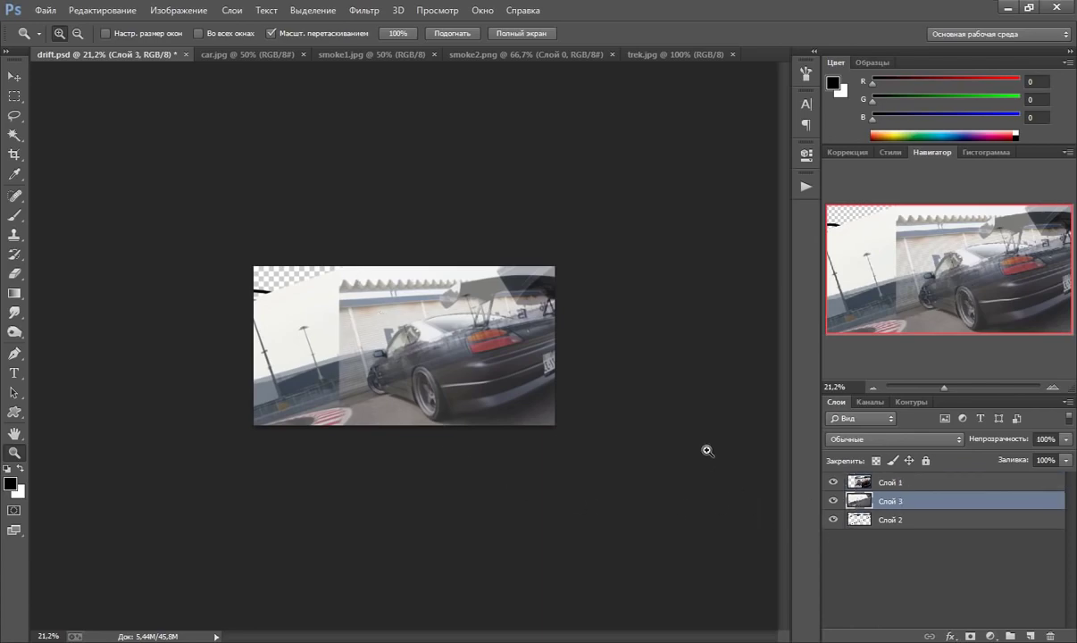
click(832, 483)
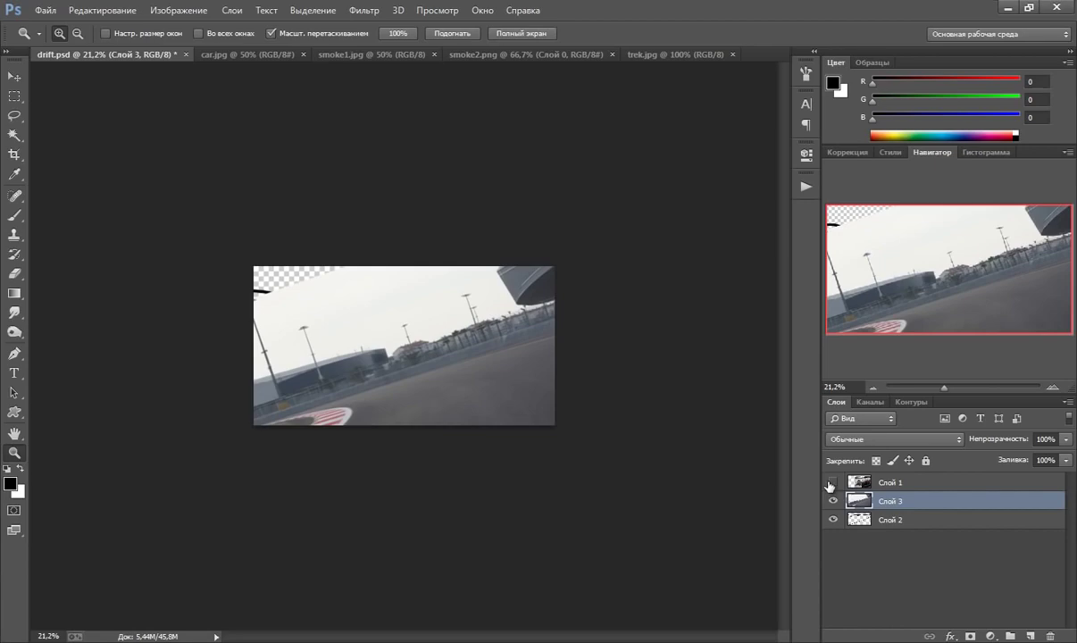
click(245, 275)
click(255, 266)
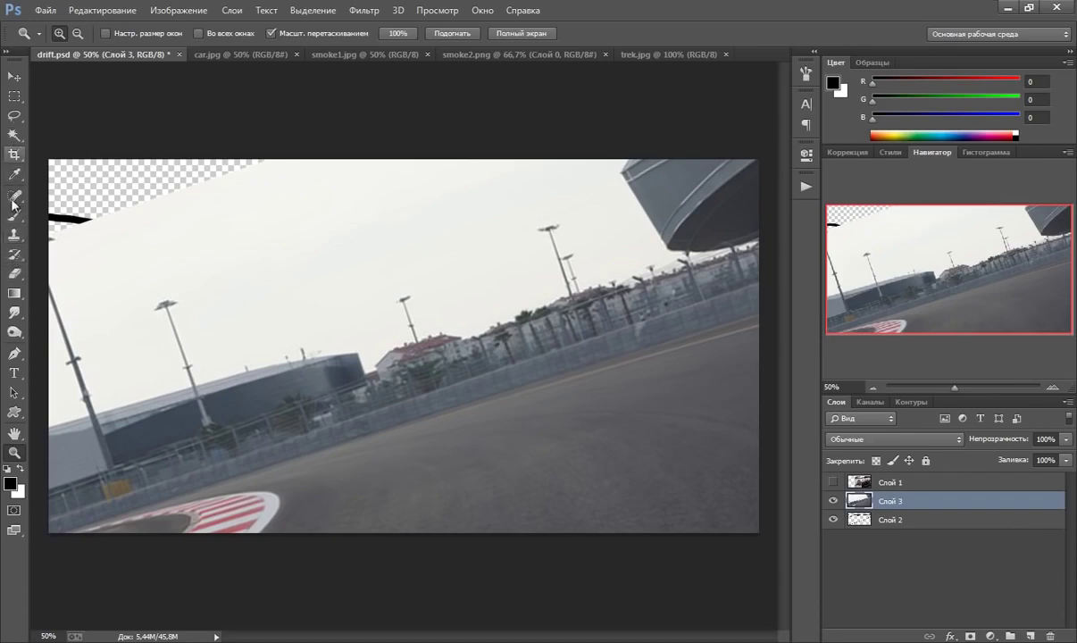
Clone-stamp sky over the transparent top-left corner of the track photo
click(13, 234)
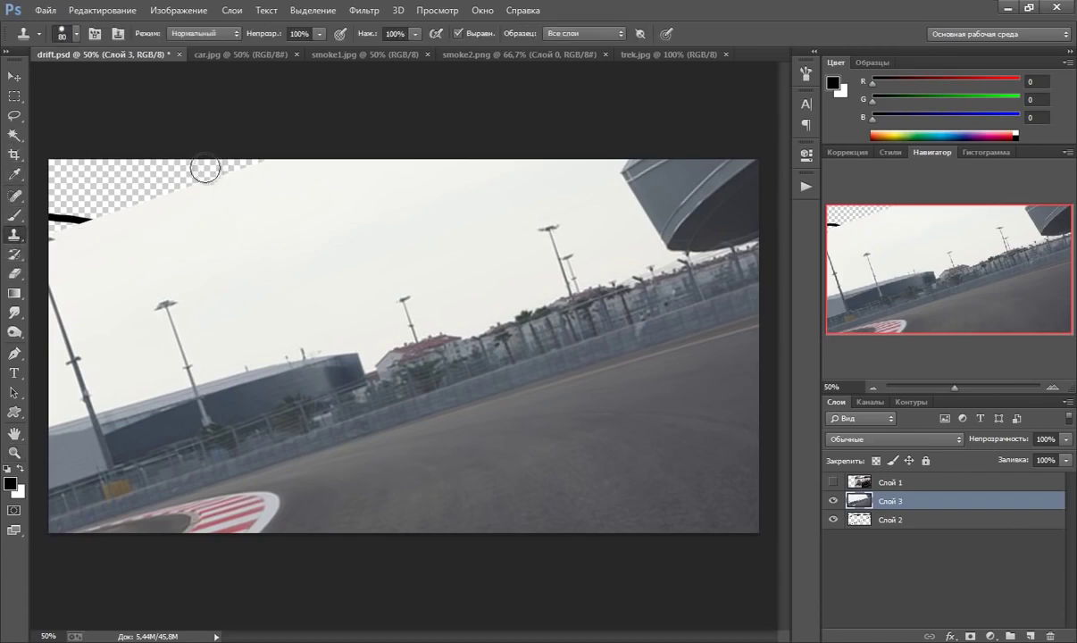
alt+click(246, 200)
mouse_move(246, 168)
mouse_down()
mouse_move(149, 180)
mouse_move(89, 229)
mouse_move(108, 199)
mouse_move(179, 161)
mouse_move(108, 185)
mouse_move(115, 176)
mouse_move(98, 169)
mouse_move(91, 234)
mouse_move(120, 192)
mouse_move(62, 171)
mouse_move(77, 193)
mouse_move(62, 211)
mouse_move(78, 202)
mouse_move(55, 234)
mouse_move(111, 201)
mouse_move(58, 169)
mouse_up()
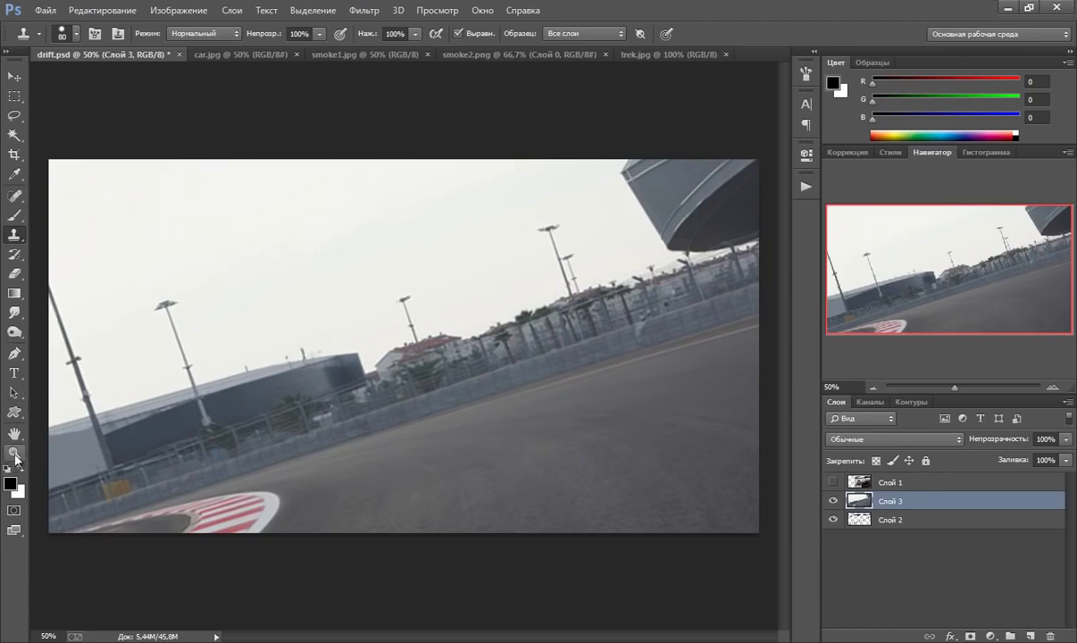
click(16, 453)
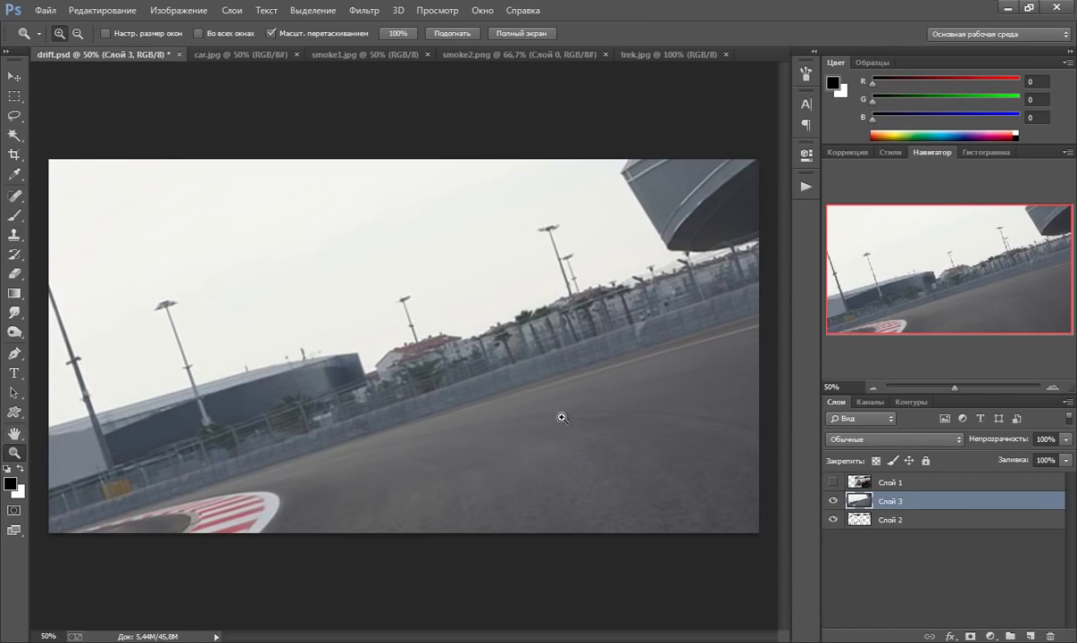
Make car layer Слой 1 visible again and set its opacity to 100%
click(832, 482)
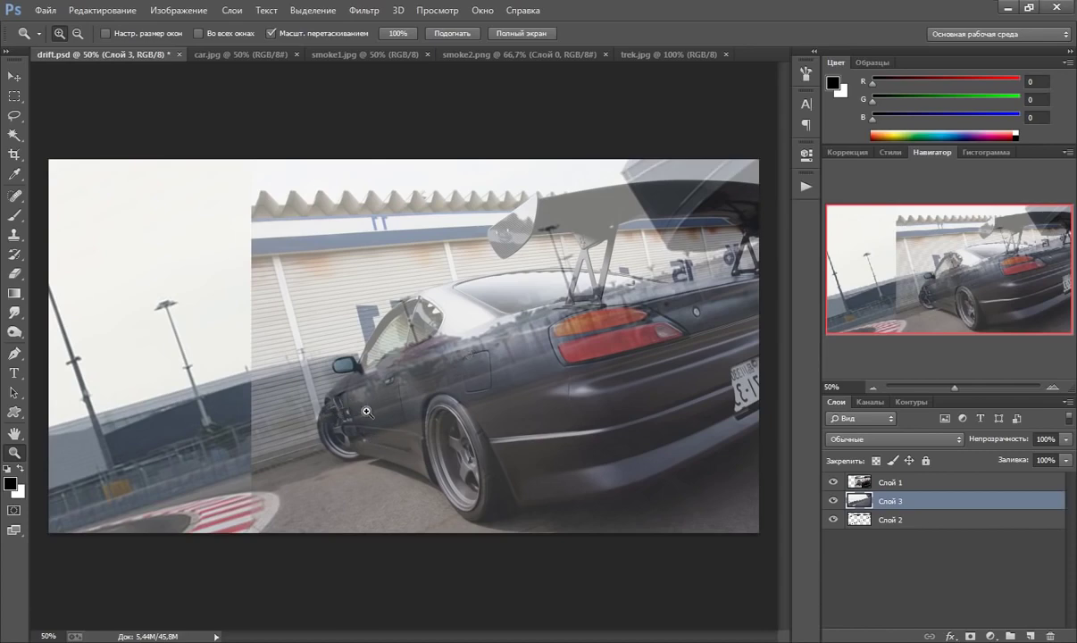
click(889, 483)
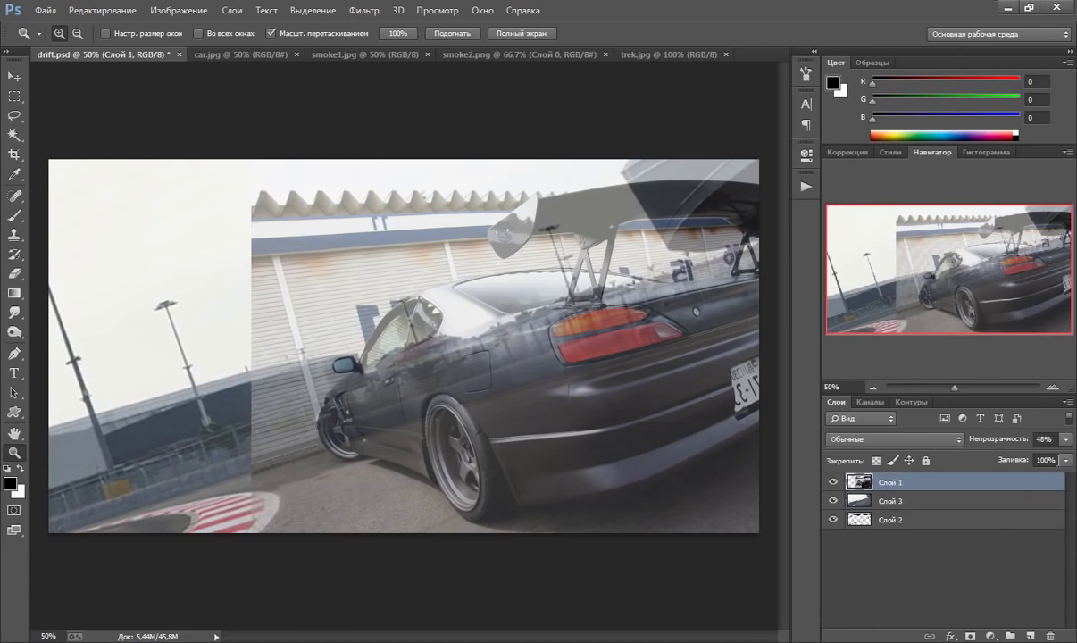
click(1067, 440)
mouse_move(1070, 455)
mouse_down()
mouse_move(1054, 461)
mouse_move(1072, 459)
mouse_up()
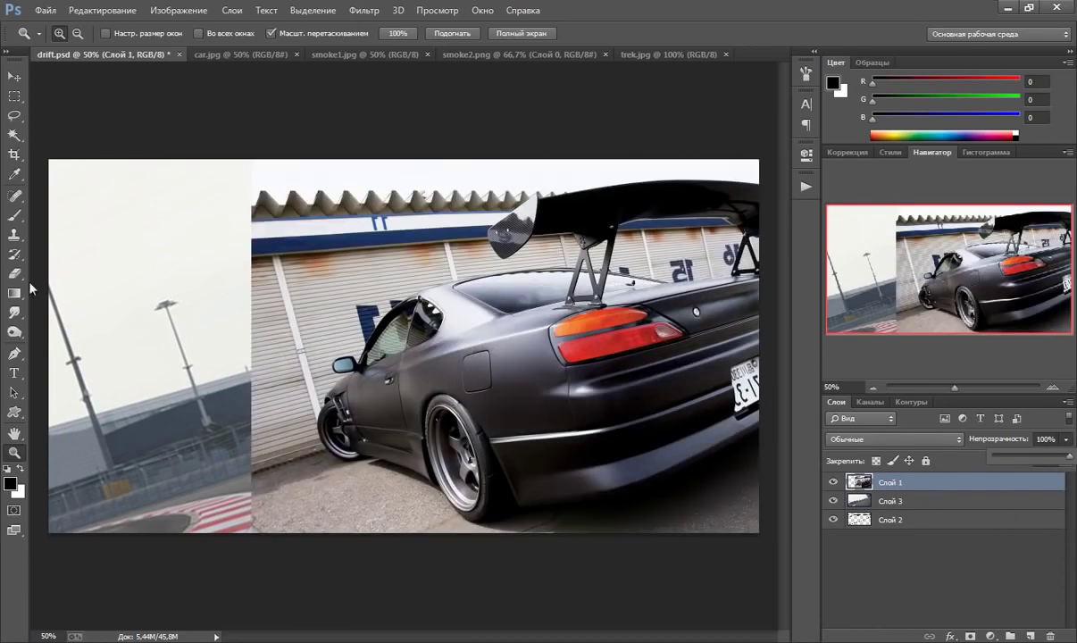
click(14, 353)
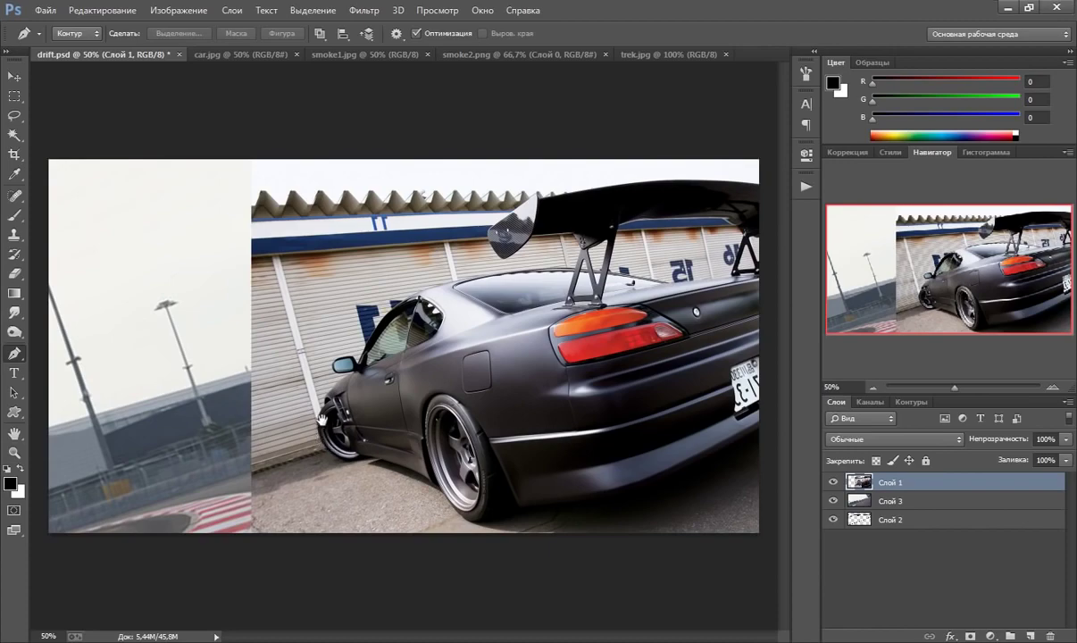
Begin tracing the car outline with the Pen tool, curving along the front wheel
scroll(314, 391, up, 5)
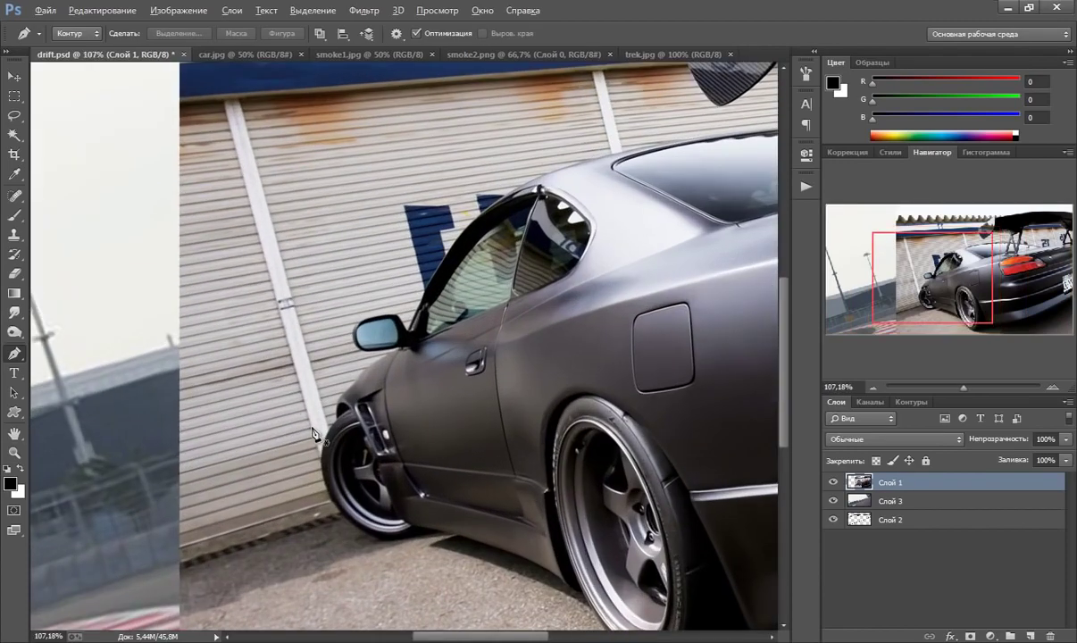
click(362, 533)
drag(338, 416, 350, 464)
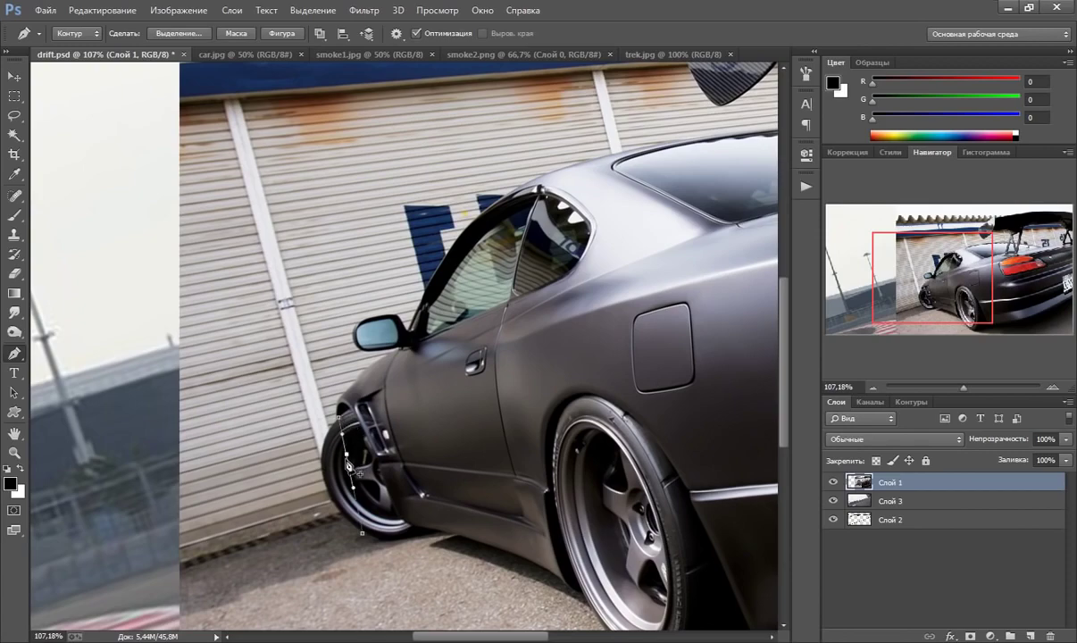
mouse_move(347, 460)
mouse_down()
mouse_move(322, 460)
mouse_move(333, 509)
mouse_up()
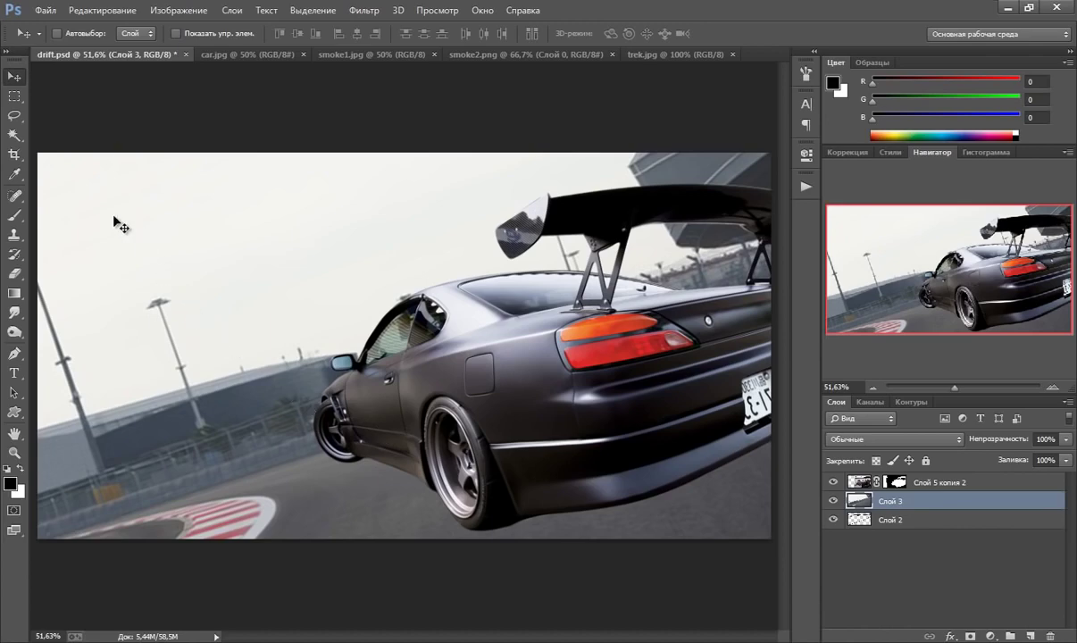
Nudge track layer Слой 3 up twice, then put car layer Слой 5 копия 2 into Free Transform
key(shift+Up)
key(shift+Up)
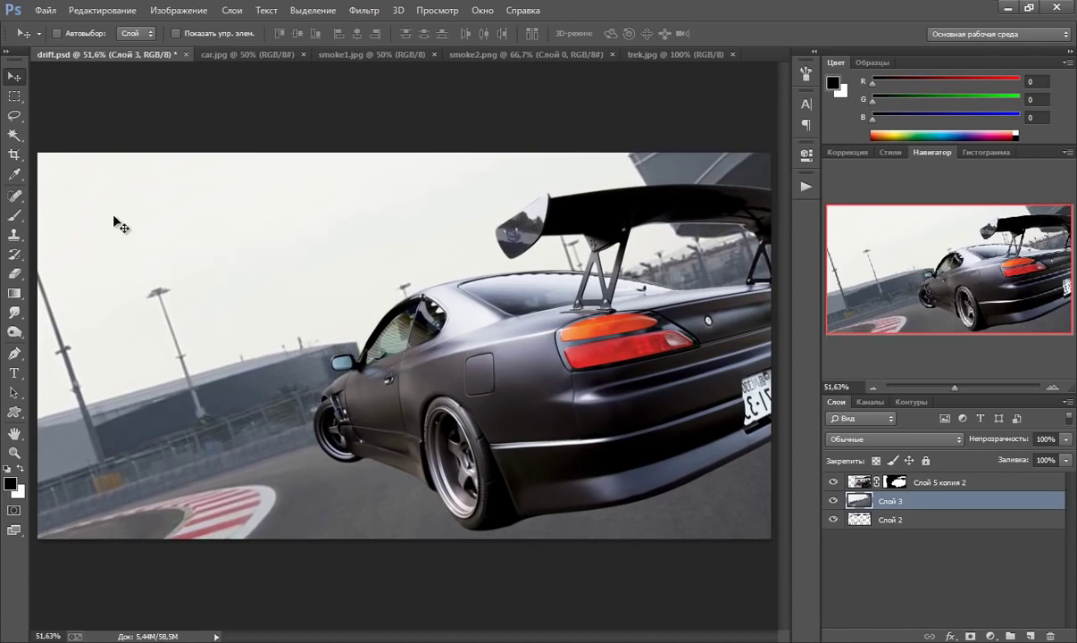
key(shift+Up)
key(shift+Up)
key(shift+Up)
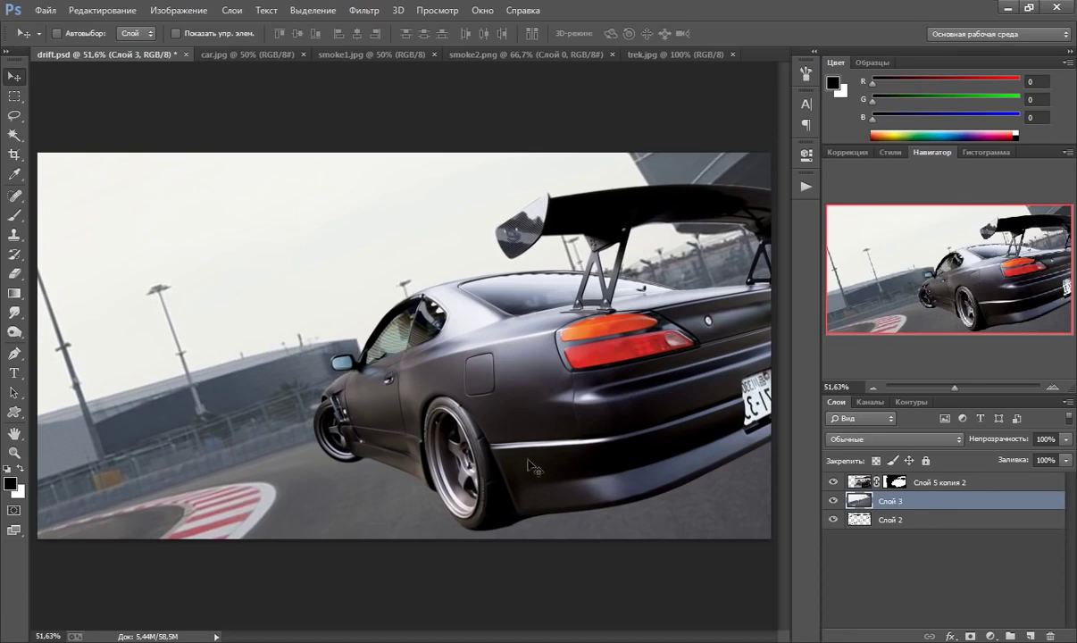
click(861, 484)
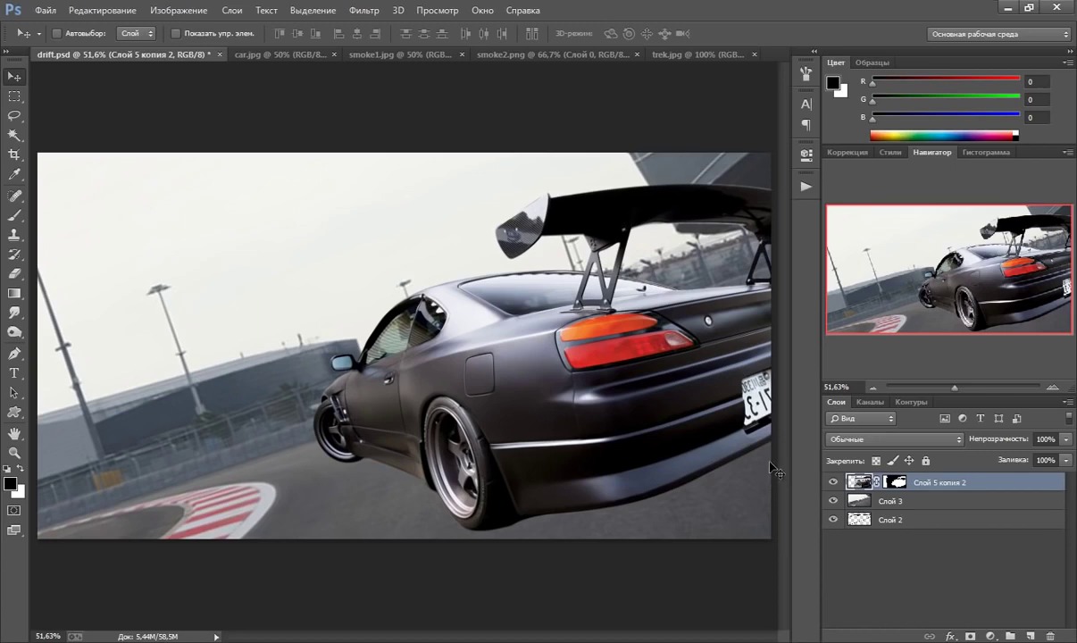
key(ctrl+t)
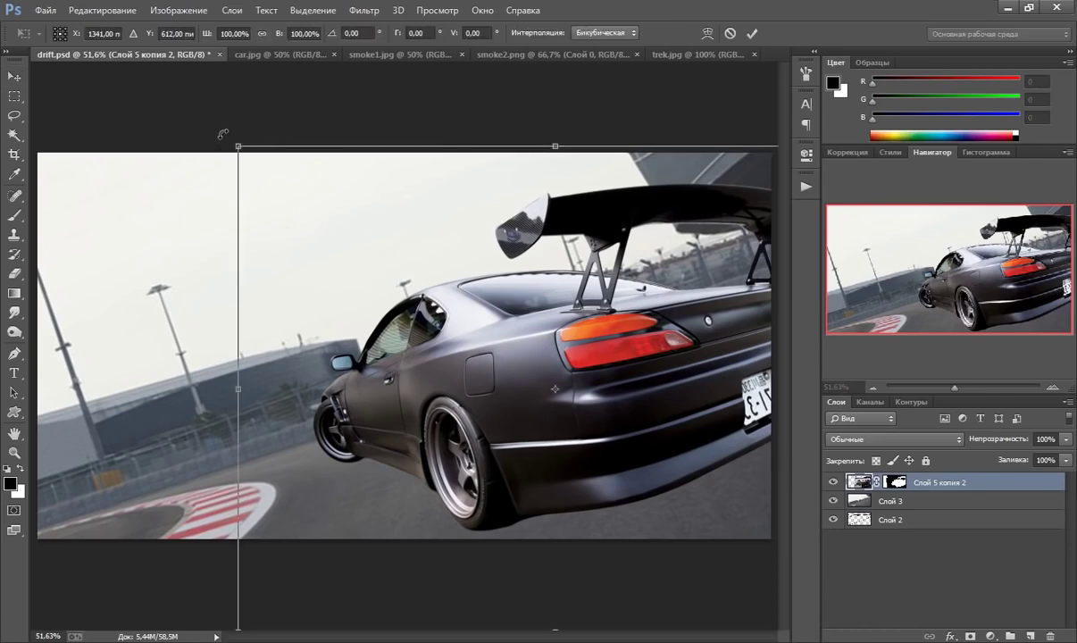
Rotate the car -2.93° and apply, nudge Слой 3 up three more times, then reselect the car
drag(220, 134, 208, 152)
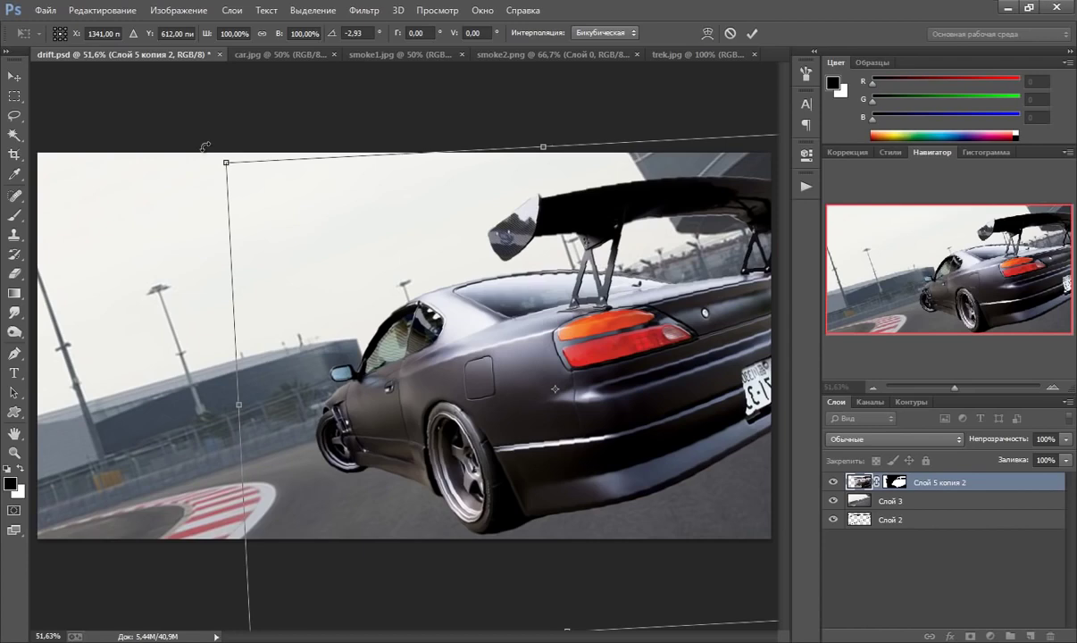
key(Return)
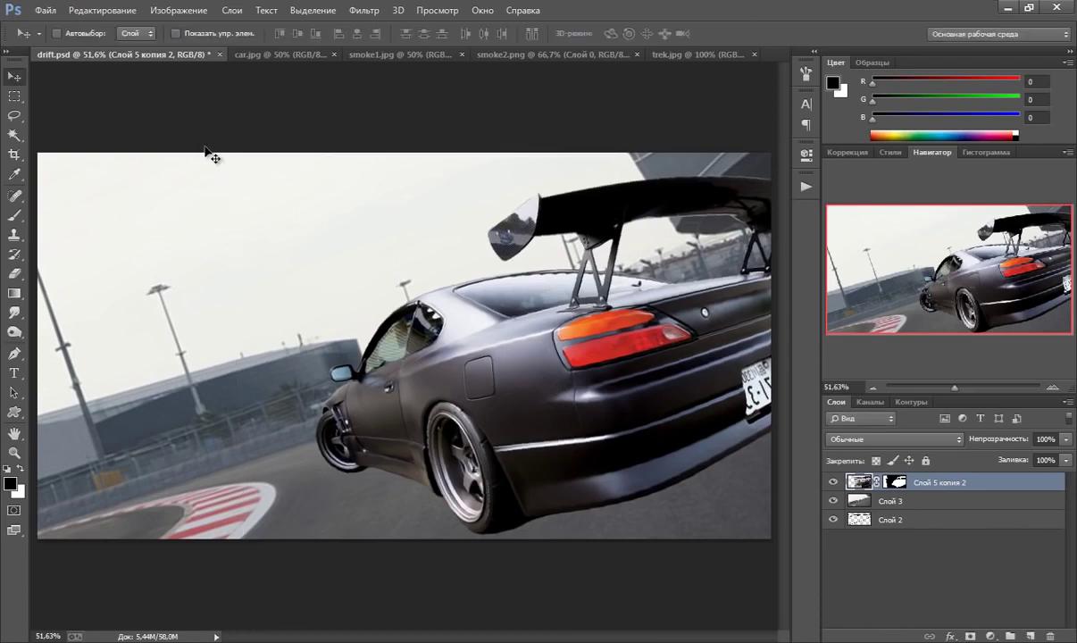
click(893, 501)
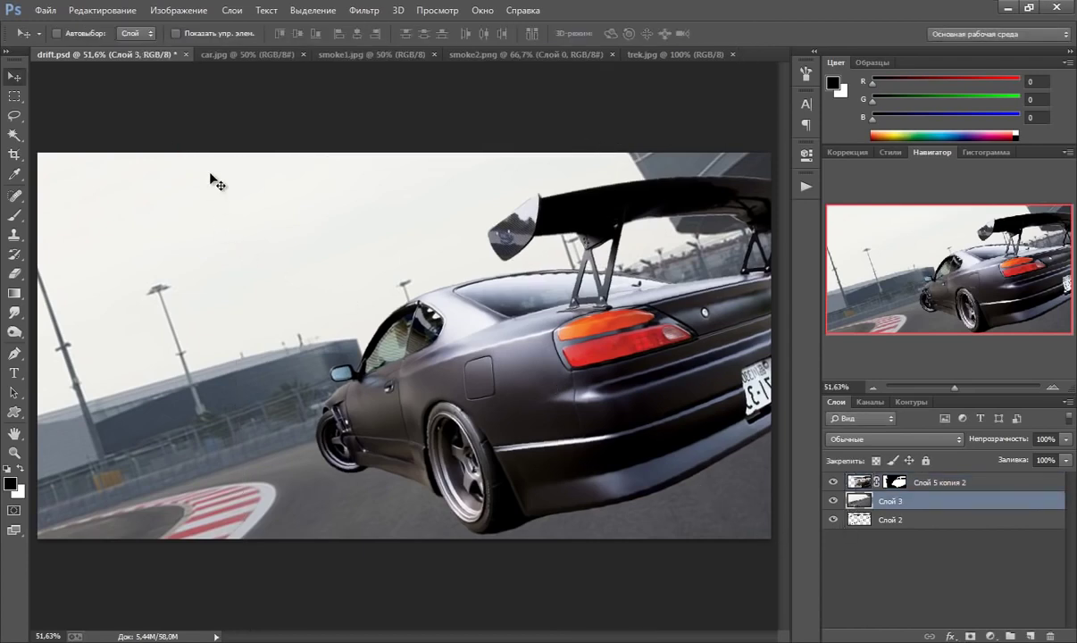
key(shift+Up)
key(shift+Up)
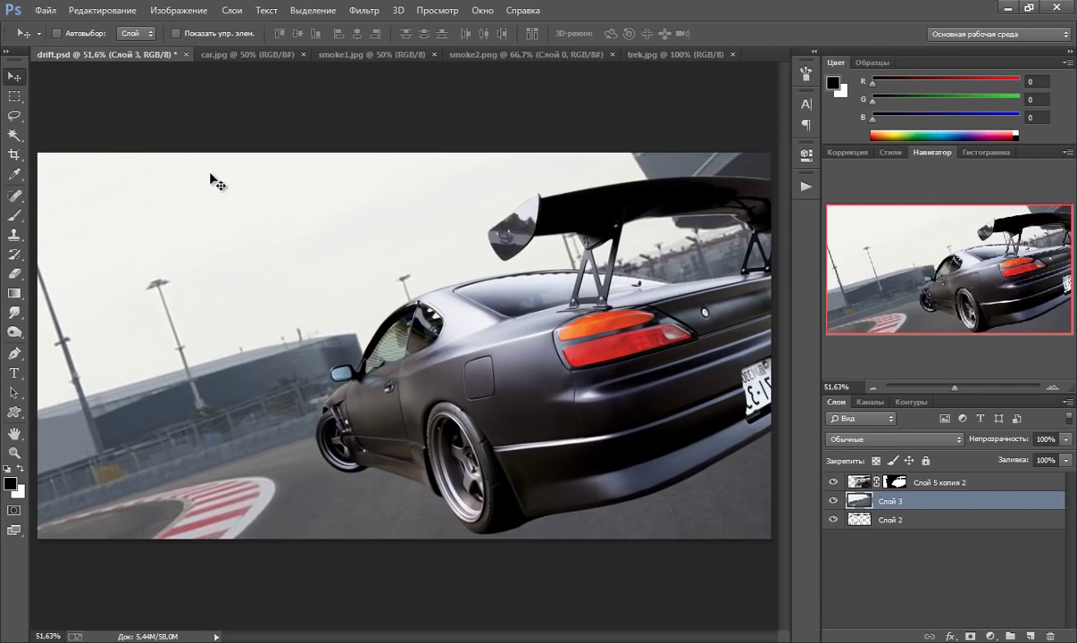
key(shift+Up)
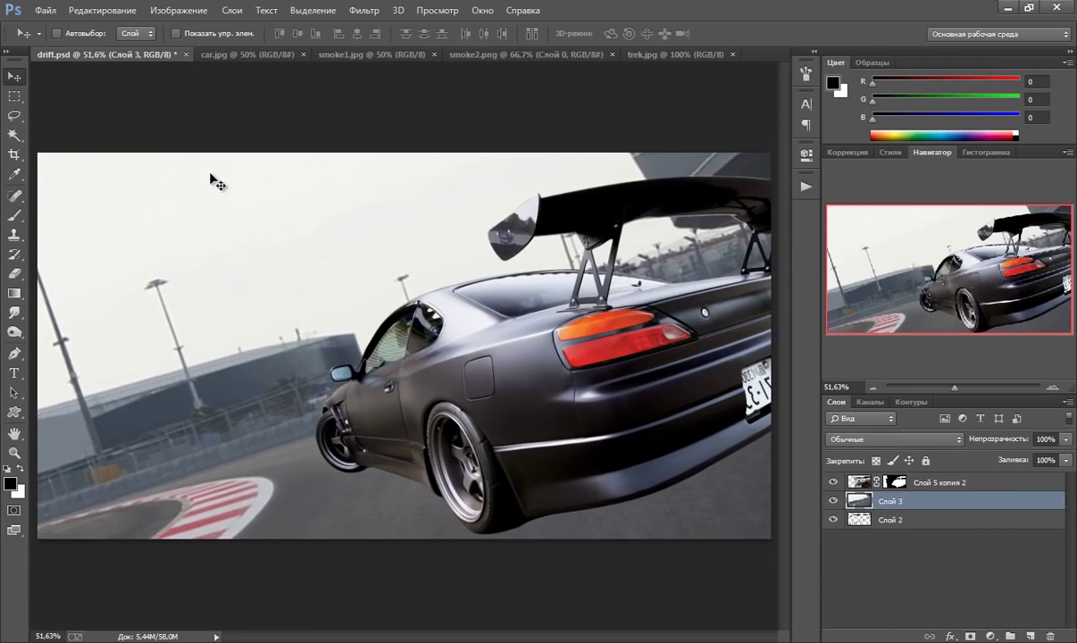
key(shift+Up)
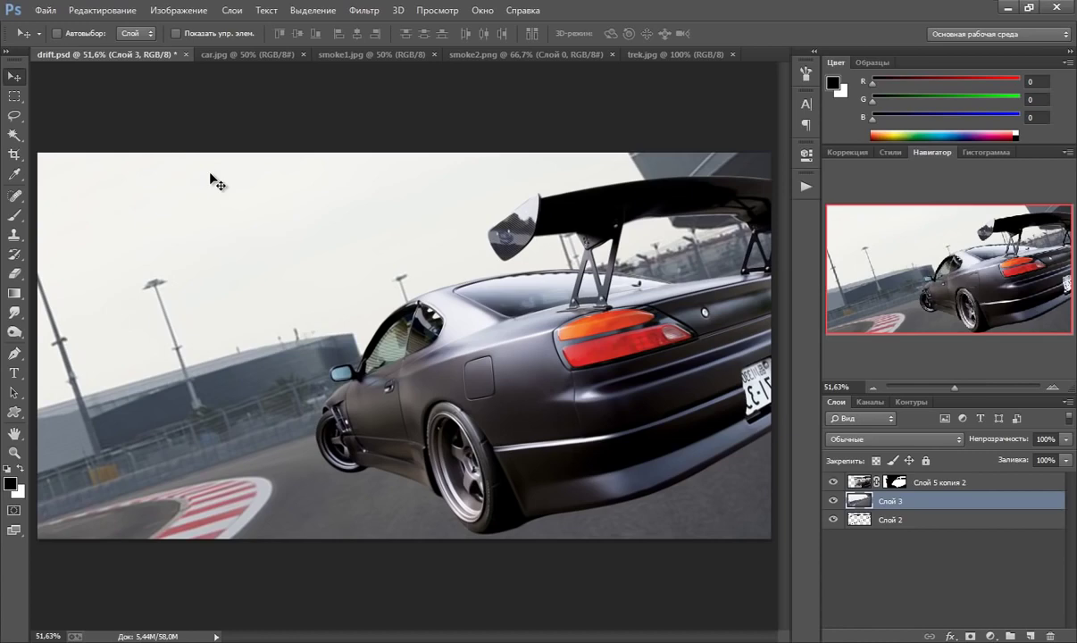
key(alt+bracketright)
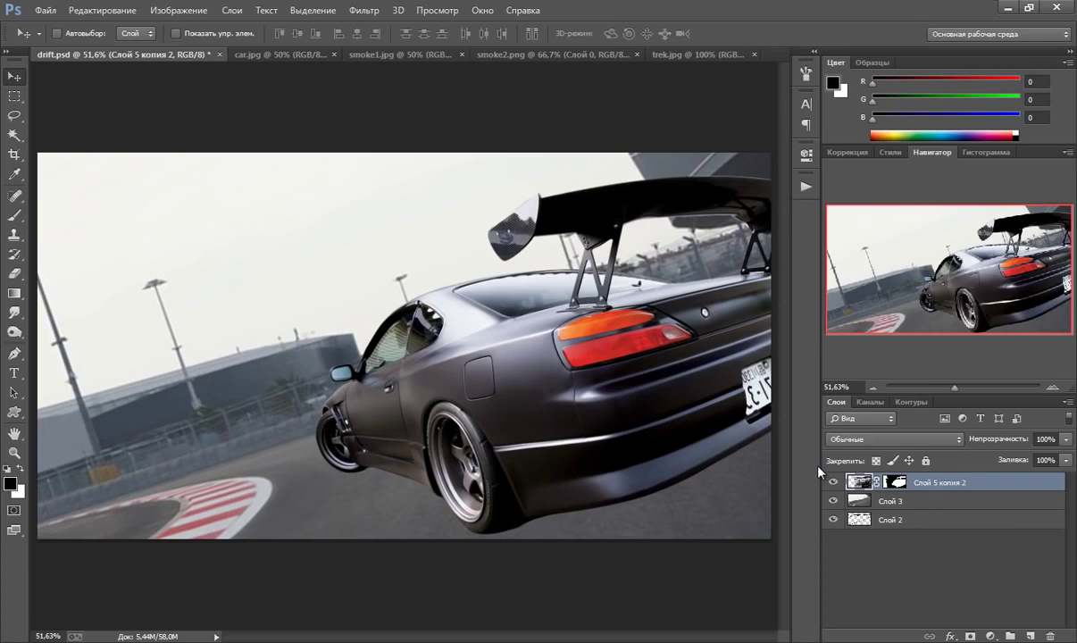
Duplicate the car layer and set Слой 5 копия 2 to Multiply (Умножение) blending
key(ctrl+j)
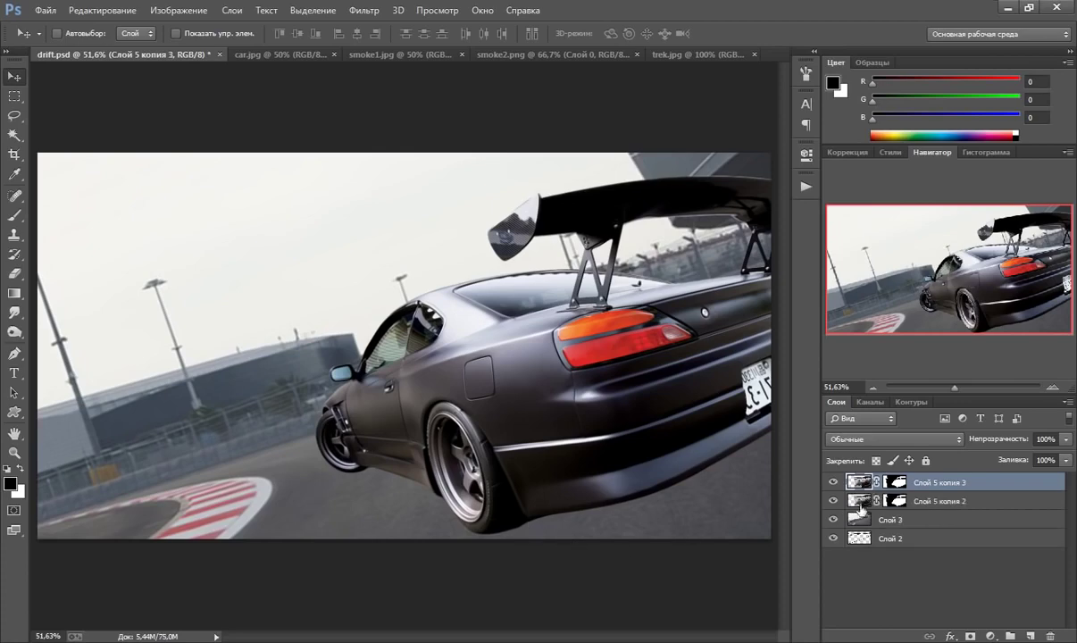
click(859, 501)
click(839, 438)
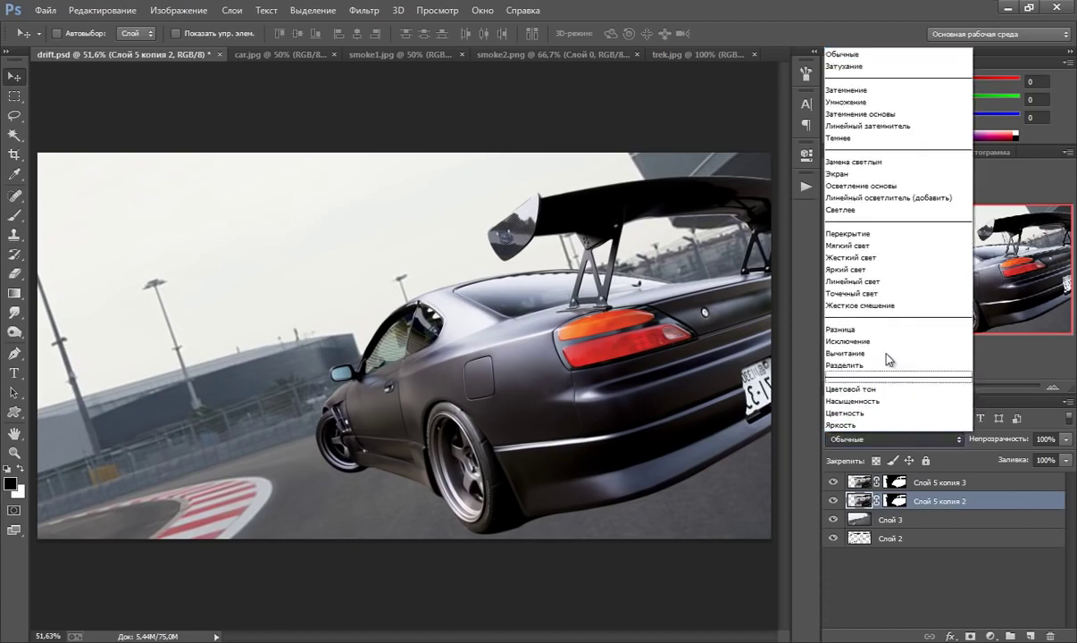
click(885, 101)
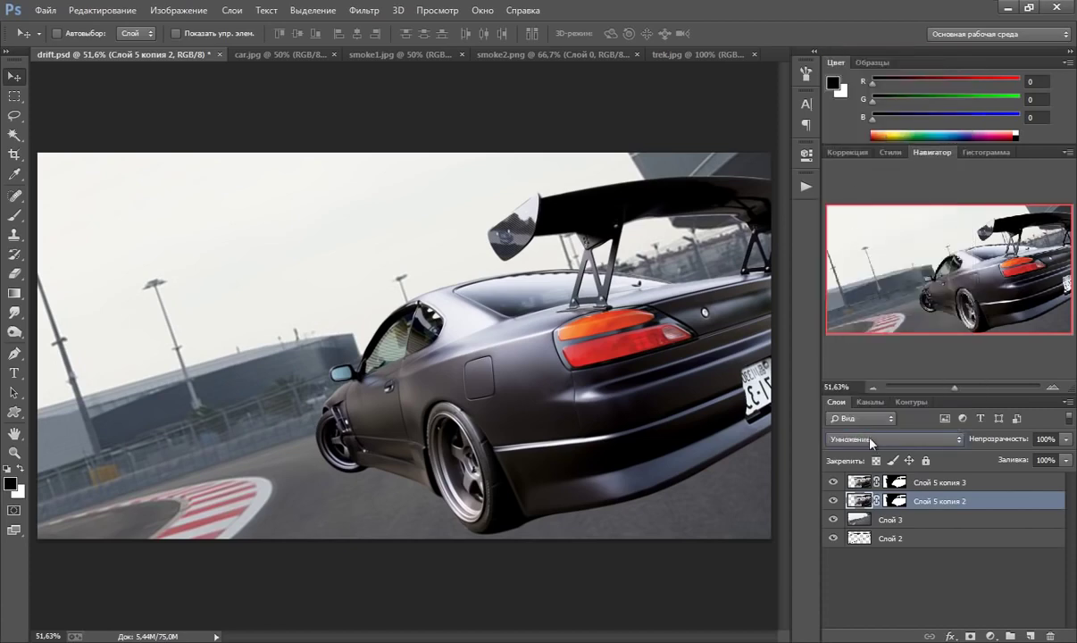
Fill the layer's mask with white, then return to editing its pixels
click(894, 501)
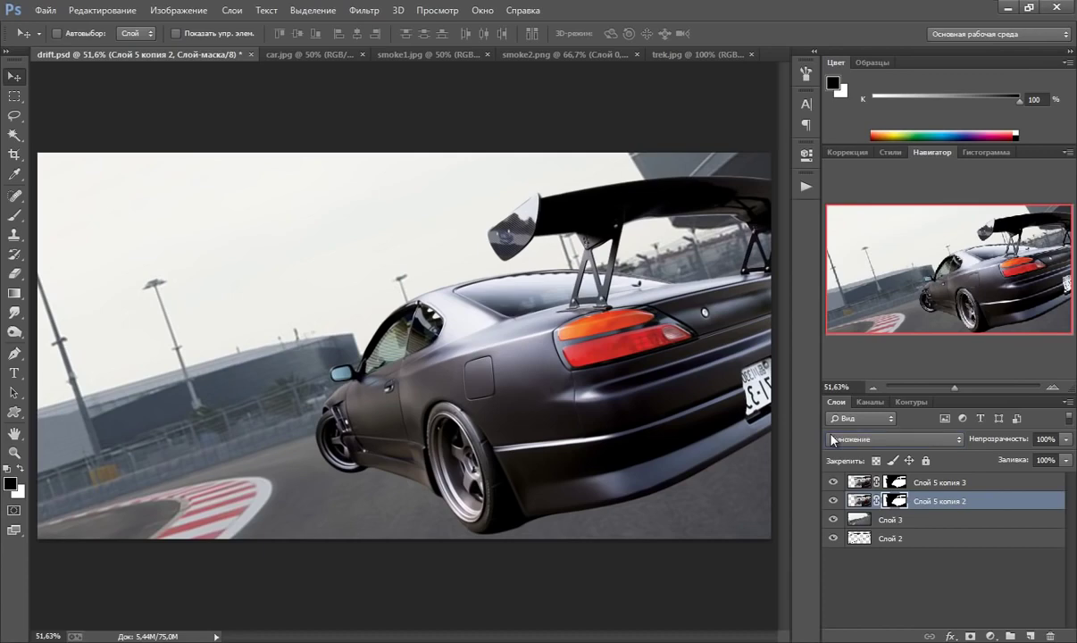
key(x)
key(alt+BackSpace)
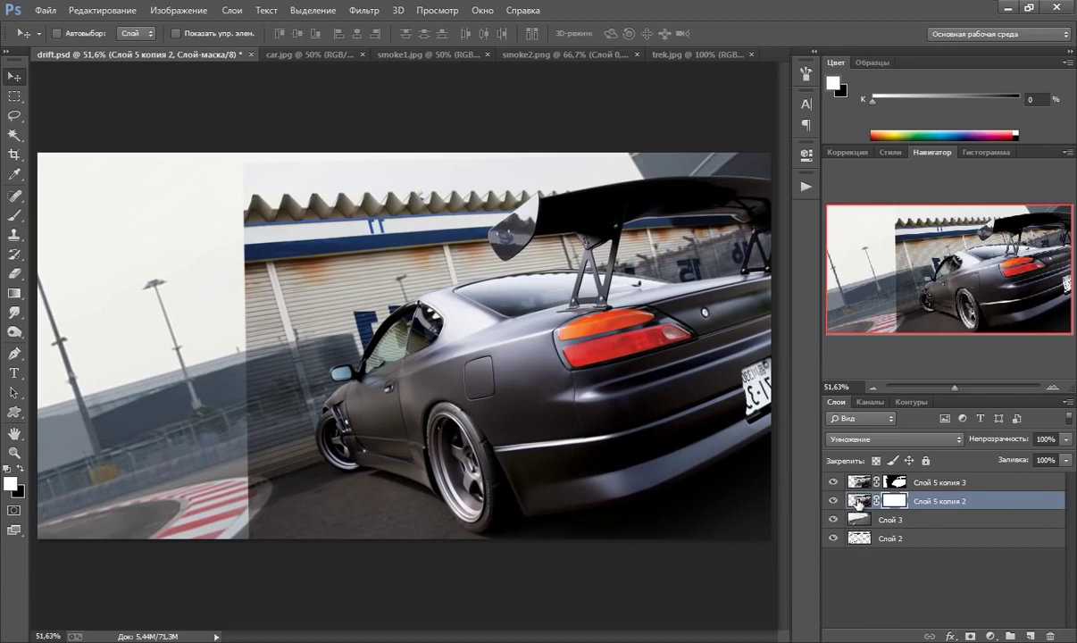
key(ctrl+2)
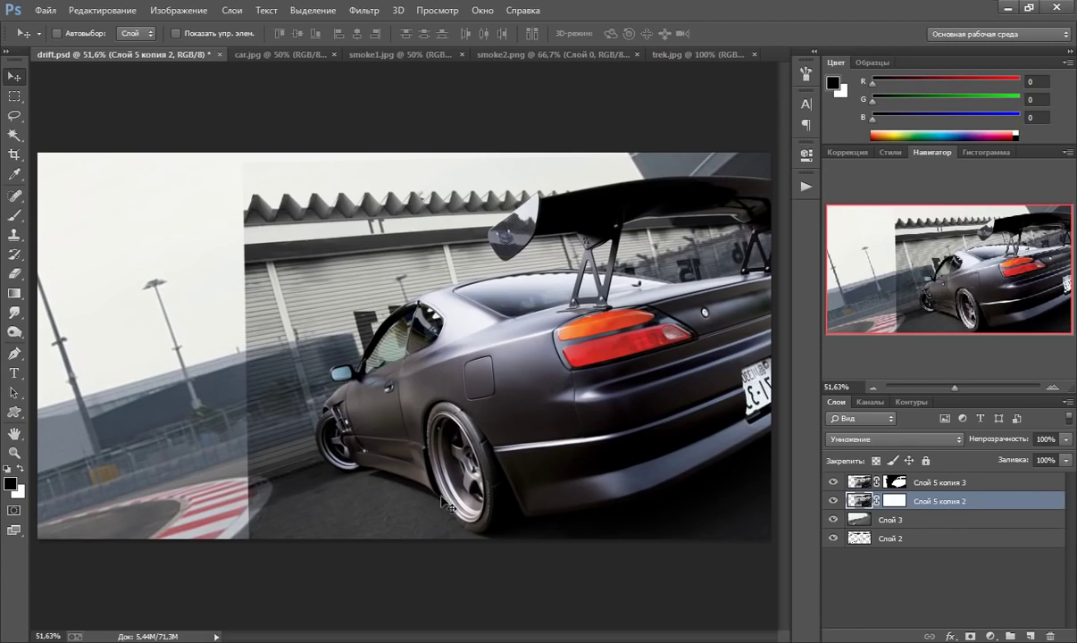
Fill the Multiply layer's mask with black so it is fully hidden
click(894, 501)
key(x)
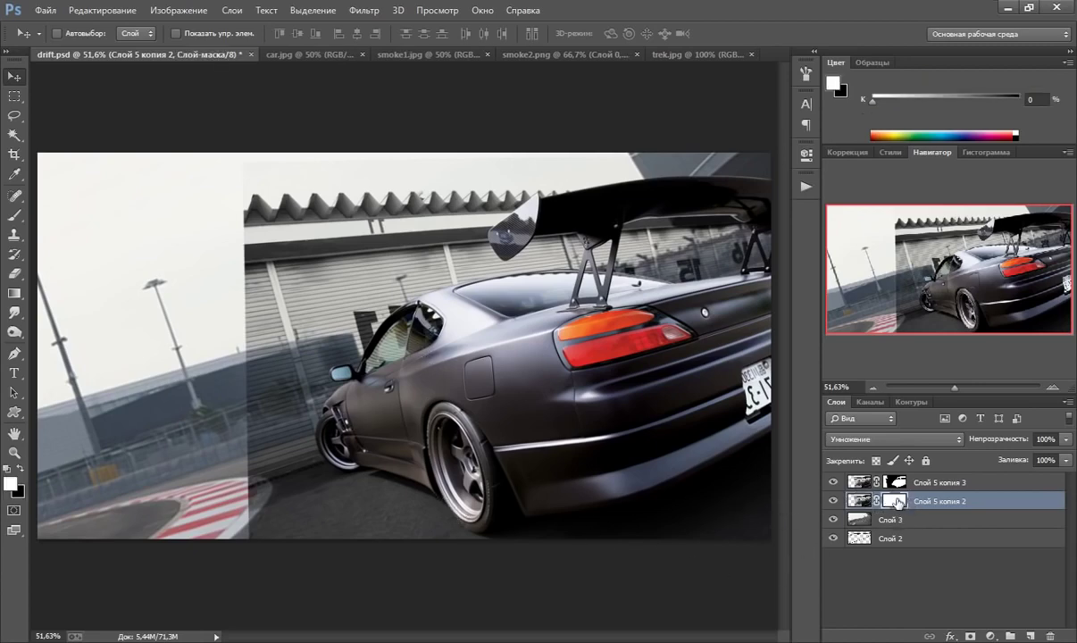
key(x)
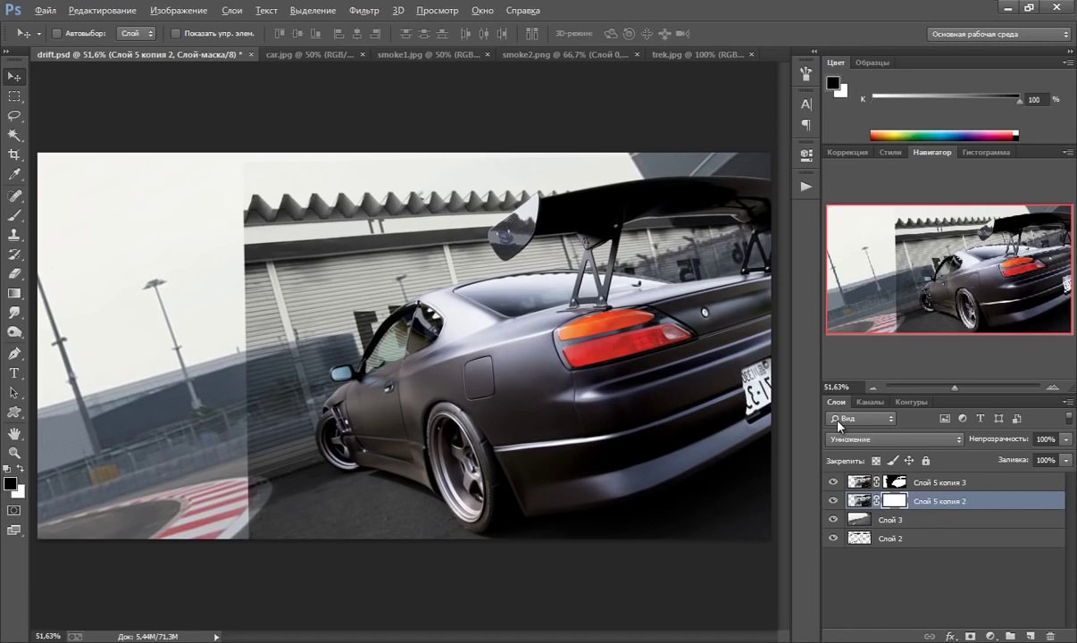
key(alt+BackSpace)
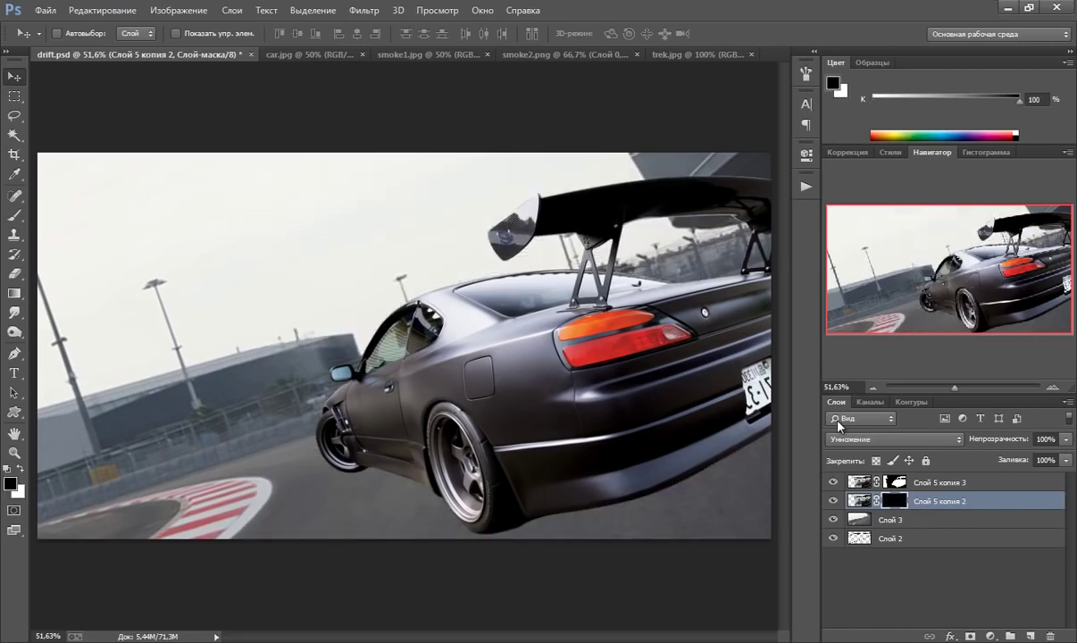
Paint white on the mask around the rear wheel and bumper with a soft 250 px, 31% brush
click(16, 214)
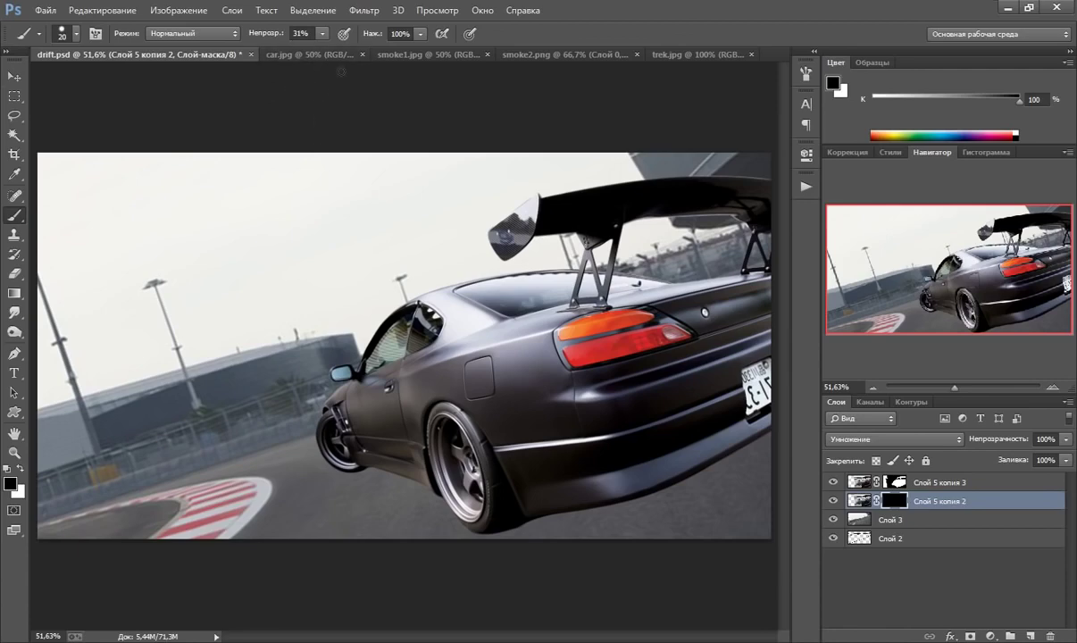
key(bracketright)
click(77, 33)
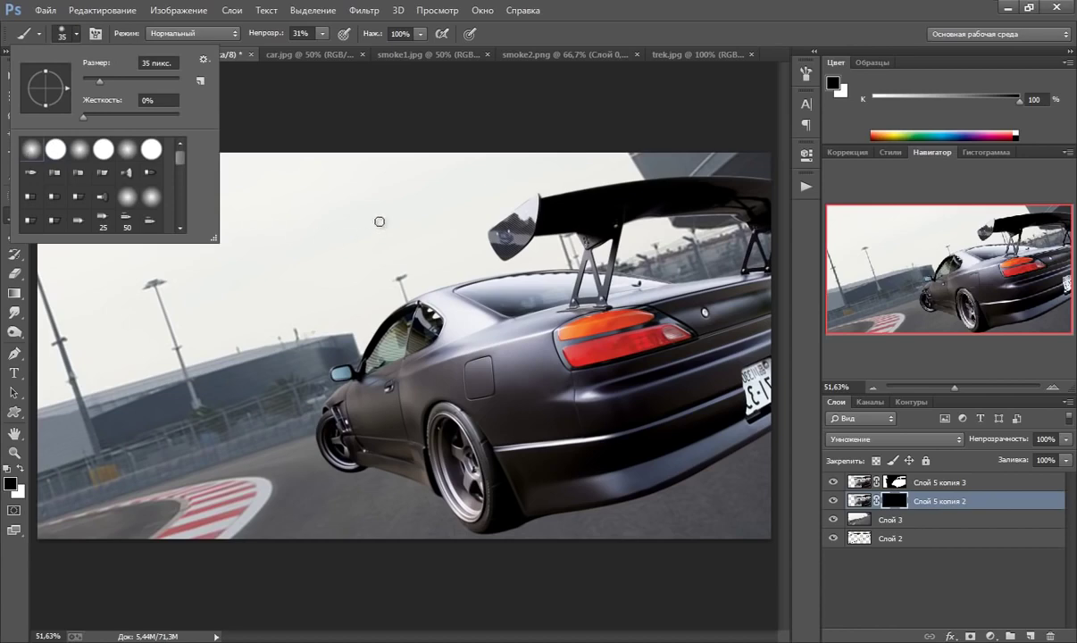
key(Escape)
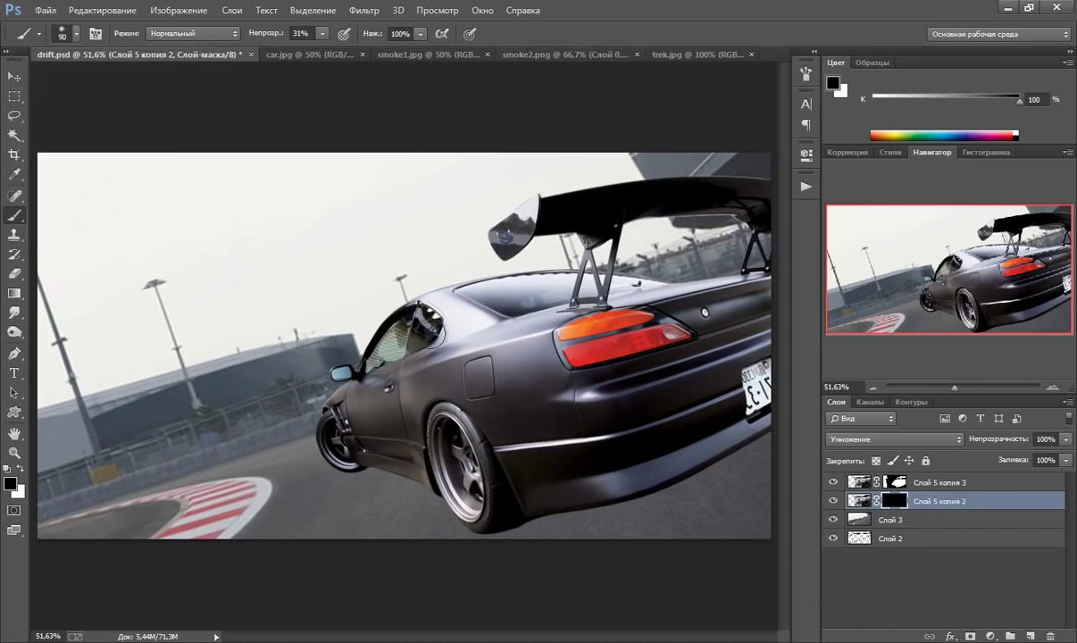
key(bracketright)
key(bracketright)
key(bracketright)
key(bracketleft)
key(bracketleft)
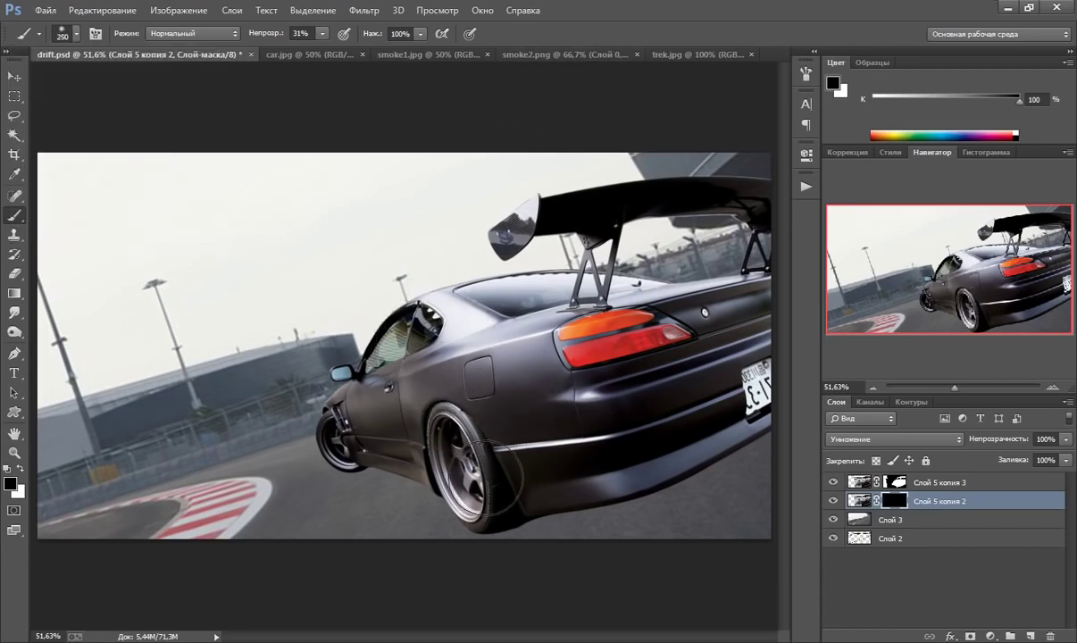
key(x)
mouse_move(427, 473)
mouse_down()
mouse_move(447, 466)
mouse_move(566, 503)
mouse_move(571, 487)
mouse_move(745, 451)
mouse_move(706, 451)
mouse_move(637, 498)
mouse_move(580, 504)
mouse_move(500, 480)
mouse_move(483, 460)
mouse_move(572, 500)
mouse_move(743, 496)
mouse_move(710, 442)
mouse_move(688, 487)
mouse_move(615, 523)
mouse_move(557, 509)
mouse_move(487, 456)
mouse_move(460, 446)
mouse_move(456, 469)
mouse_move(418, 420)
mouse_move(406, 436)
mouse_up()
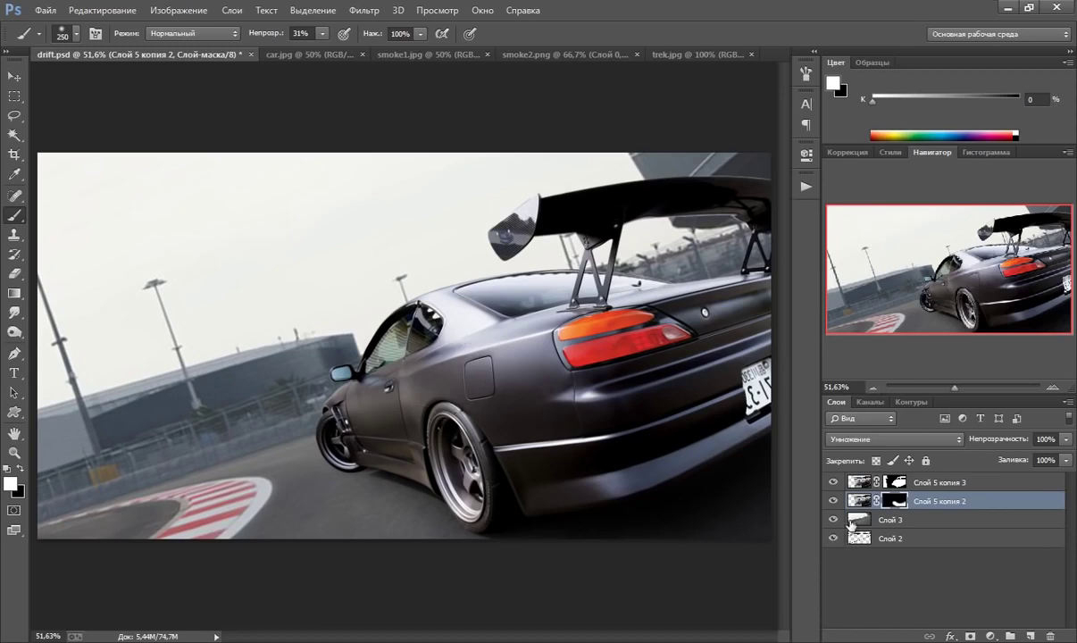
shift+click(949, 485)
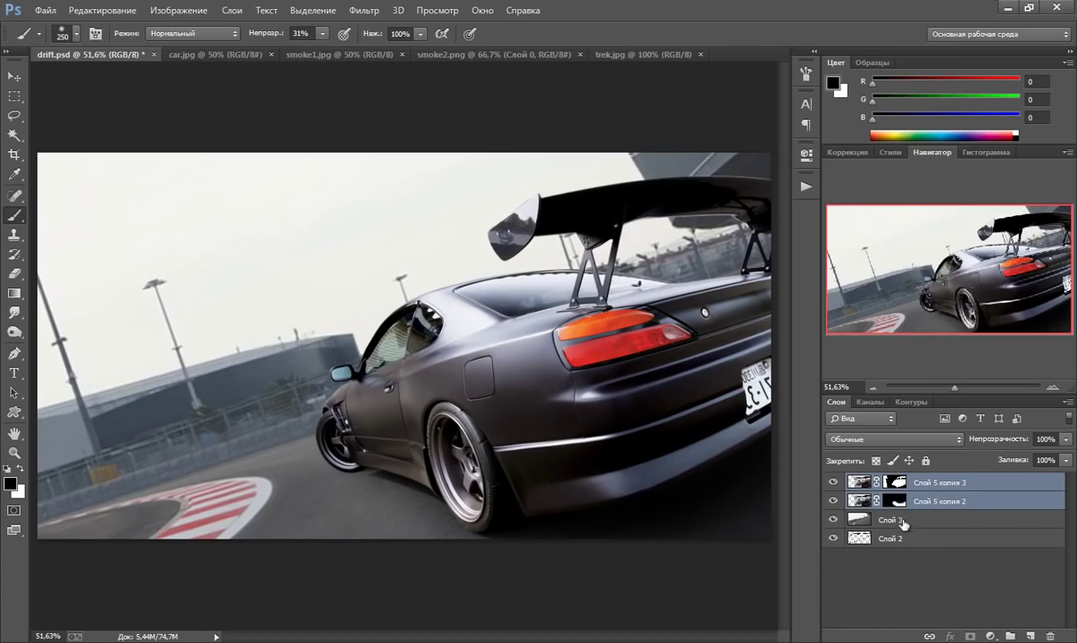
Group the car copies into a hidden Группа 1 and duplicate track layer Слой 3
key(ctrl+g)
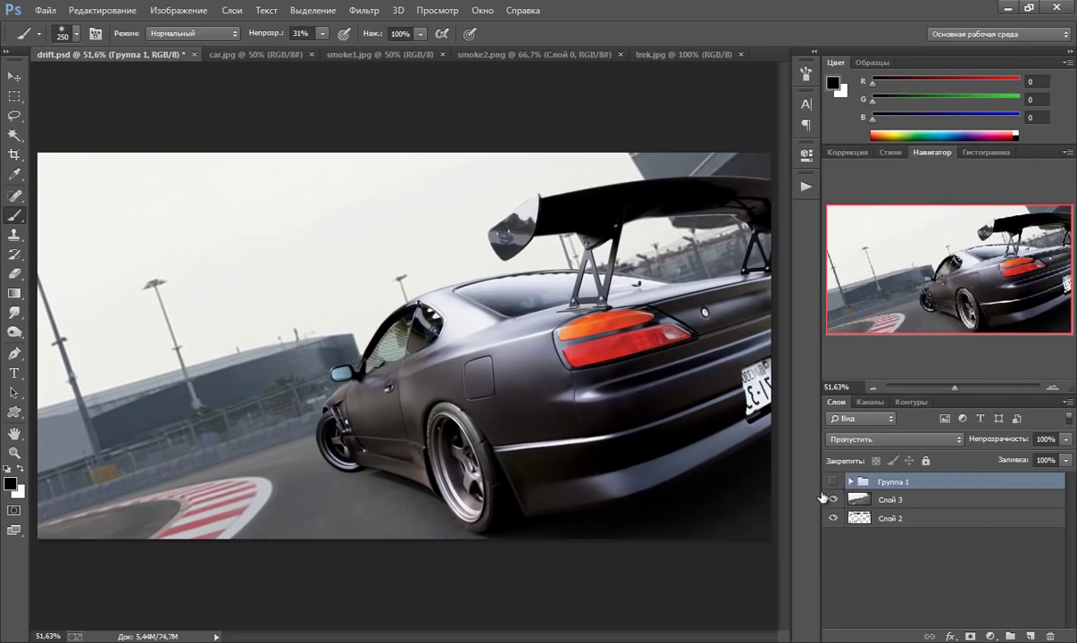
click(833, 483)
click(844, 501)
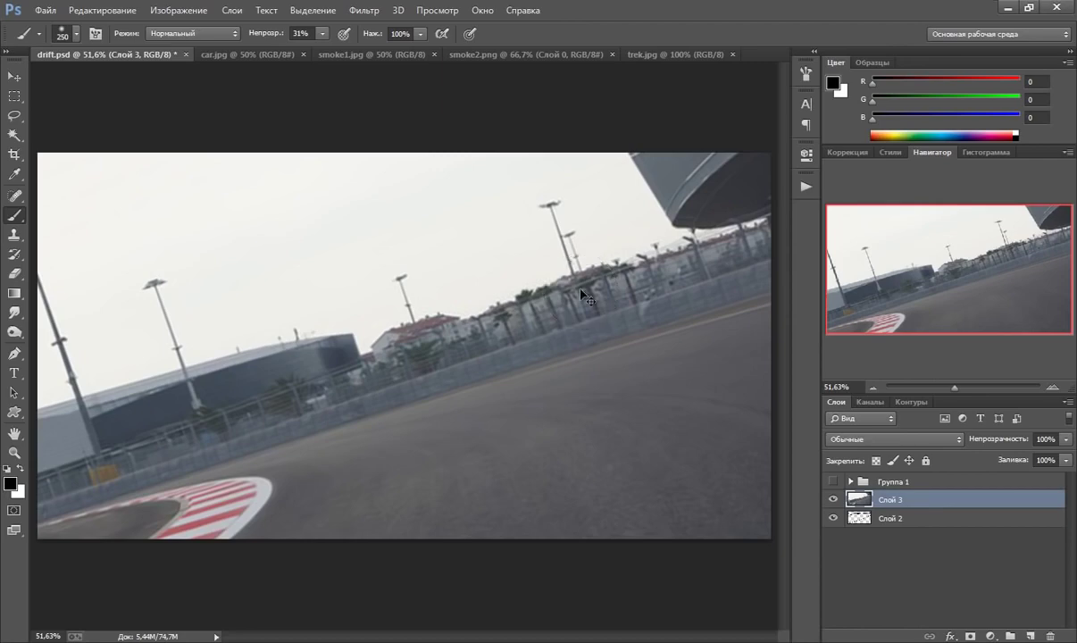
key(ctrl+j)
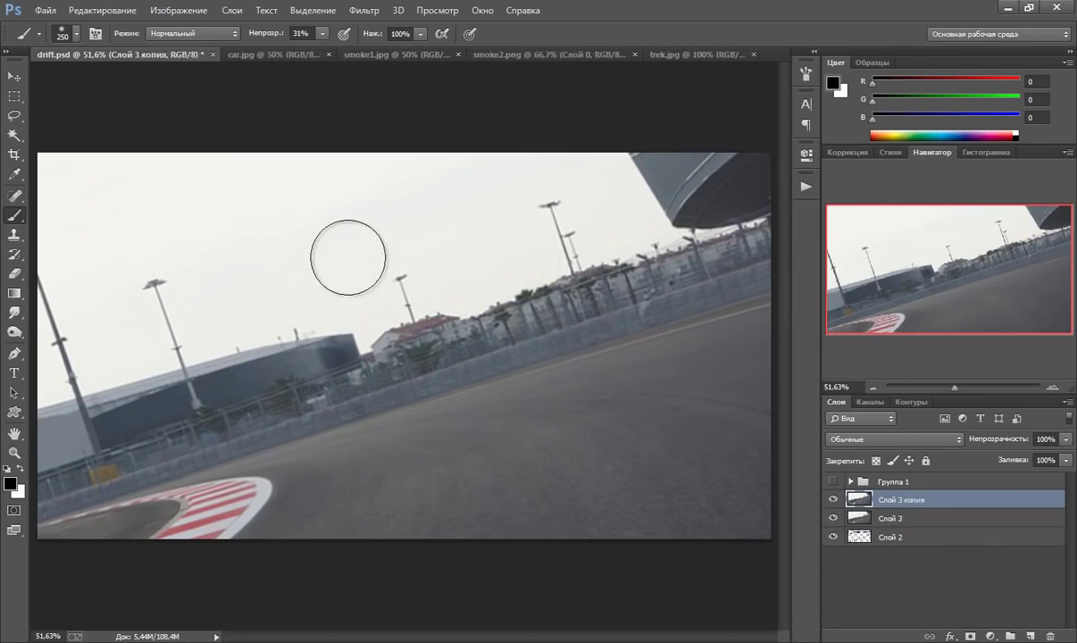
Apply a Motion Blur with angle 27° and distance 68 px to the track copy
click(364, 10)
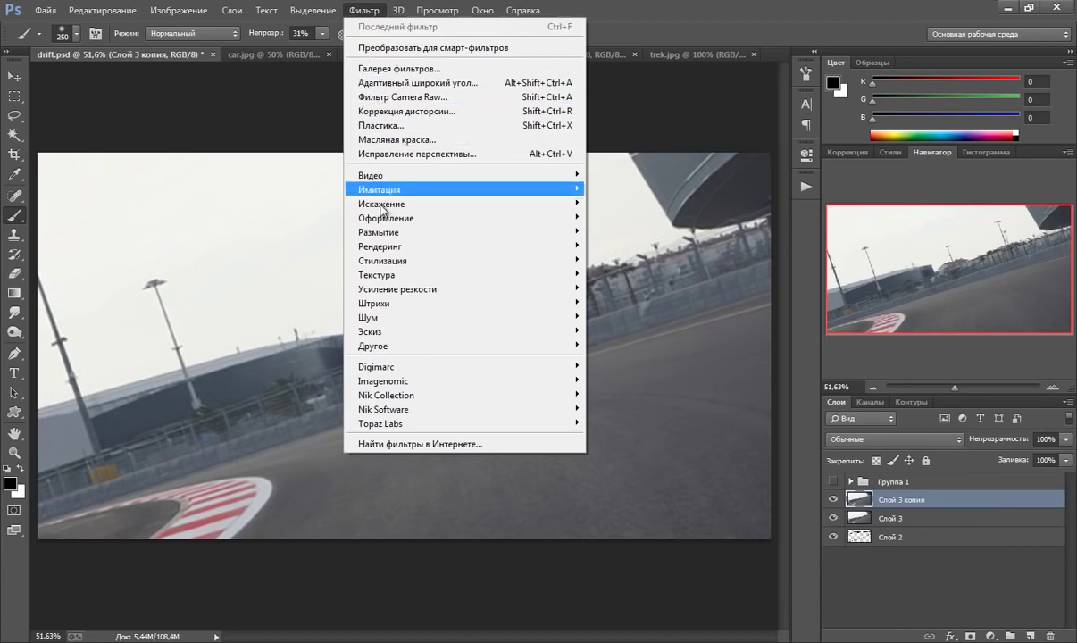
mouse_move(379, 232)
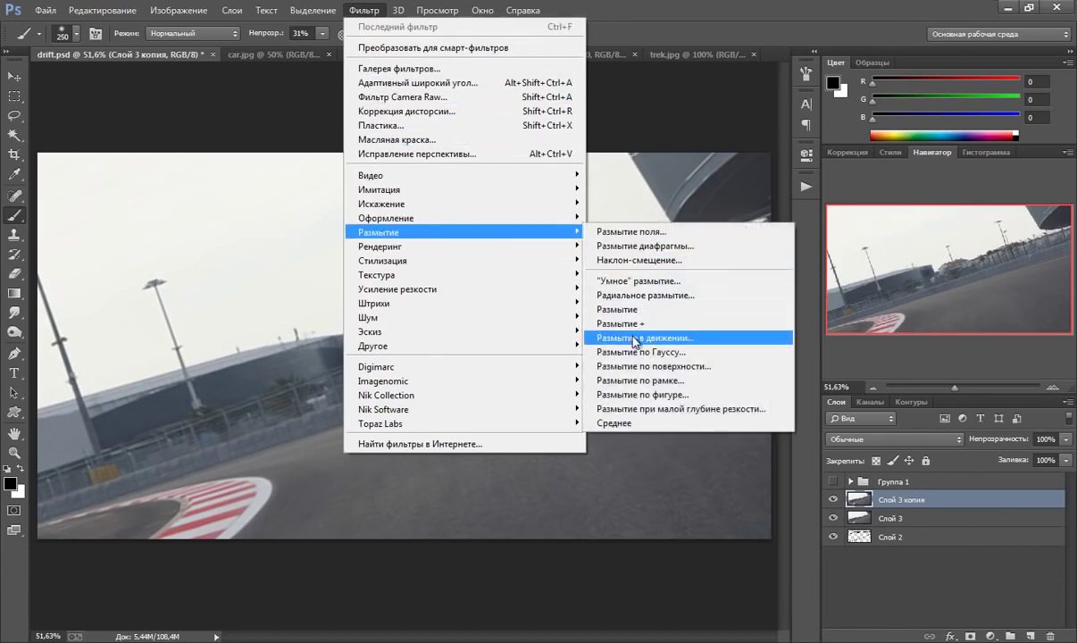
click(632, 339)
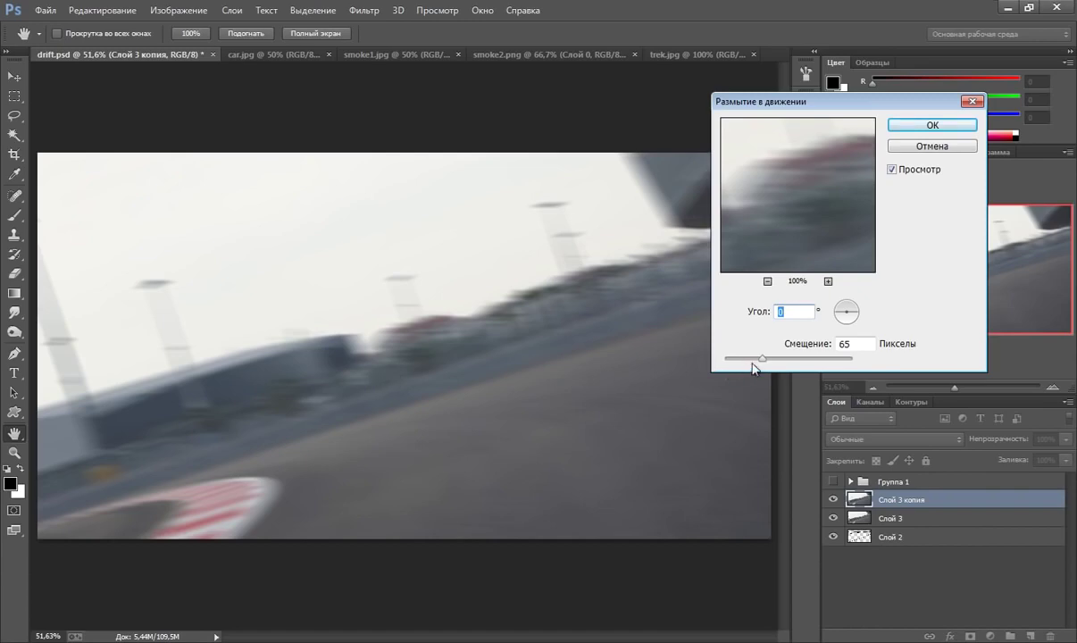
drag(855, 319, 850, 308)
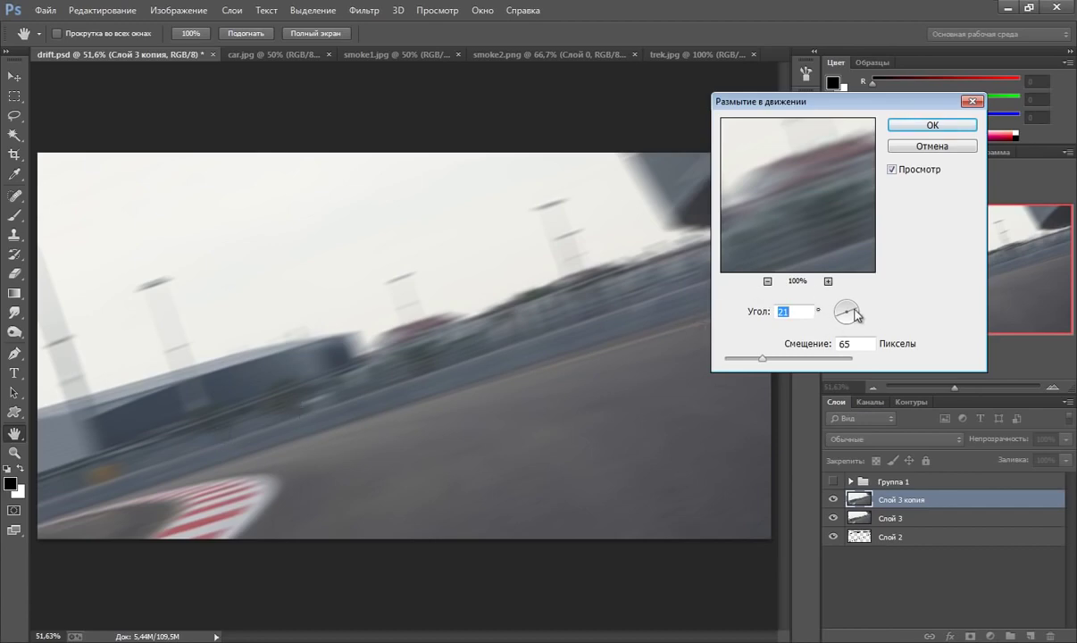
drag(848, 306, 856, 308)
drag(765, 358, 764, 359)
click(933, 125)
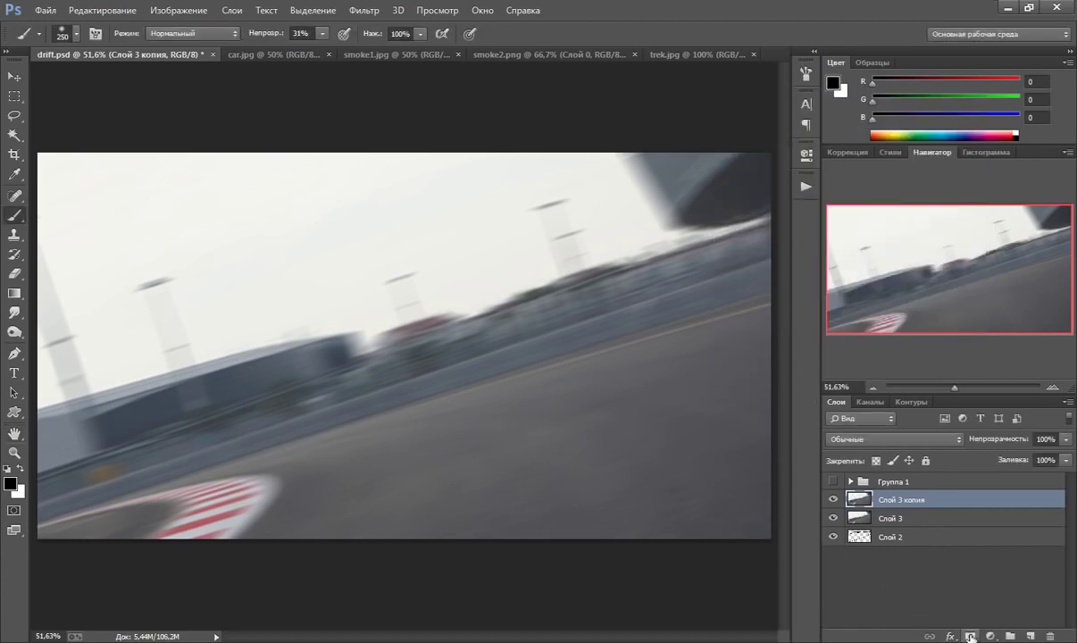
Add a mask to the blurred track copy and invert it to black, hiding the blur
click(969, 635)
key(x)
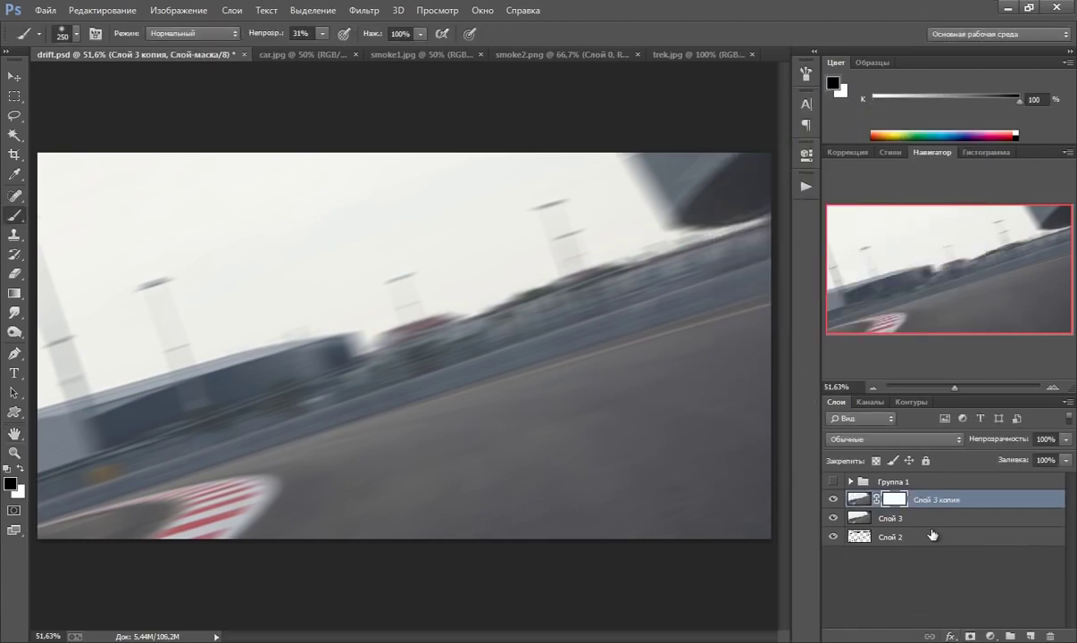
mouse_move(933, 534)
mouse_down()
mouse_move(932, 525)
mouse_move(933, 534)
mouse_up()
key(ctrl+i)
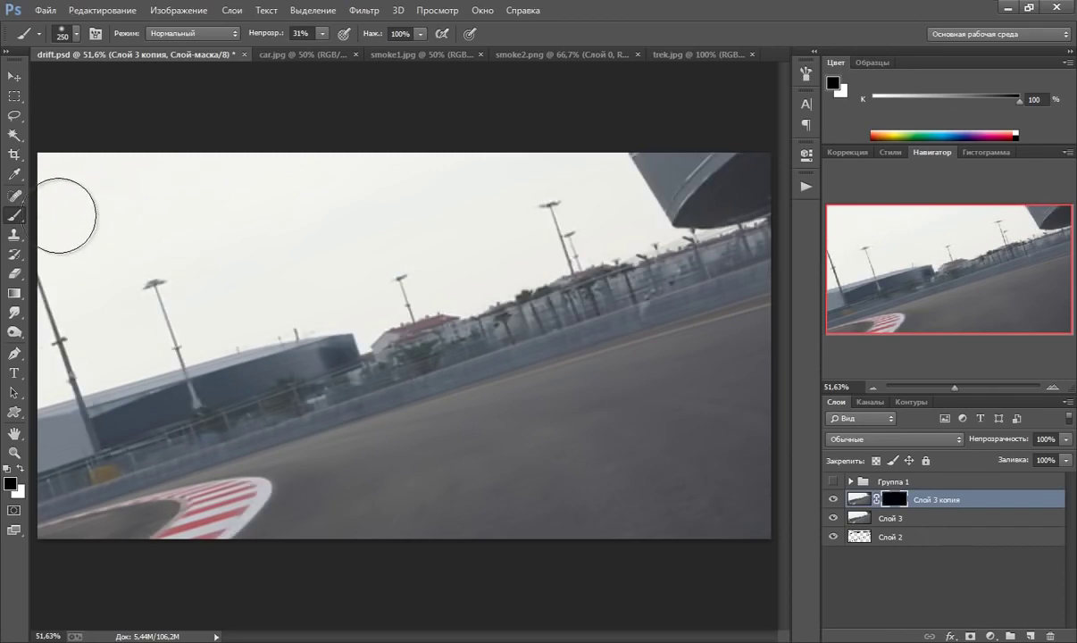
With a white 150 px brush at 100% opacity, reveal blur over the right fence and left pole
key(x)
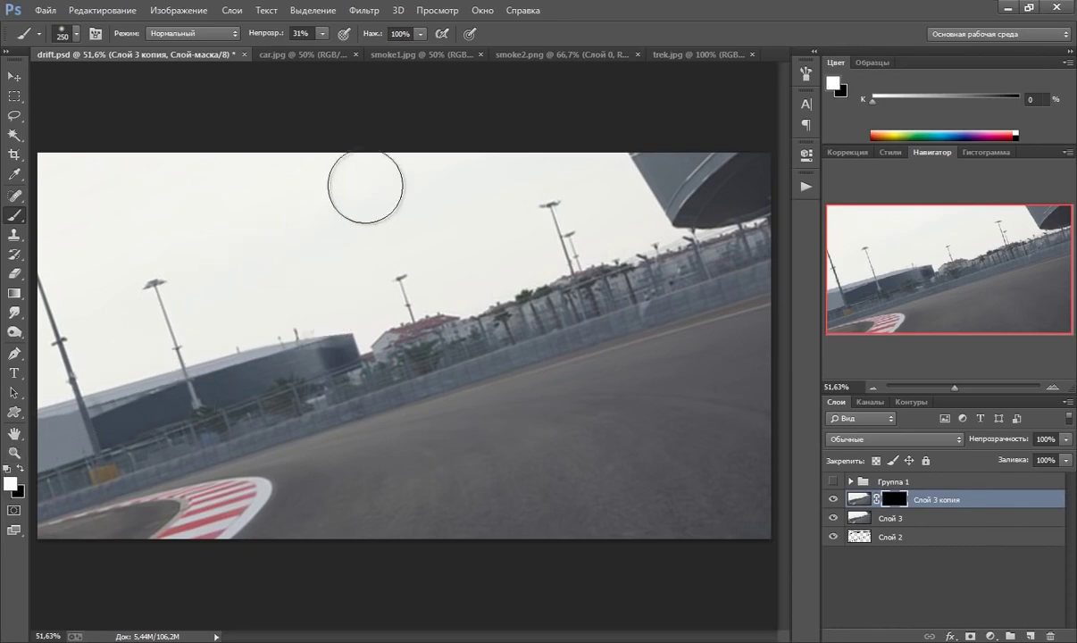
click(322, 33)
drag(325, 48, 402, 74)
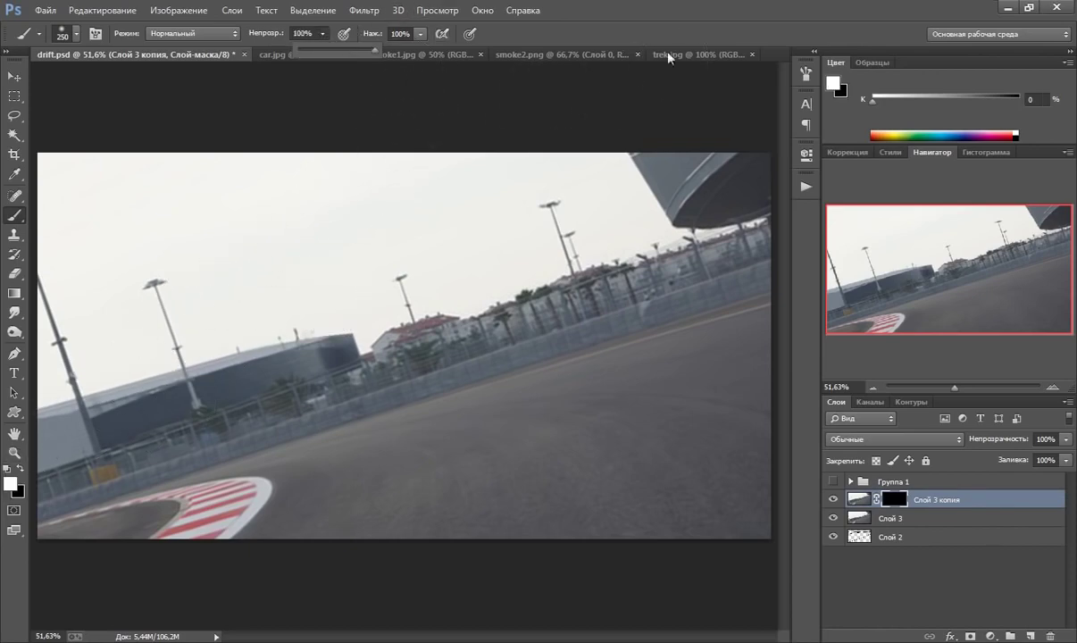
key(bracketleft)
key(bracketleft)
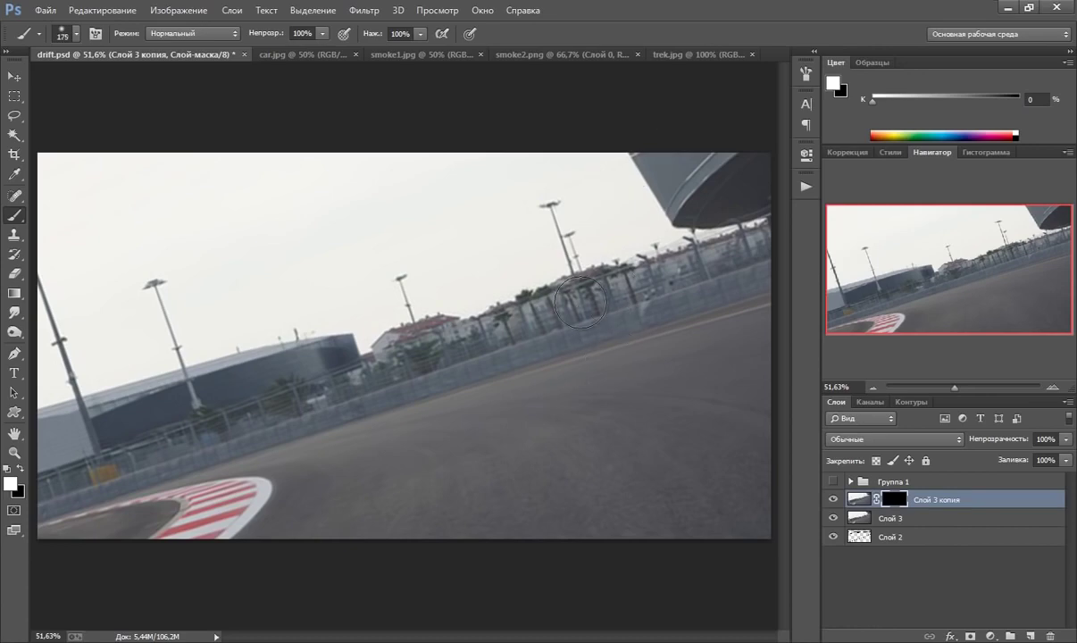
key(bracketleft)
mouse_move(580, 305)
mouse_down()
mouse_move(724, 189)
mouse_move(641, 148)
mouse_up()
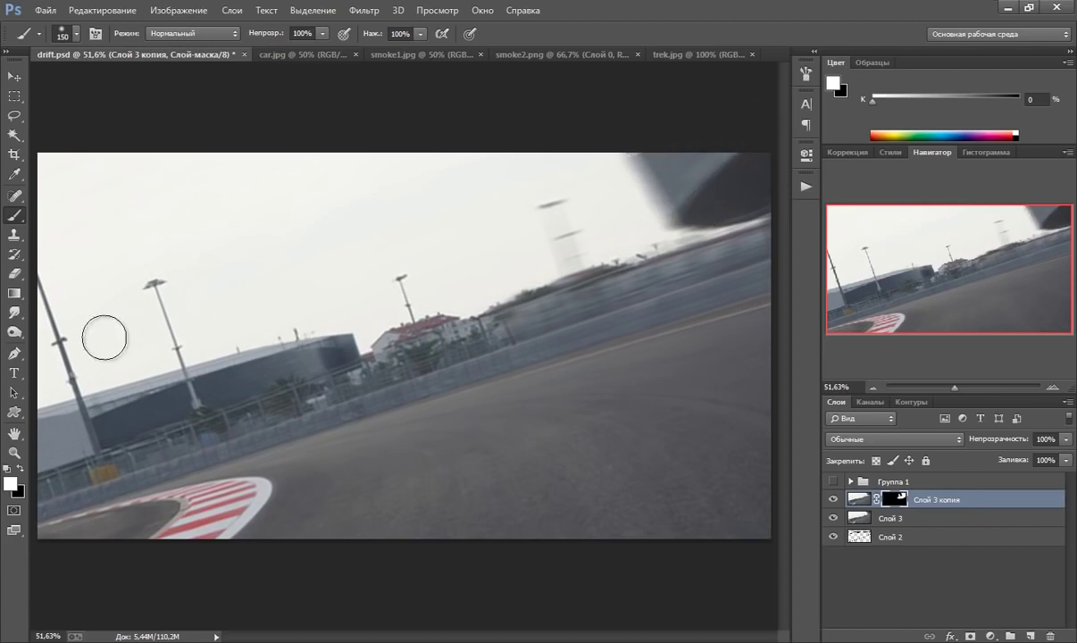
mouse_move(53, 286)
mouse_down()
mouse_move(125, 424)
mouse_move(215, 384)
mouse_up()
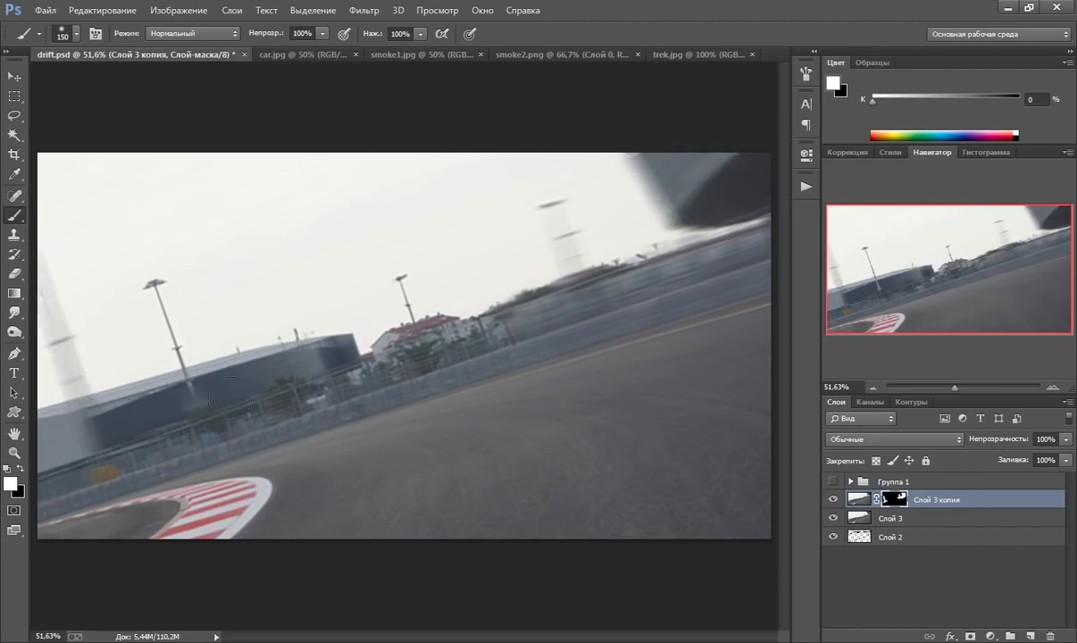
Reveal more blur over the left pole, building end, red-roofed houses, lamp post and antennas
mouse_move(274, 401)
mouse_down()
mouse_move(228, 335)
mouse_move(143, 320)
mouse_move(144, 289)
mouse_up()
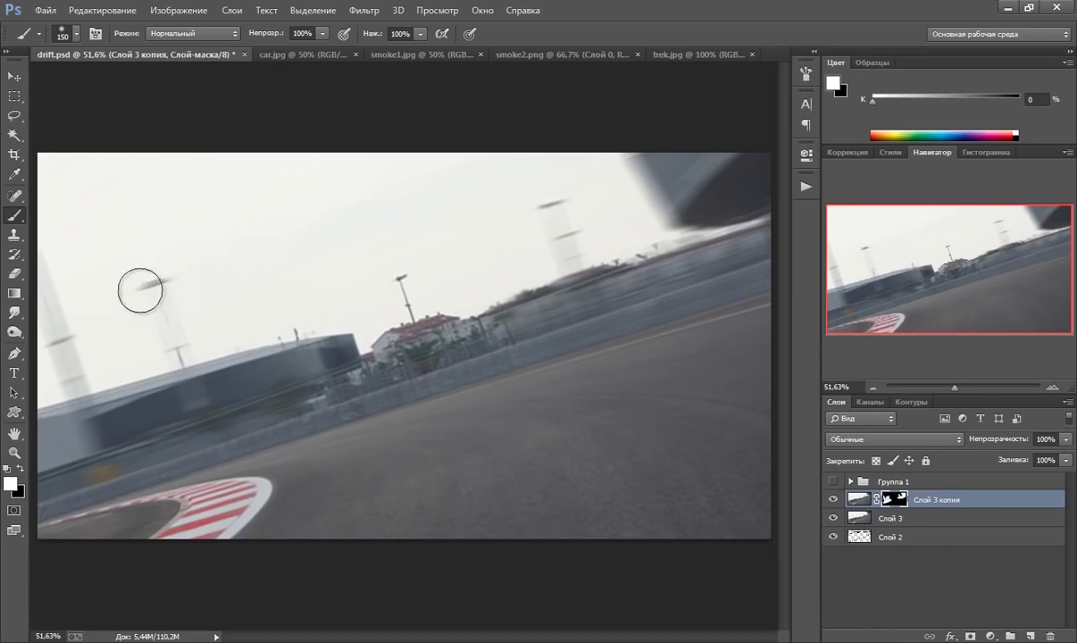
drag(180, 419, 243, 418)
mouse_move(304, 367)
mouse_down()
mouse_move(312, 312)
mouse_move(456, 340)
mouse_up()
mouse_move(649, 283)
mouse_down()
mouse_move(646, 237)
mouse_move(679, 282)
mouse_up()
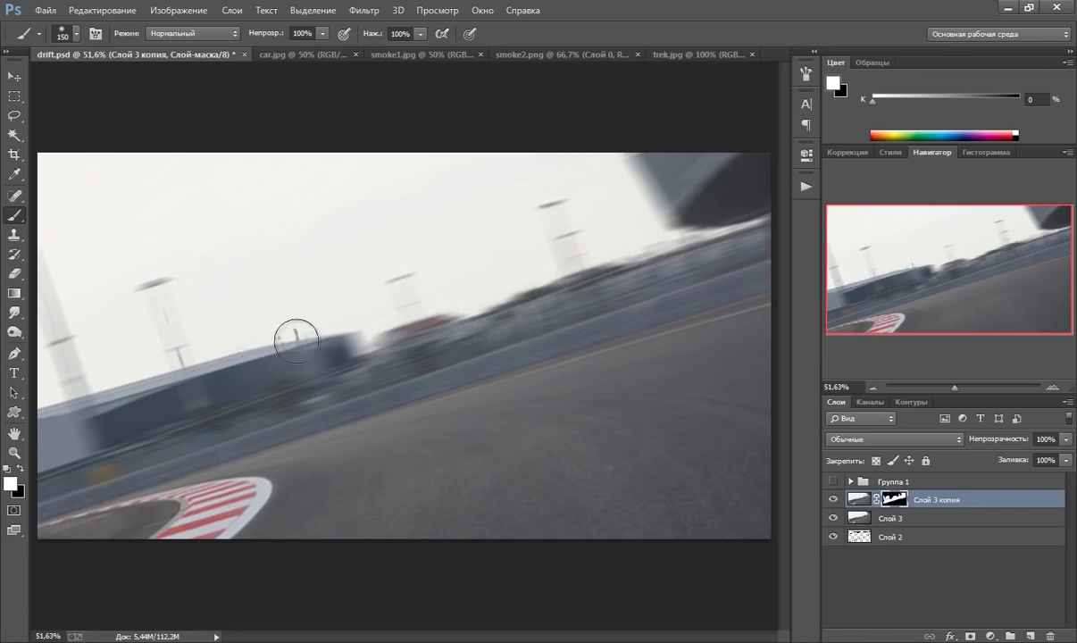
drag(293, 337, 354, 354)
click(354, 354)
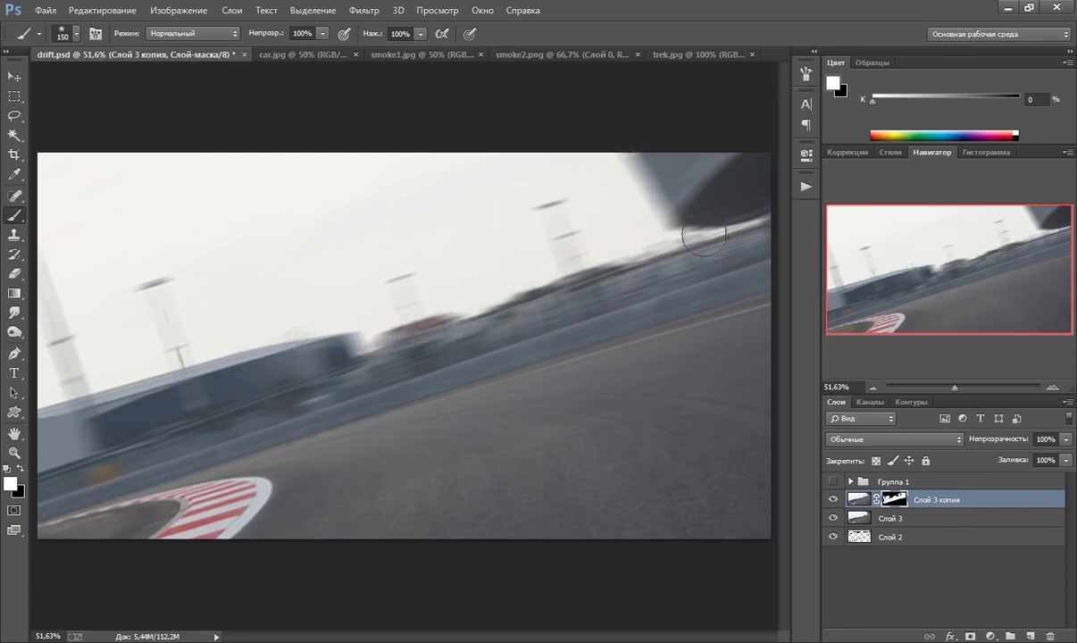
key(ctrl+z)
key(ctrl+z)
key(ctrl+z)
Briefly show the car group to check the blur, then add a Levels (Уровни) adjustment layer
click(836, 481)
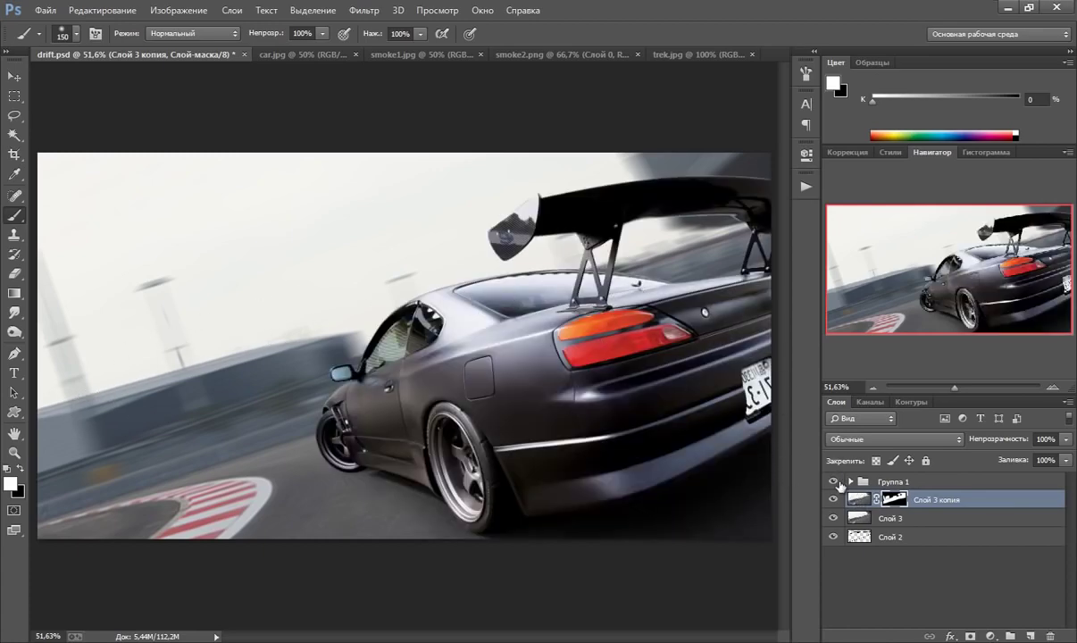
click(833, 482)
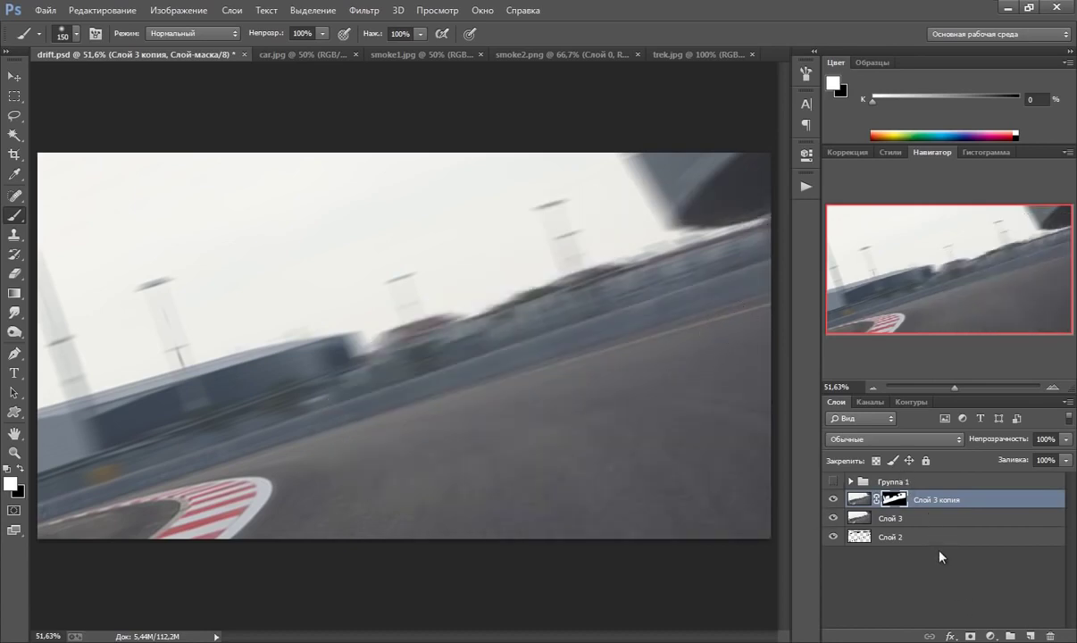
click(993, 636)
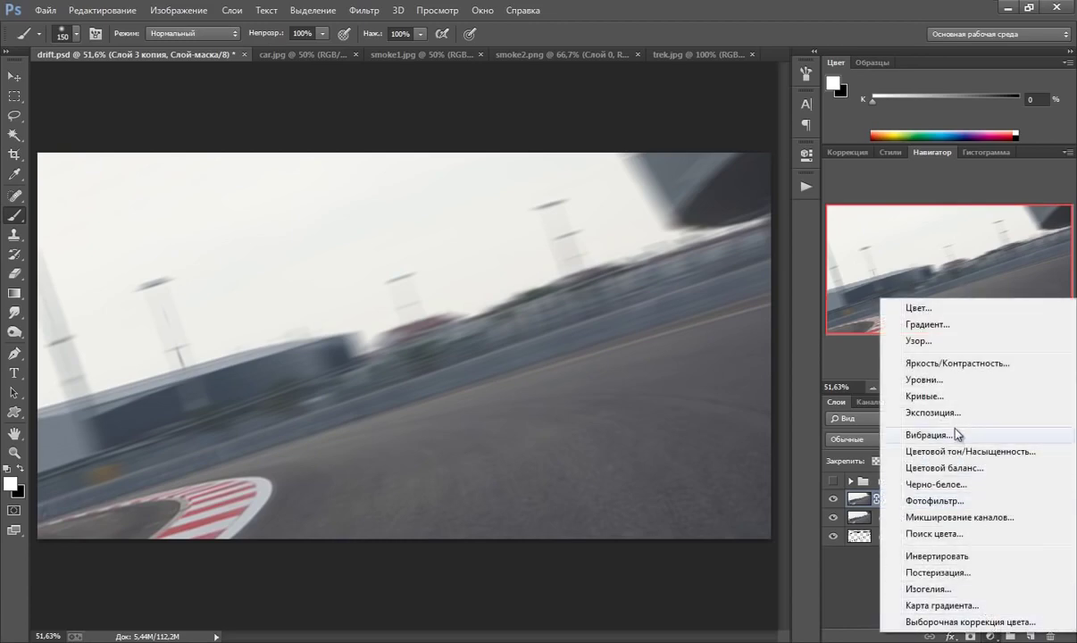
click(931, 382)
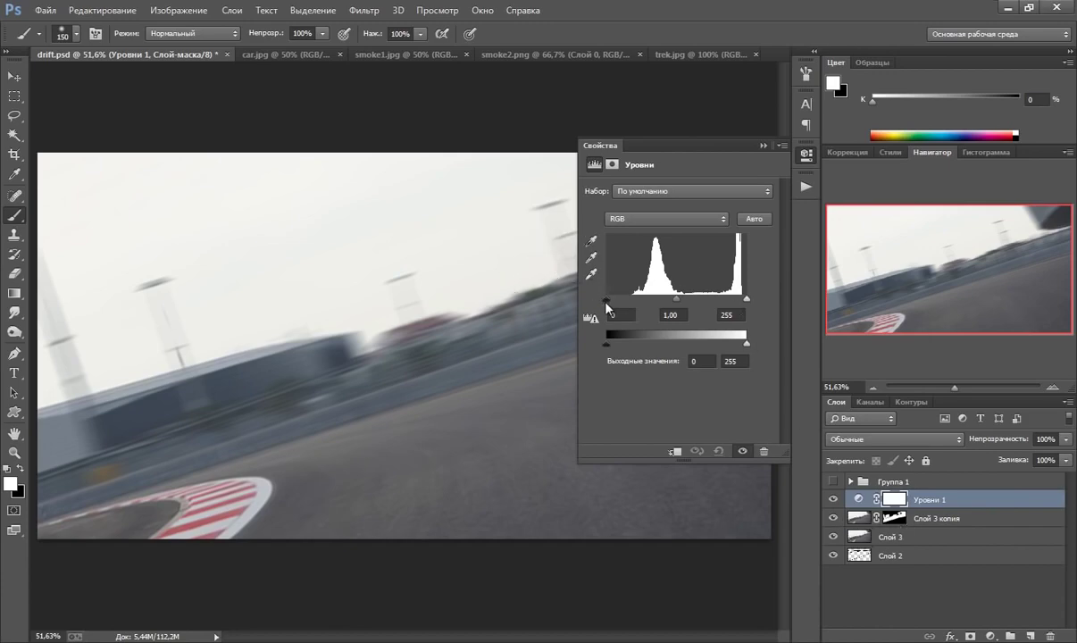
Raise the Levels black input to about 42 (39 / 1.05 / 255) and collapse Properties
drag(606, 302, 620, 302)
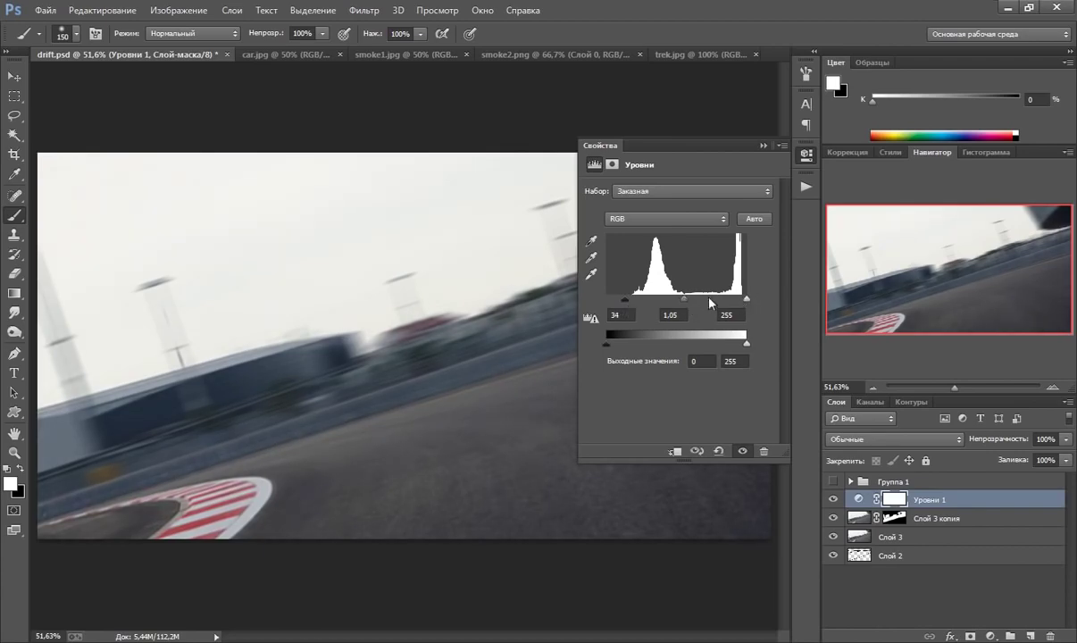
drag(628, 297, 630, 296)
click(763, 145)
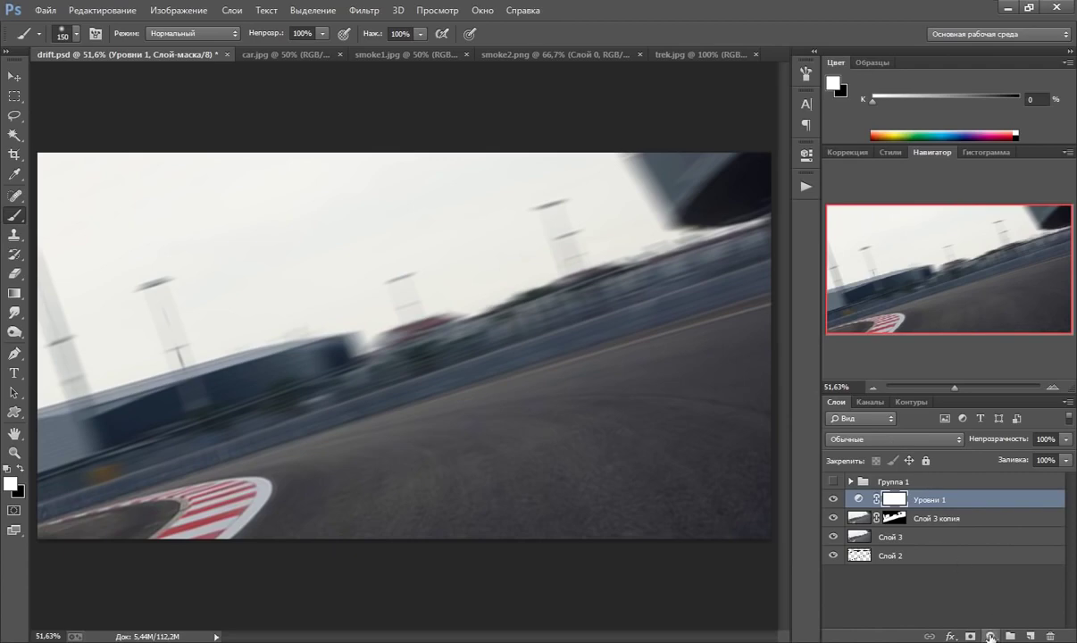
click(991, 636)
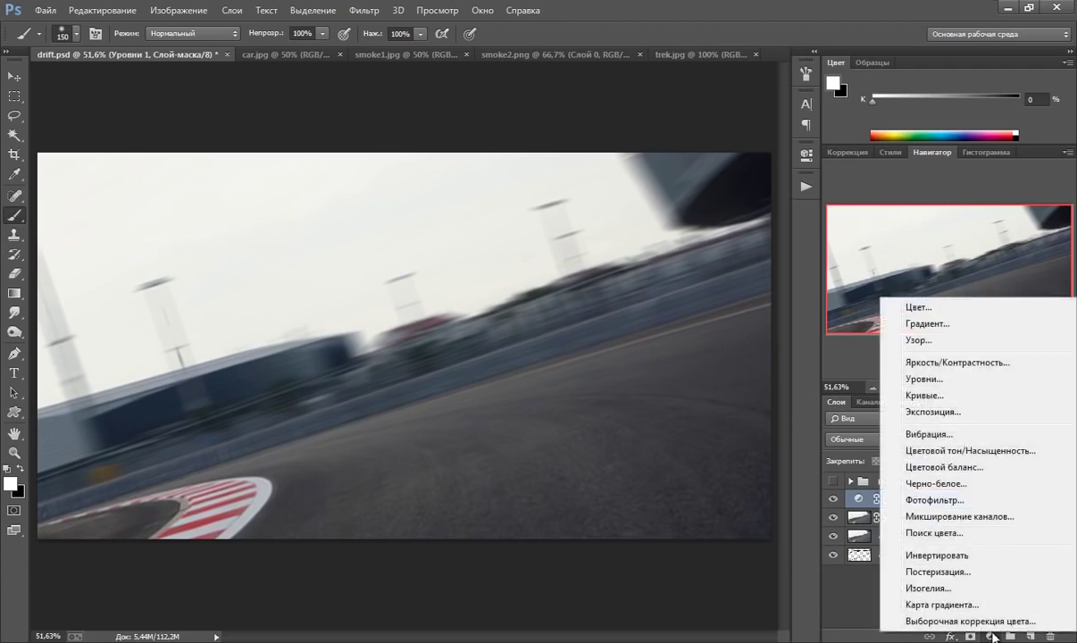
Add a Цветовой тон/Насыщенность layer with saturation lowered to about -51, then collapse Properties
click(1008, 452)
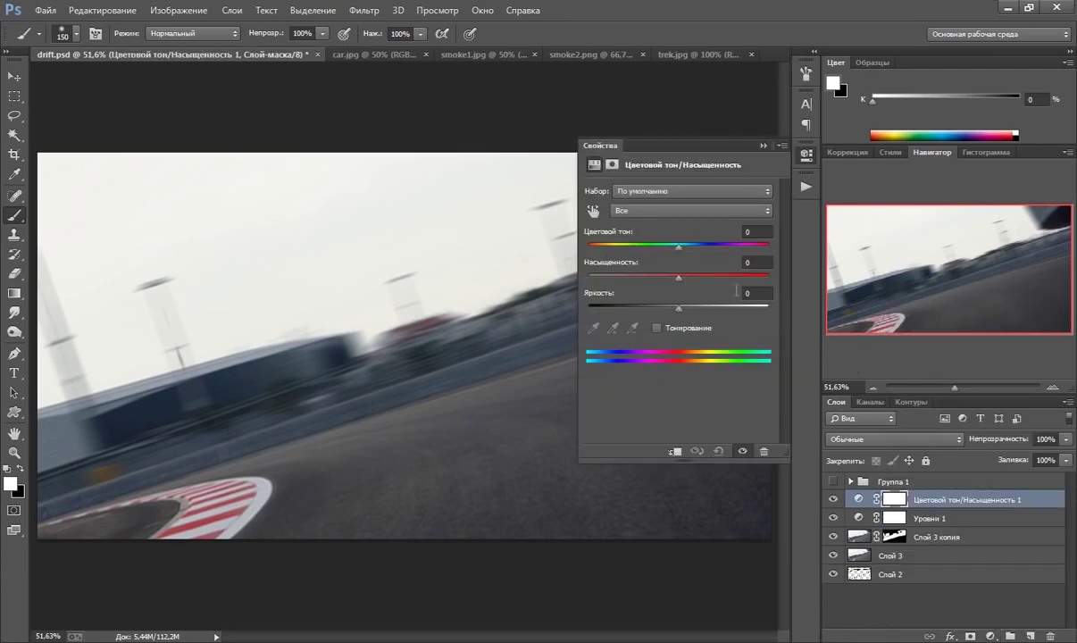
drag(676, 274, 642, 275)
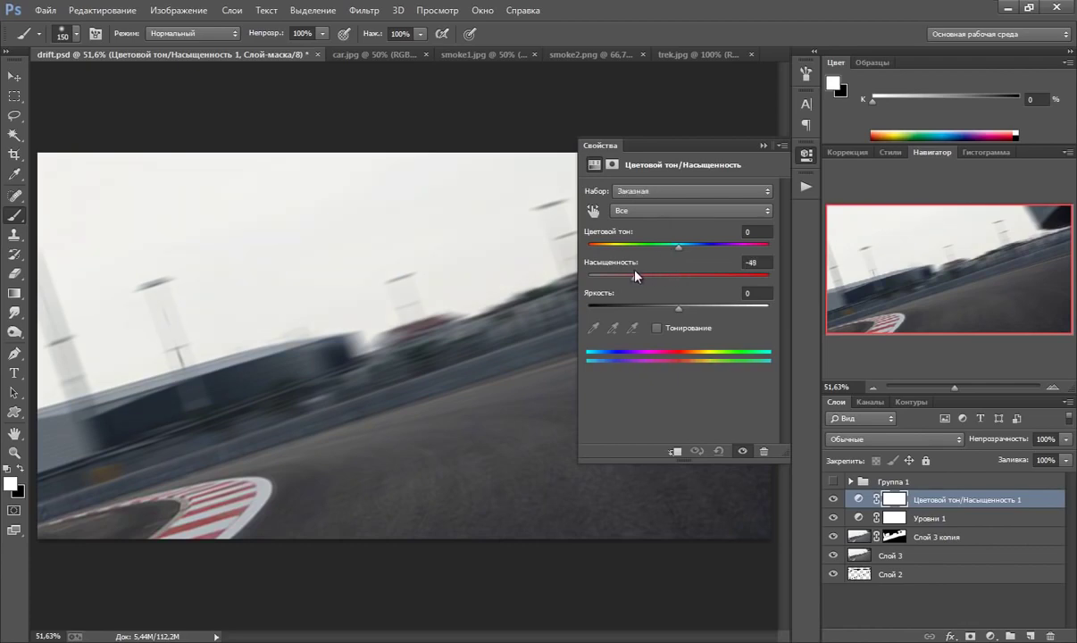
drag(635, 276, 636, 276)
drag(636, 278, 632, 278)
click(765, 145)
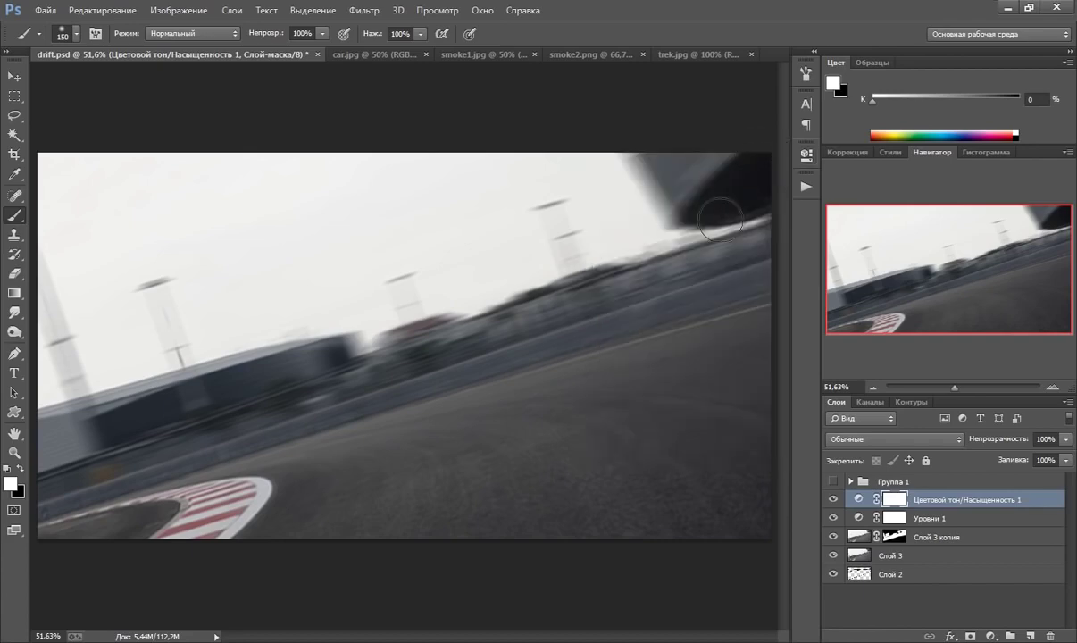
Make Группа 1 visible again, select it, and switch to the Move tool
click(834, 481)
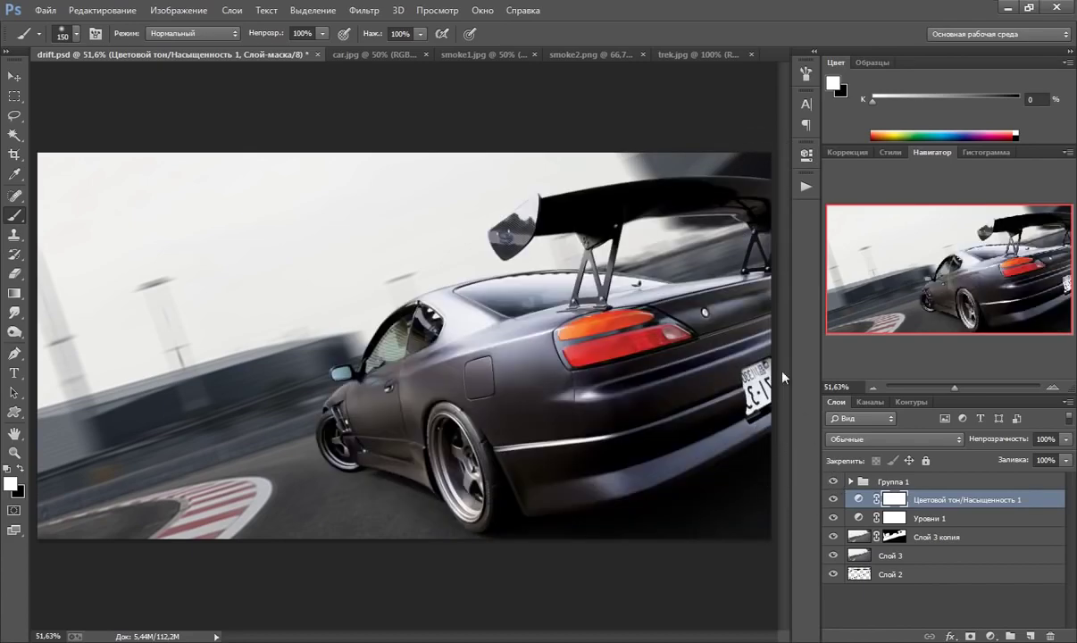
click(832, 483)
click(893, 482)
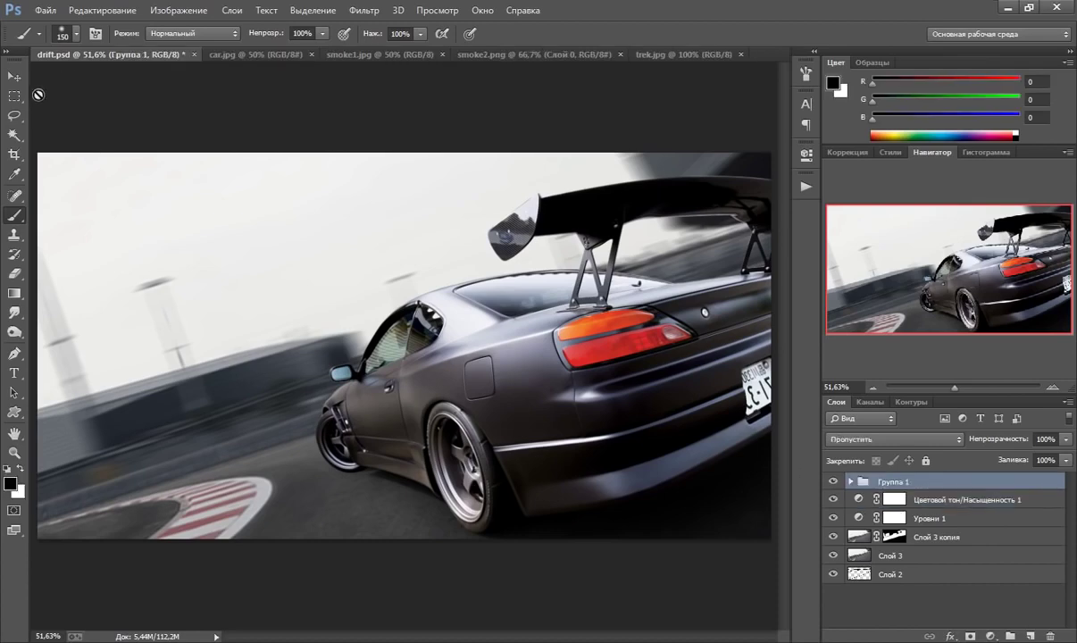
click(15, 76)
Expand Группа 1, select Слой 5 копия 3, and zoom to 100% on the rear wheel
click(15, 454)
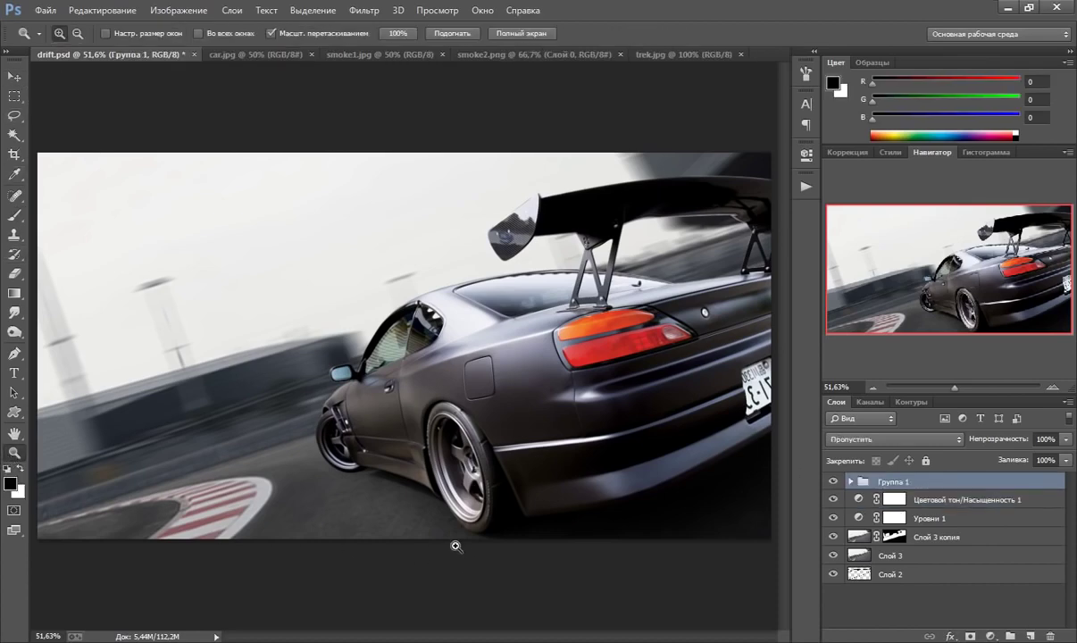
click(430, 481)
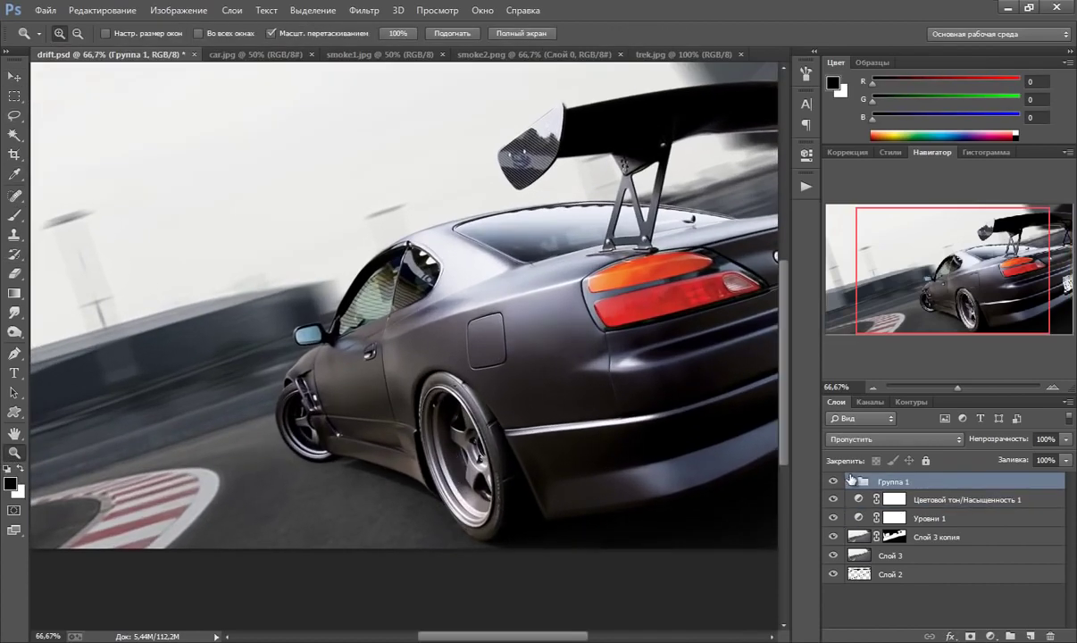
click(851, 481)
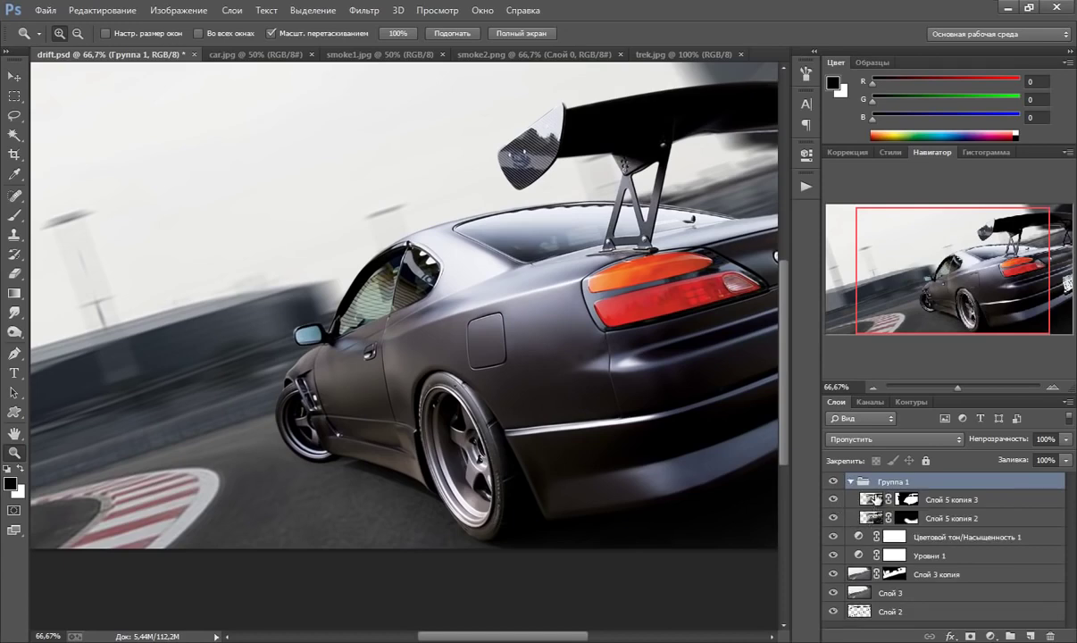
click(875, 500)
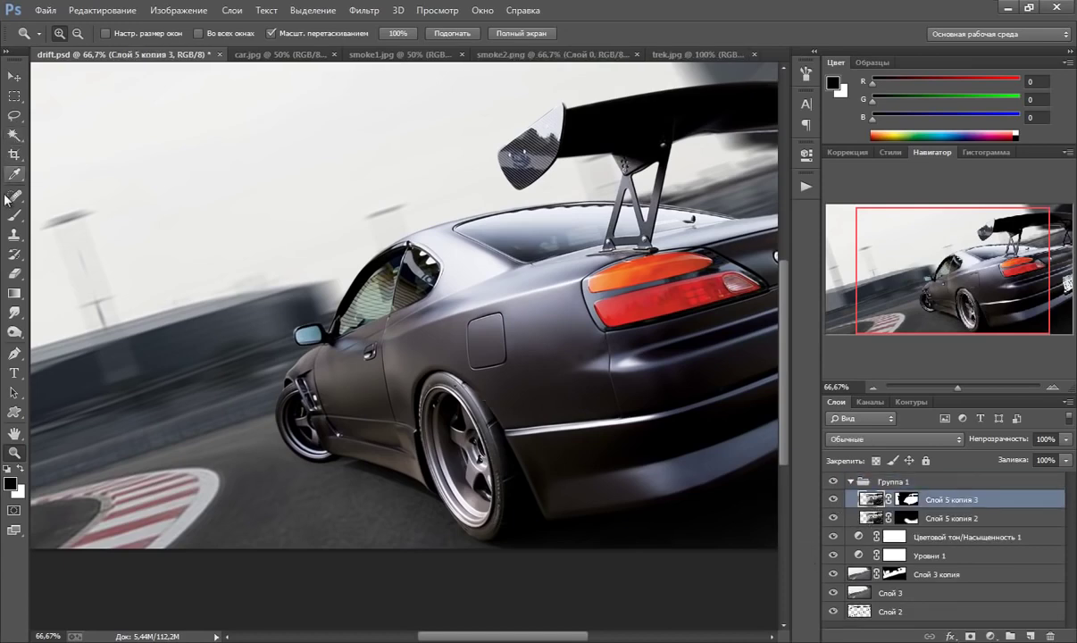
click(429, 421)
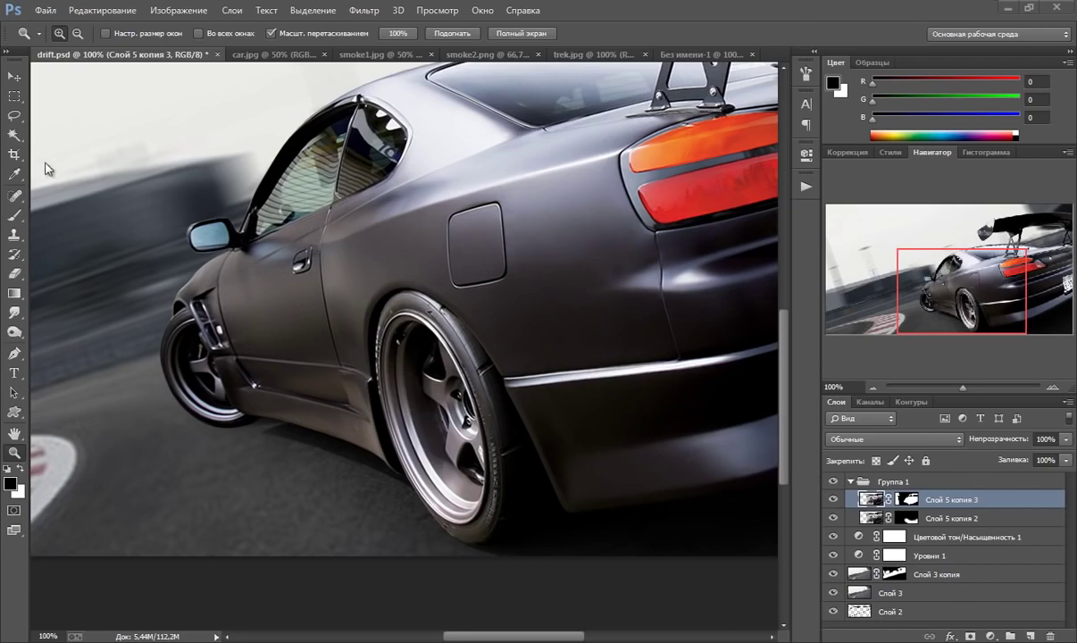
Lasso around the car's rear tire and copy it onto a new layer, Слой 4
click(13, 116)
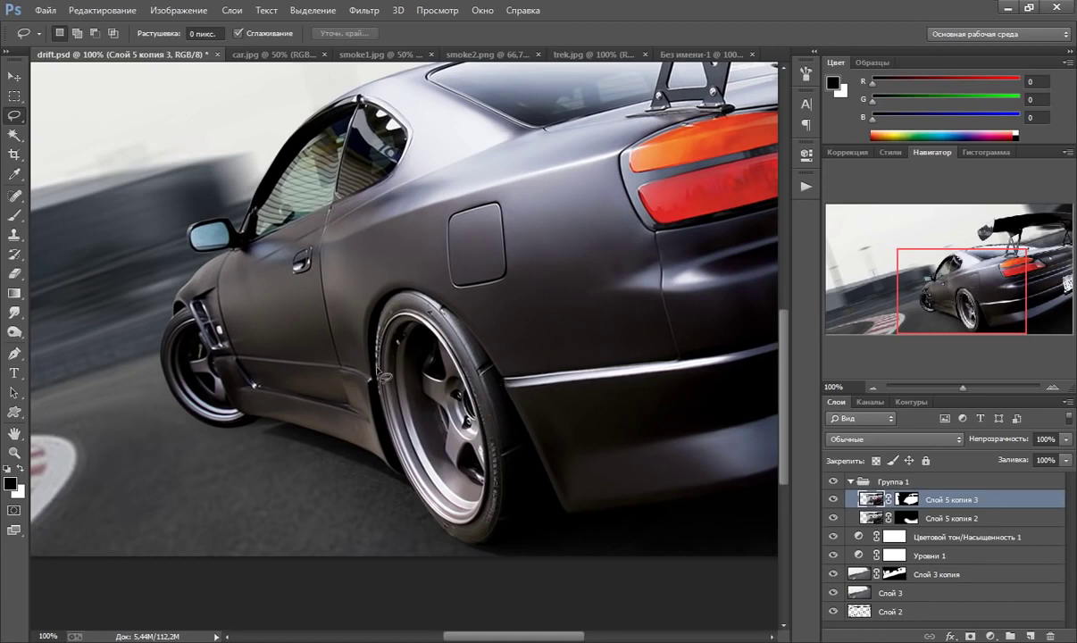
drag(374, 344, 373, 334)
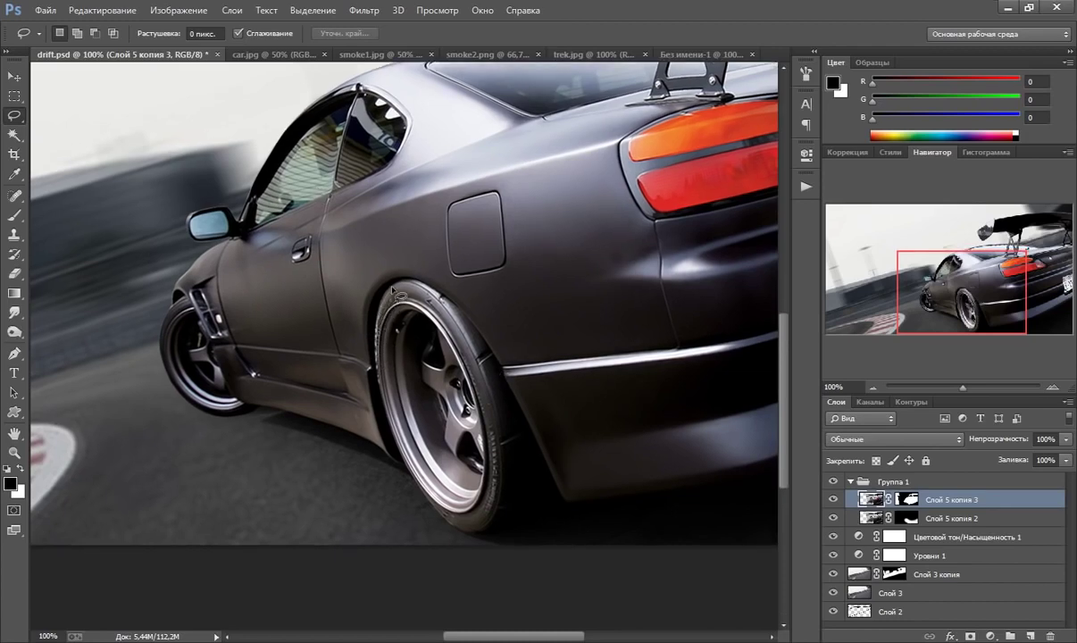
mouse_move(409, 288)
mouse_down()
mouse_move(511, 389)
mouse_move(505, 529)
mouse_move(425, 500)
mouse_move(395, 454)
mouse_move(371, 398)
mouse_move(384, 329)
mouse_up()
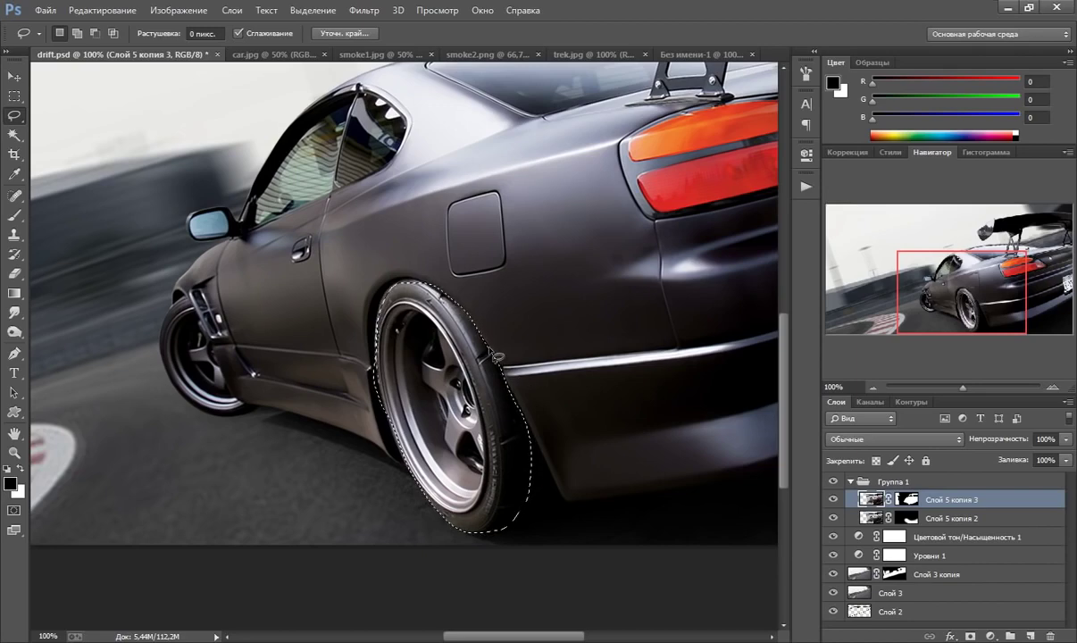
key(ctrl+j)
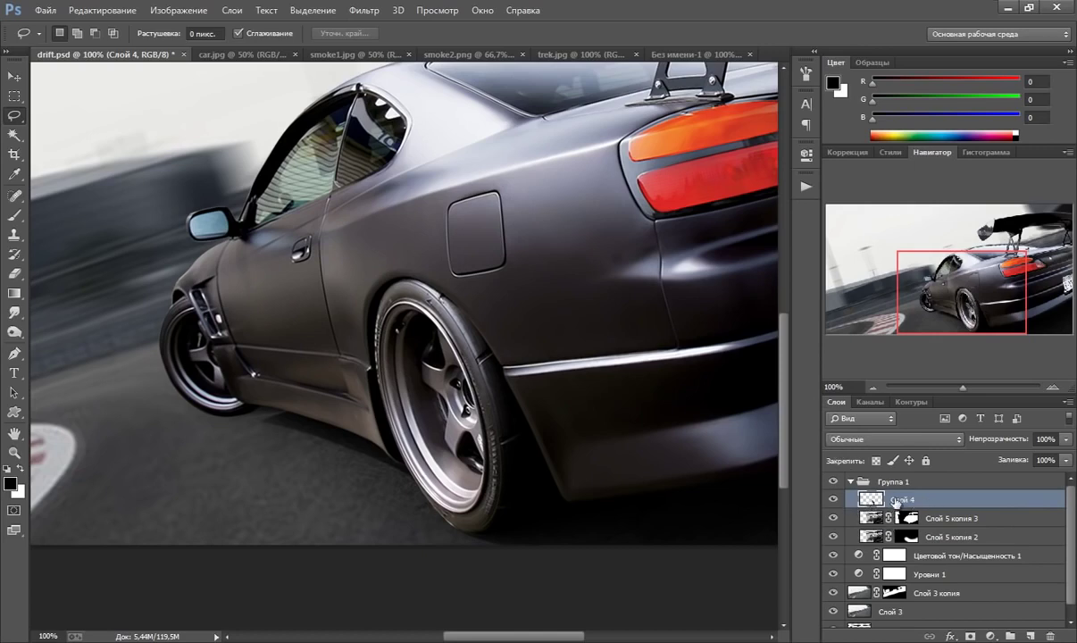
Convert Слой 4 into a smart object
right_click(878, 502)
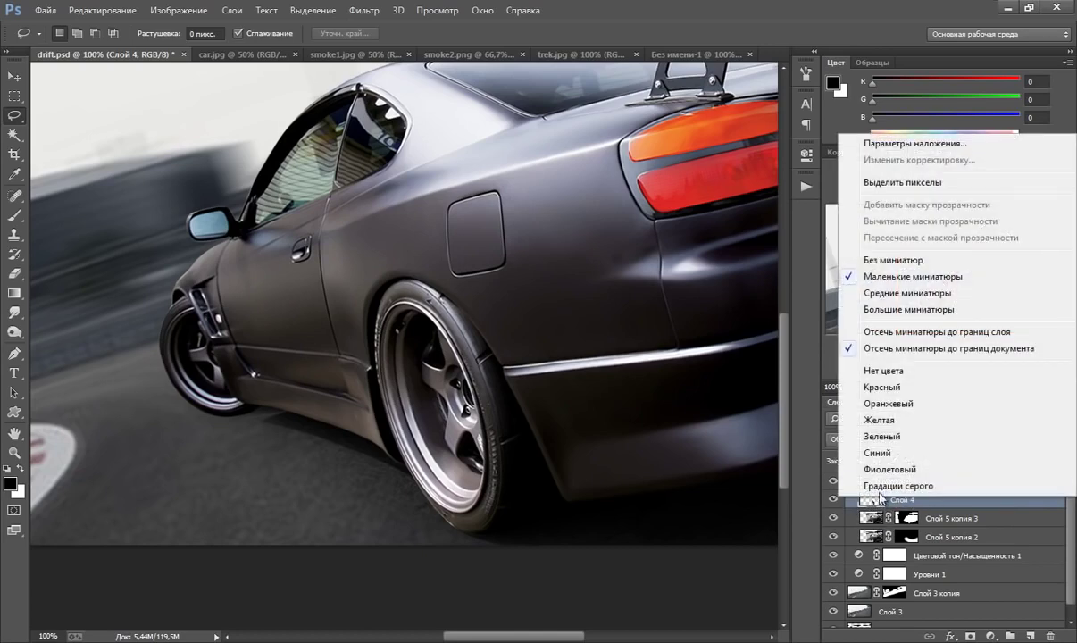
click(880, 487)
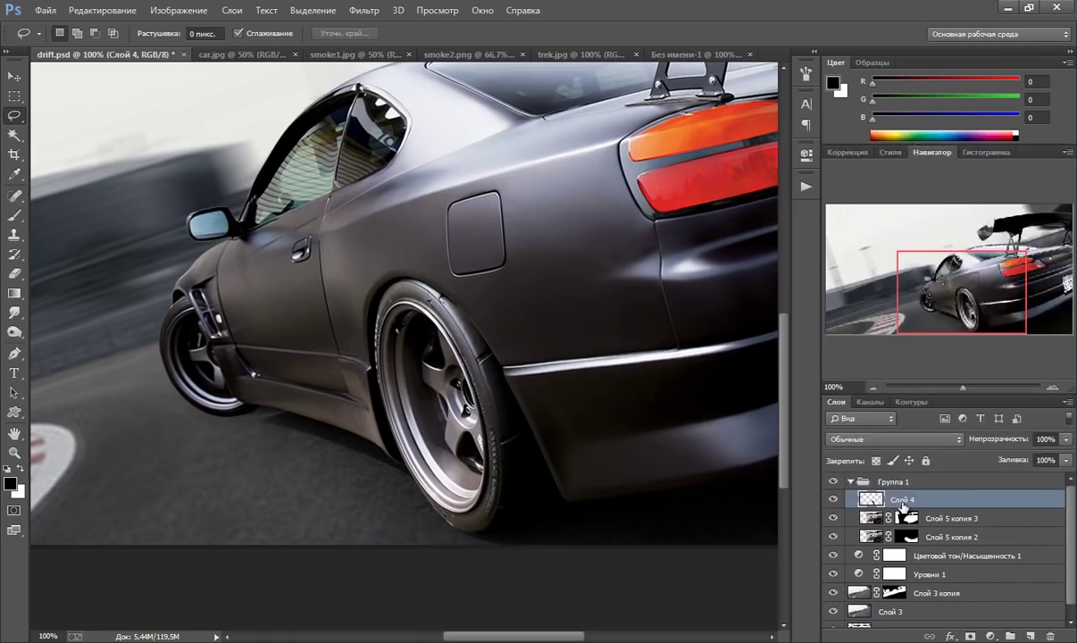
right_click(896, 500)
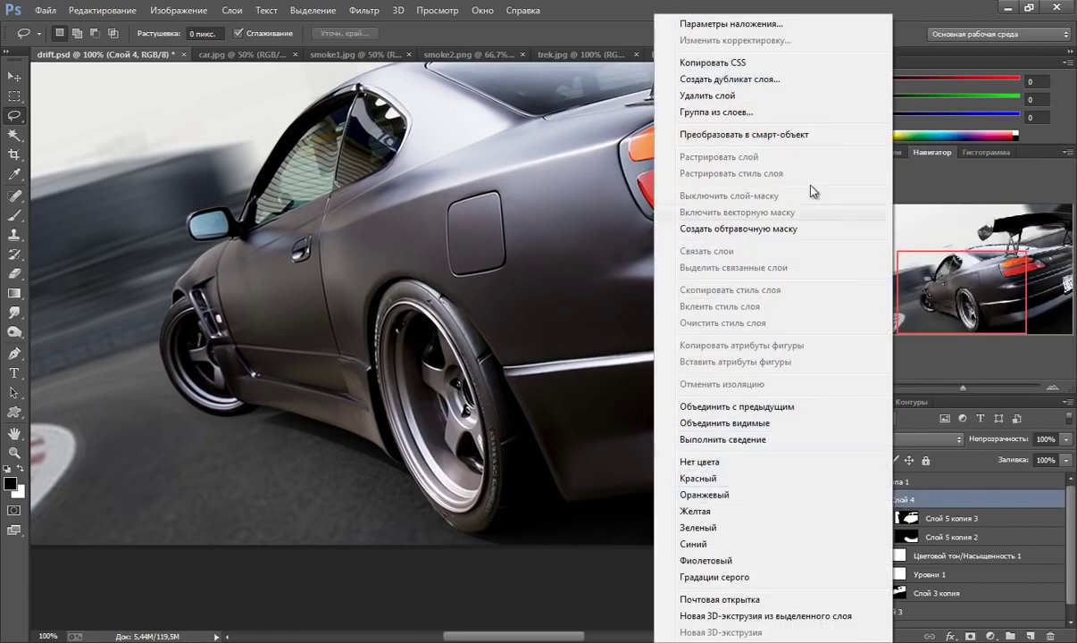
click(786, 164)
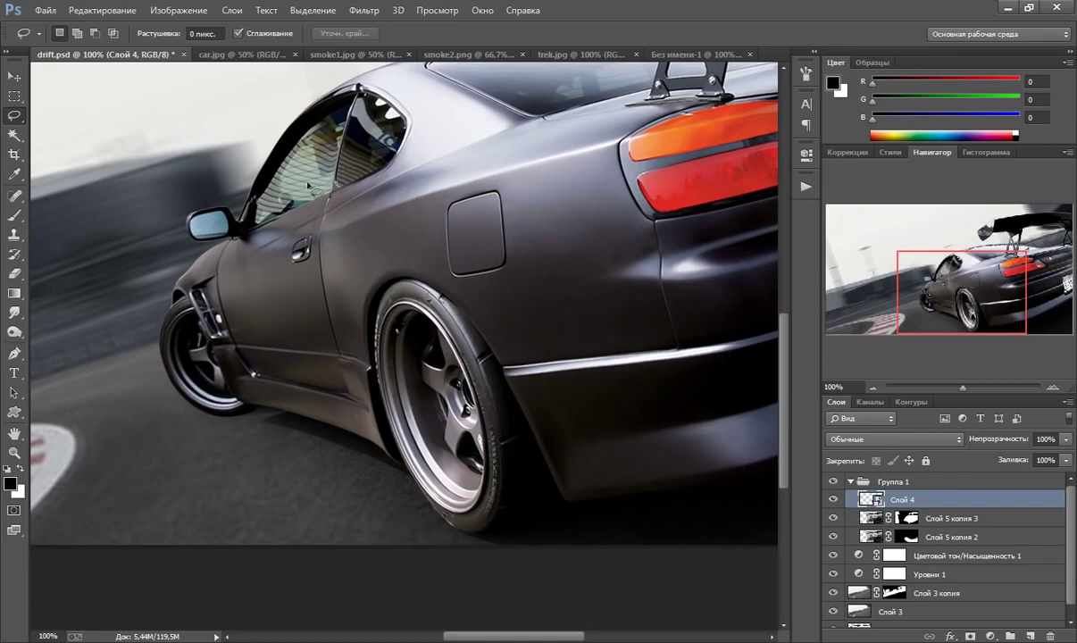
click(357, 12)
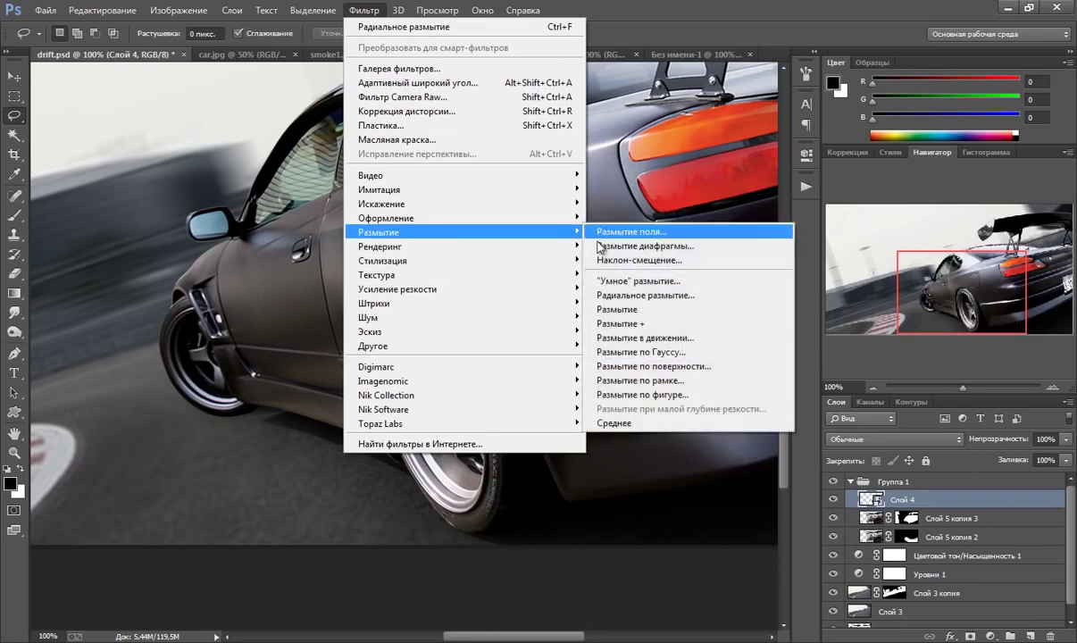
mouse_move(411, 232)
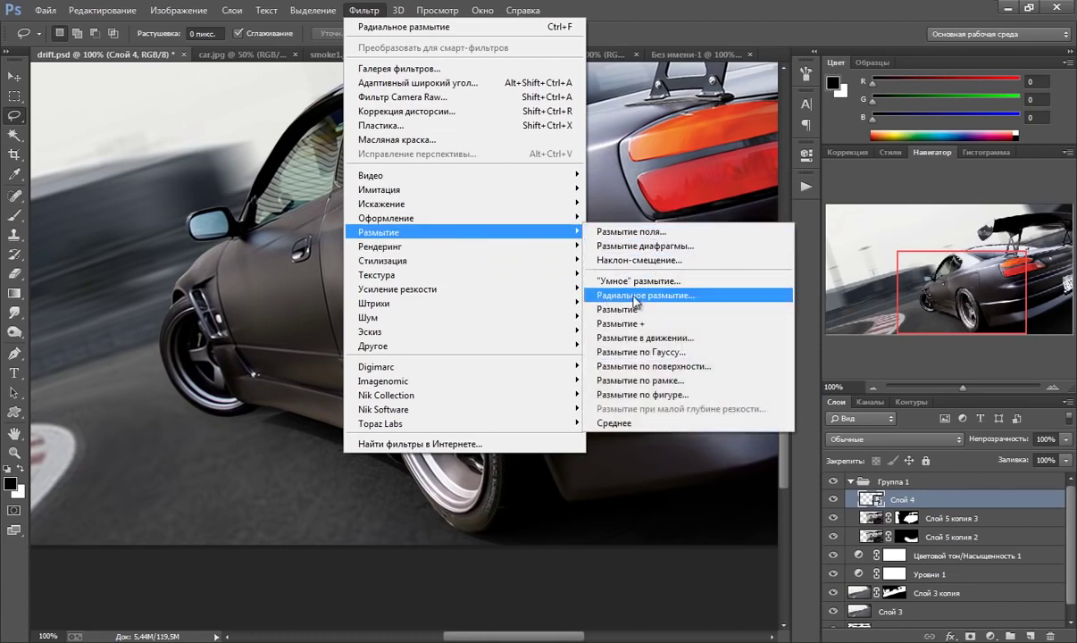
Apply a Radial Blur smart filter to the rear tire, centring it on the hub
click(607, 295)
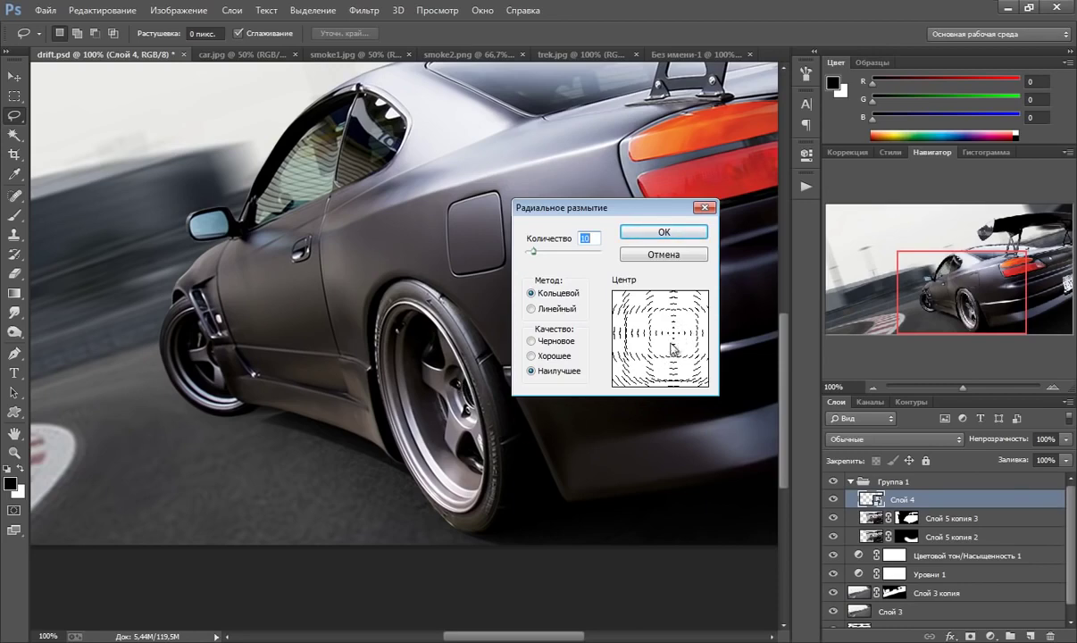
drag(675, 338, 661, 335)
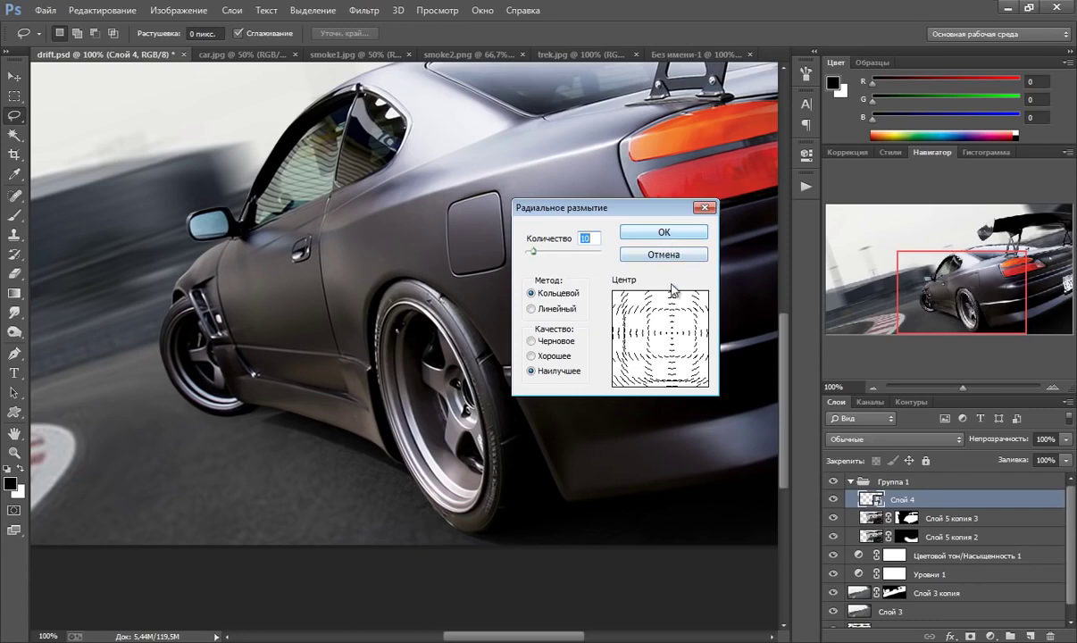
click(666, 234)
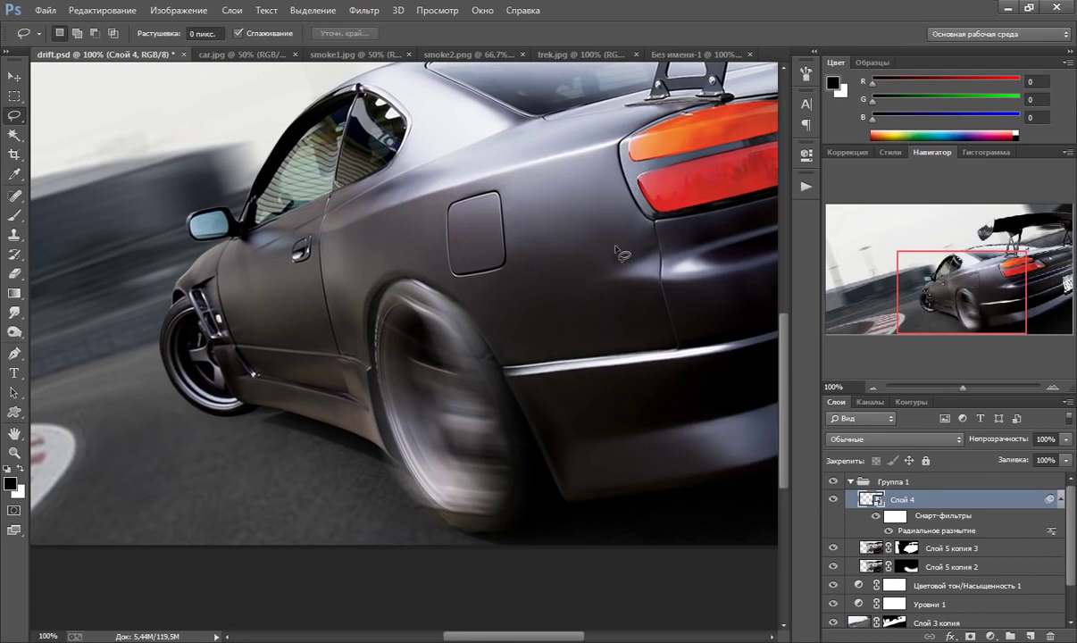
double_click(935, 531)
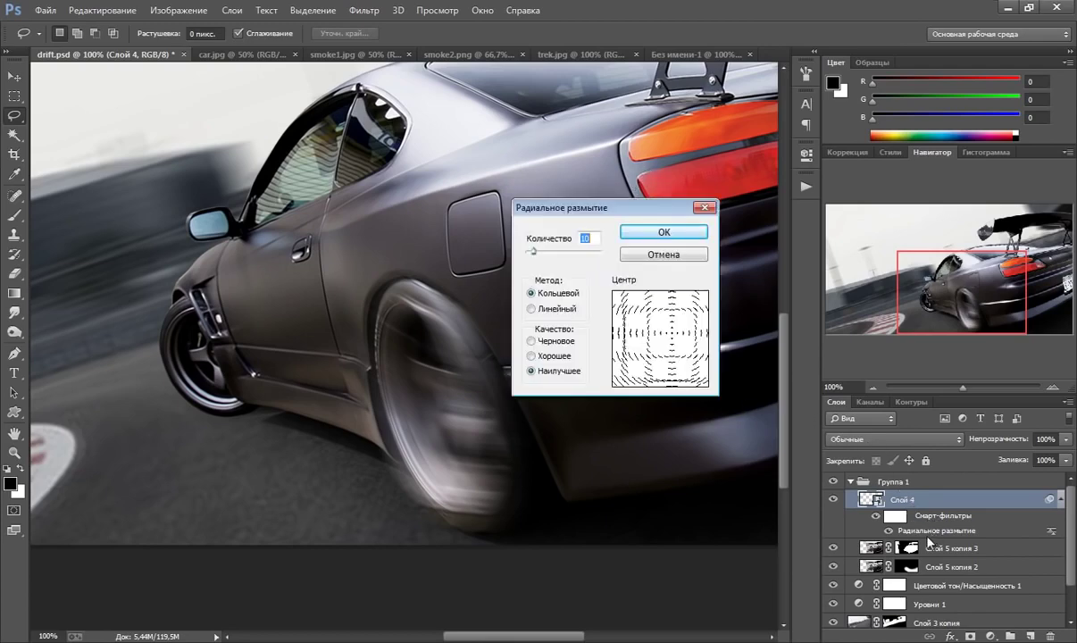
click(672, 337)
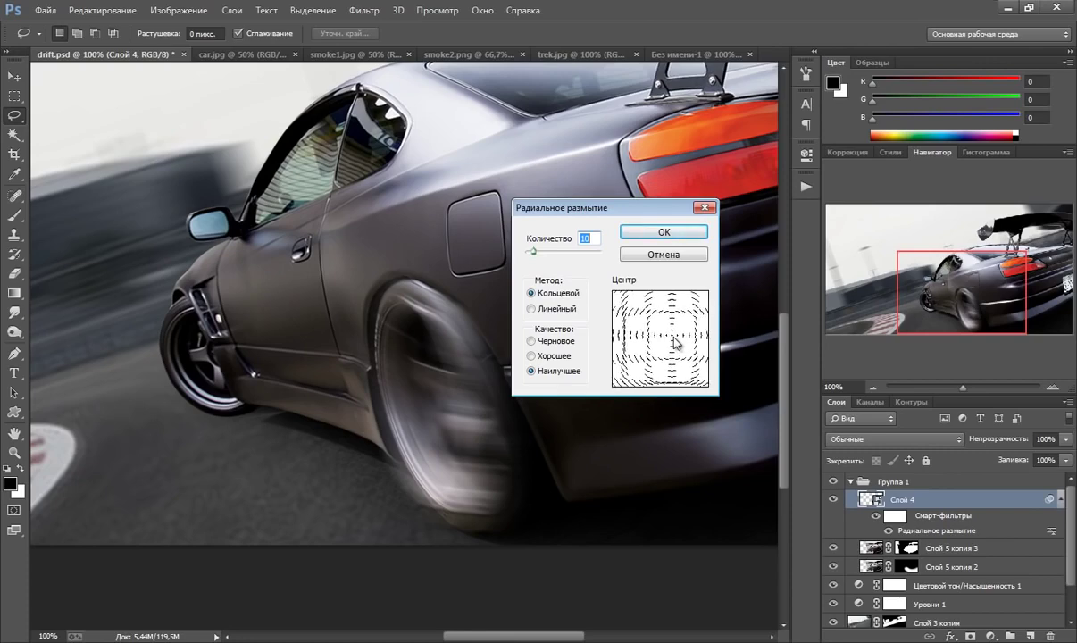
click(625, 231)
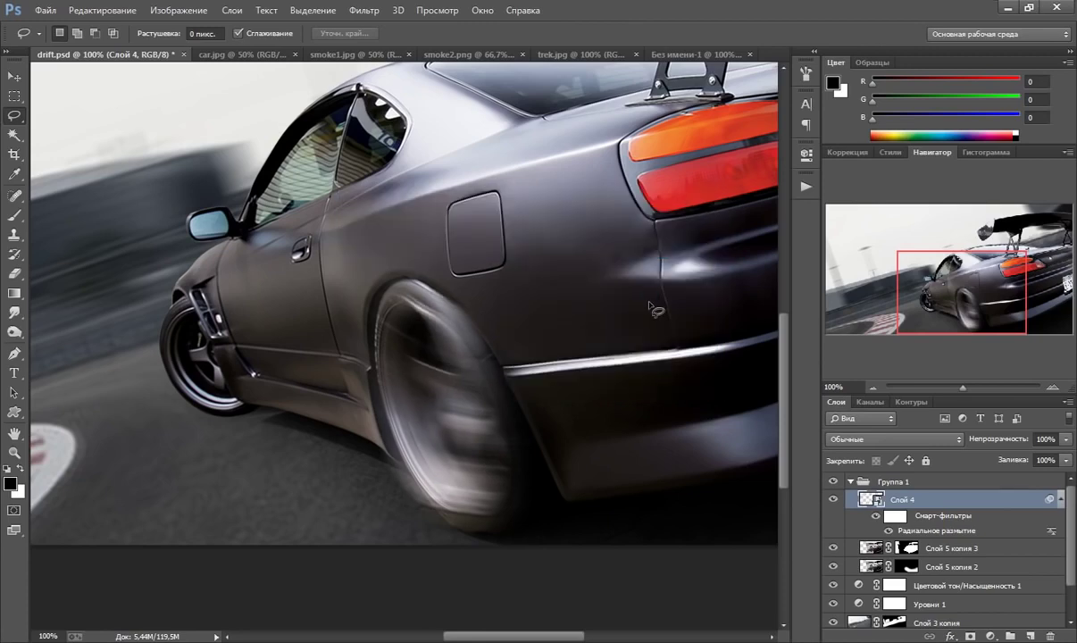
Shift the radial blur centre slightly right, then add a layer mask to Слой 4
double_click(929, 531)
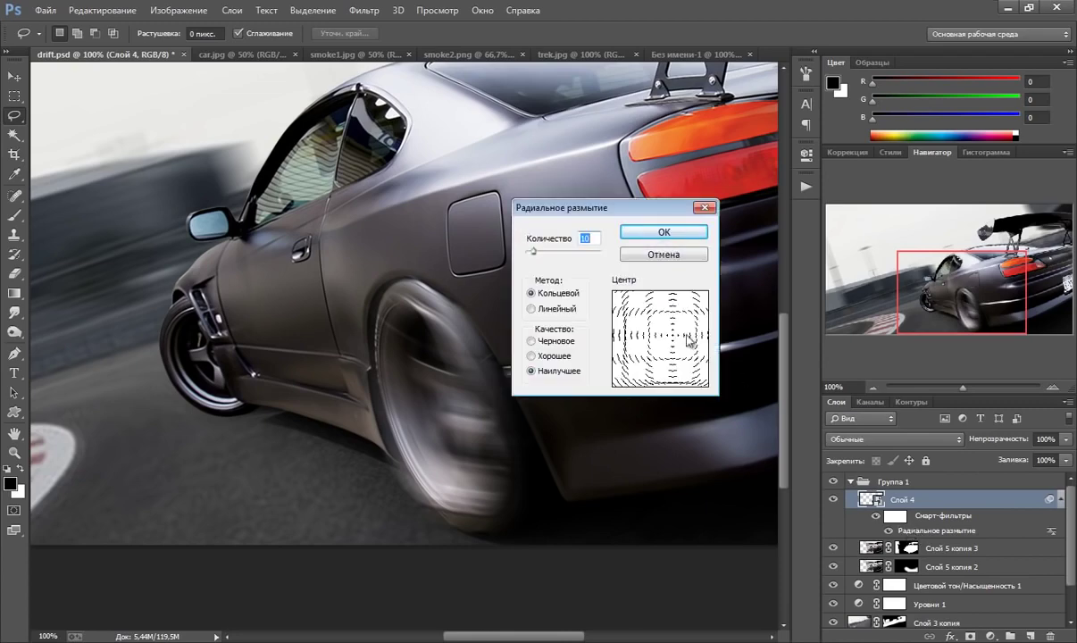
drag(690, 339, 682, 335)
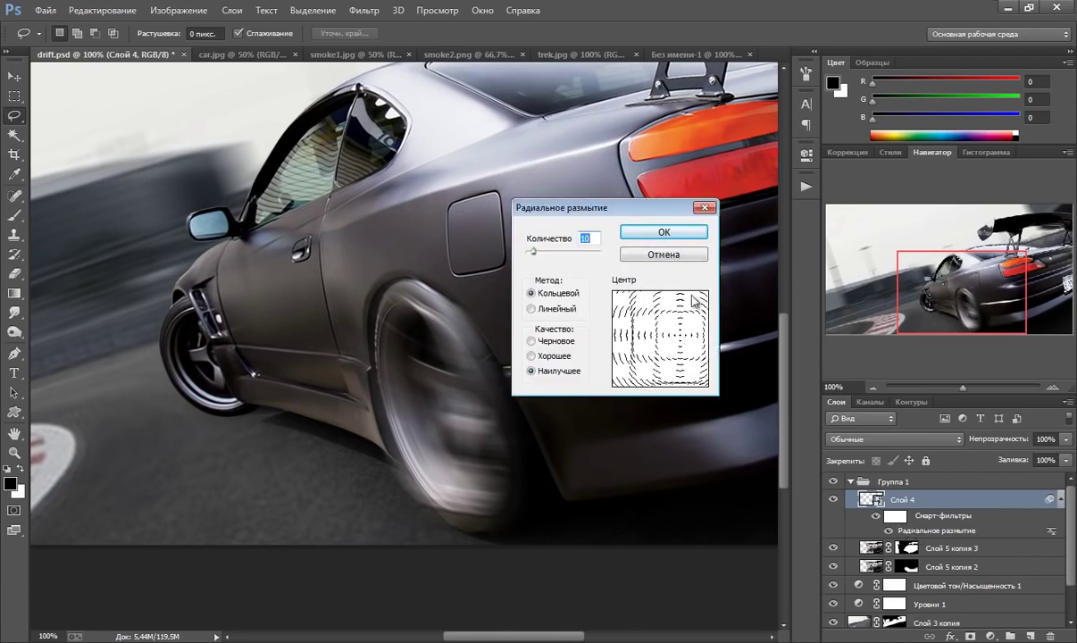
click(678, 233)
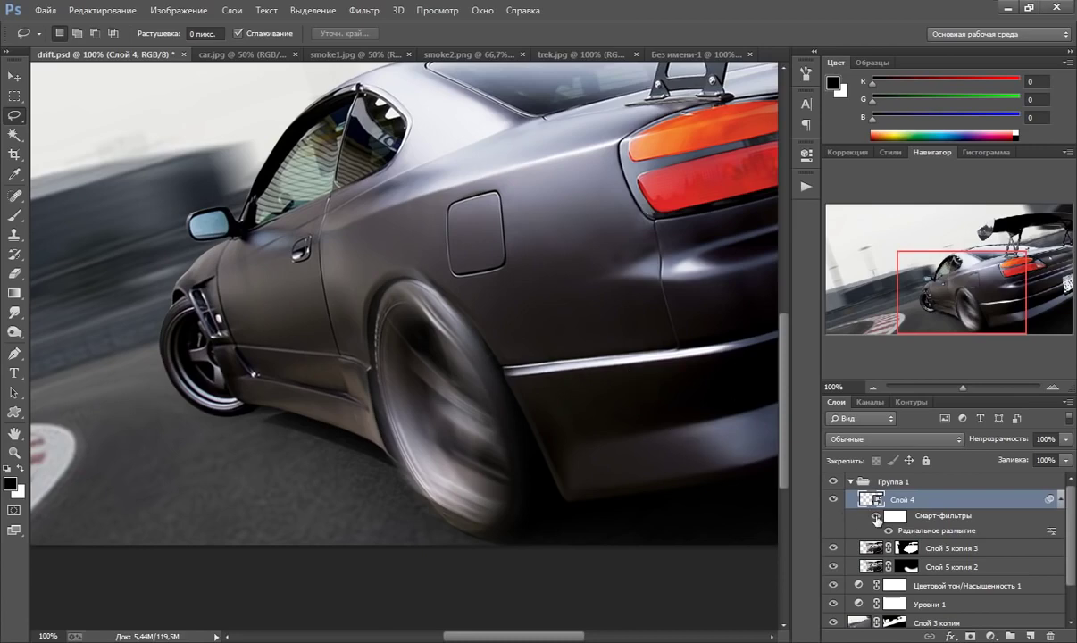
click(971, 636)
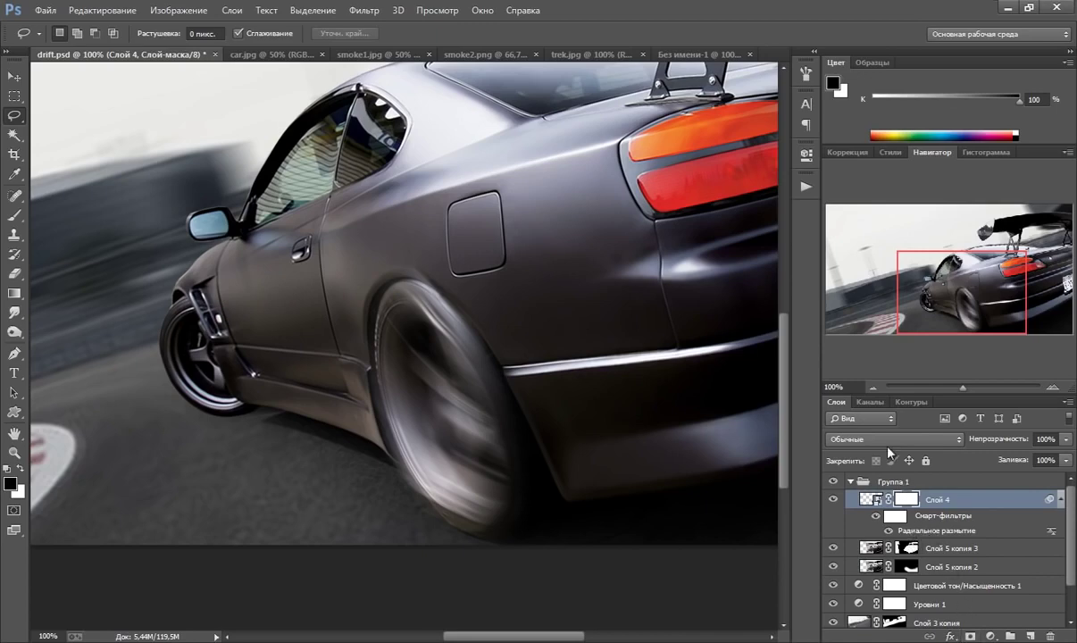
Invert Слой 4's mask to black and paint the spin blur back onto the rear wheel in white
key(ctrl+i)
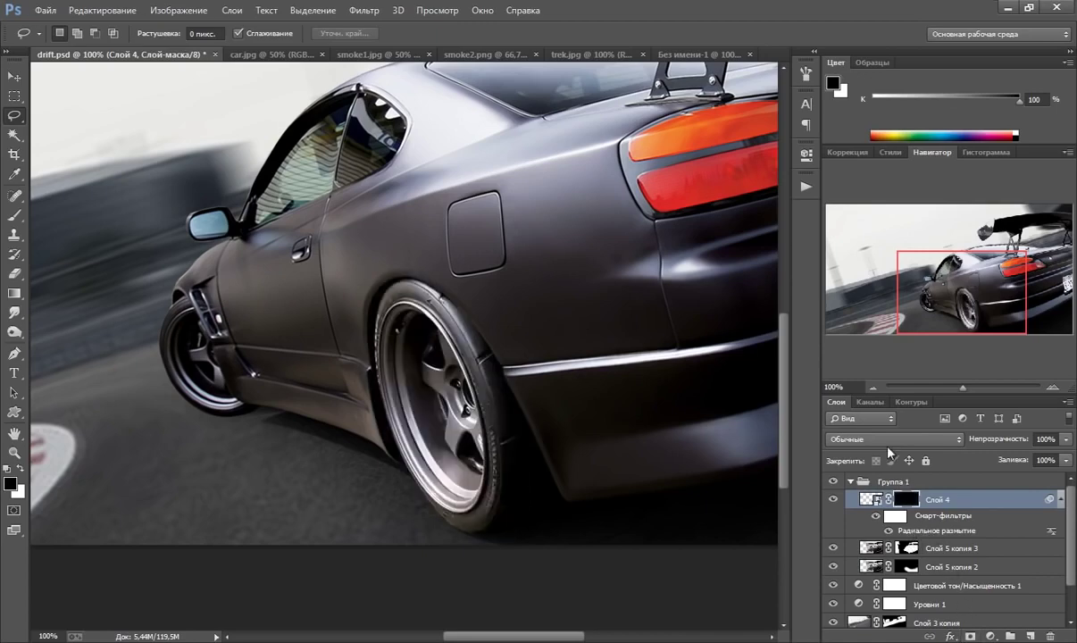
click(14, 216)
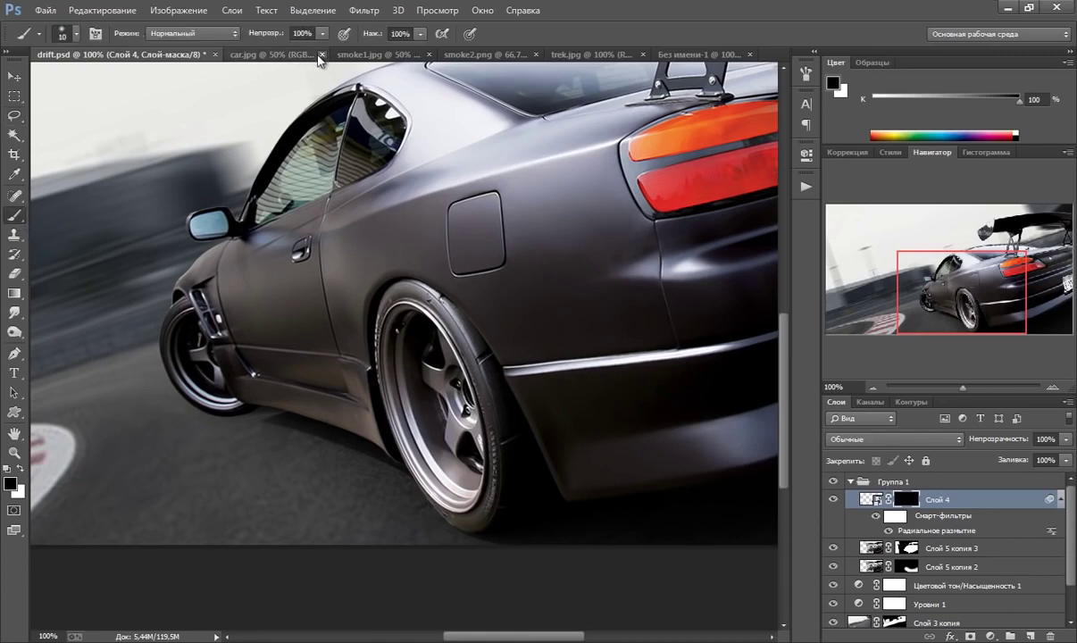
key(x)
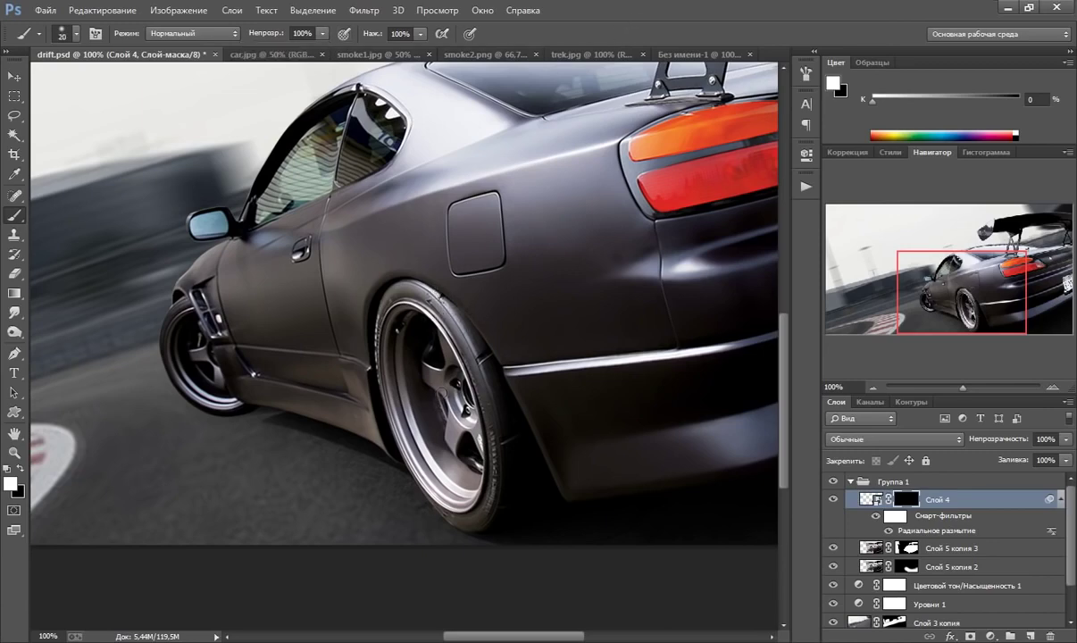
mouse_move(431, 367)
mouse_down()
mouse_move(446, 432)
mouse_move(389, 330)
mouse_up()
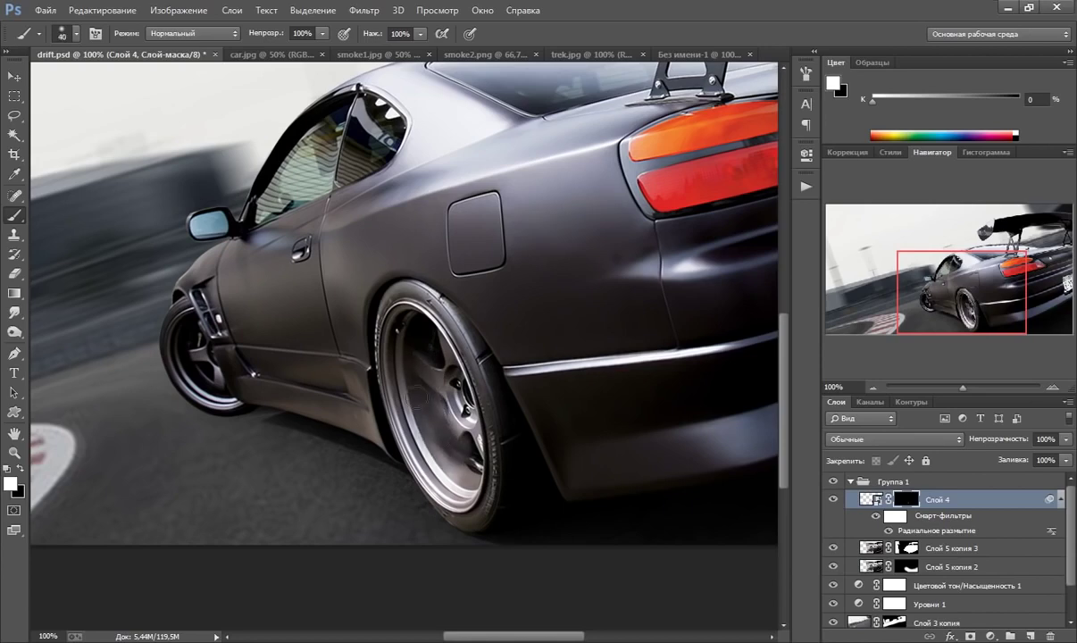
With a smaller brush, reveal more blur across the rear wheel and soften the sidewall lettering
key(bracketleft)
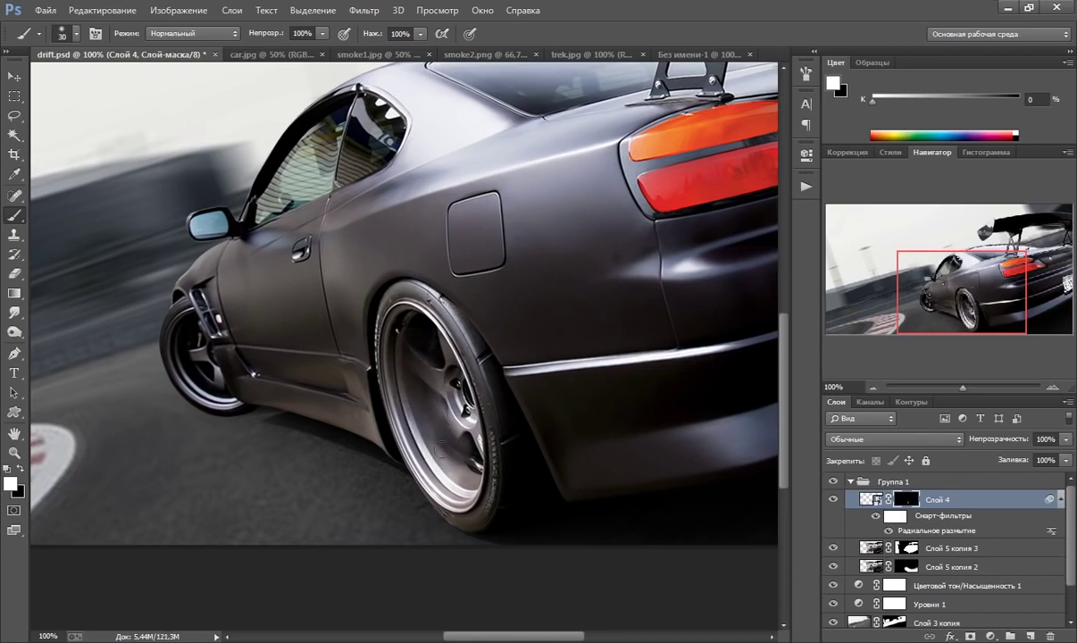
mouse_move(442, 447)
mouse_down()
mouse_move(402, 318)
mouse_move(470, 466)
mouse_move(442, 358)
mouse_move(487, 532)
mouse_up()
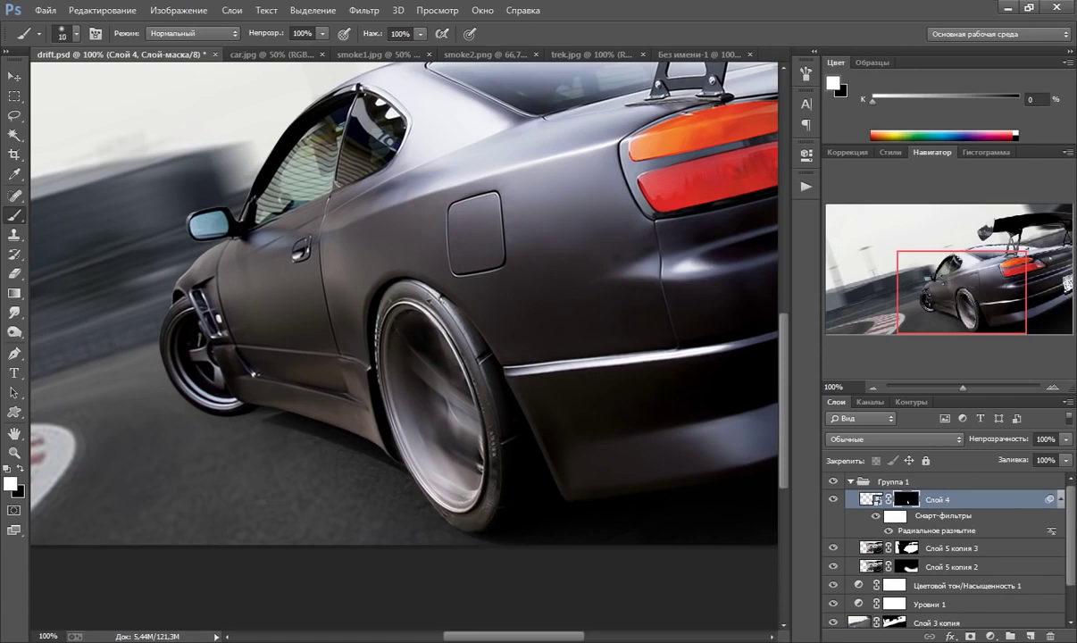
mouse_move(457, 361)
mouse_down()
mouse_move(473, 466)
mouse_move(489, 460)
mouse_move(483, 320)
mouse_move(470, 336)
mouse_up()
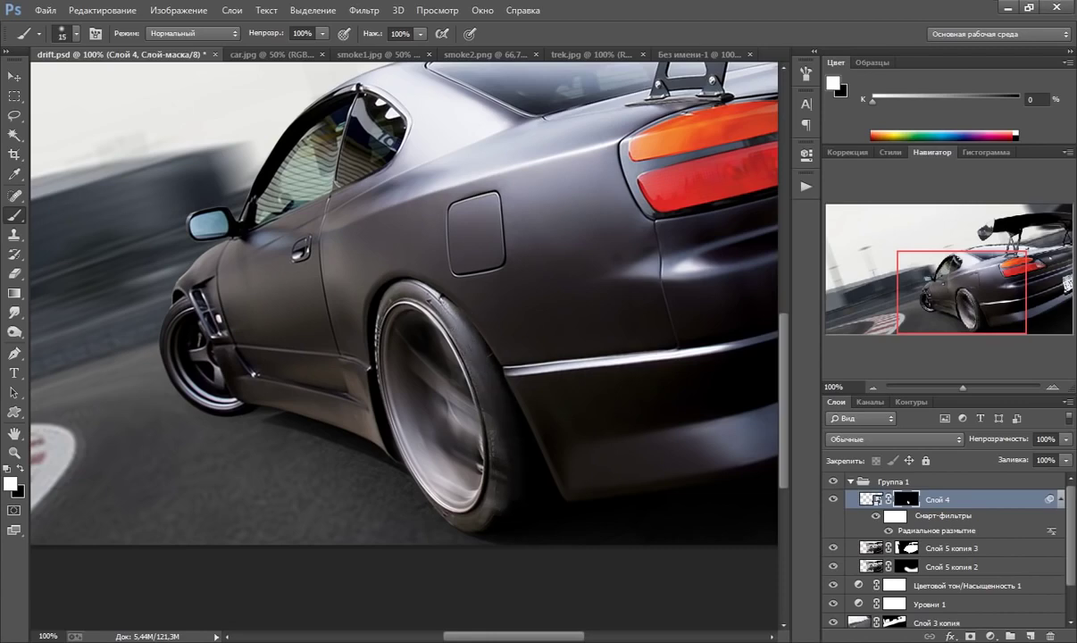
drag(460, 415, 485, 513)
drag(418, 298, 450, 329)
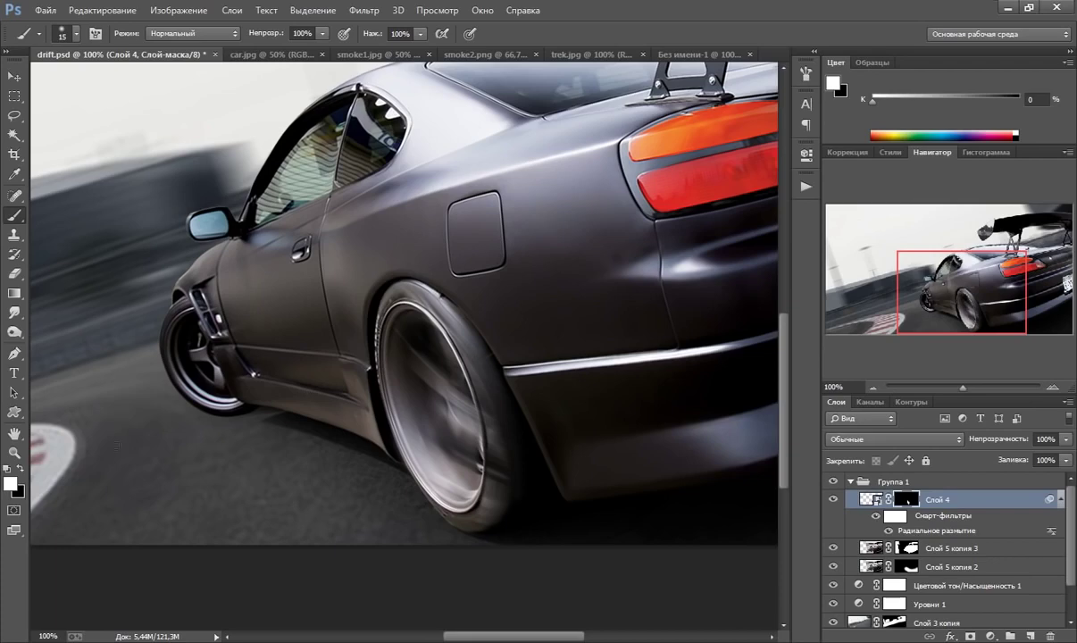
Lower the brush opacity to about half and paint faint blur over the rear wheel
click(20, 468)
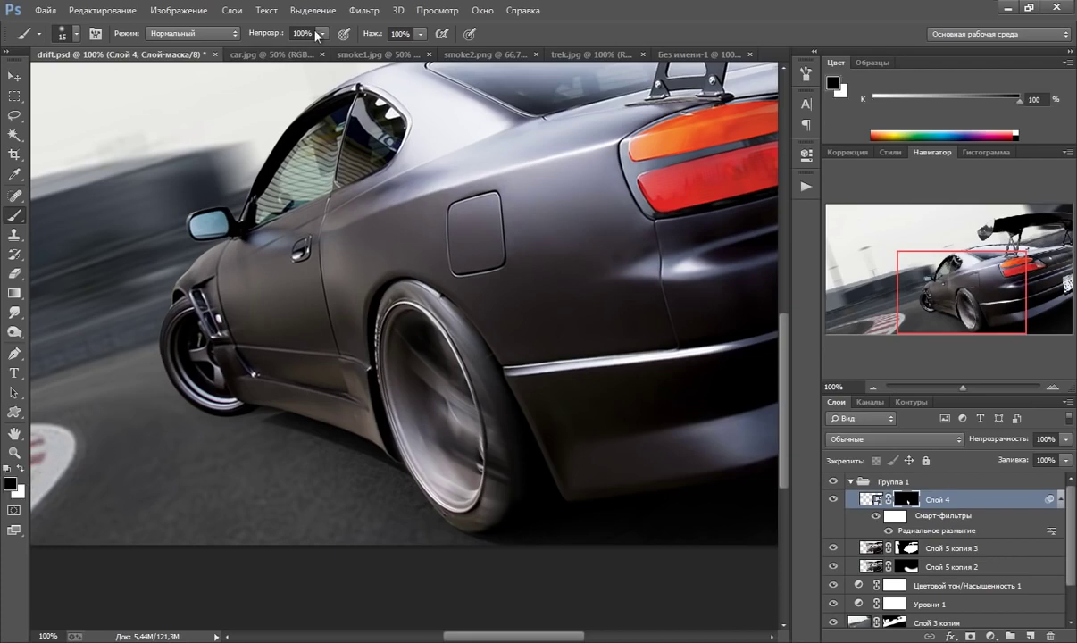
drag(319, 34, 278, 63)
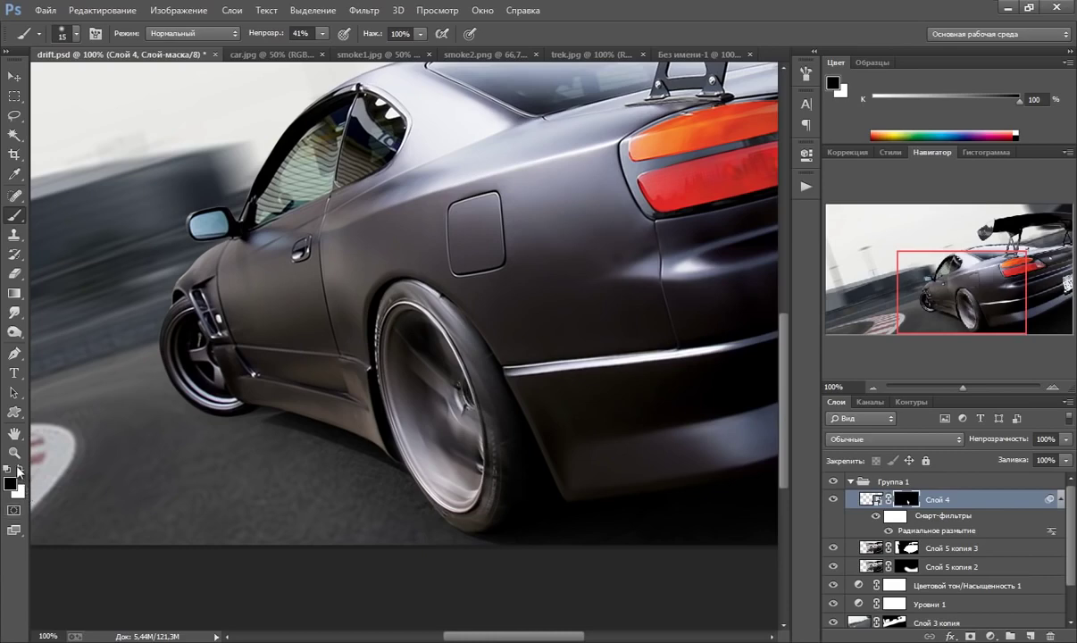
click(18, 469)
key(bracketright)
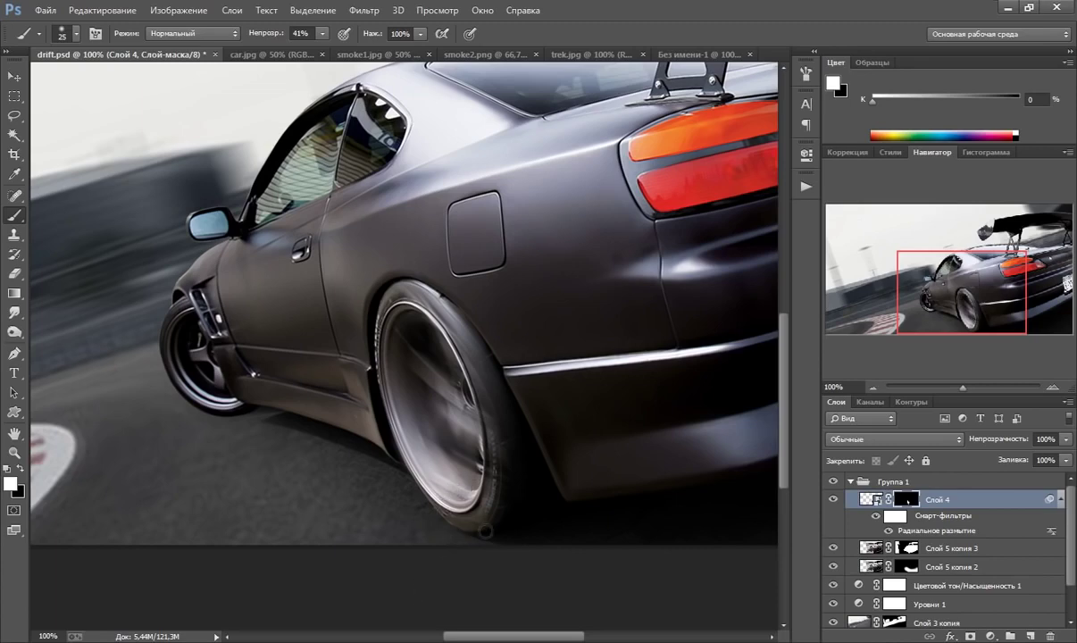
drag(486, 531, 421, 480)
Fit the image on screen, then zoom in closely on the front wheel
click(14, 452)
right_click(406, 335)
click(447, 346)
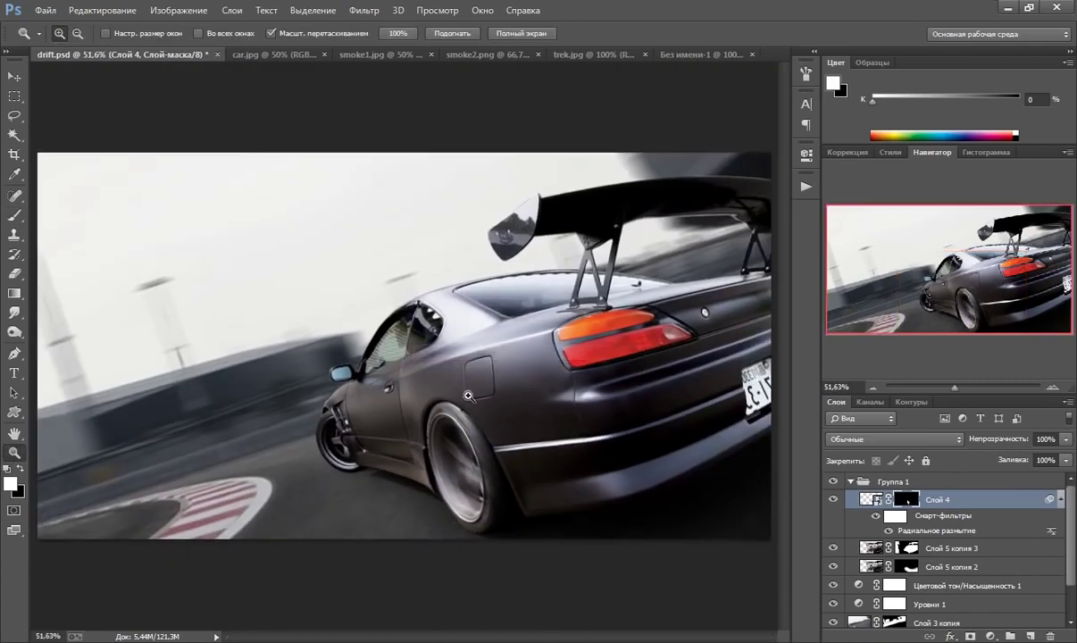
click(476, 436)
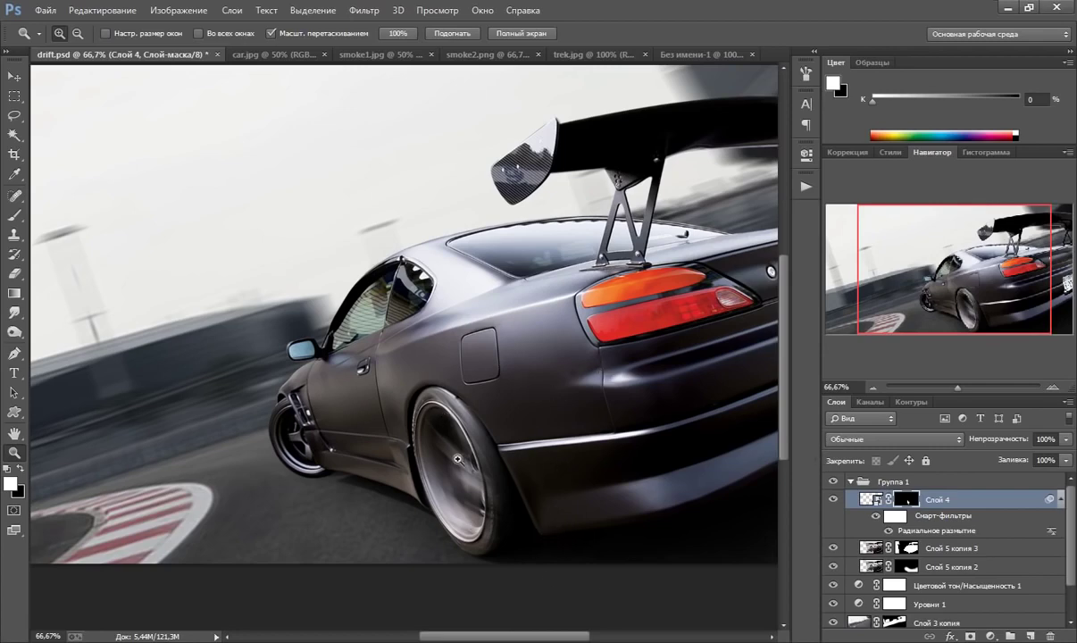
click(296, 420)
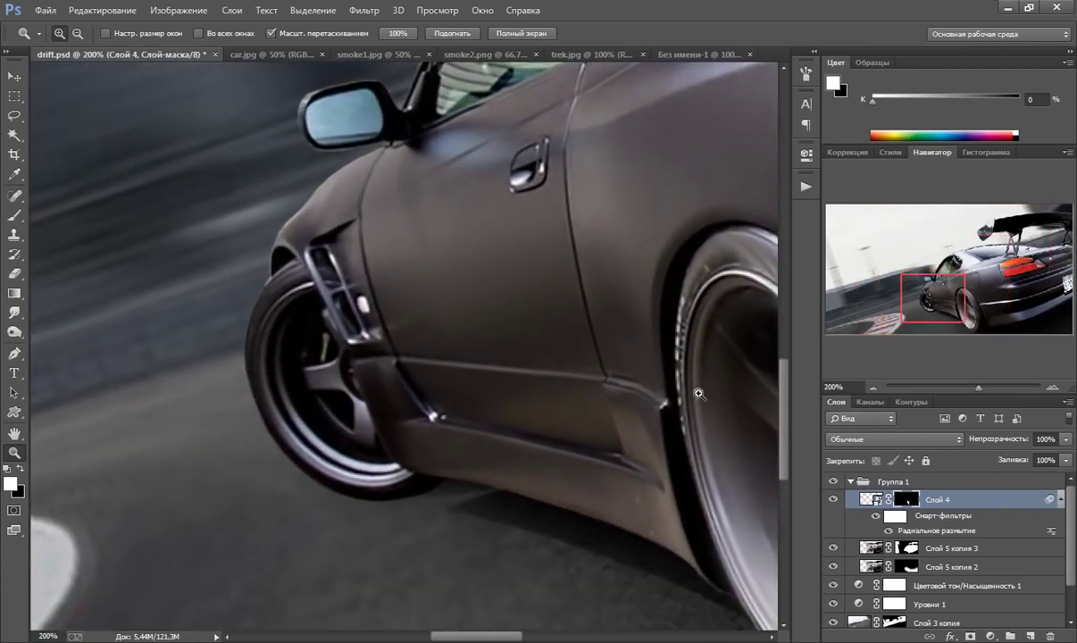
From Слой 5 копия 3, lasso the front wheel onto new layer Слой 5 and make it a smart object
click(866, 547)
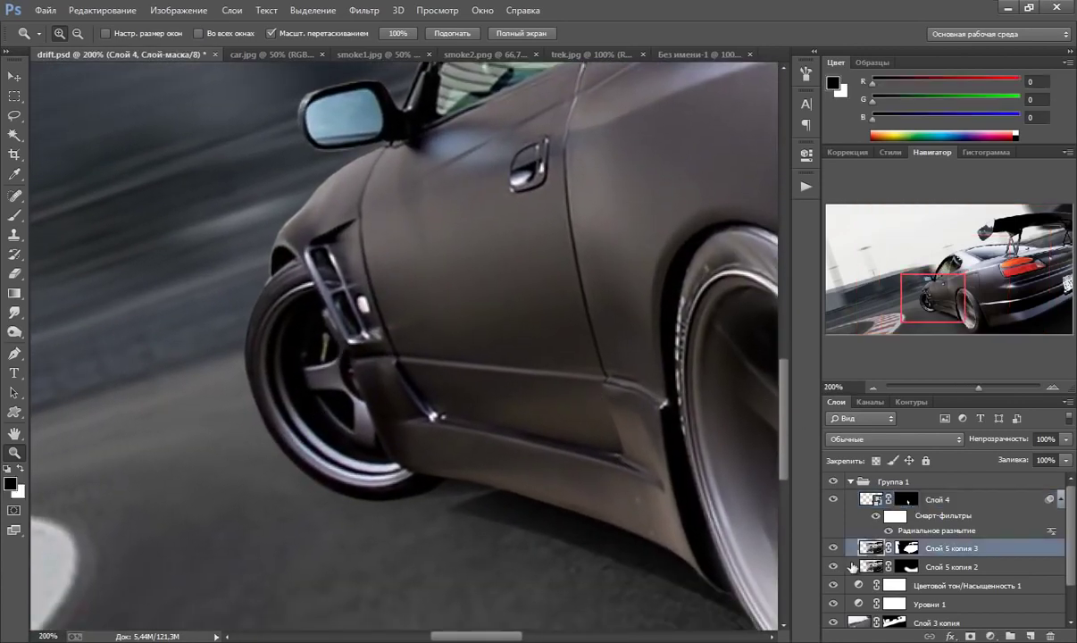
click(15, 118)
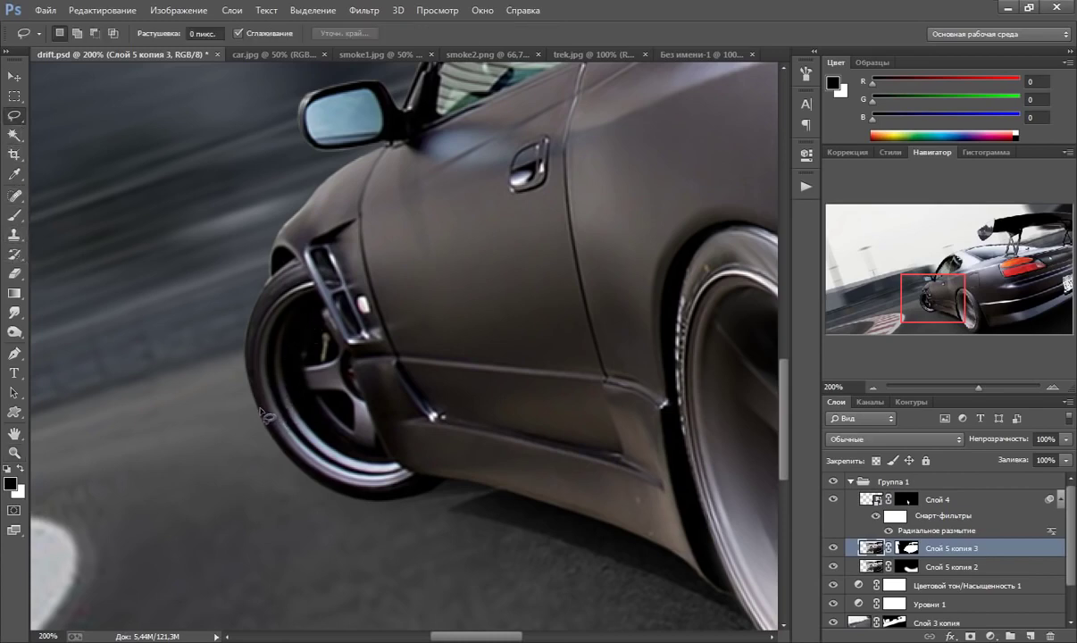
mouse_move(262, 413)
mouse_down()
mouse_move(300, 289)
mouse_move(363, 399)
mouse_move(372, 491)
mouse_up()
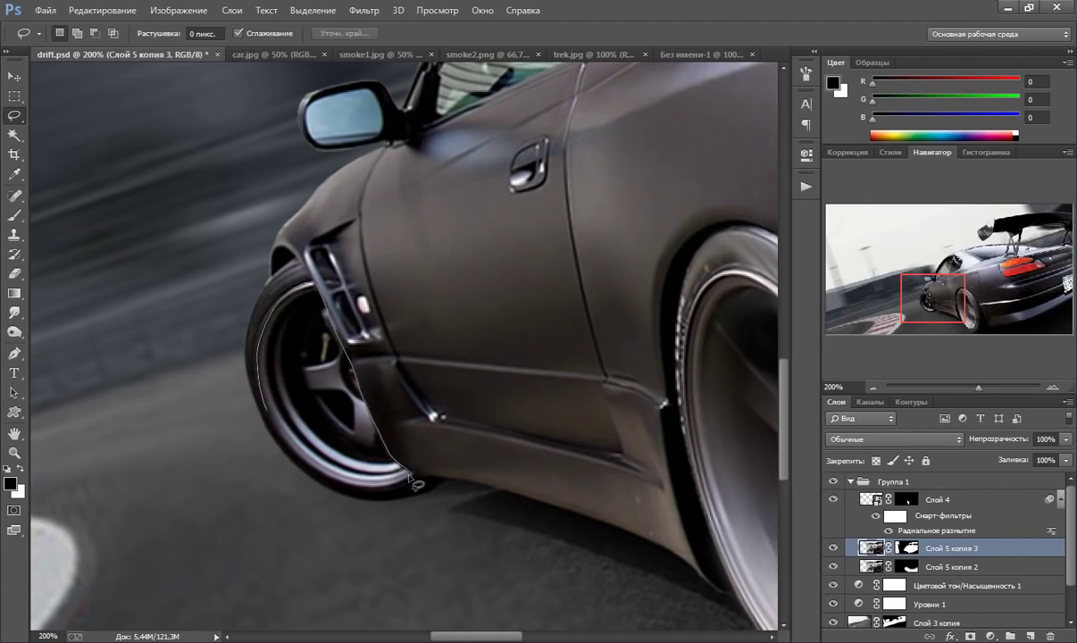
drag(371, 491, 259, 393)
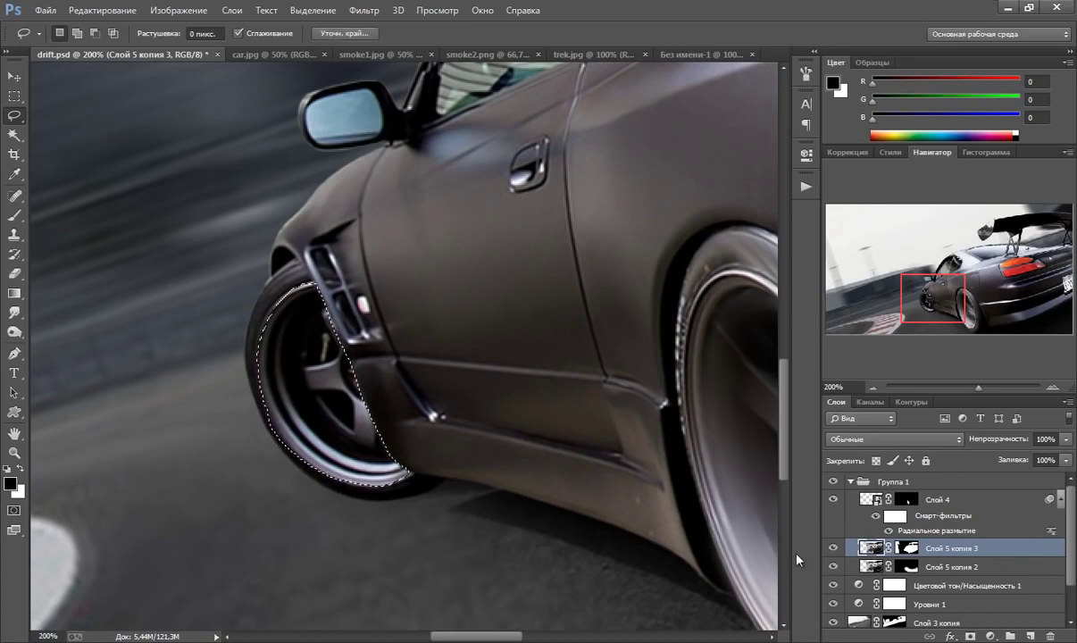
key(ctrl+j)
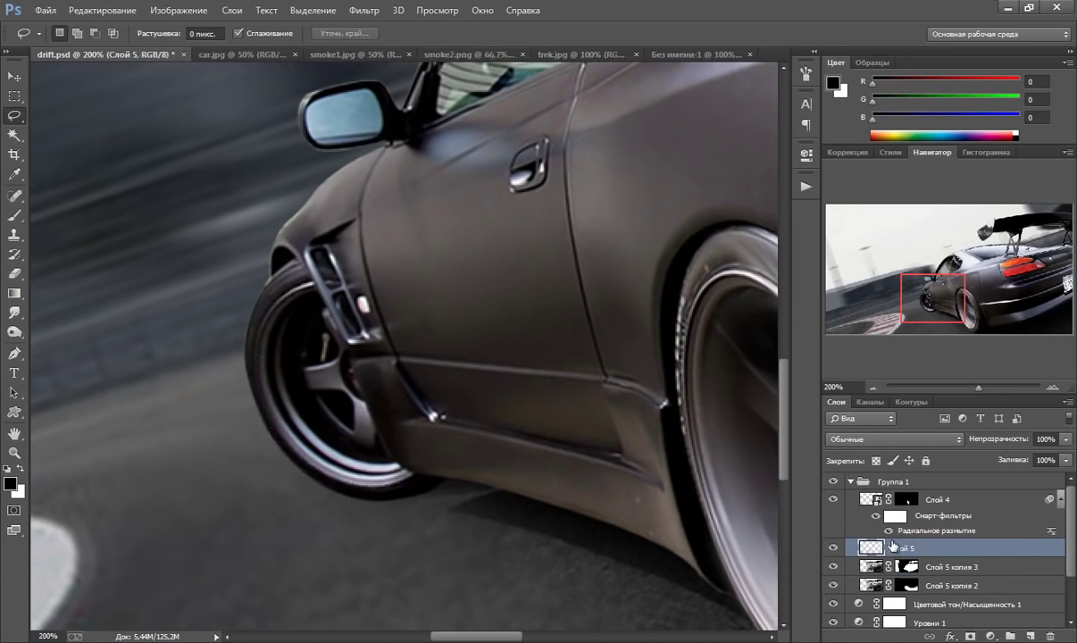
right_click(888, 549)
click(795, 135)
Apply a Spin Radial Blur at amount 10 to Слой 5, centred on the front wheel
click(363, 10)
mouse_move(379, 232)
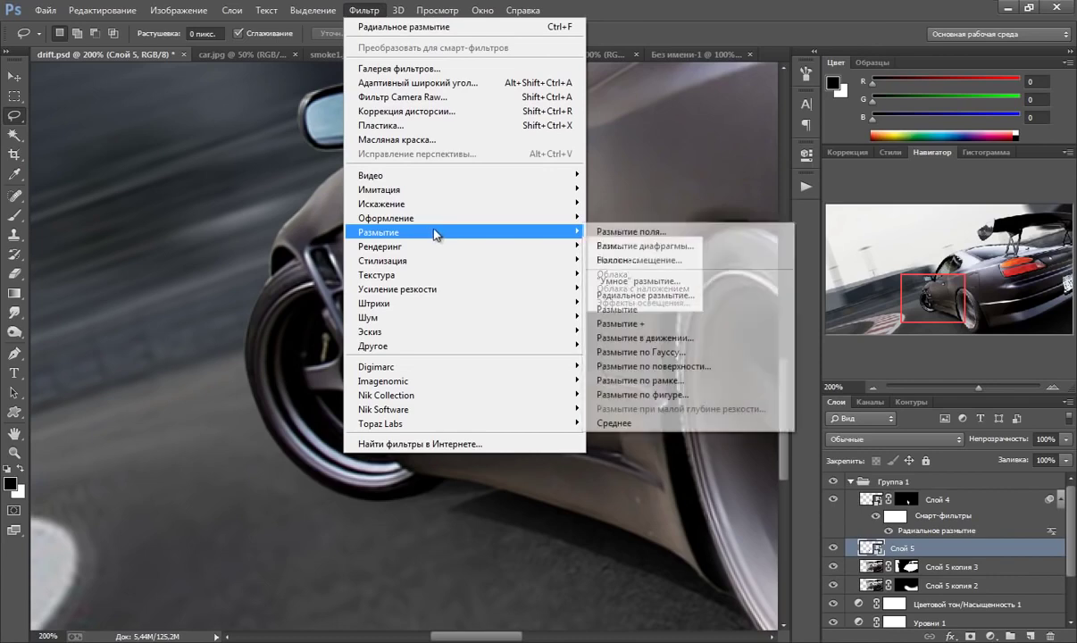
click(630, 296)
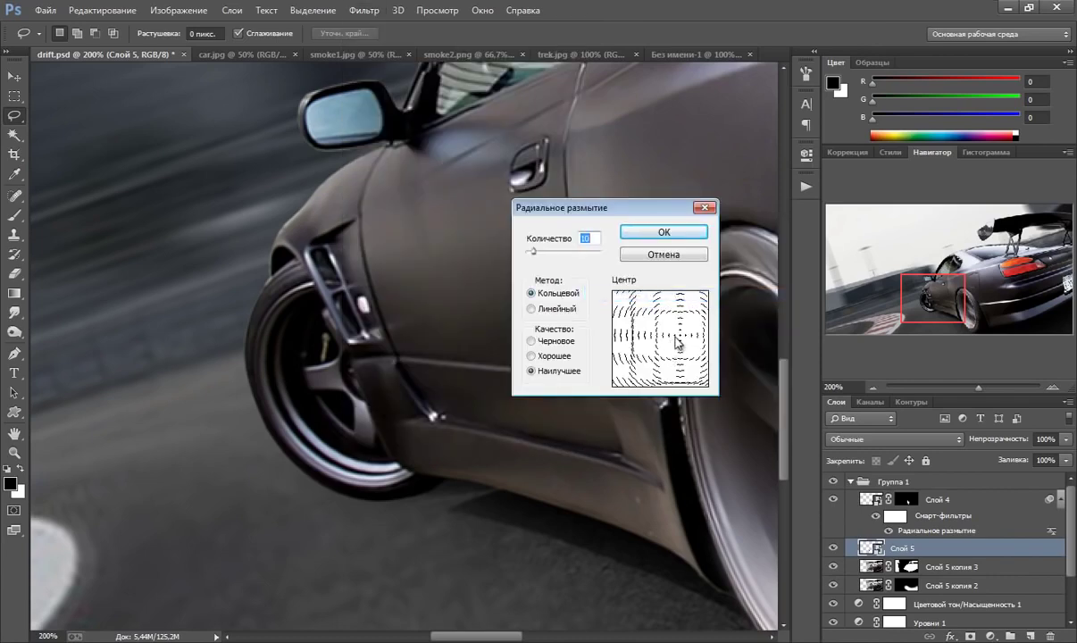
click(643, 344)
drag(643, 343, 635, 347)
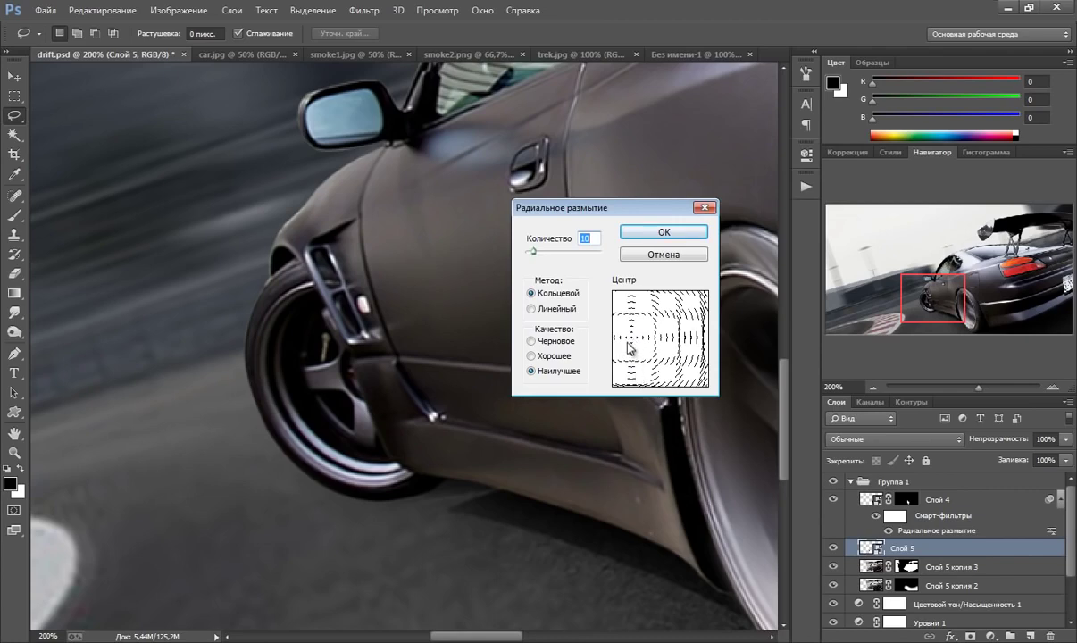
click(639, 234)
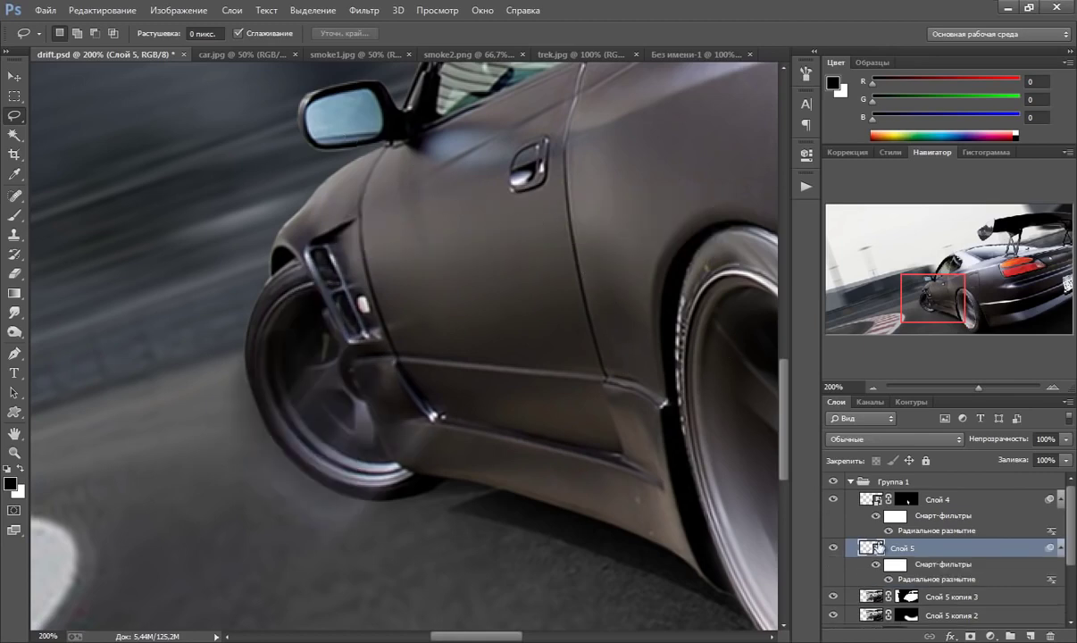
Readjust the radial blur centre twice to line it up with the front hub
double_click(930, 581)
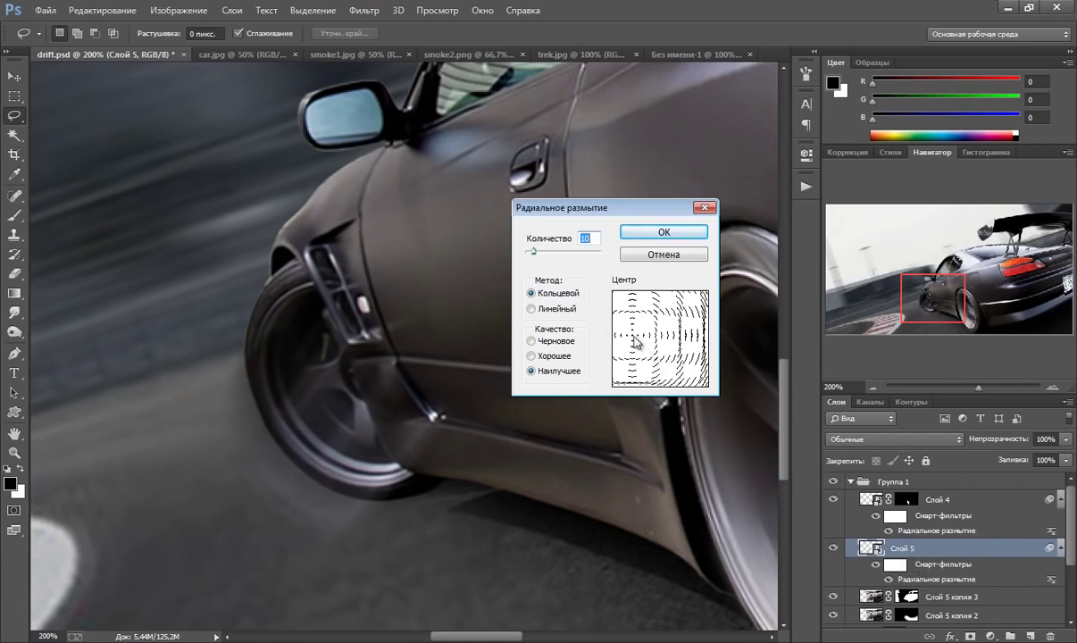
drag(637, 342, 641, 351)
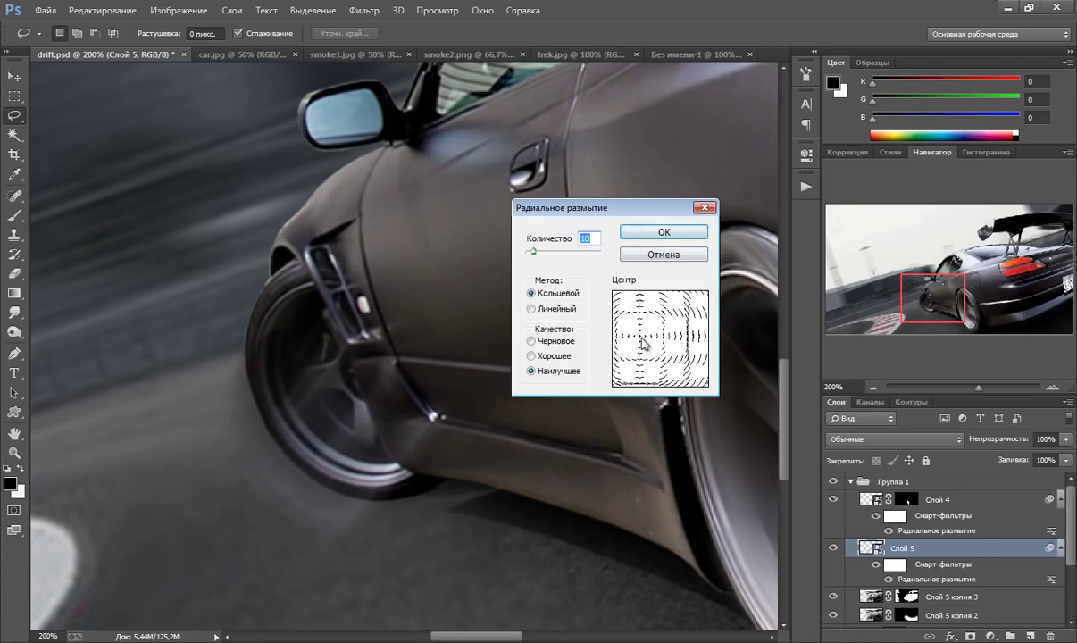
click(643, 232)
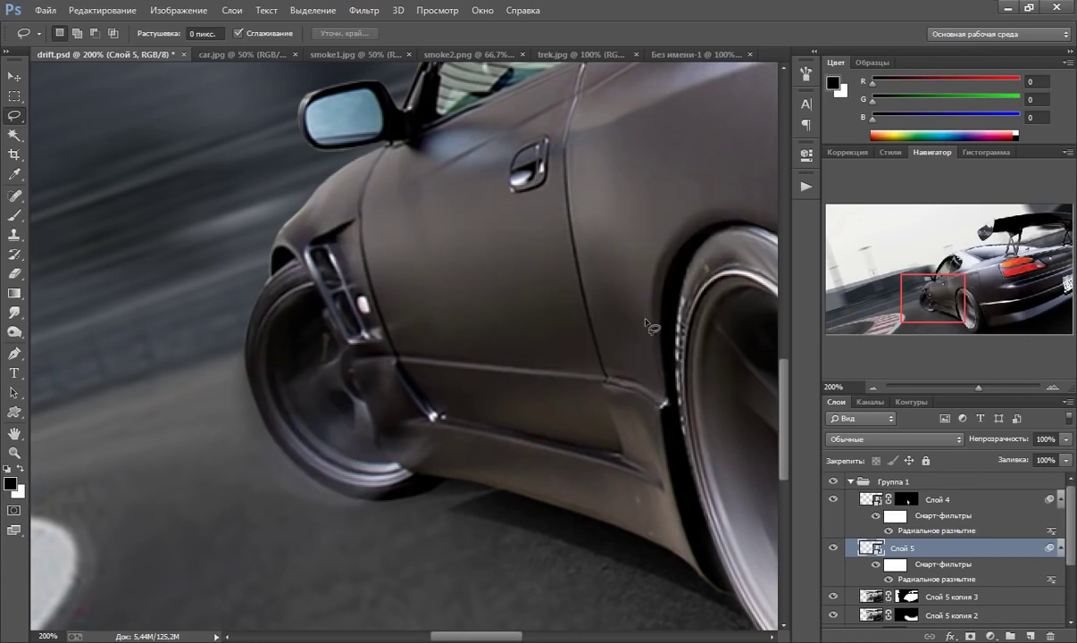
double_click(928, 580)
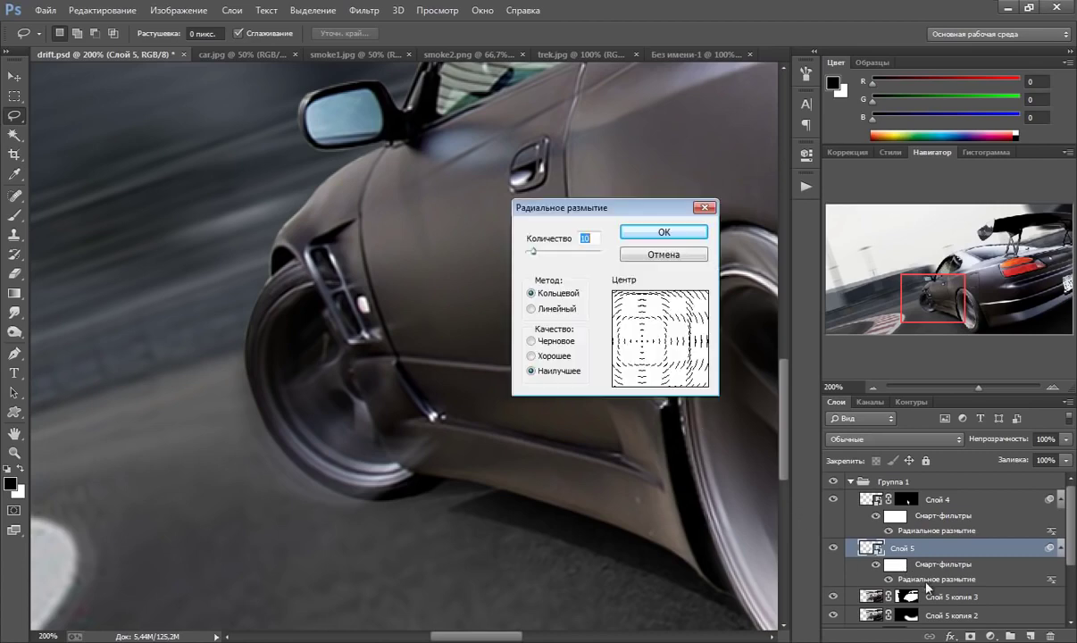
drag(646, 348, 640, 327)
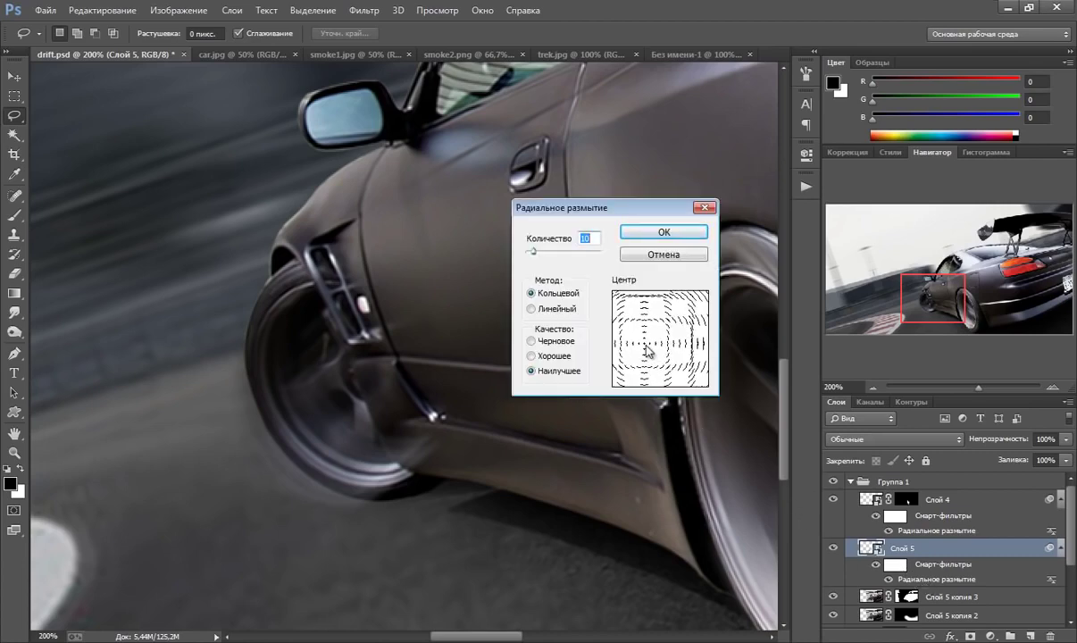
click(656, 233)
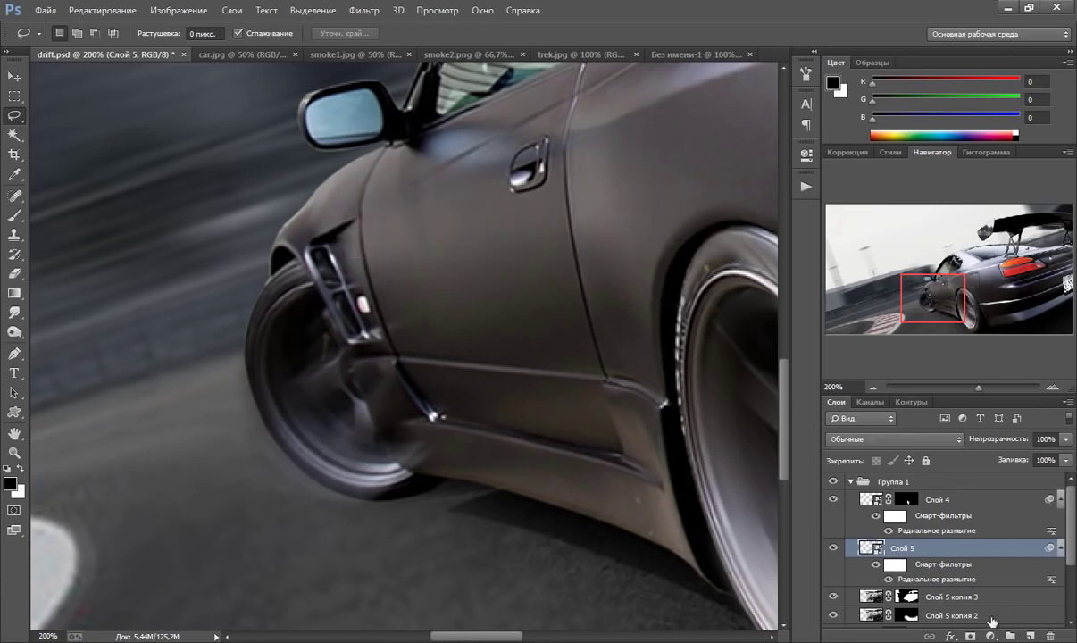
Give Слой 5 a black-filled layer mask and paint the spin blur back over the front wheel in white
click(971, 636)
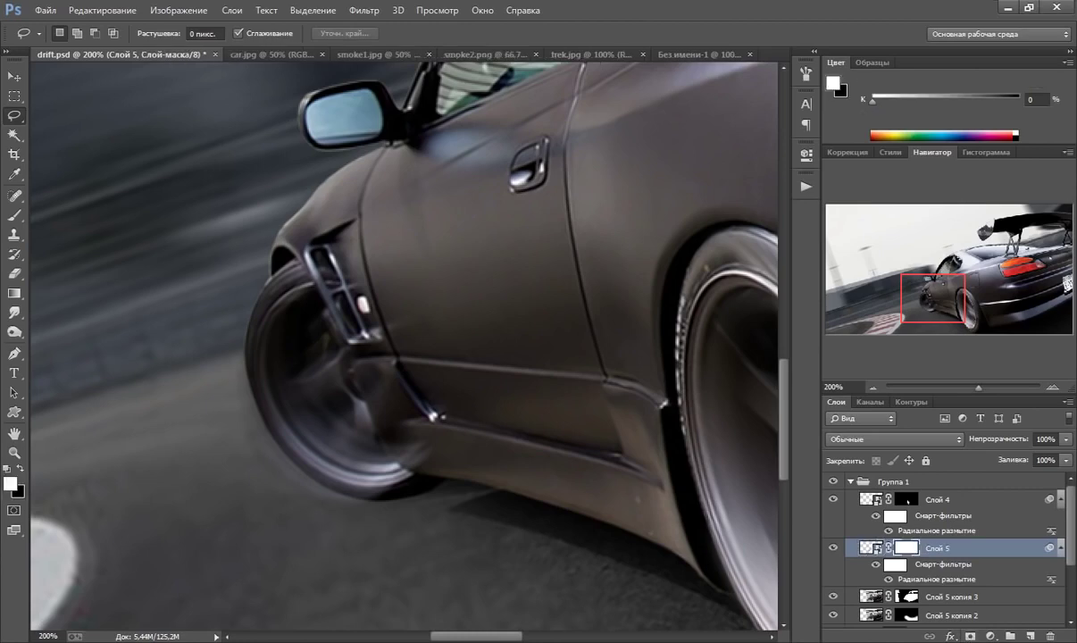
key(x)
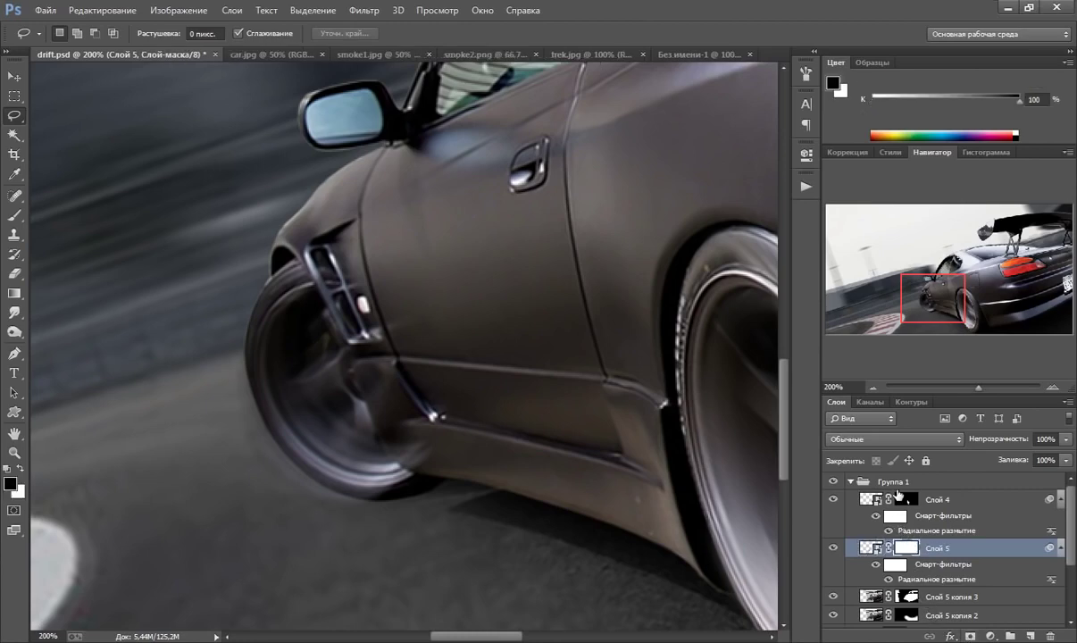
key(alt+BackSpace)
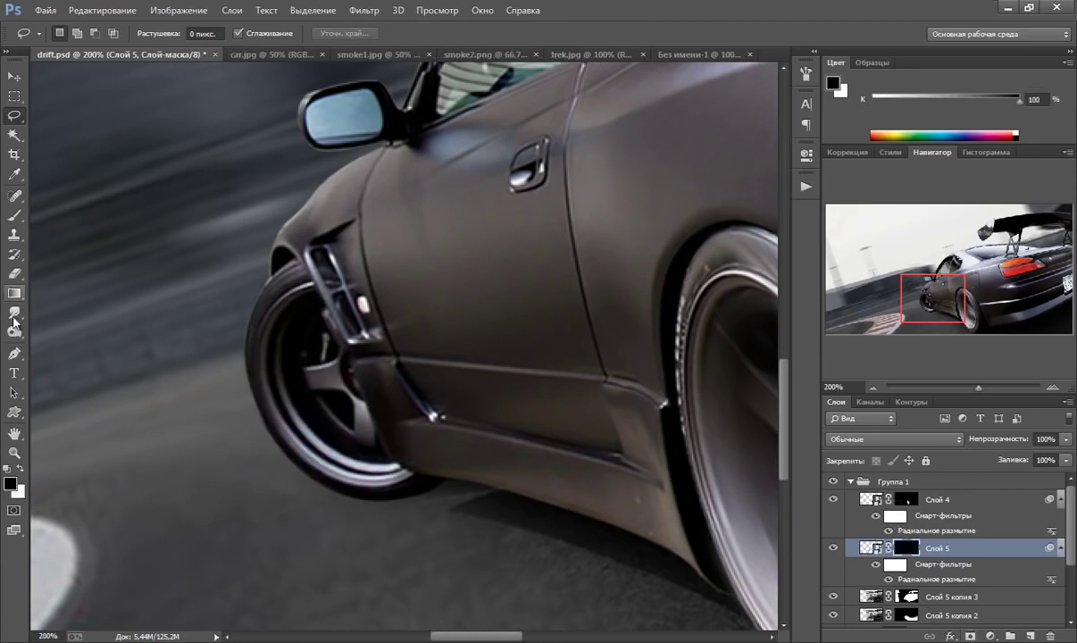
click(16, 215)
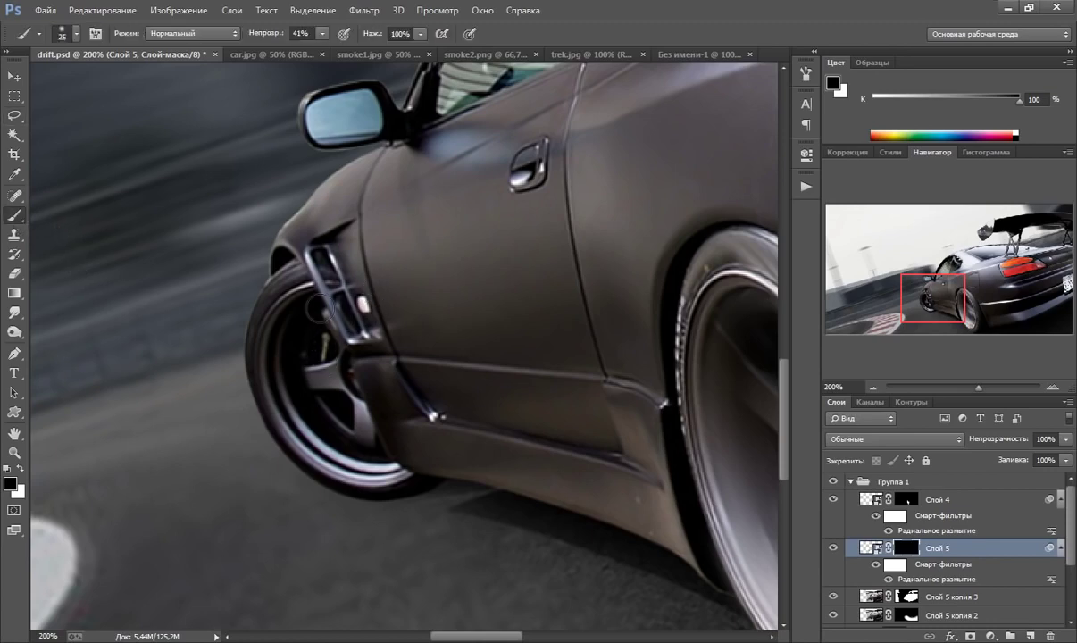
key(x)
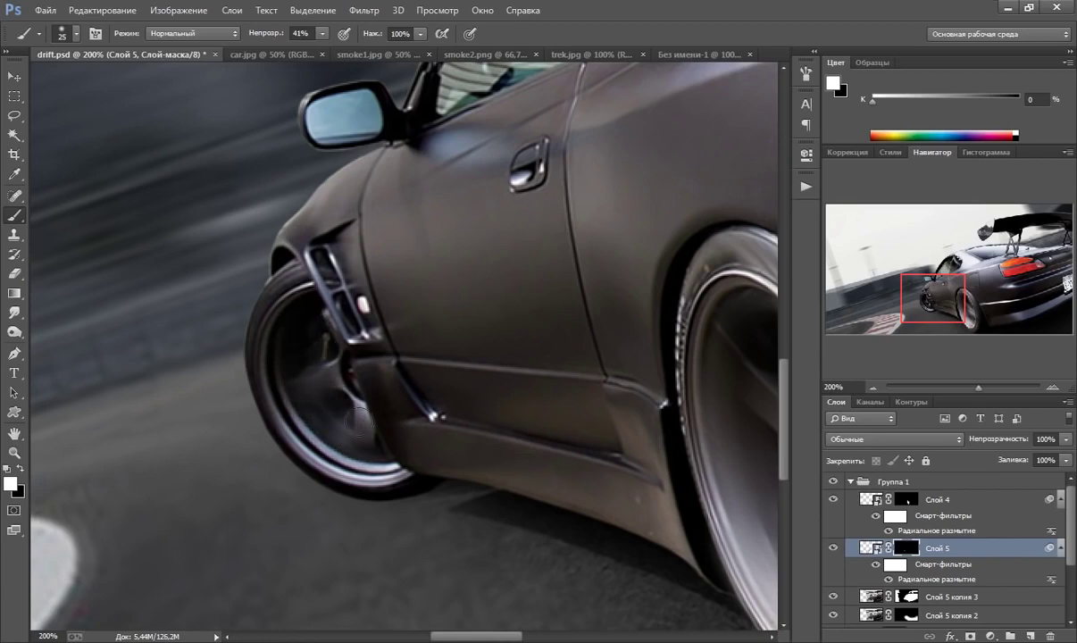
drag(362, 423, 368, 468)
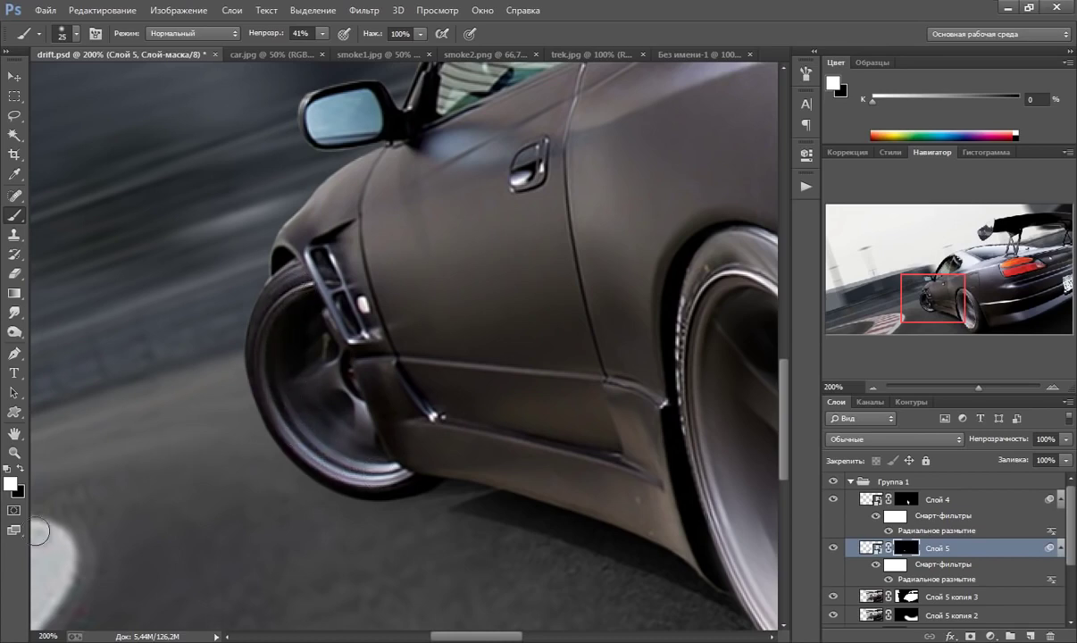
Fit the image on screen, zoom to 100% near the front wheel, and pan toward the rear wheel
click(14, 452)
right_click(382, 357)
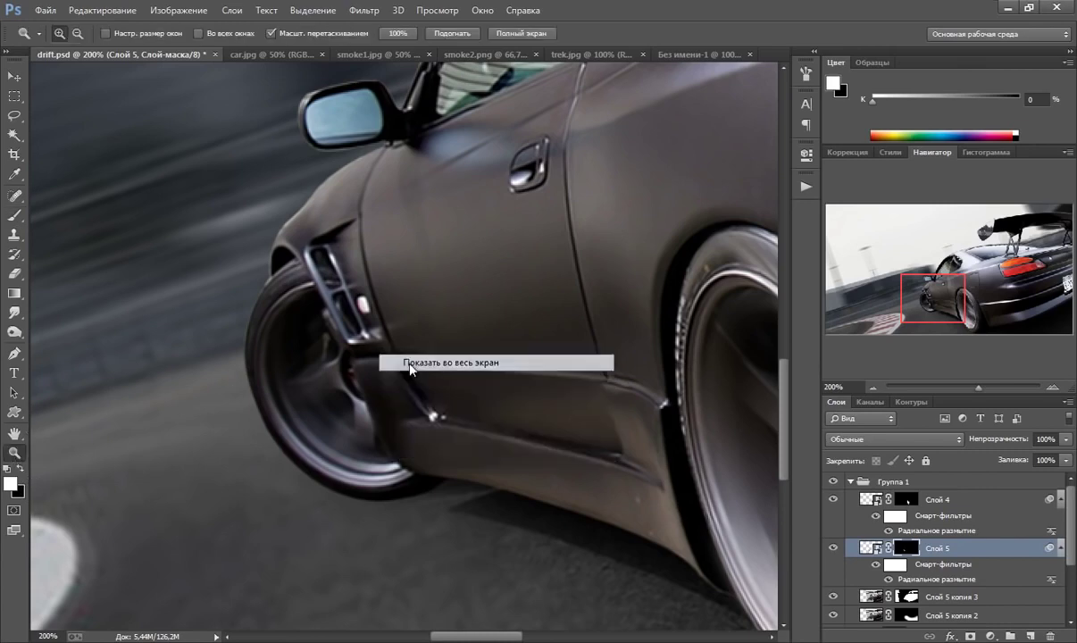
click(415, 362)
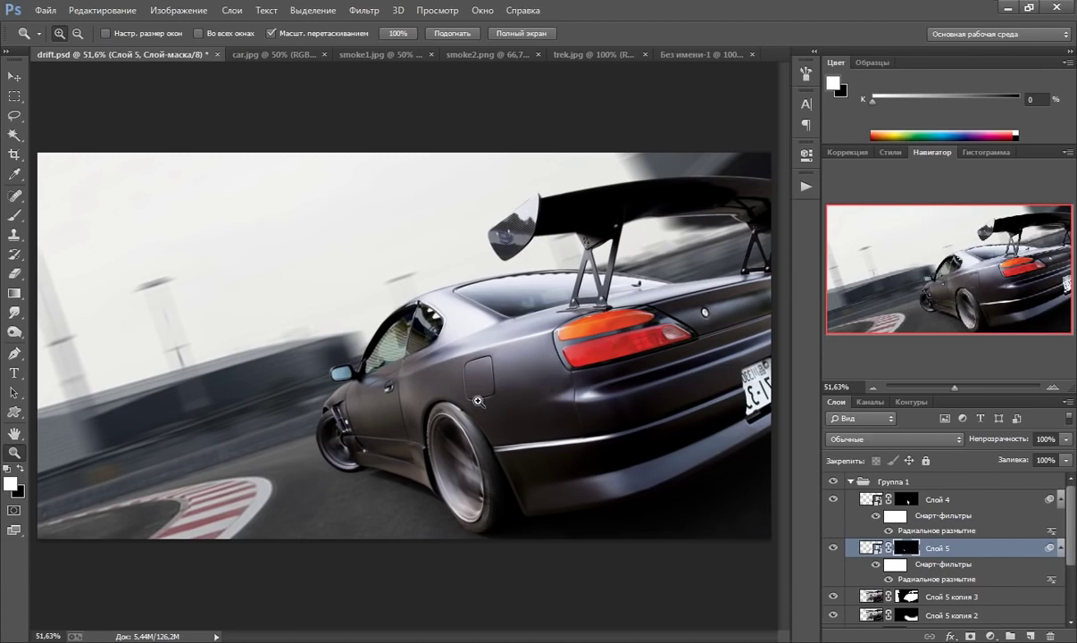
click(353, 468)
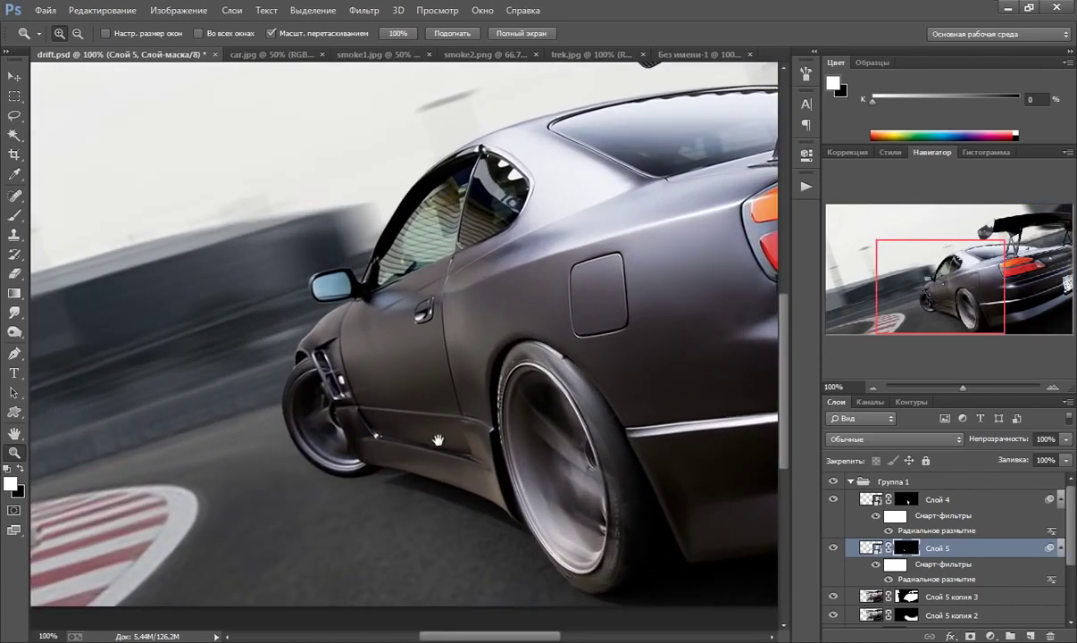
drag(413, 416, 397, 378)
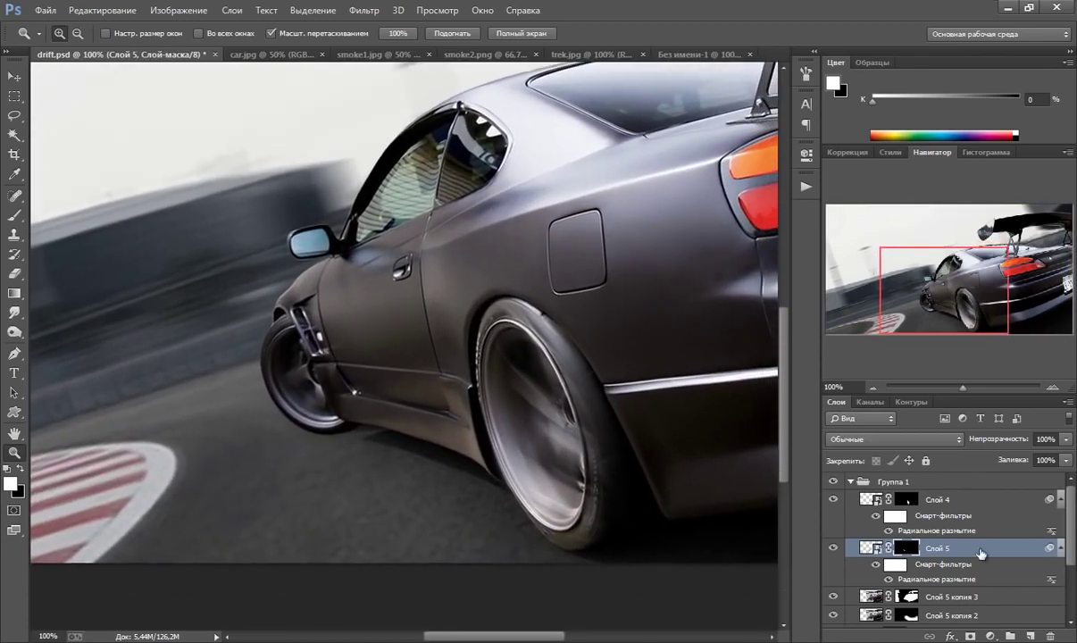
scroll(1072, 537, down, 1)
scroll(1072, 537, down, 1)
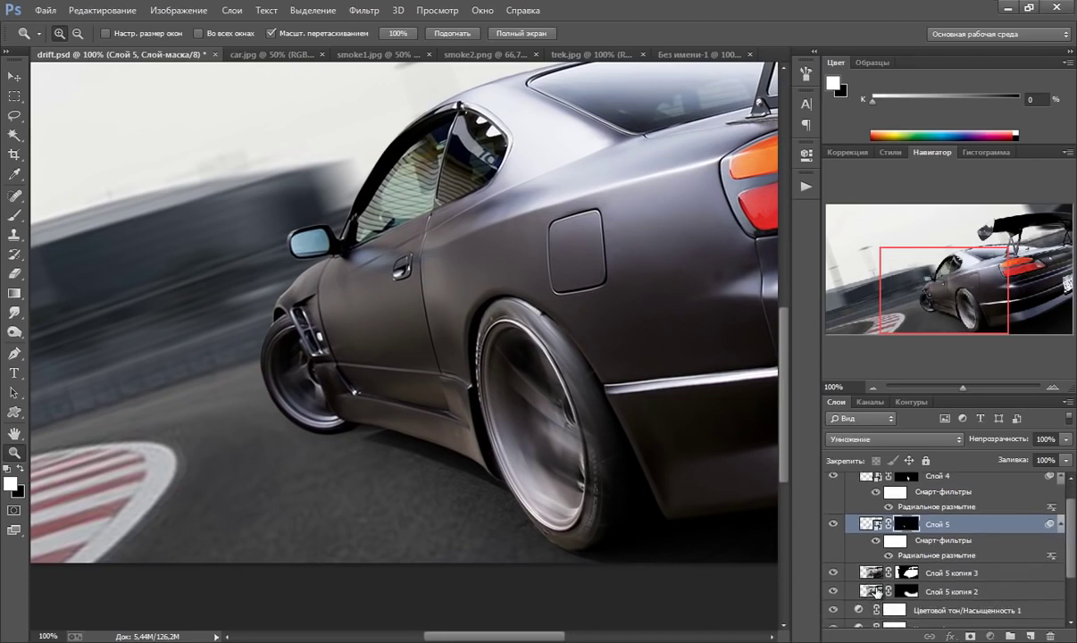
Select the Слой 5 копия 2 layer and switch to the Brush tool
click(952, 591)
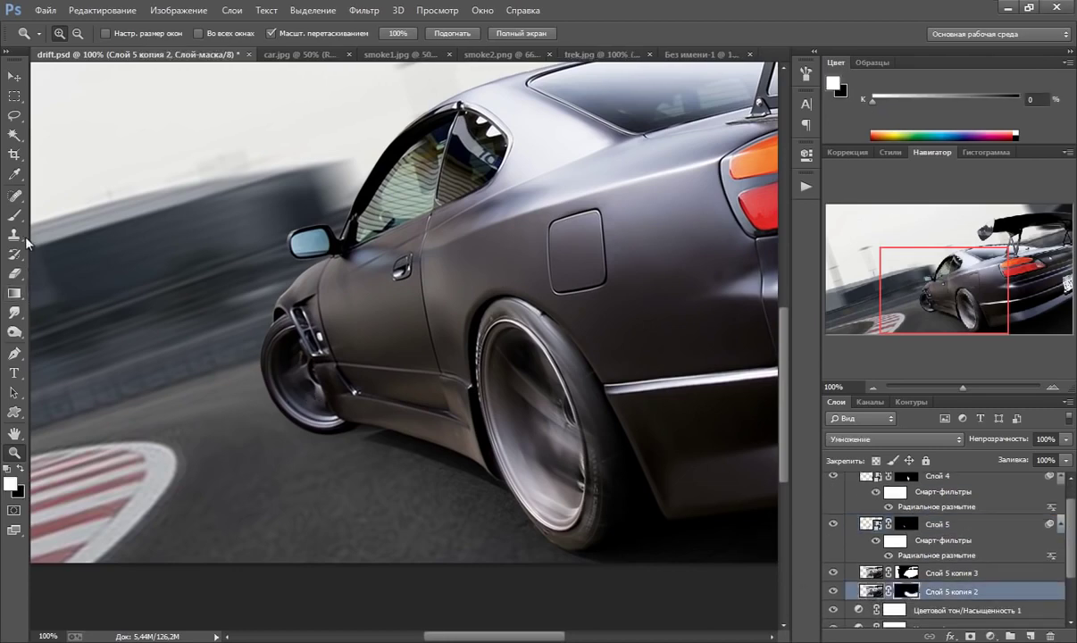
click(14, 216)
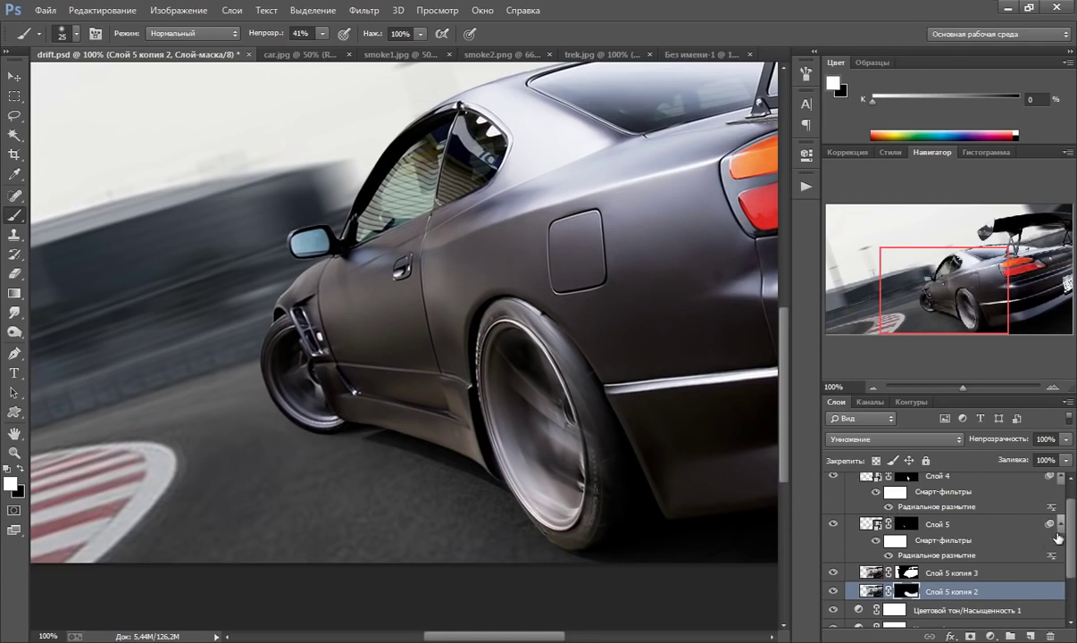
scroll(1073, 551, up, 1)
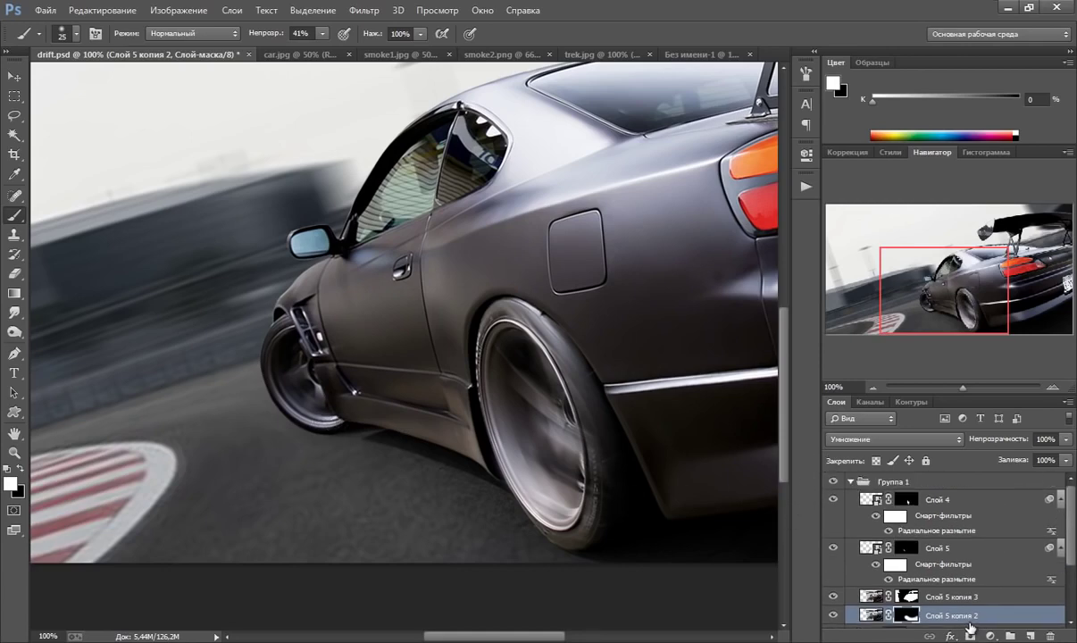
Rename the Группа 1 layer group to 'Авто'
key(ctrl+2)
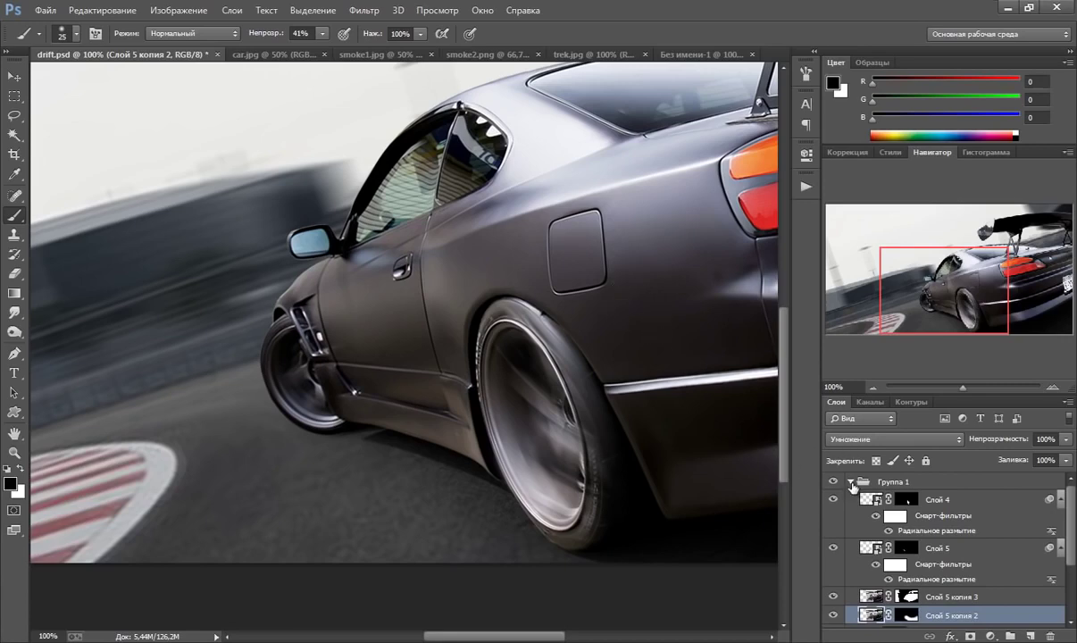
double_click(852, 484)
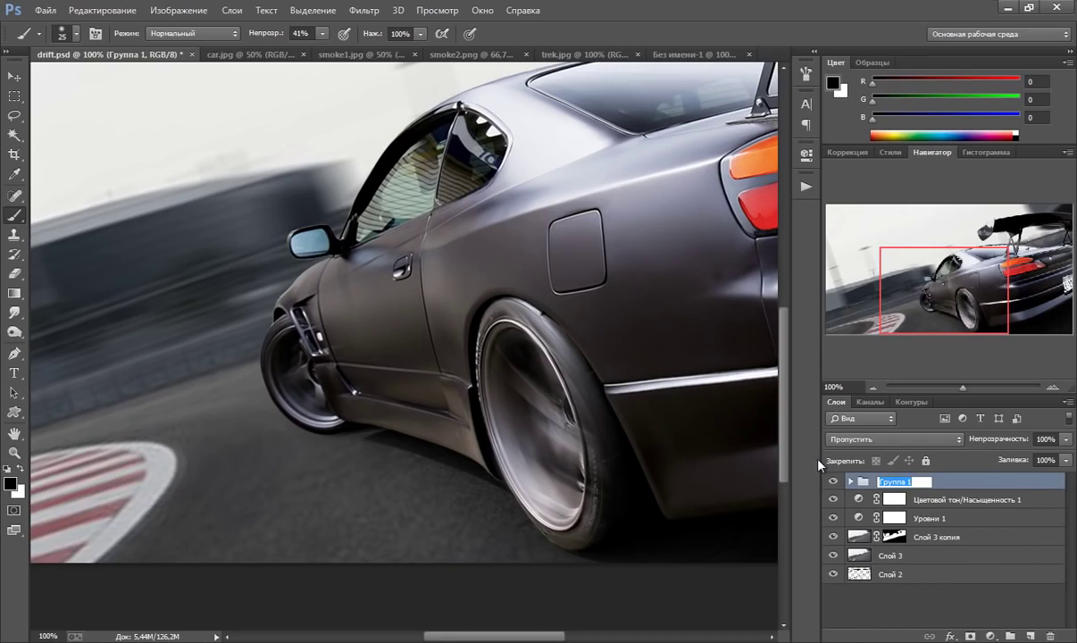
text(А)
text(вто)
key(Return)
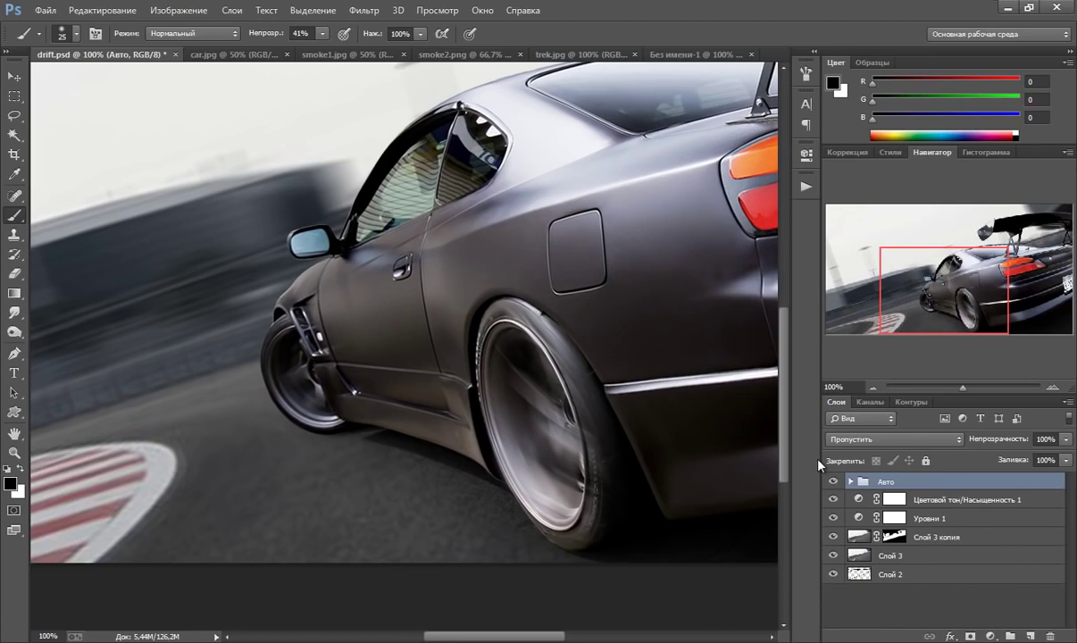
Fit the whole image on screen with the Zoom tool
click(14, 453)
right_click(395, 366)
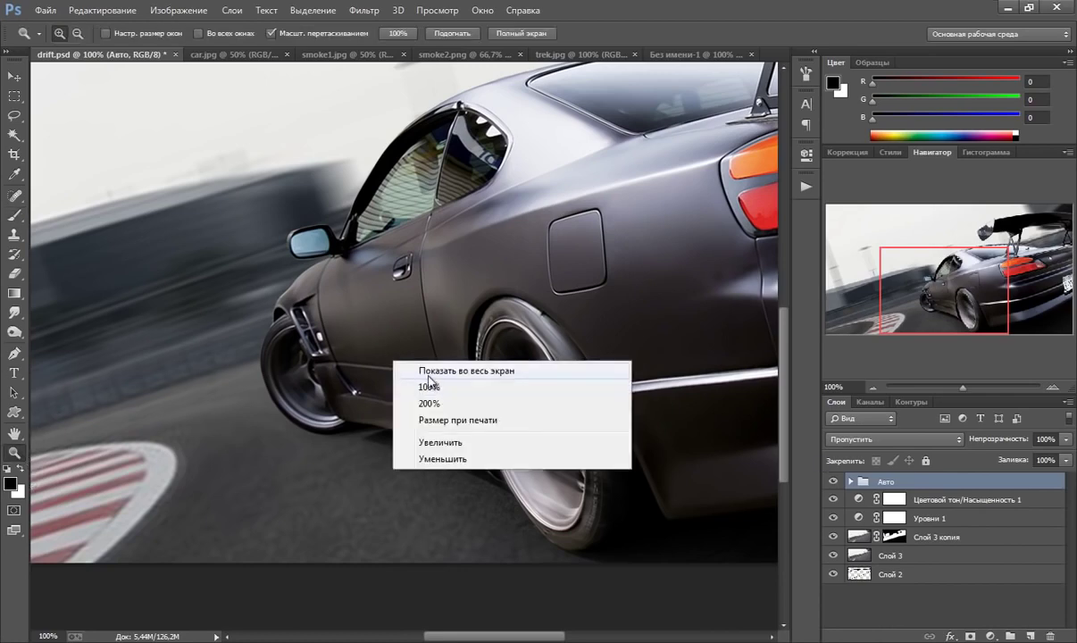
click(411, 370)
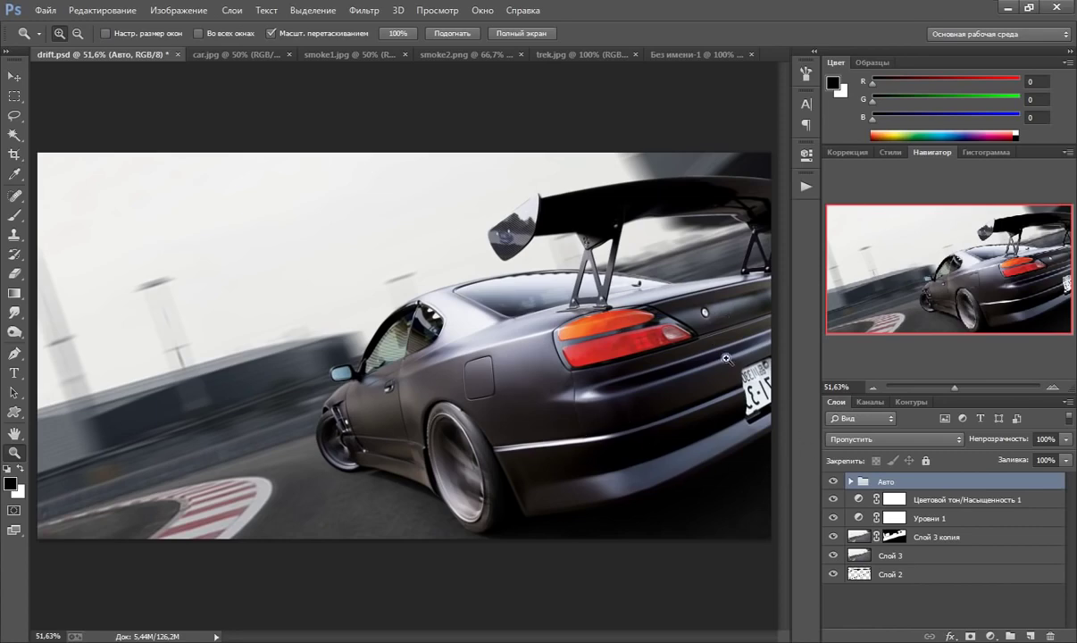
Add a Hue/Saturation layer clipped to the Авто group with saturation lowered to about -31
click(990, 636)
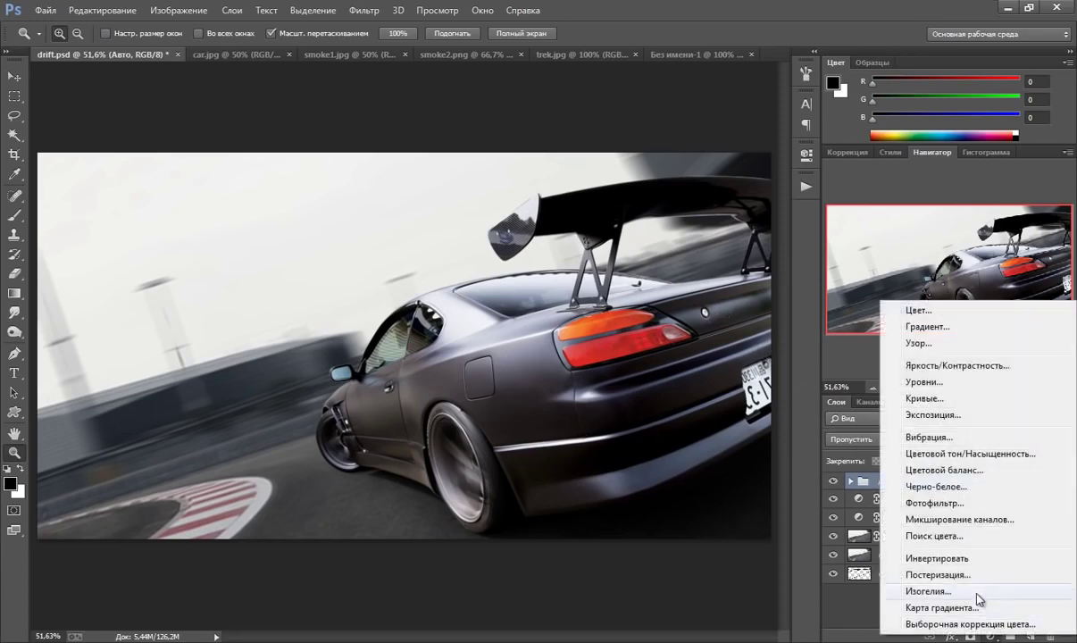
click(920, 454)
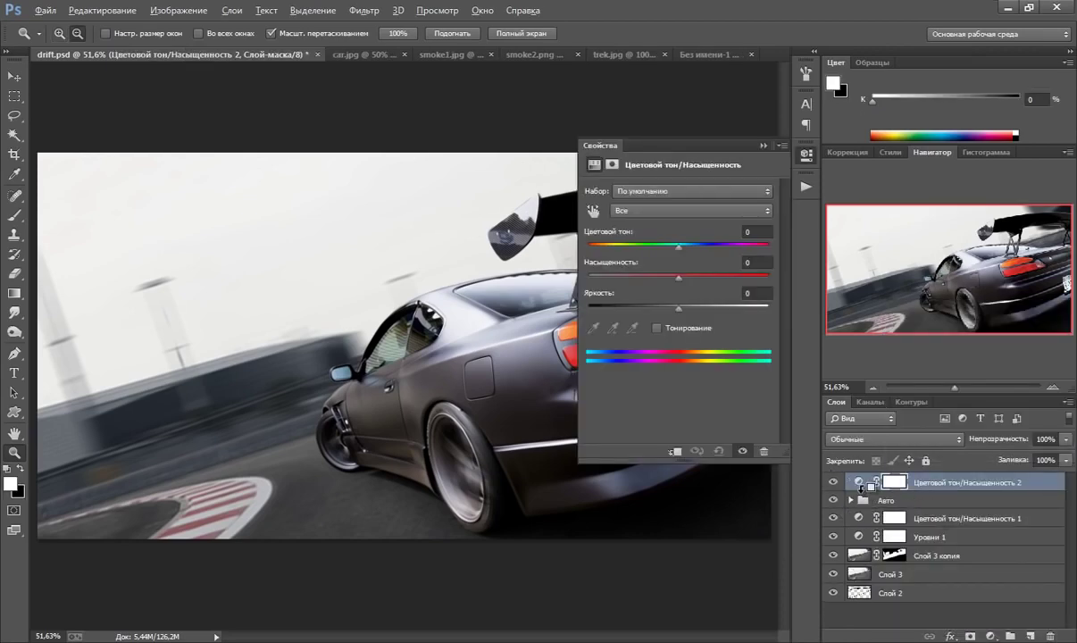
alt+click(860, 490)
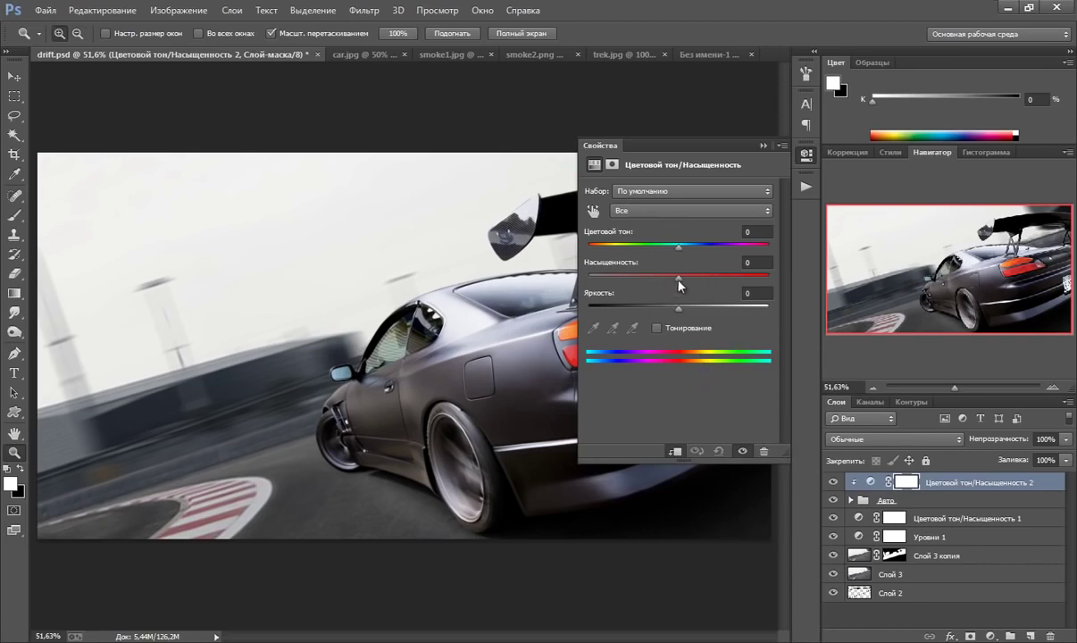
drag(679, 278, 651, 277)
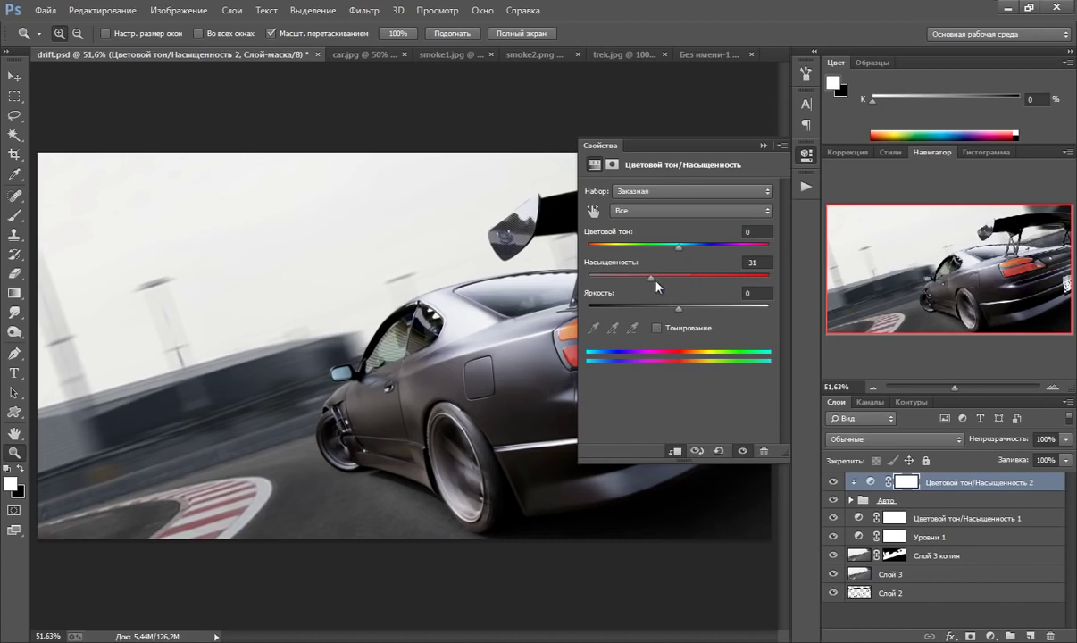
click(763, 147)
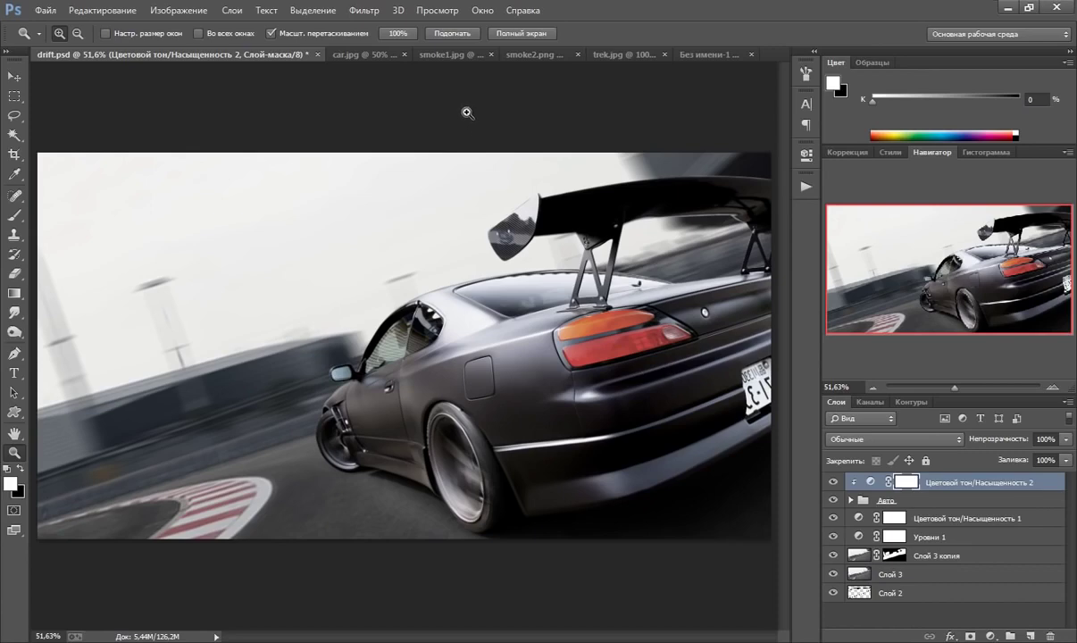
Copy the whole smoke2.png image and paste it into drift.psd as a new layer
click(450, 57)
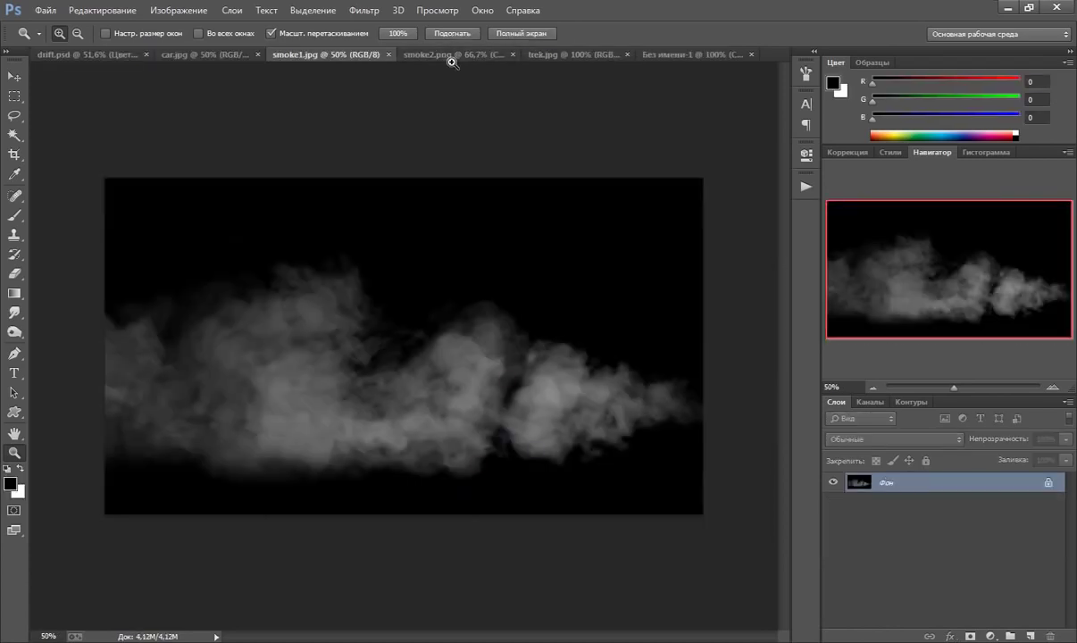
click(478, 56)
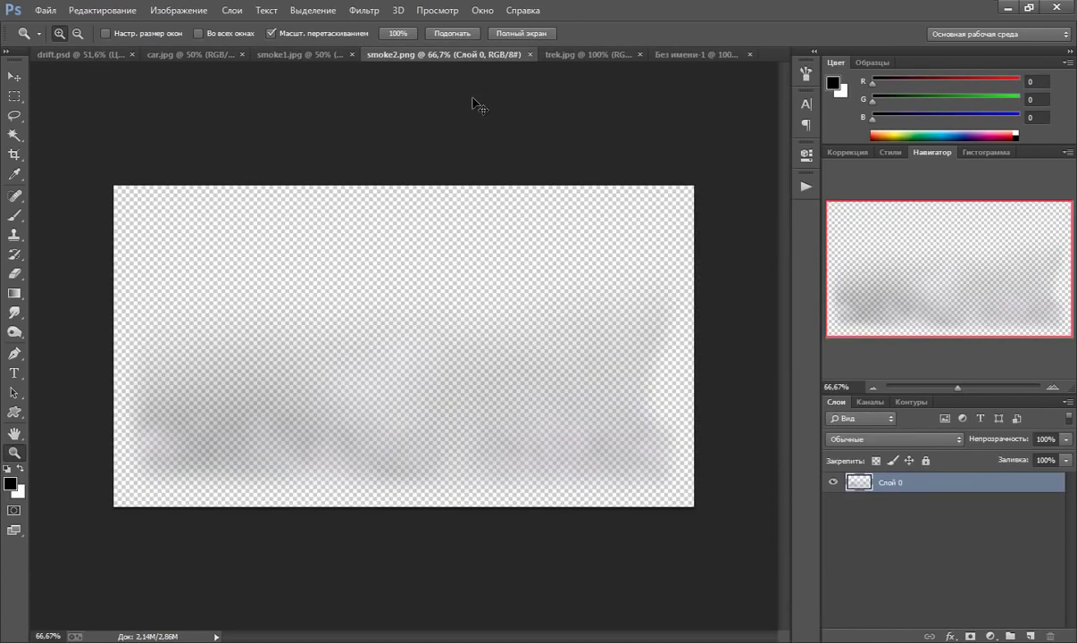
key(ctrl+a)
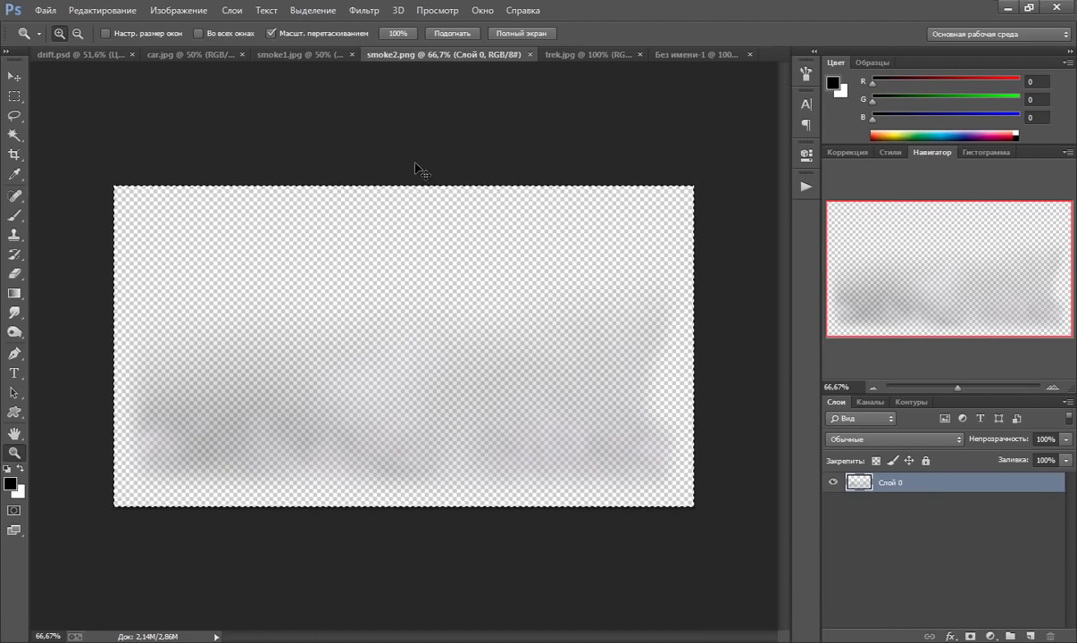
click(85, 56)
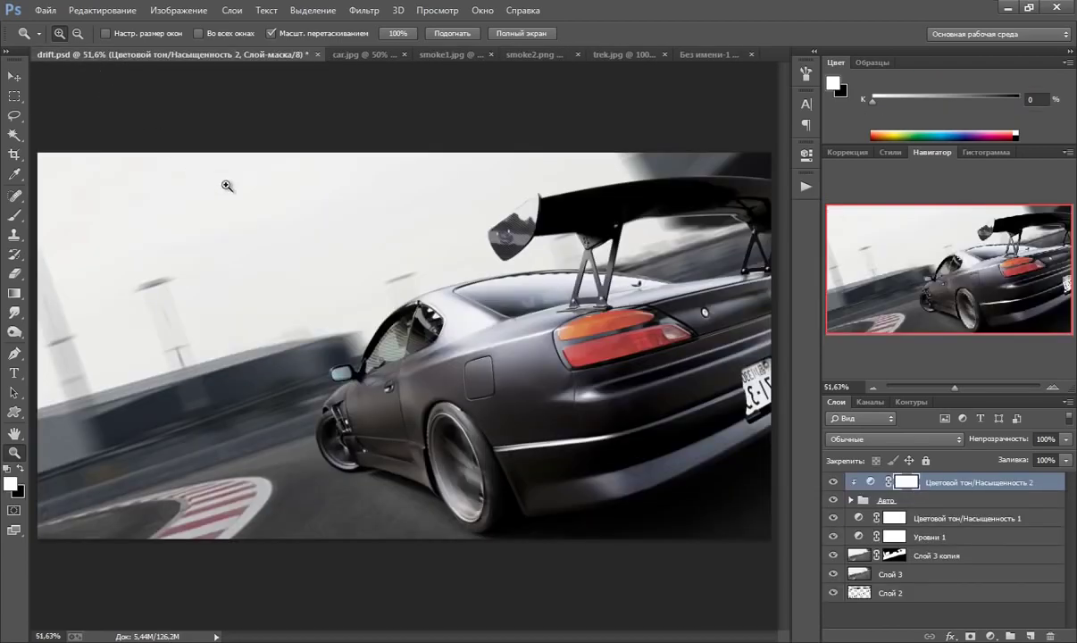
key(ctrl+v)
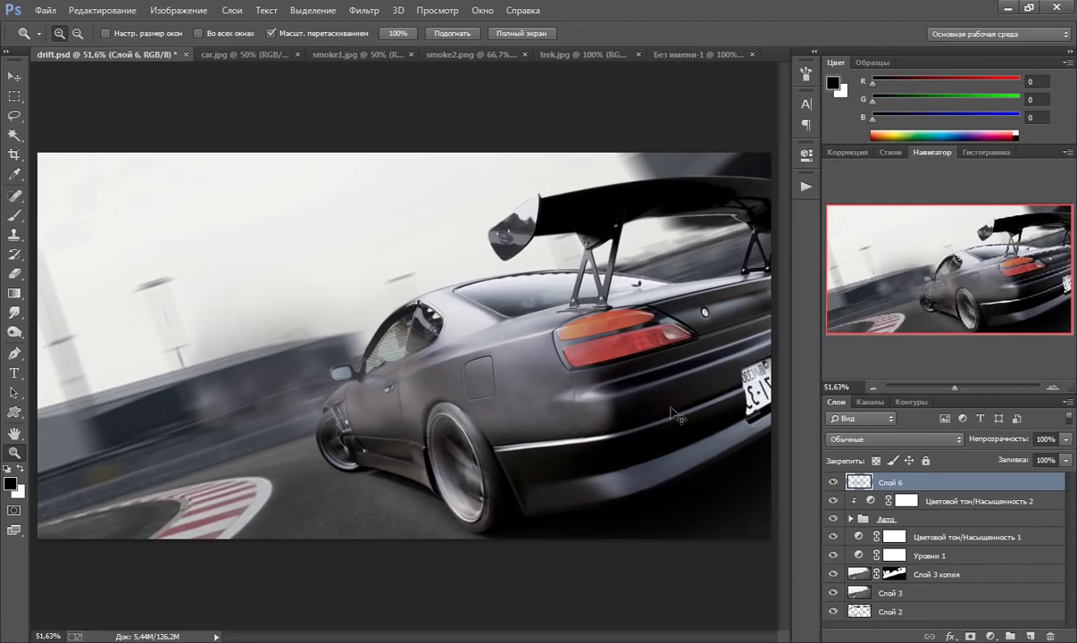
Enlarge the pasted smoke and move it down over the car's rear wheel
key(ctrl+t)
drag(538, 400, 709, 507)
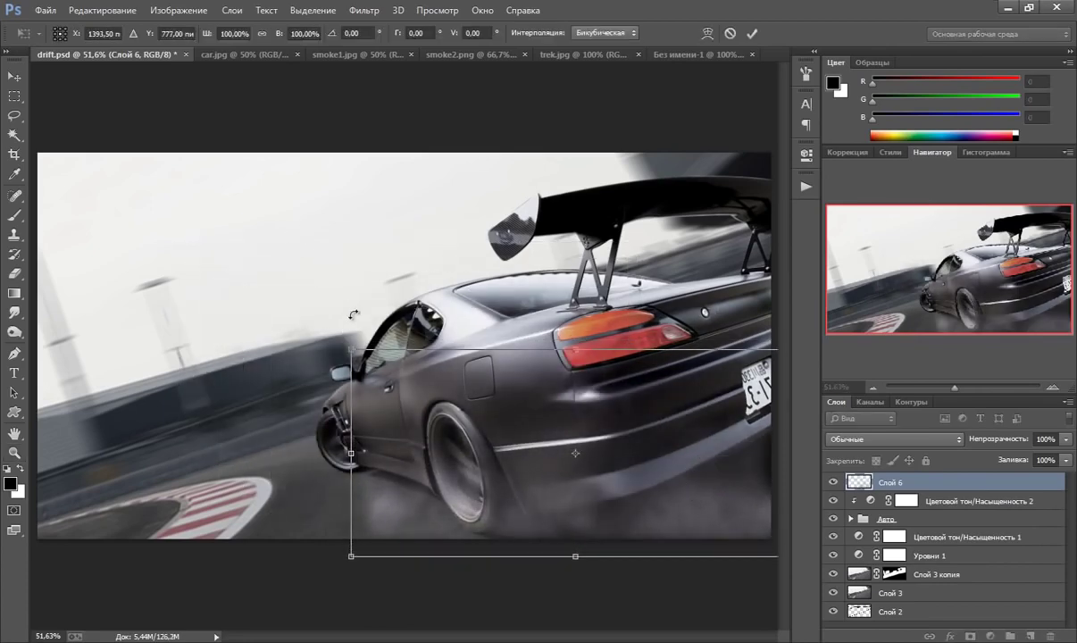
mouse_move(351, 350)
mouse_down()
mouse_move(94, 275)
mouse_move(23, 232)
mouse_up()
drag(390, 398, 394, 394)
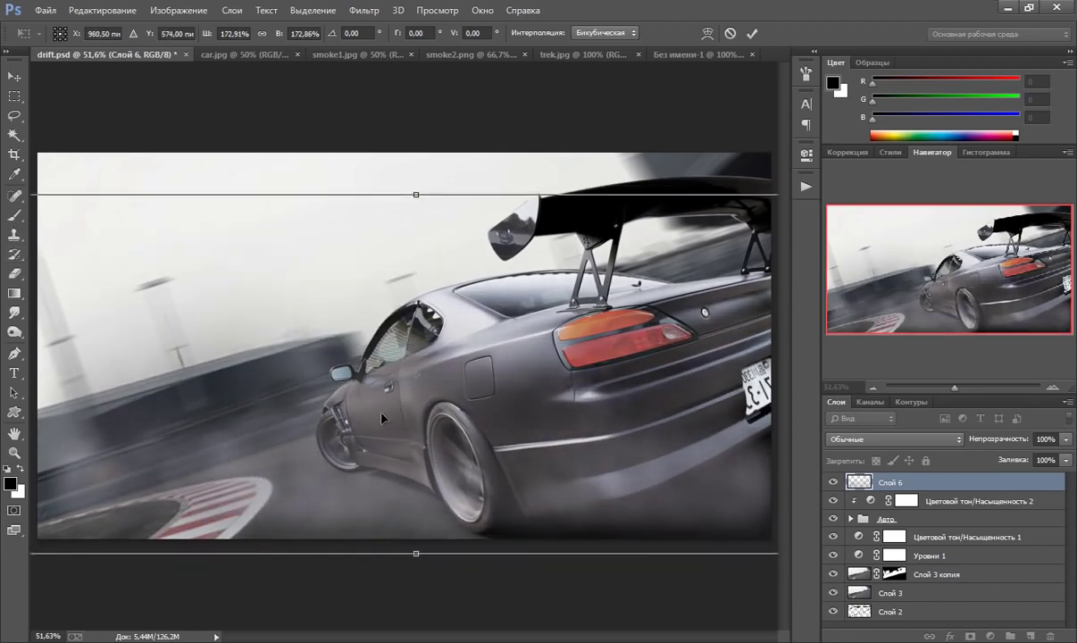
key(Return)
key(z)
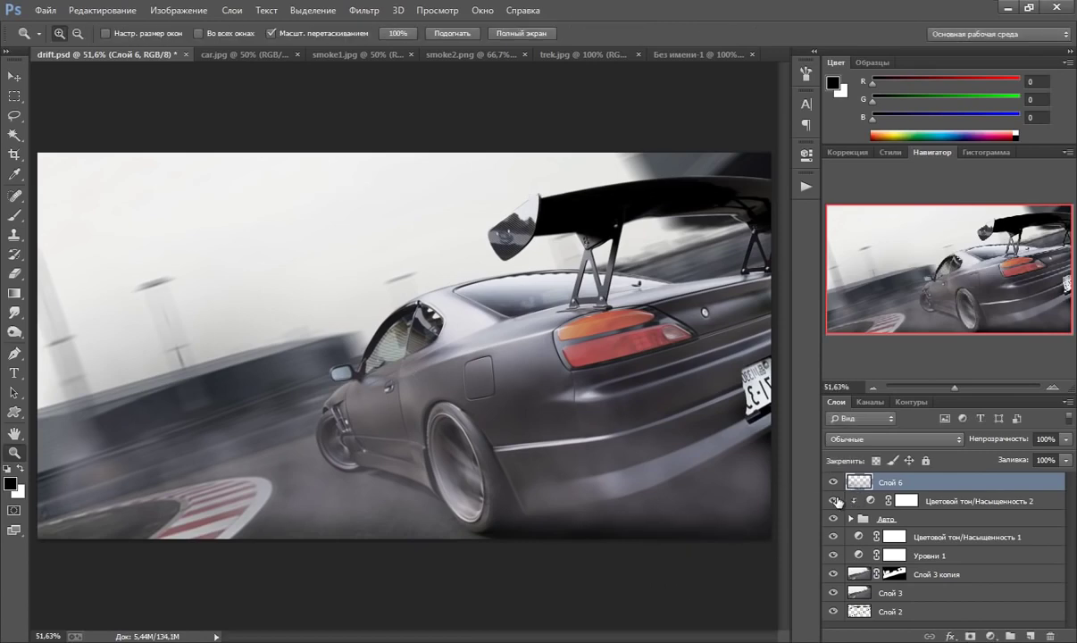
Duplicate the smoke layer as Слой 6 копия and shift it across the image to thicken the haze
key(ctrl+j)
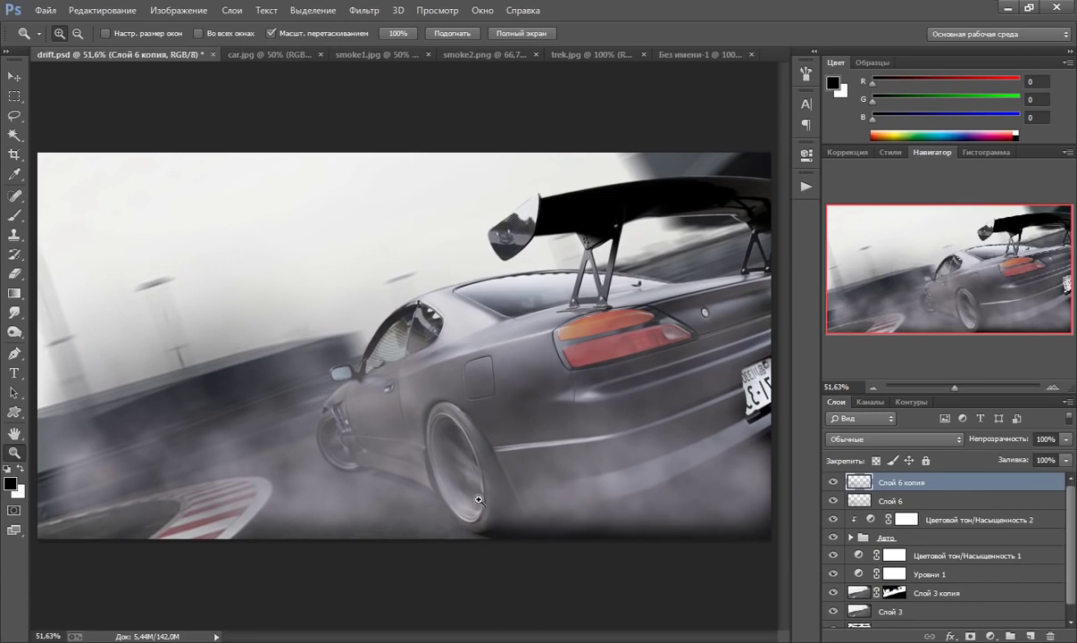
click(14, 76)
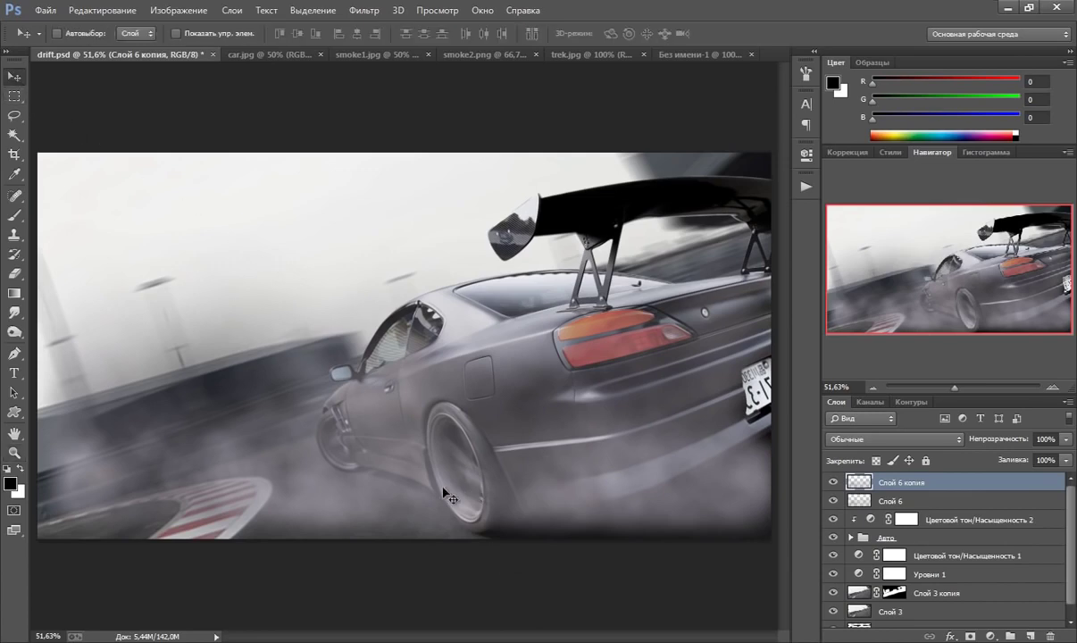
drag(443, 487, 533, 501)
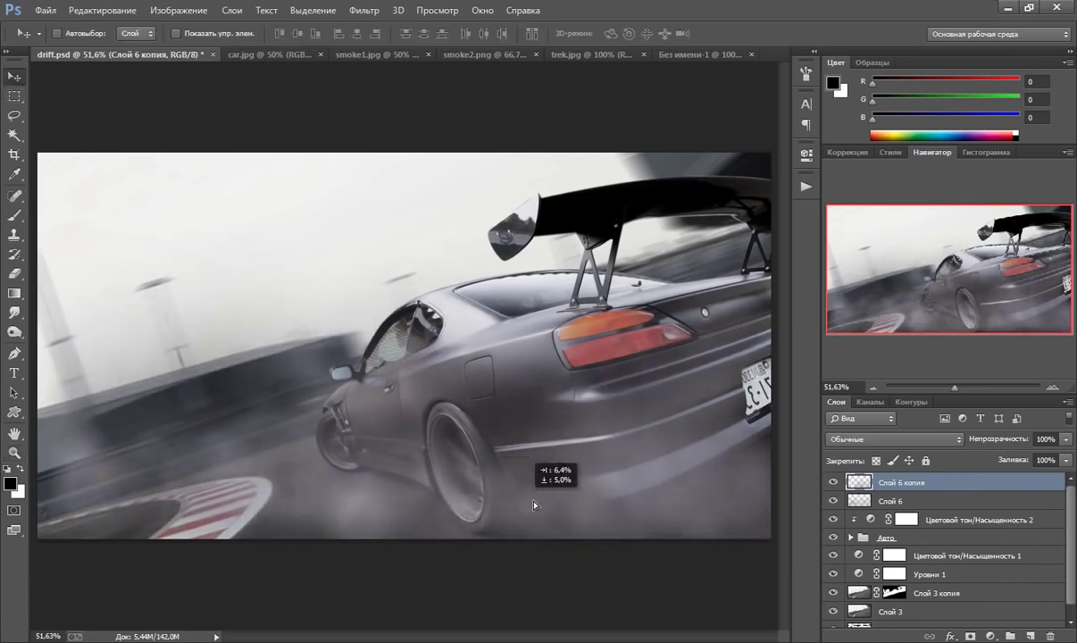
drag(533, 506, 548, 506)
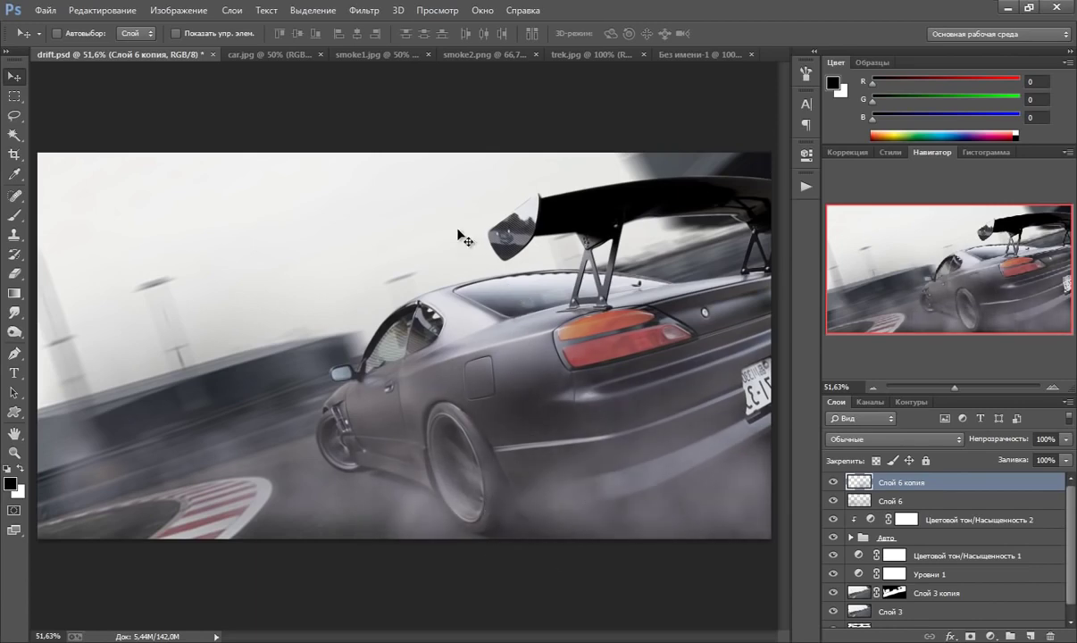
Paste the whole smoke1.jpg image into drift.psd as a Screen-blended layer
click(394, 56)
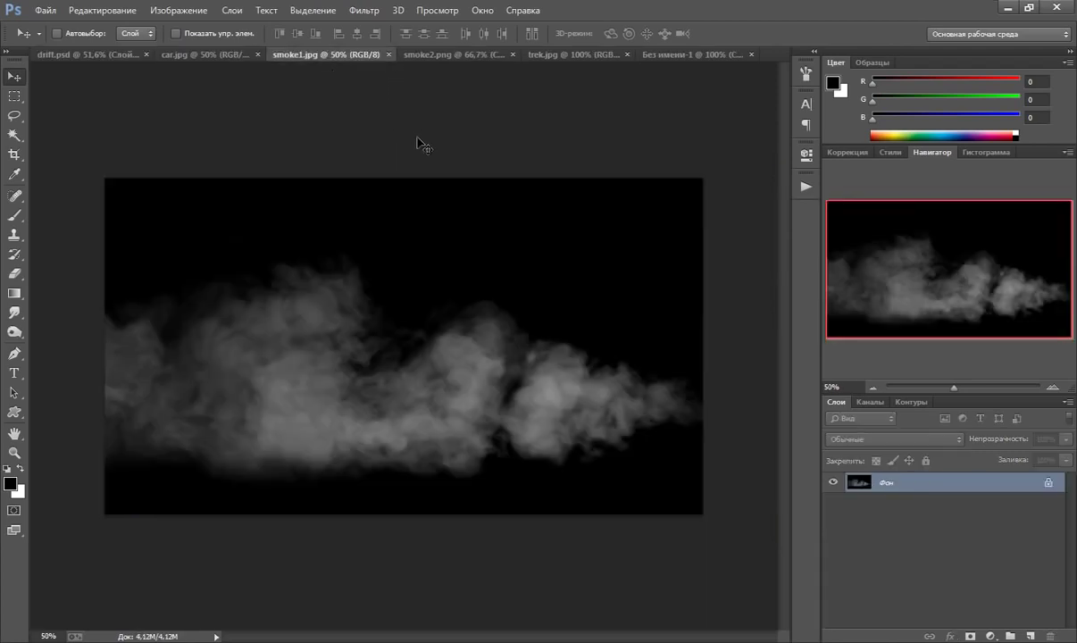
key(ctrl+a)
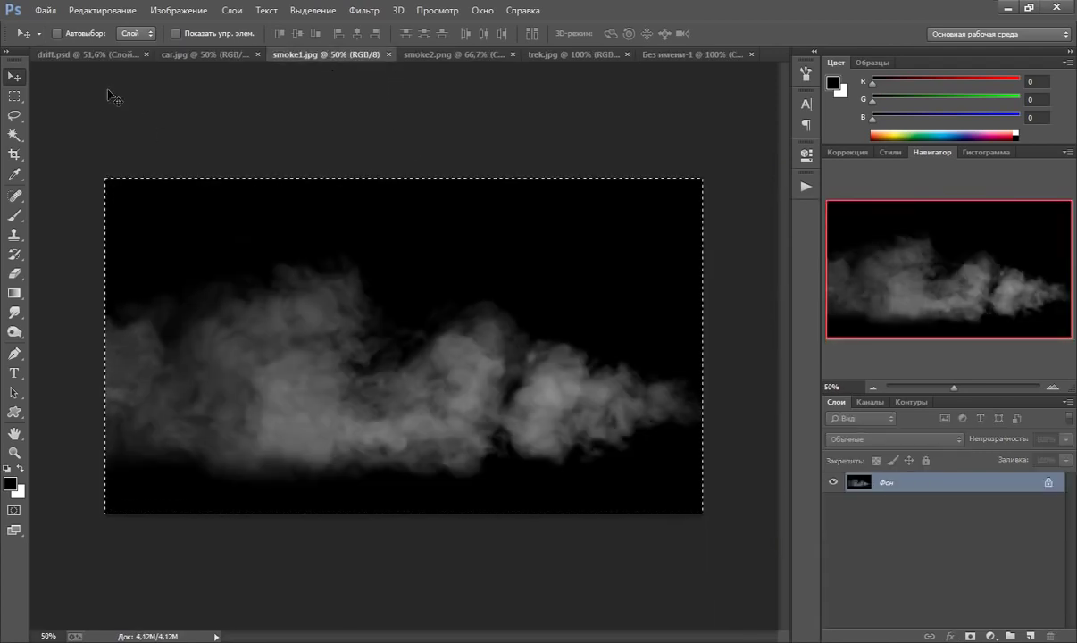
click(90, 55)
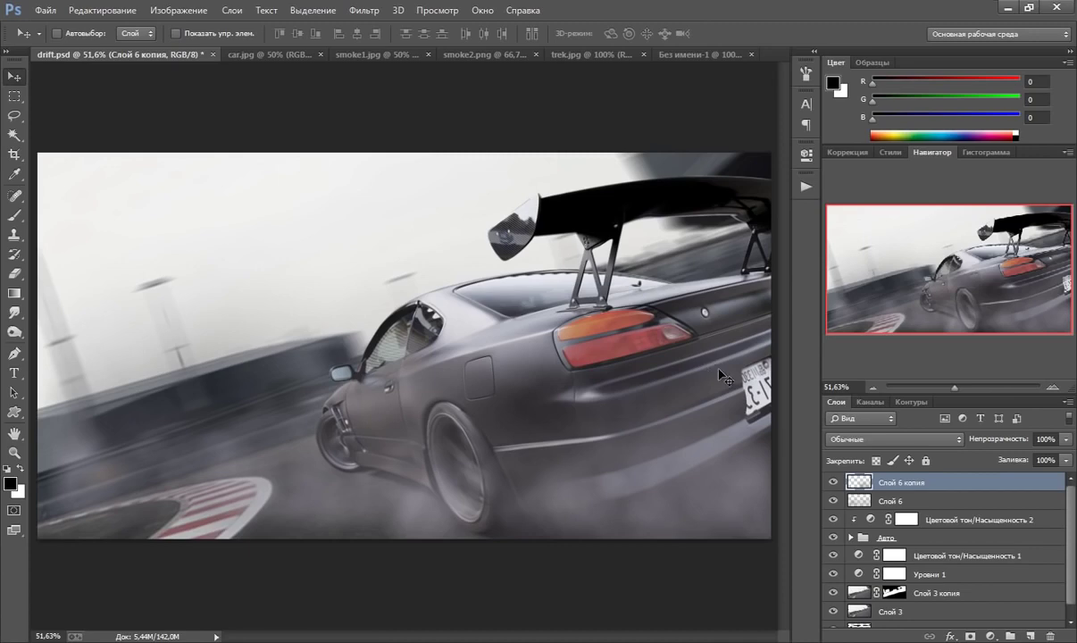
key(ctrl+v)
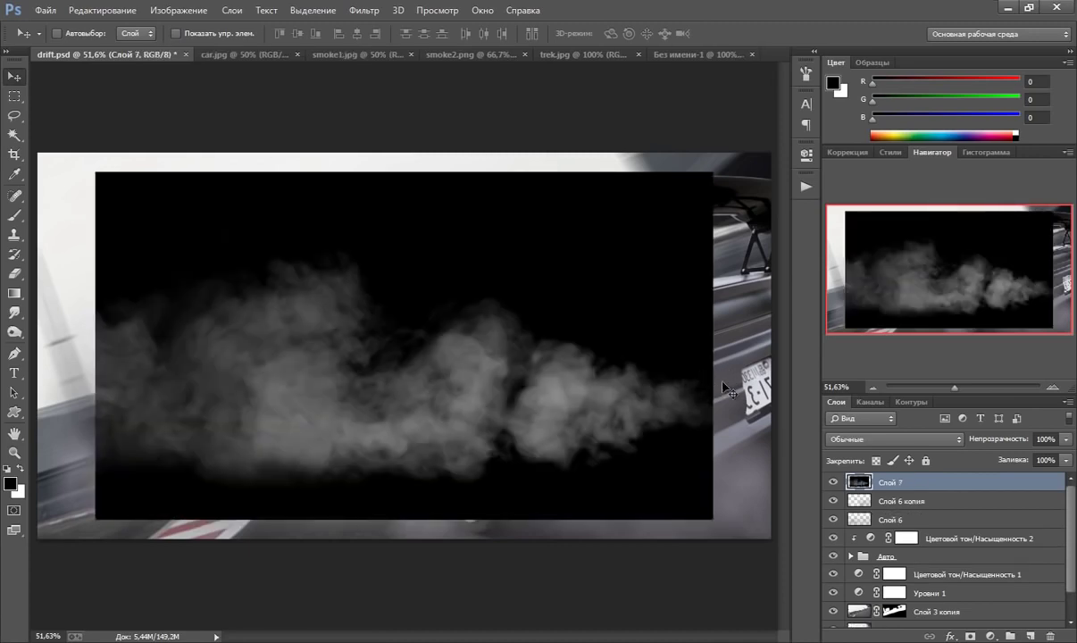
click(875, 439)
click(884, 176)
Flip the smoke, place it low behind the rear wheel, and duplicate the layer
key(ctrl+t)
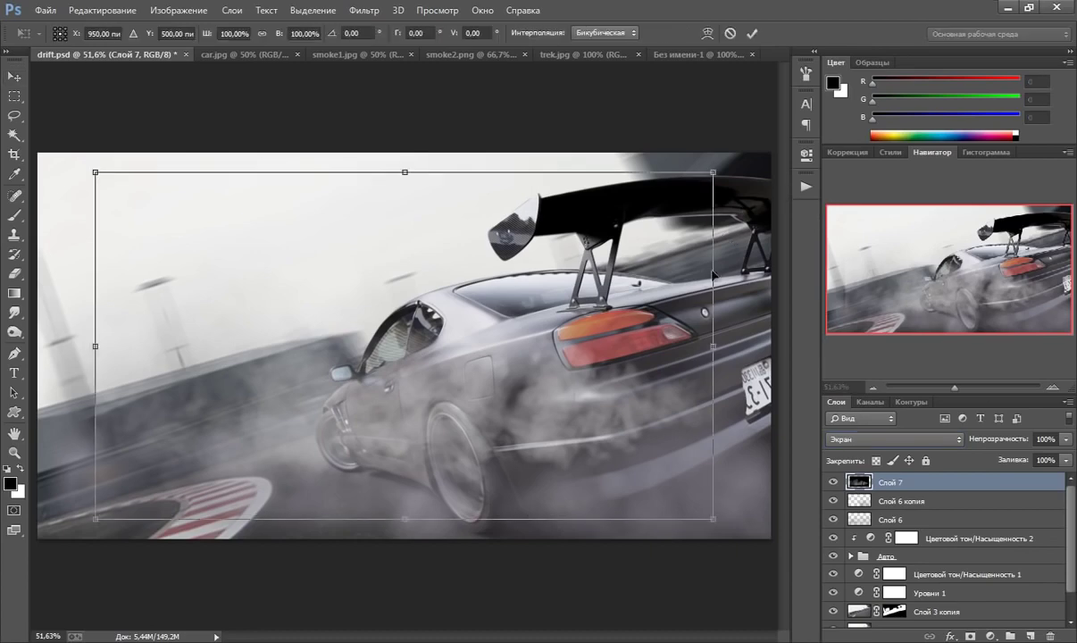
right_click(561, 404)
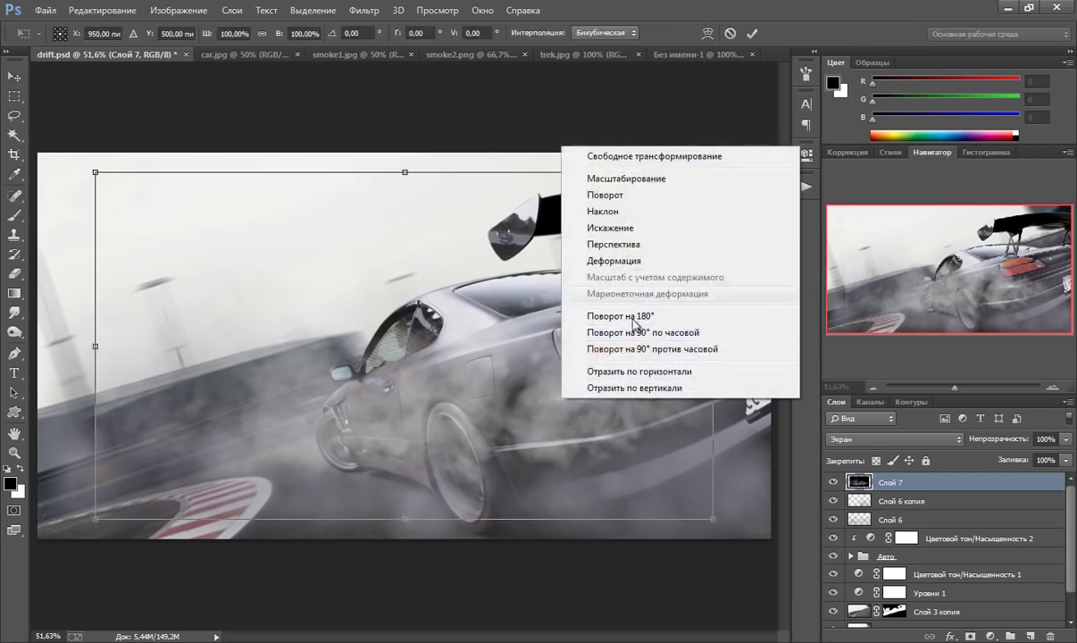
click(639, 371)
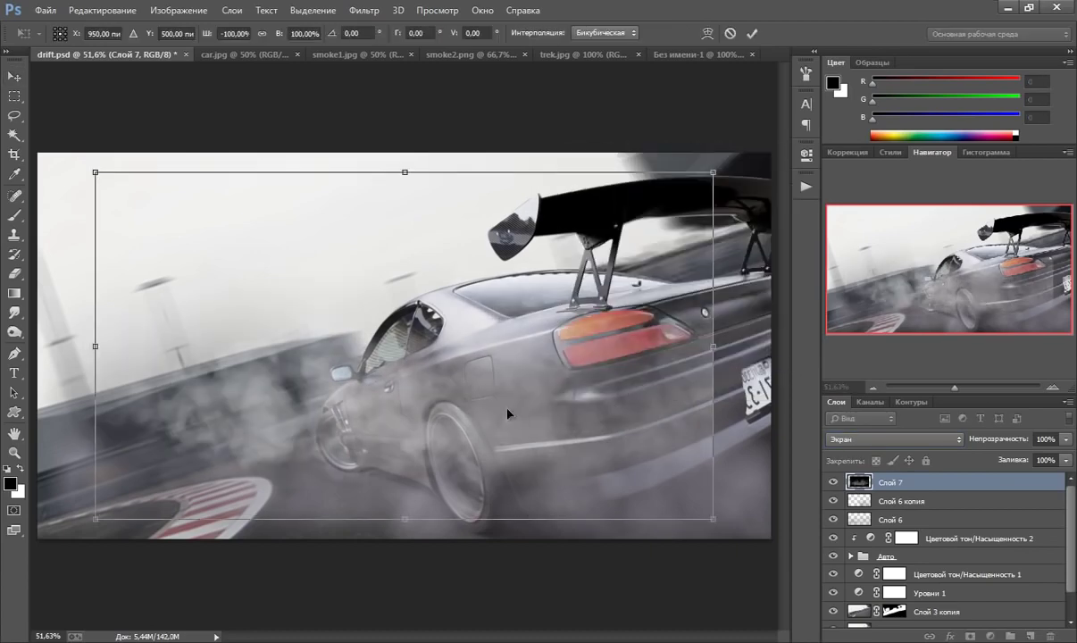
mouse_move(511, 416)
mouse_down()
mouse_move(591, 486)
mouse_move(596, 465)
mouse_move(586, 474)
mouse_up()
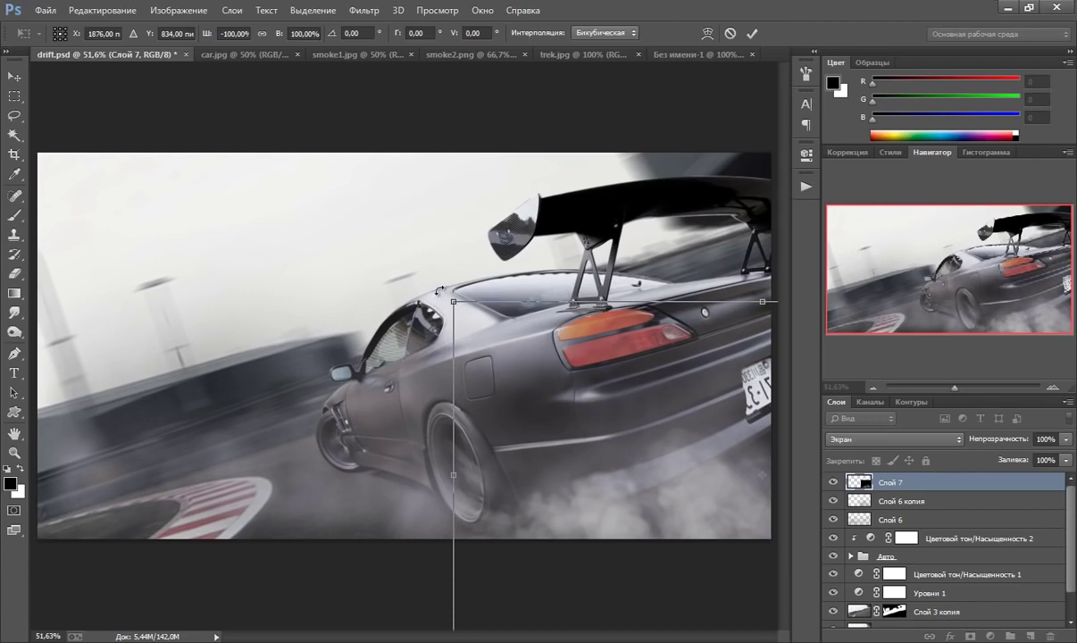
mouse_move(415, 275)
mouse_down()
mouse_move(533, 433)
mouse_move(546, 397)
mouse_up()
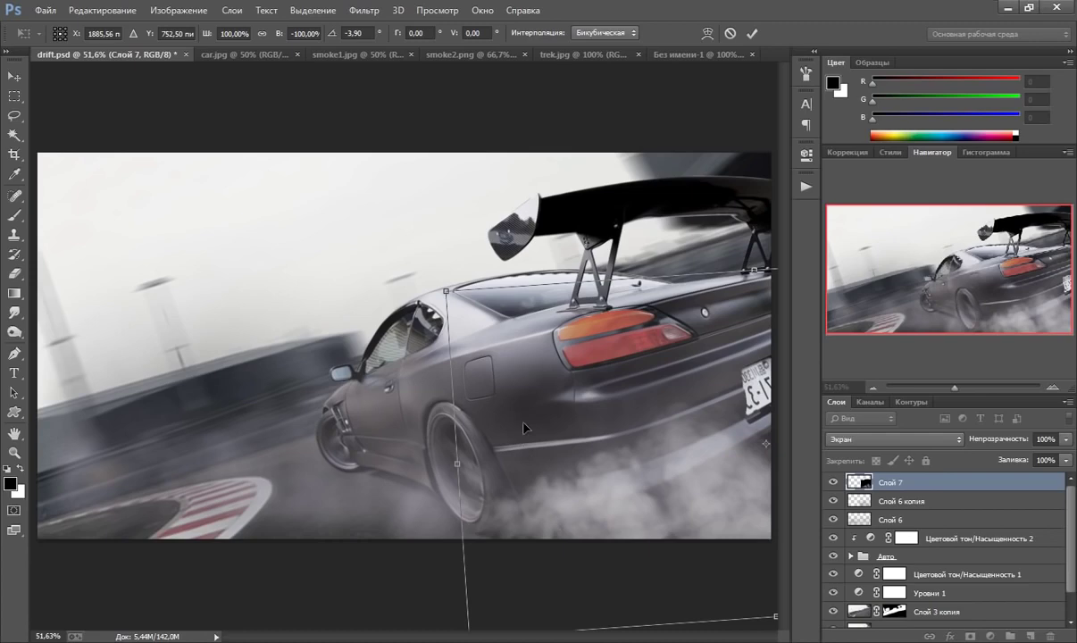
key(Return)
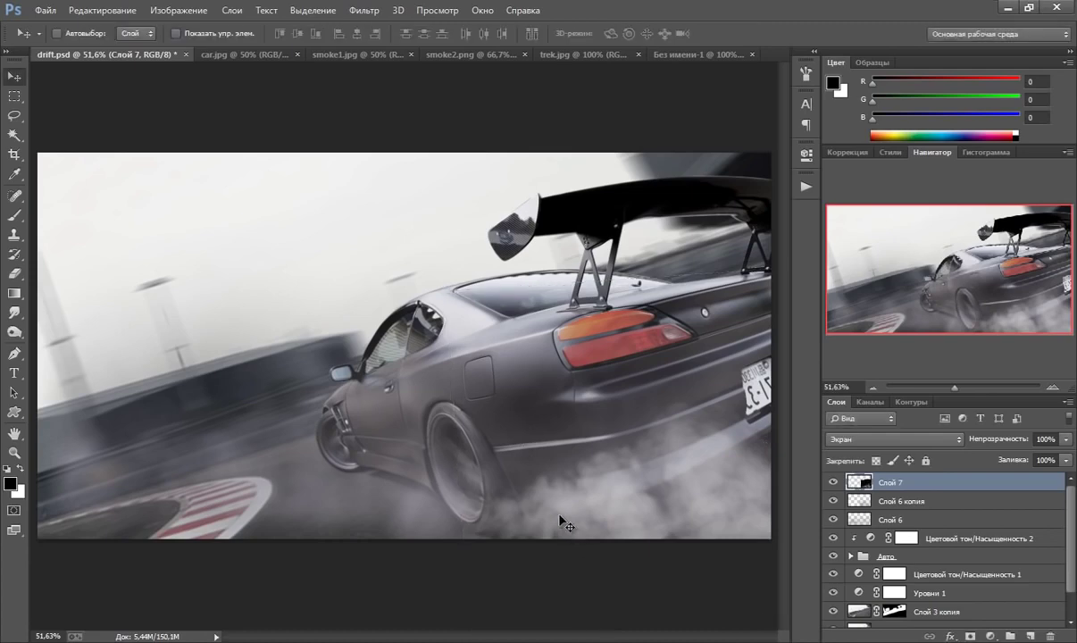
key(ctrl+j)
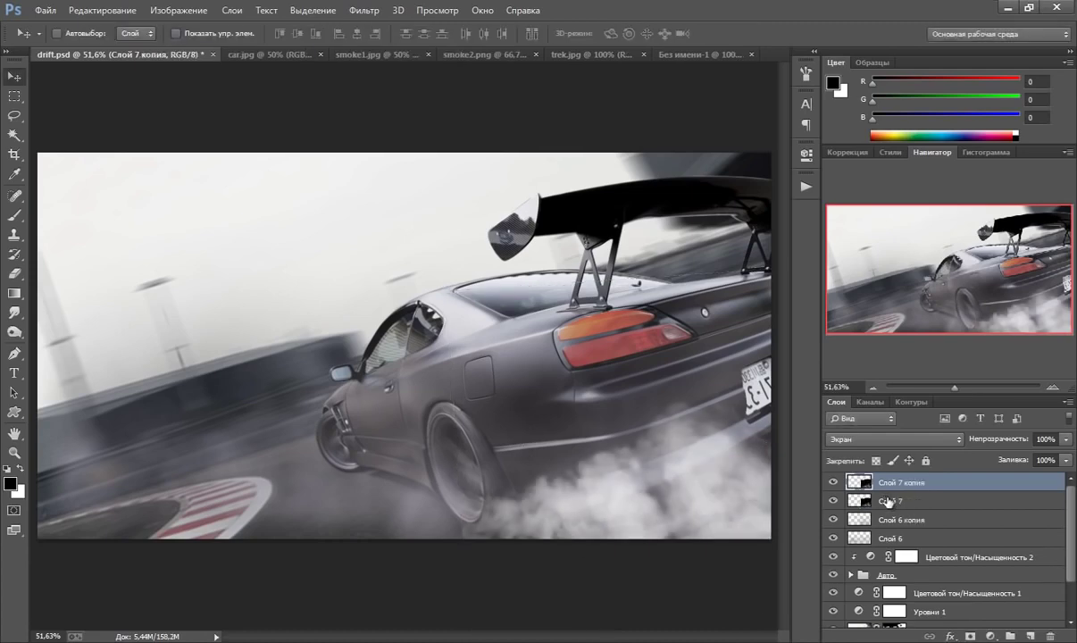
Merge Слой 7 and its copy into one Screen-blended smoke layer
shift+click(887, 501)
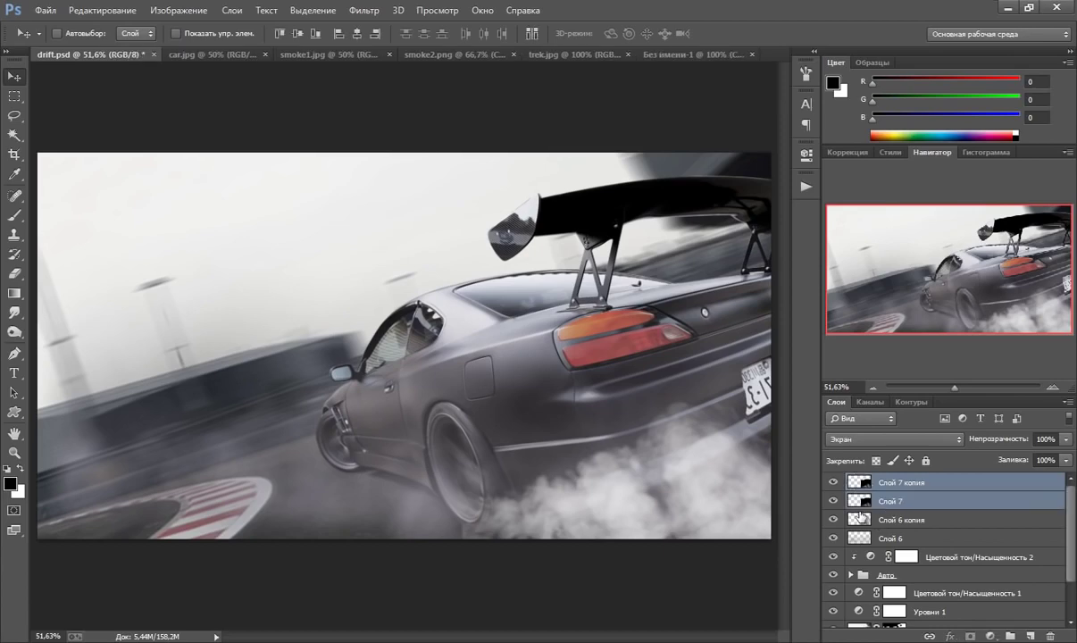
key(ctrl+e)
click(894, 438)
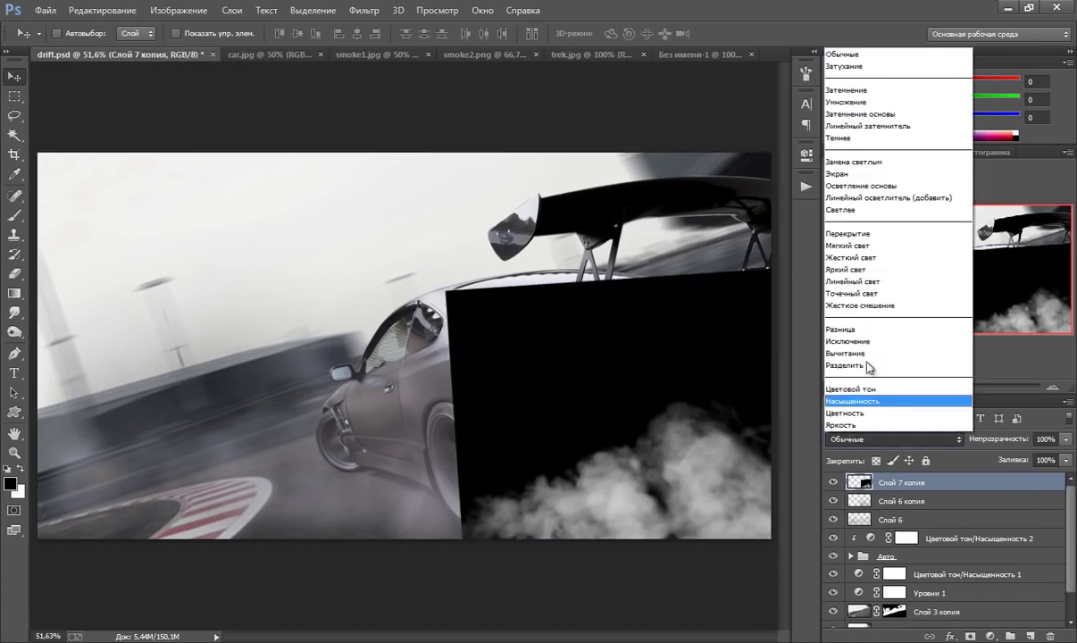
click(844, 174)
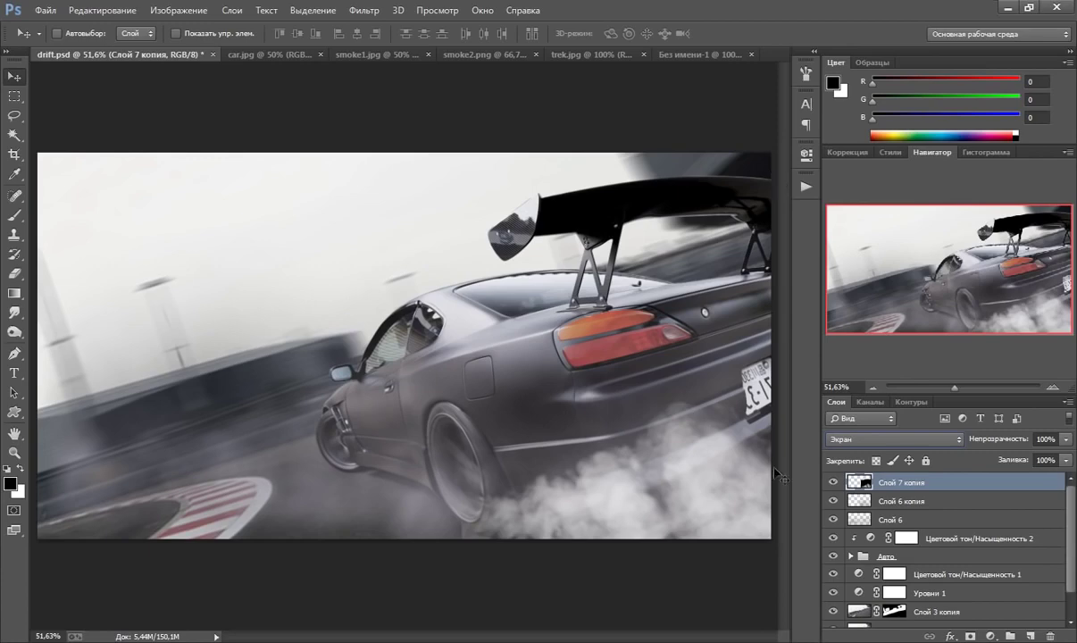
Hide part of the smoke with a black-brushed layer mask, then duplicate the layer
click(970, 635)
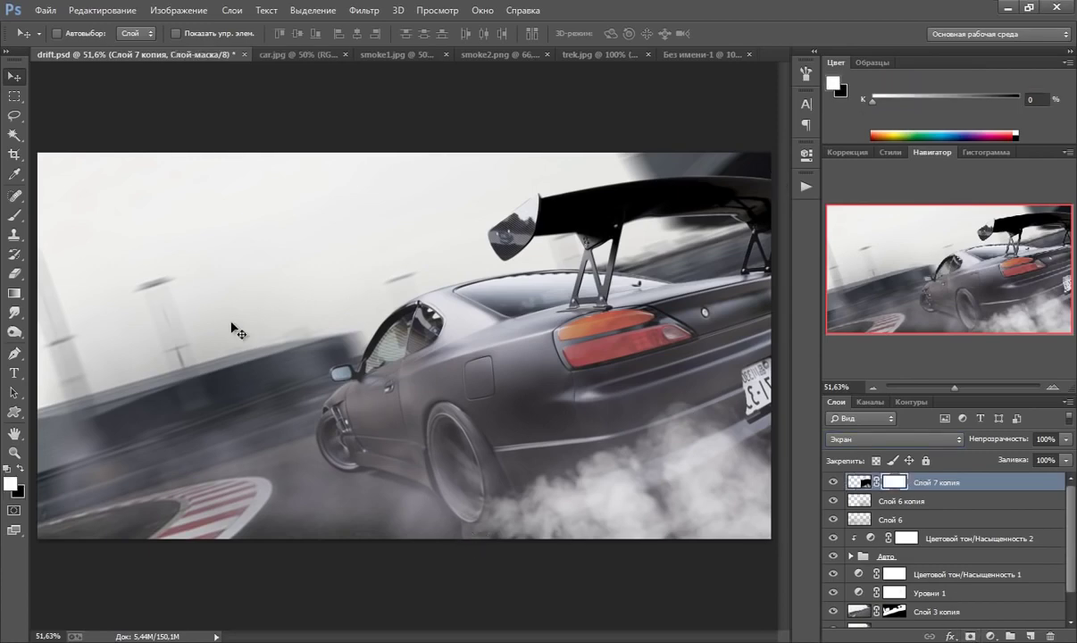
click(15, 215)
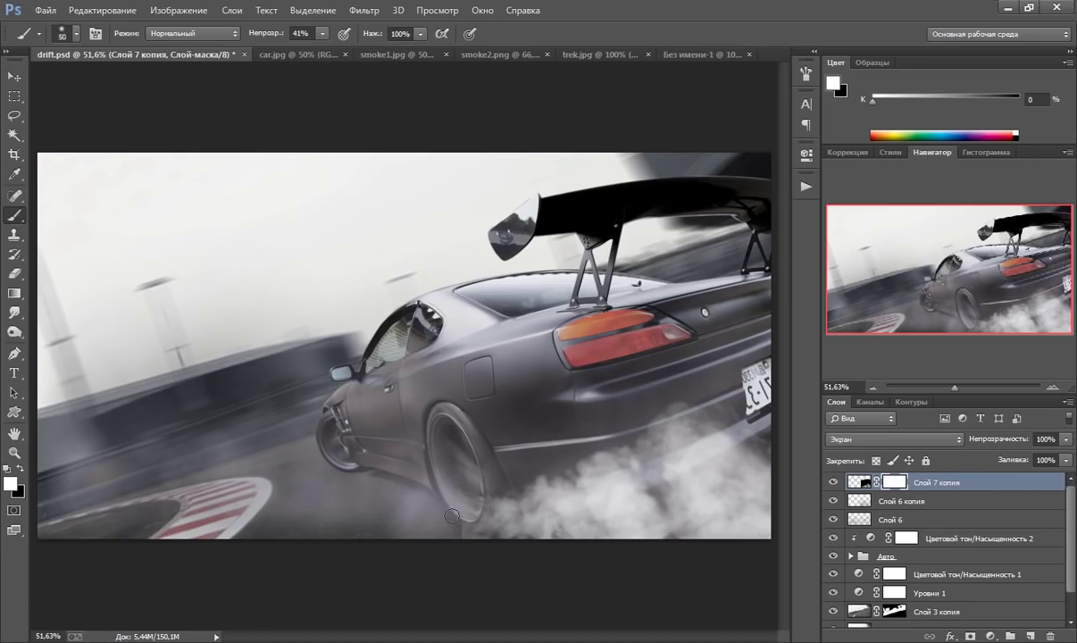
key(x)
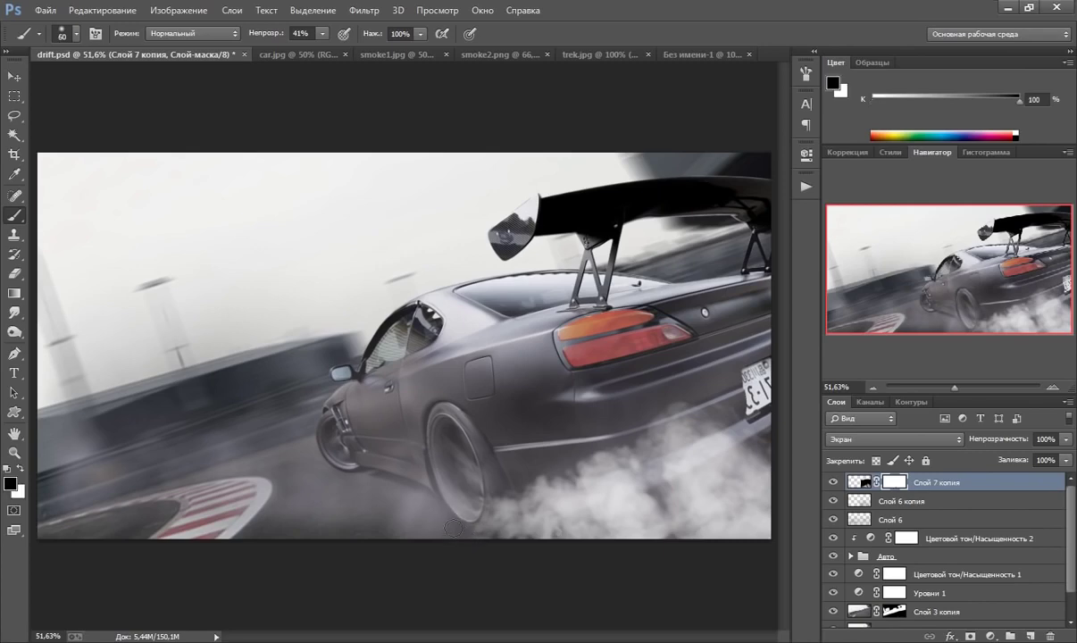
drag(559, 298, 591, 318)
click(859, 482)
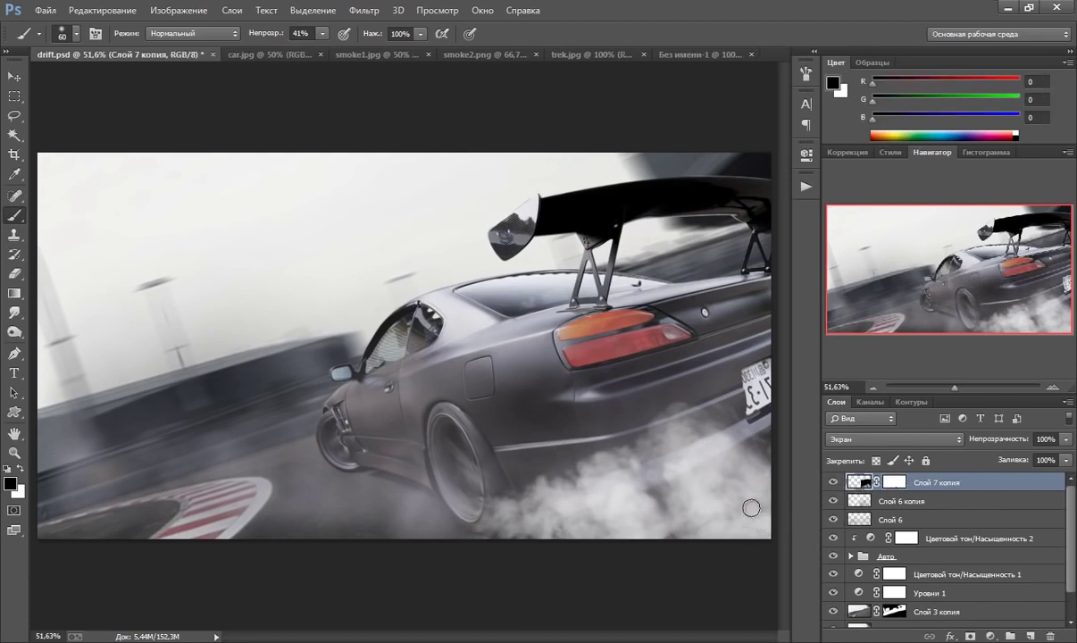
ctrl+alt+click(742, 452)
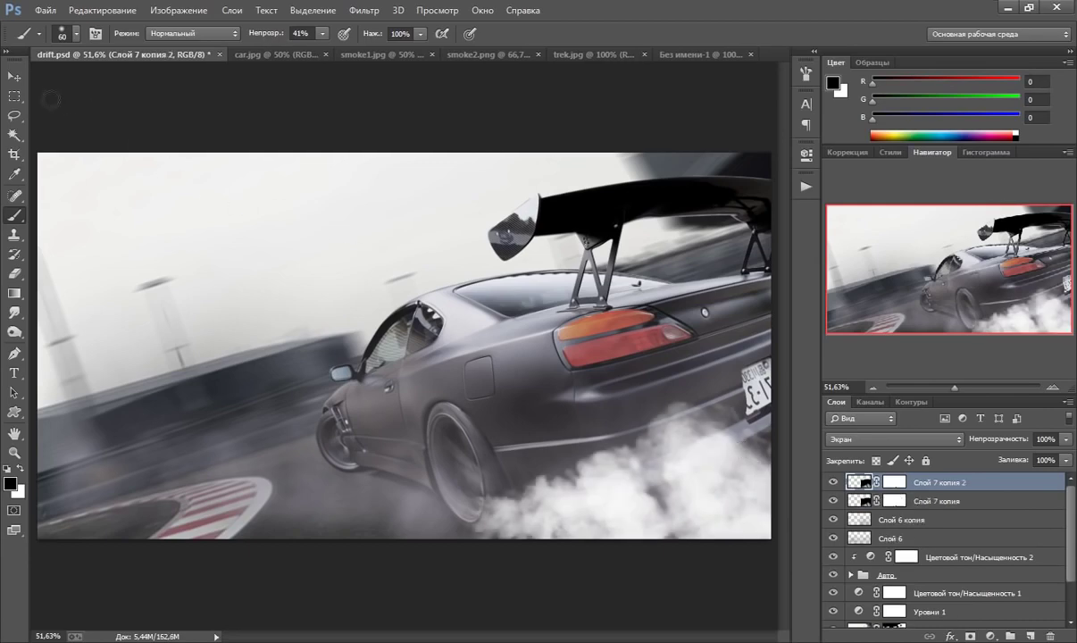
Move Слой 7 копия 2 up-right and rotate it about -55° behind the car's rear
key(v)
drag(641, 469, 714, 377)
key(ctrl+t)
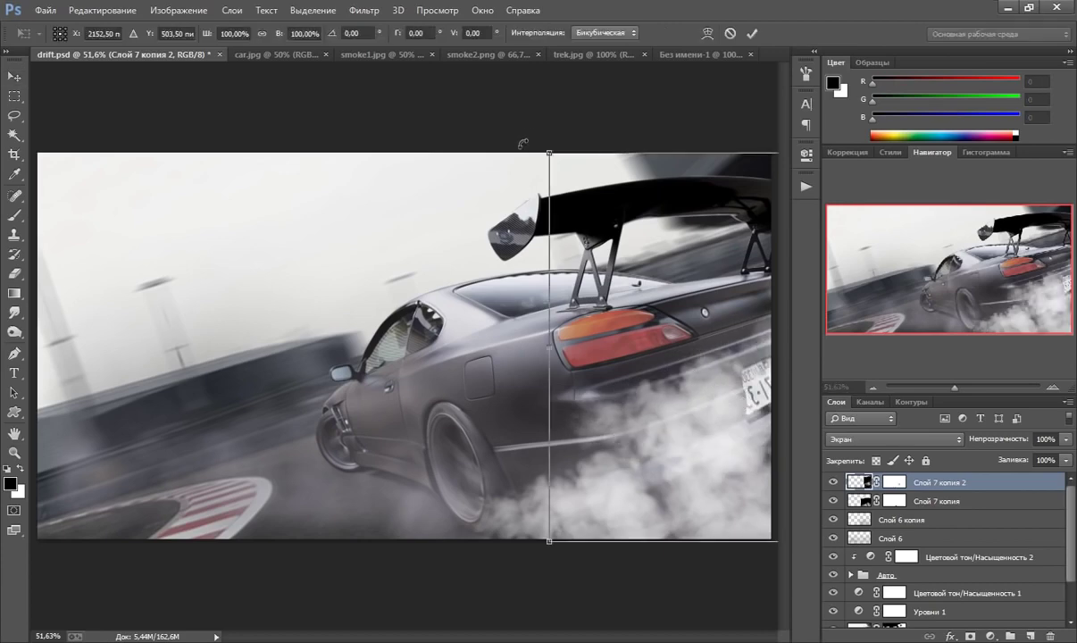
mouse_move(523, 143)
mouse_down()
mouse_move(506, 525)
mouse_move(647, 373)
mouse_up()
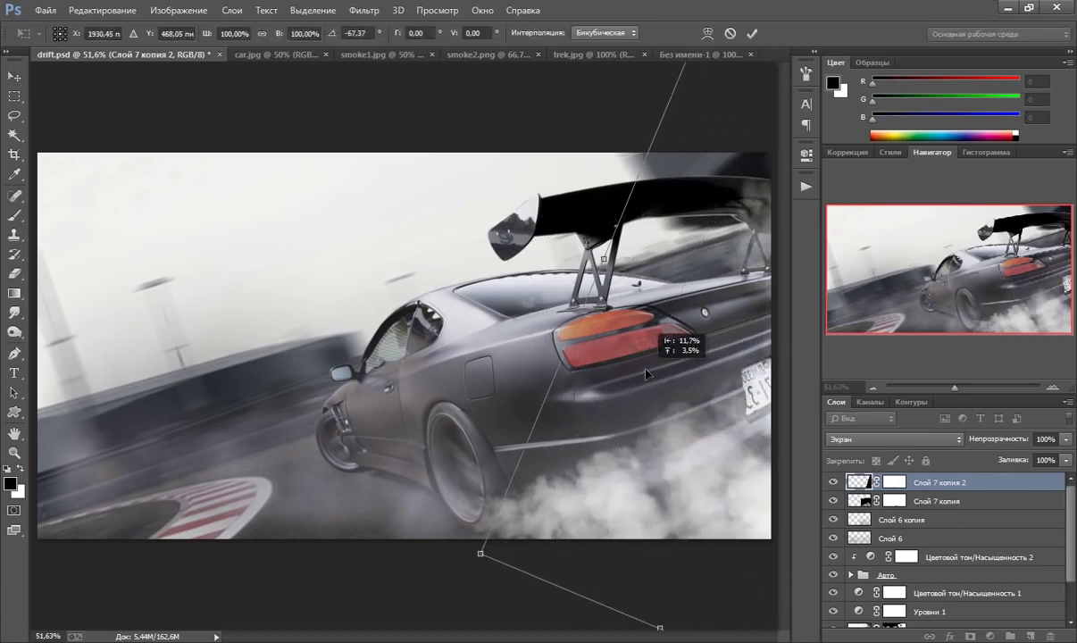
drag(558, 189, 560, 270)
drag(736, 302, 694, 351)
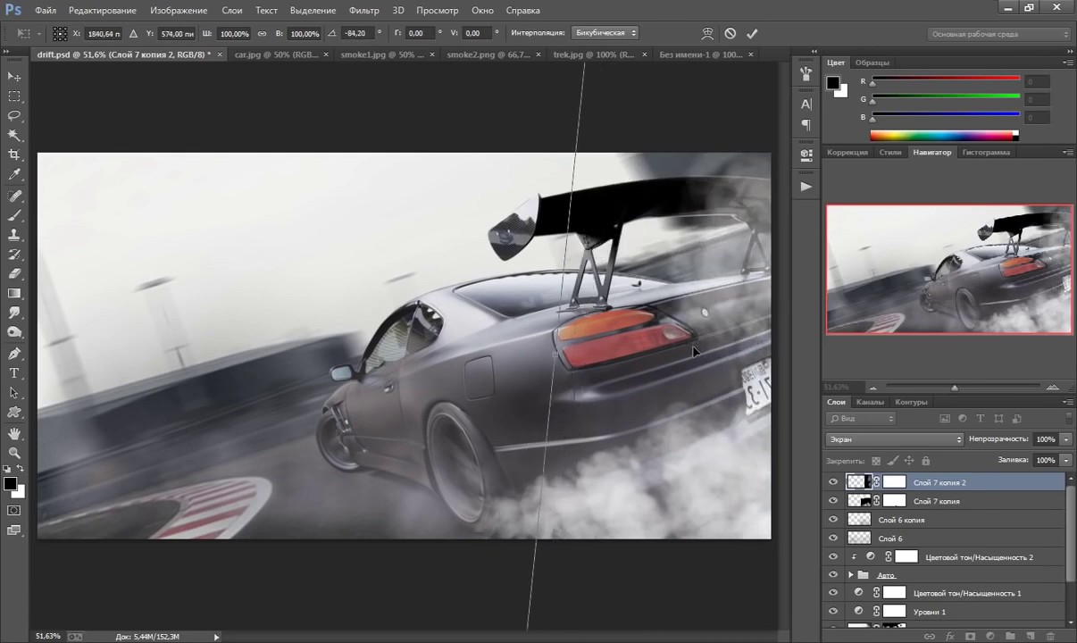
drag(480, 320, 559, 261)
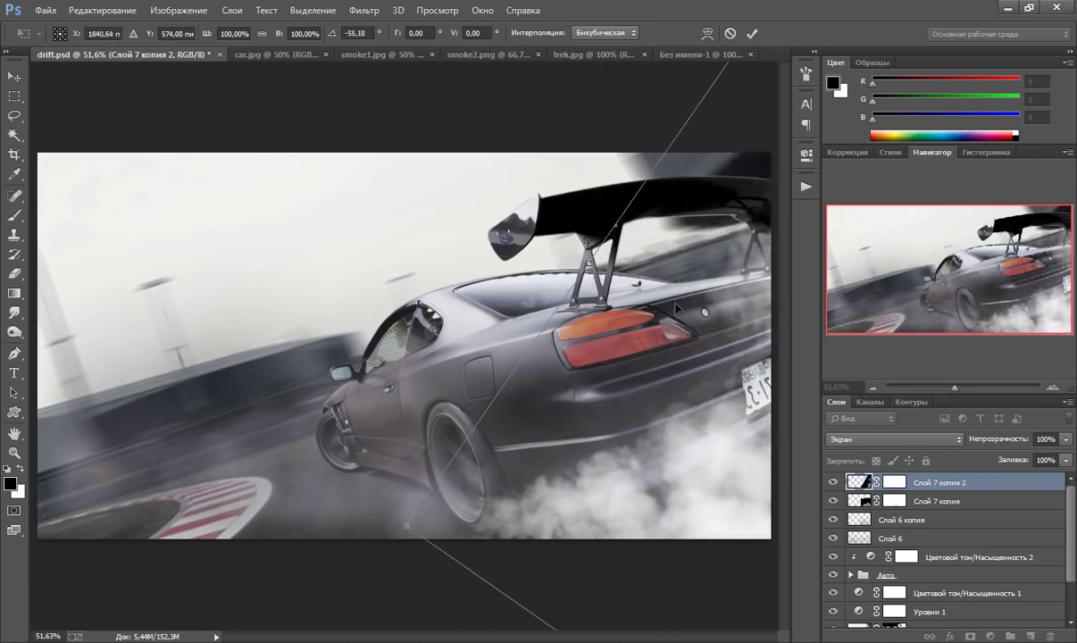
drag(676, 308, 645, 275)
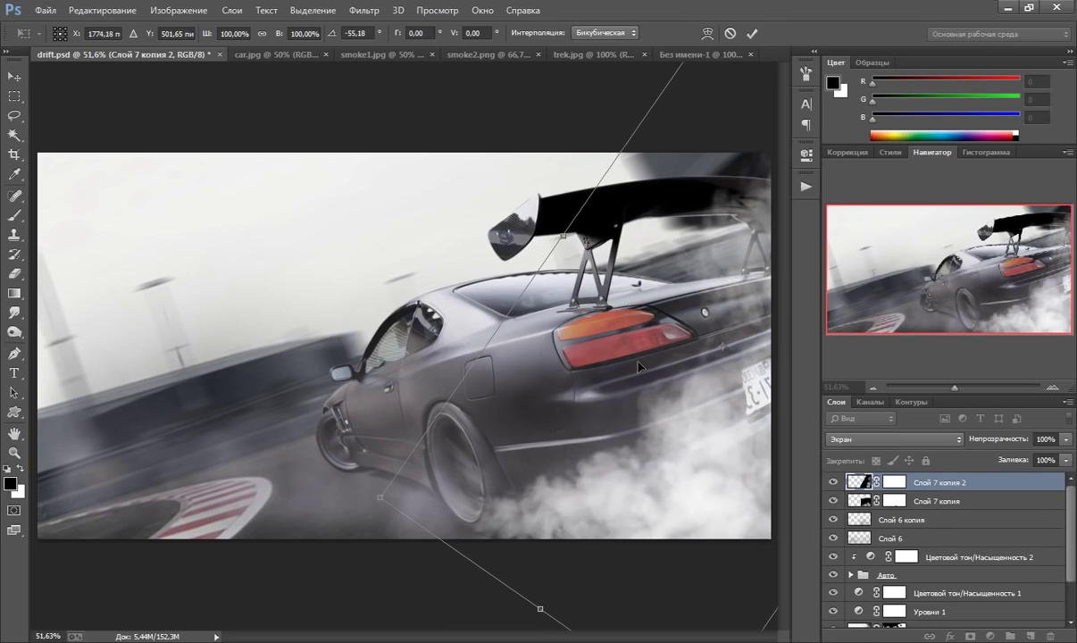
key(Return)
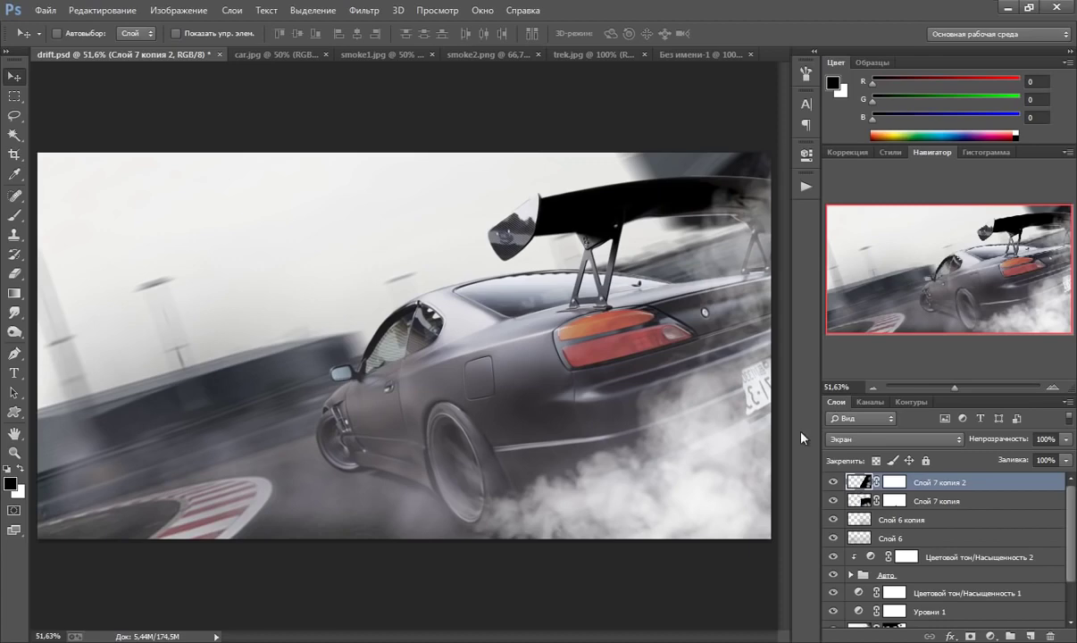
Duplicate the smoke layer, then scale and rotate the copy toward the rear wheel
key(ctrl+j)
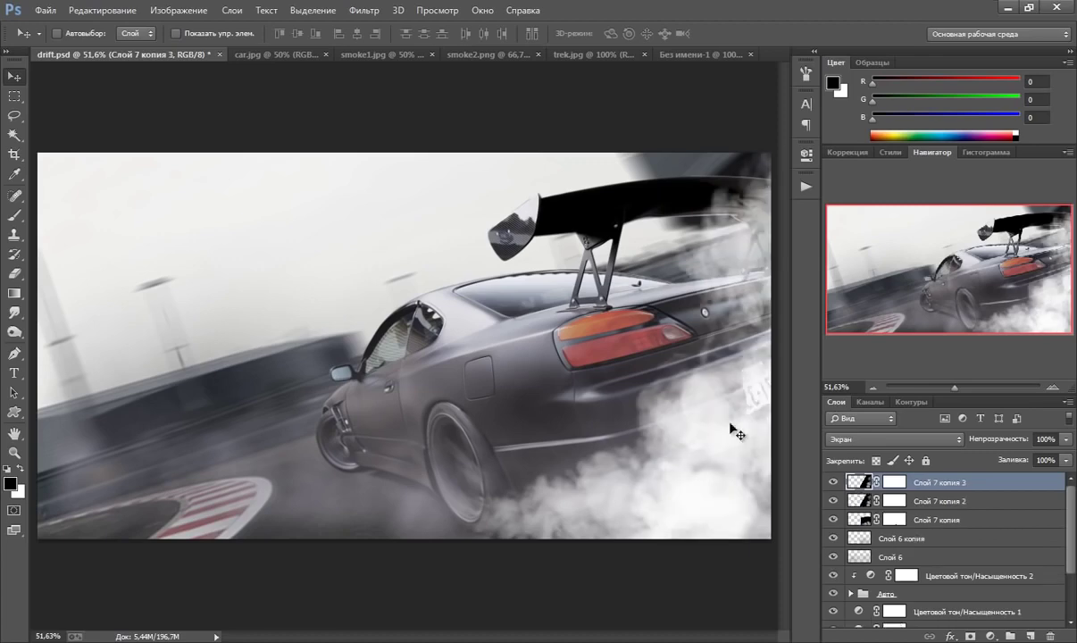
drag(703, 290, 383, 294)
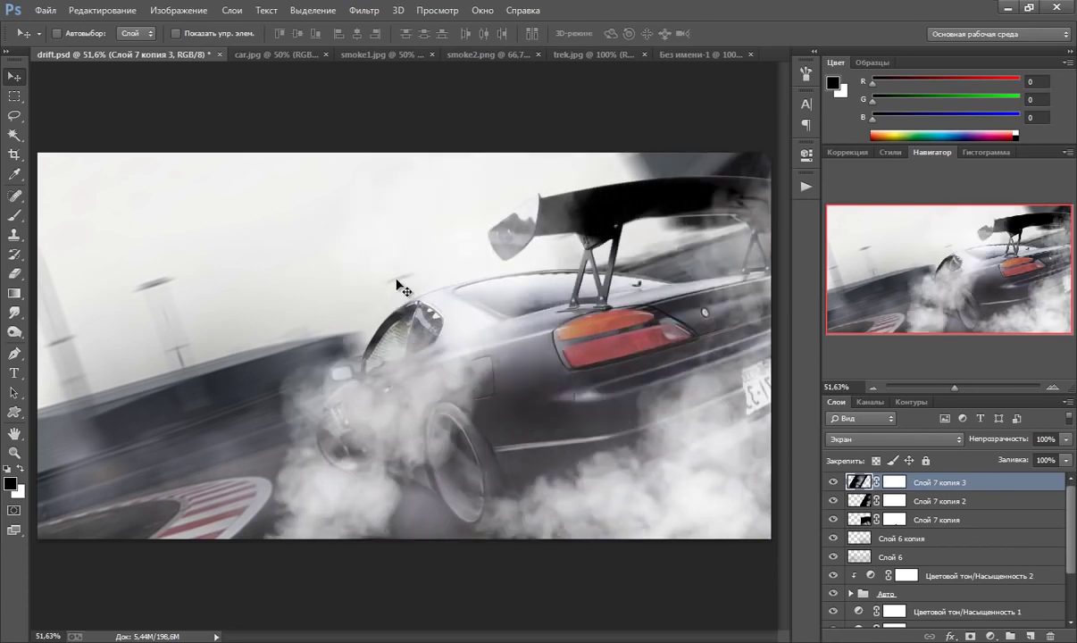
key(ctrl+t)
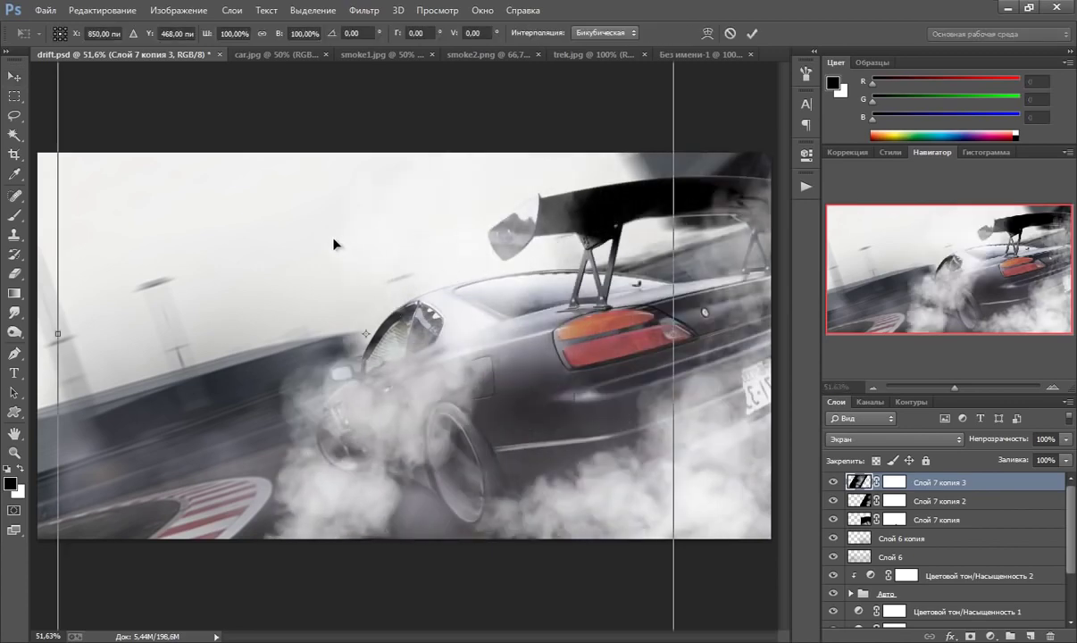
drag(335, 244, 389, 381)
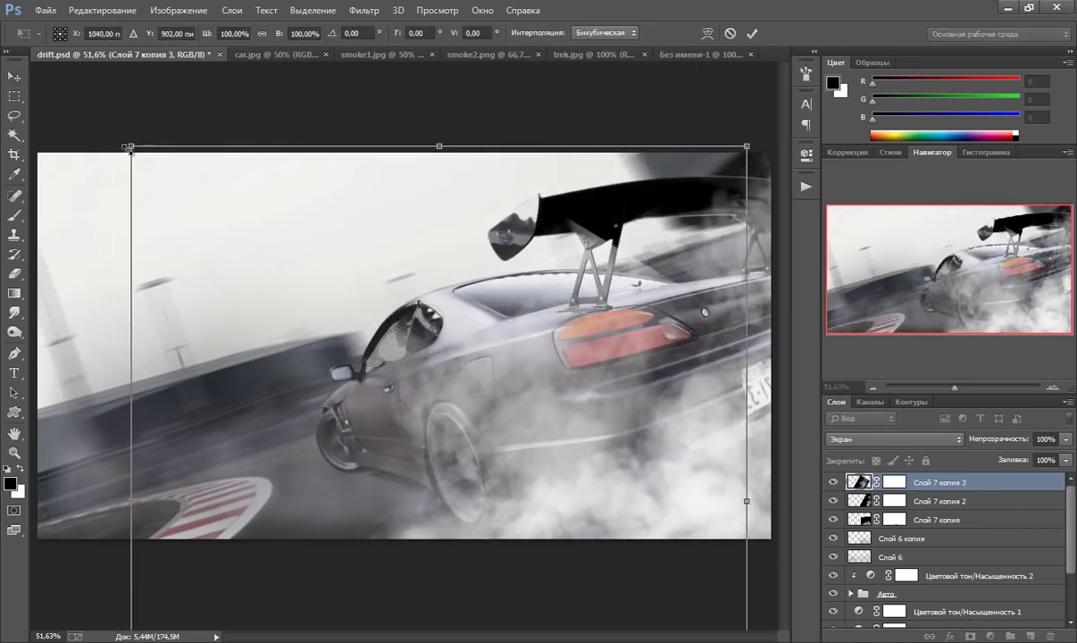
mouse_move(132, 145)
mouse_down()
mouse_move(384, 384)
mouse_move(215, 114)
mouse_move(255, 200)
mouse_up()
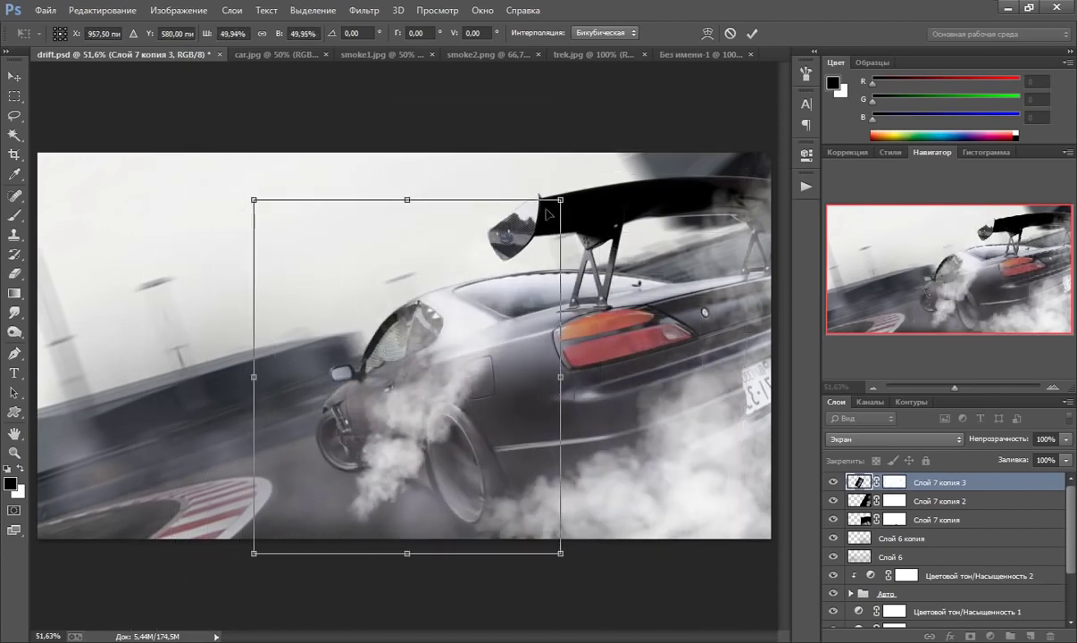
drag(573, 185, 657, 411)
drag(441, 320, 383, 359)
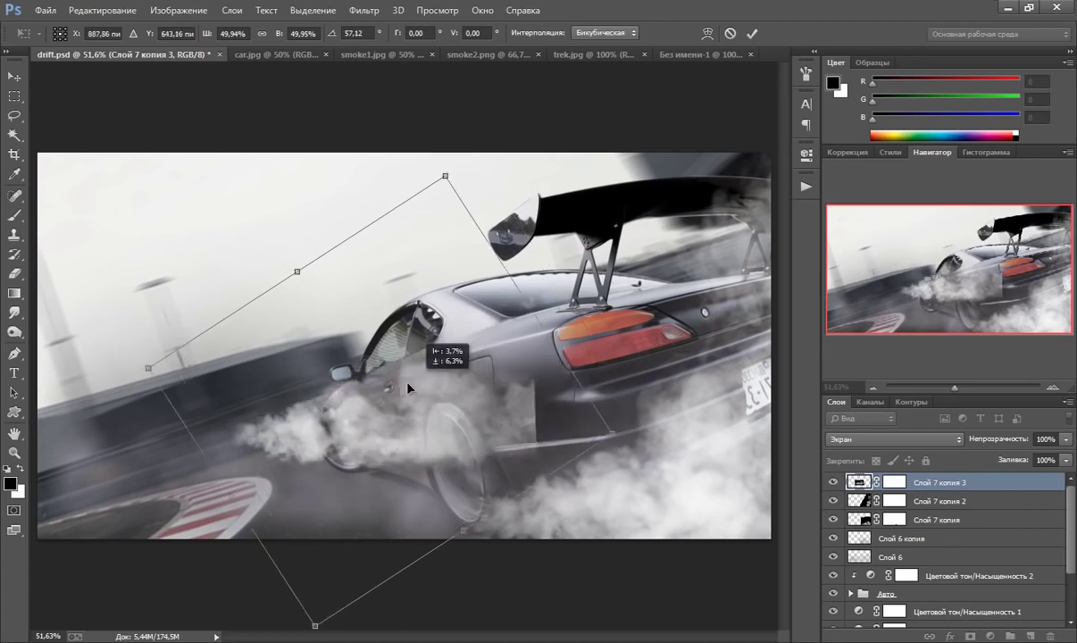
Shrink the smoke copy, rotate it to about 78°, and narrow it into a rear-wheel plume
mouse_move(432, 190)
mouse_down()
mouse_move(381, 456)
mouse_move(391, 456)
mouse_up()
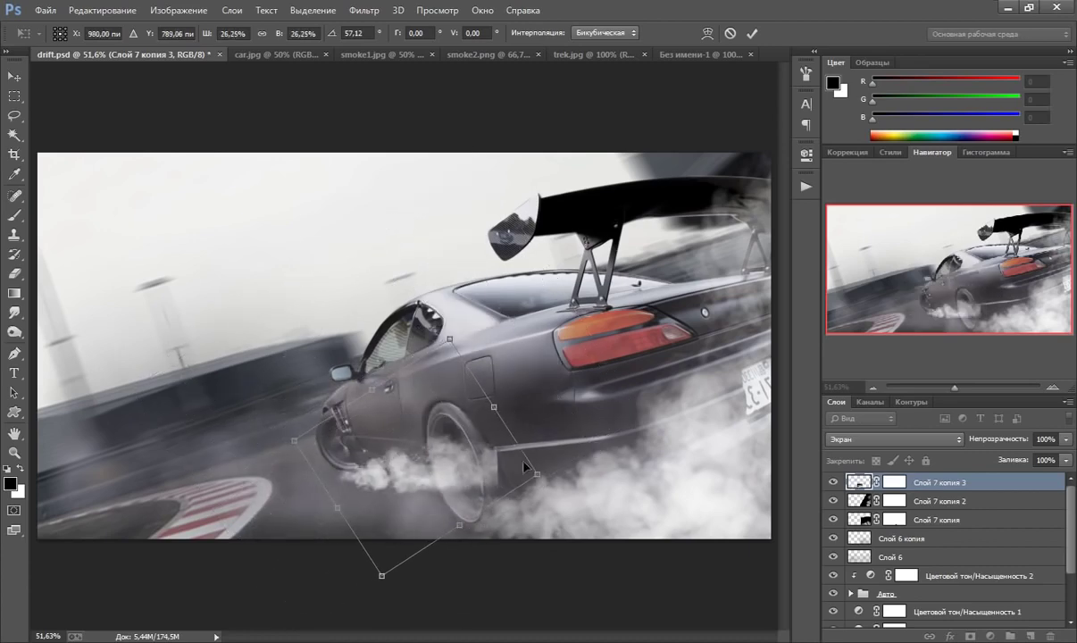
drag(560, 472, 552, 518)
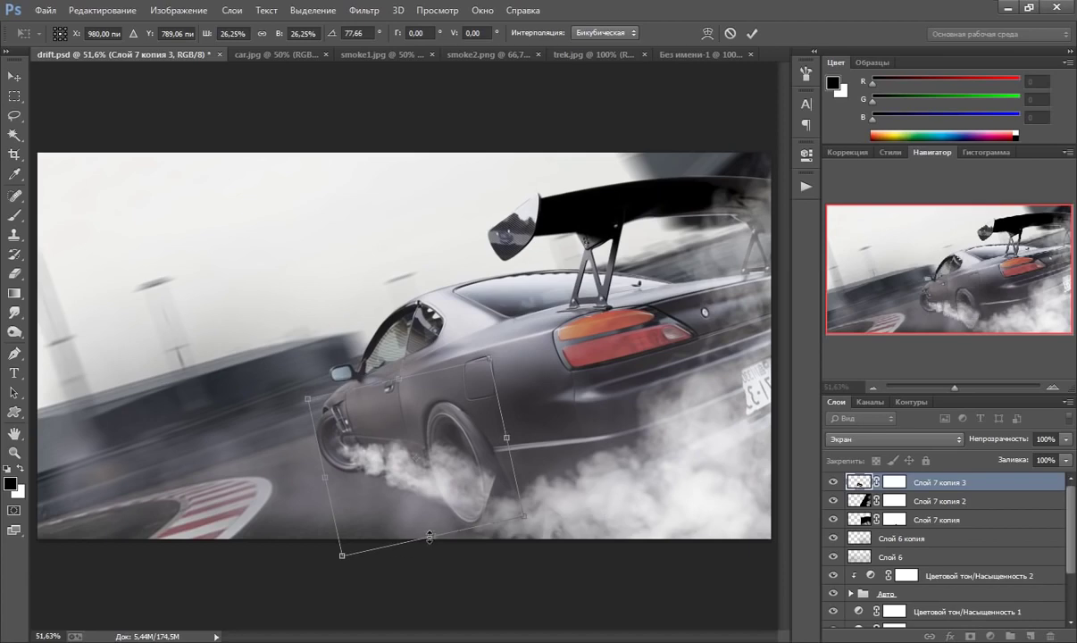
drag(429, 537, 406, 386)
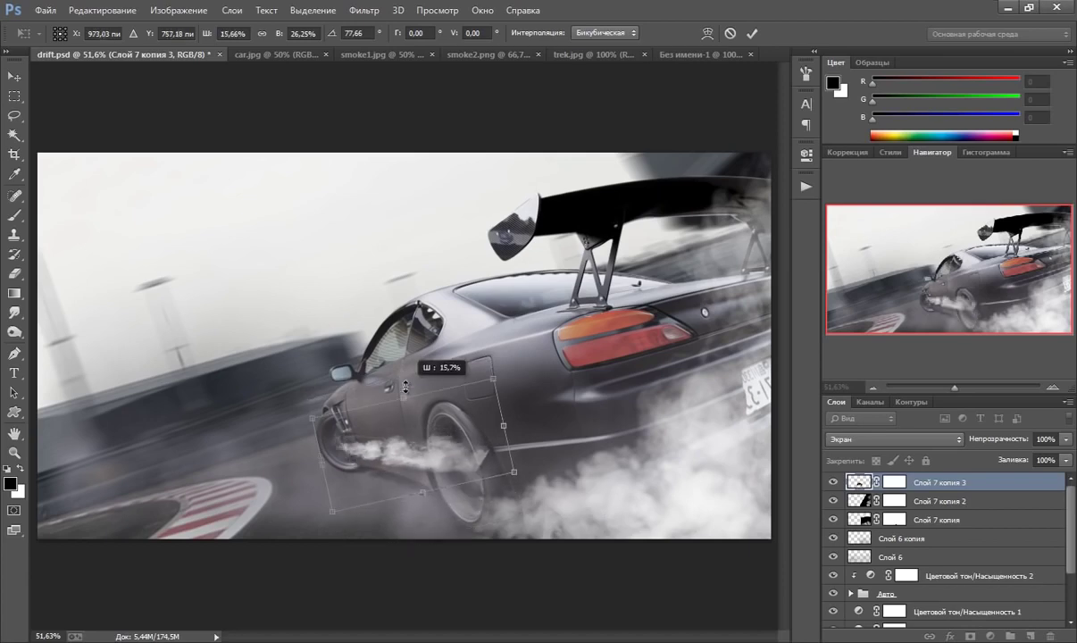
drag(361, 447, 368, 468)
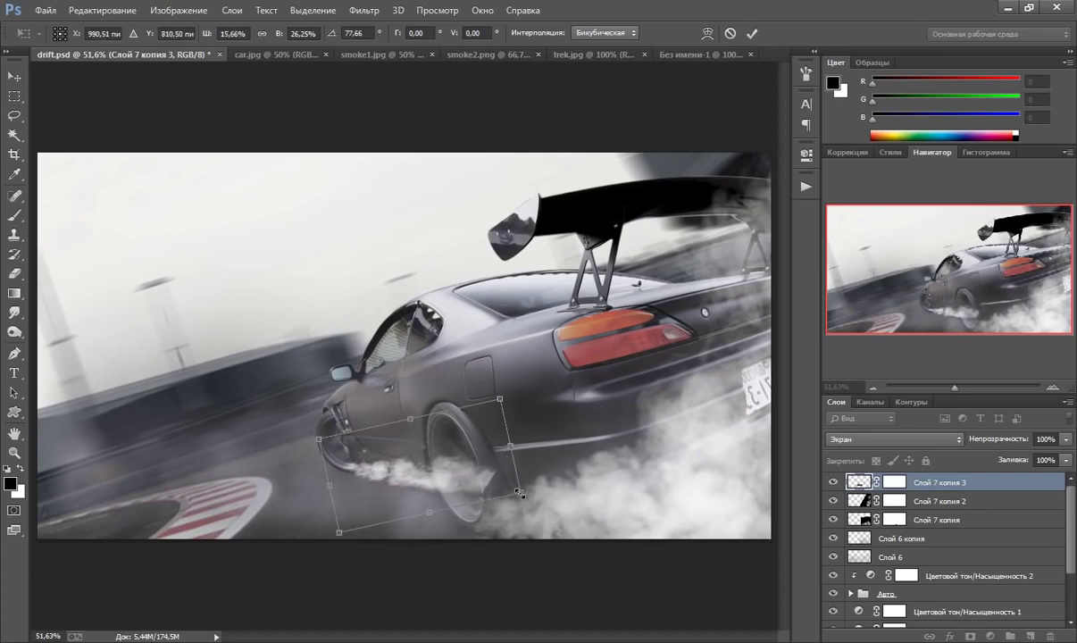
drag(520, 492, 617, 518)
drag(359, 476, 353, 463)
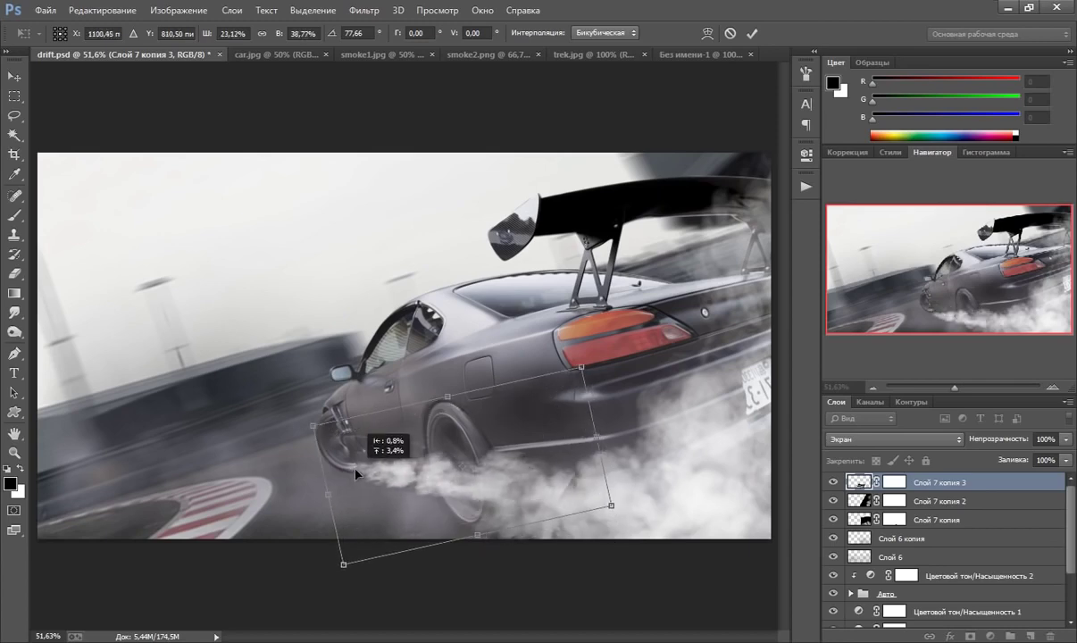
drag(448, 393, 421, 449)
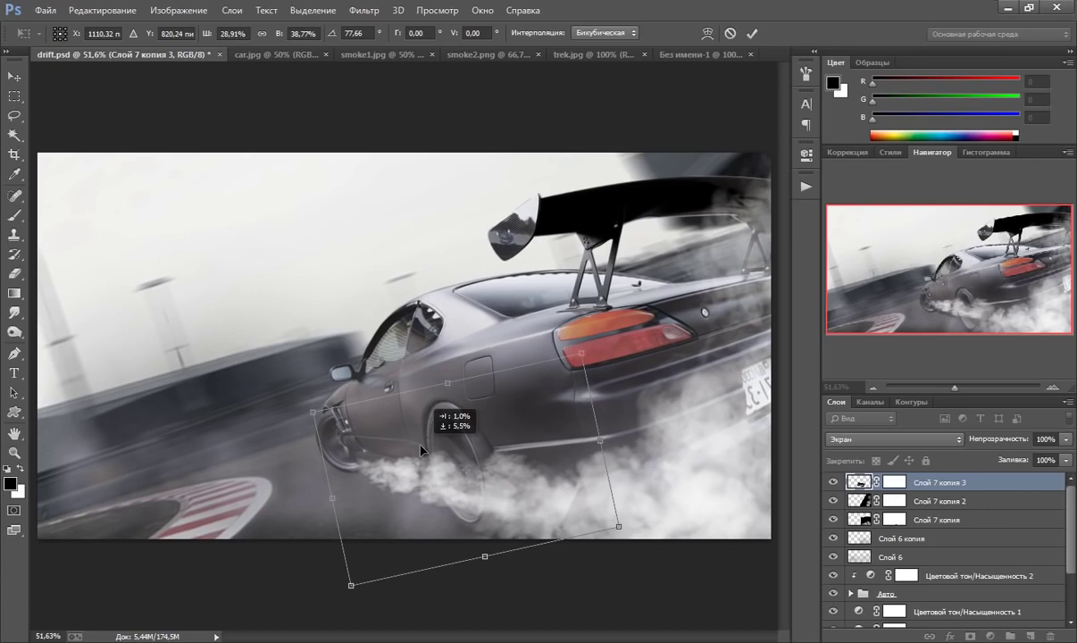
Tilt and stretch the smoke plume, commit the transform, and nudge it onto the rear wheel
drag(633, 542, 640, 523)
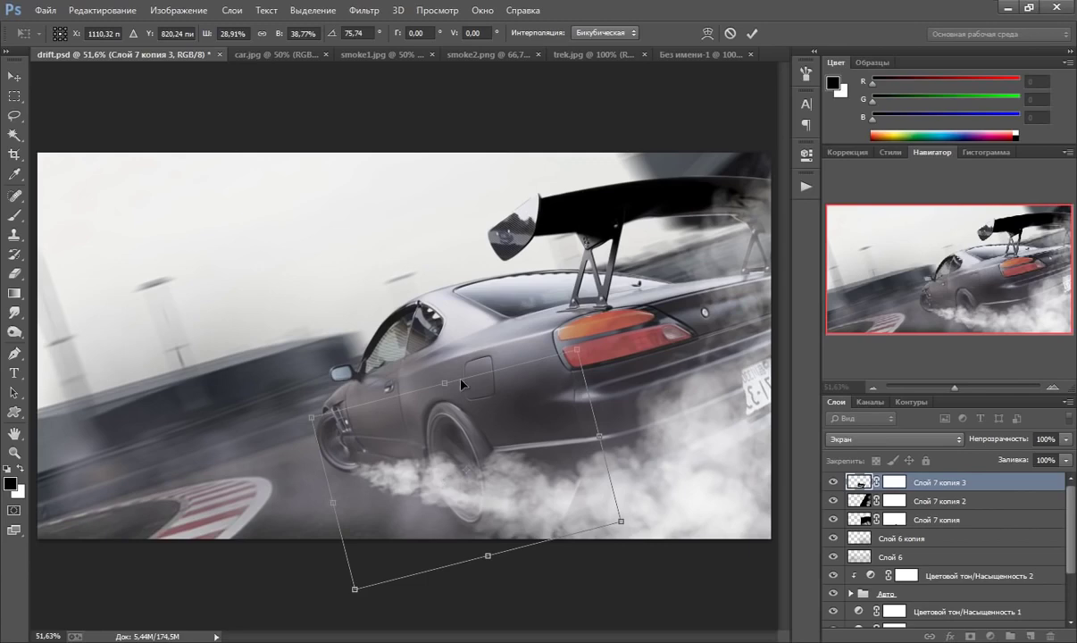
drag(488, 558, 496, 588)
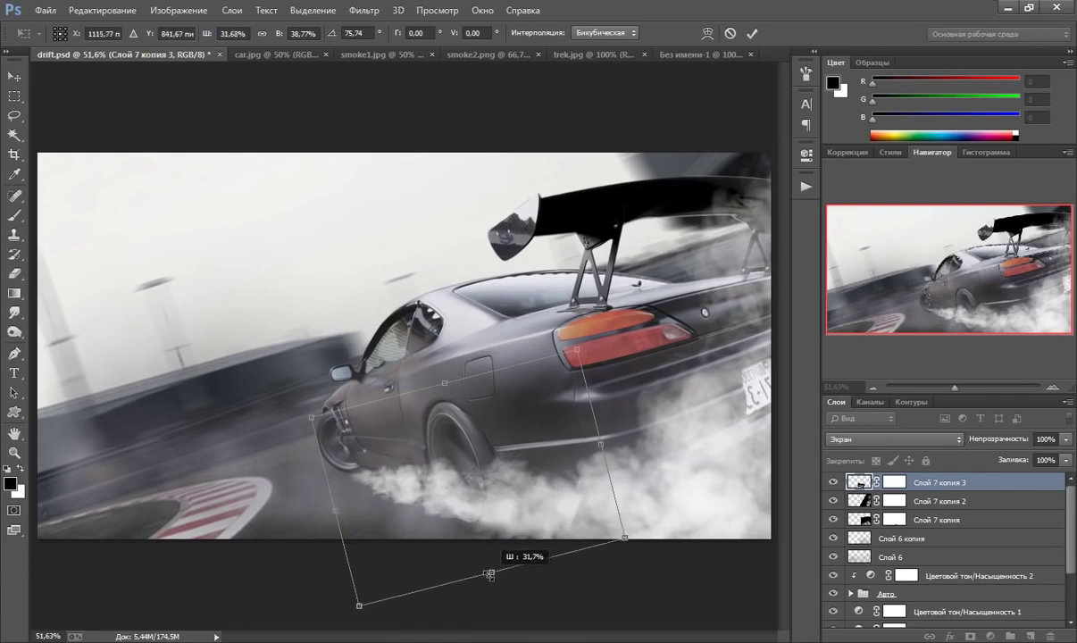
drag(363, 459, 362, 448)
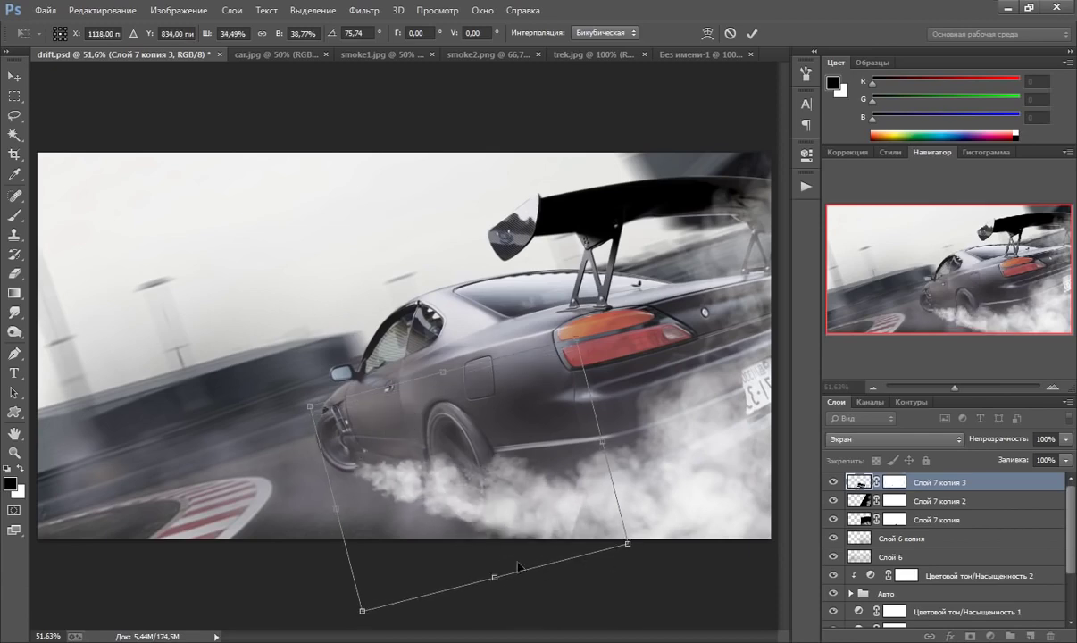
drag(495, 583, 502, 586)
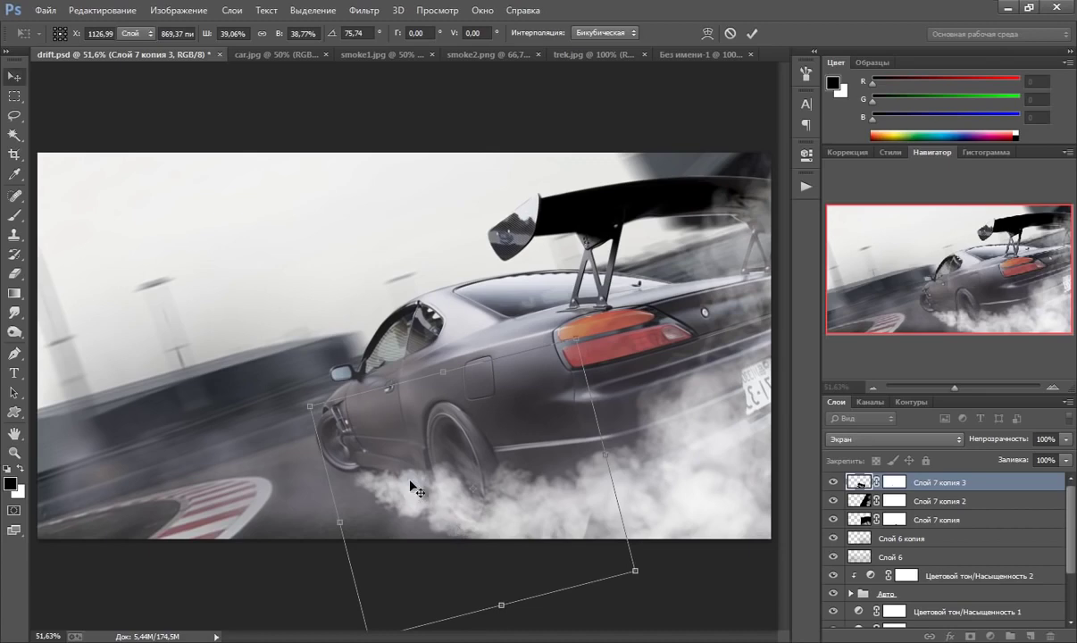
key(Return)
drag(411, 494, 420, 457)
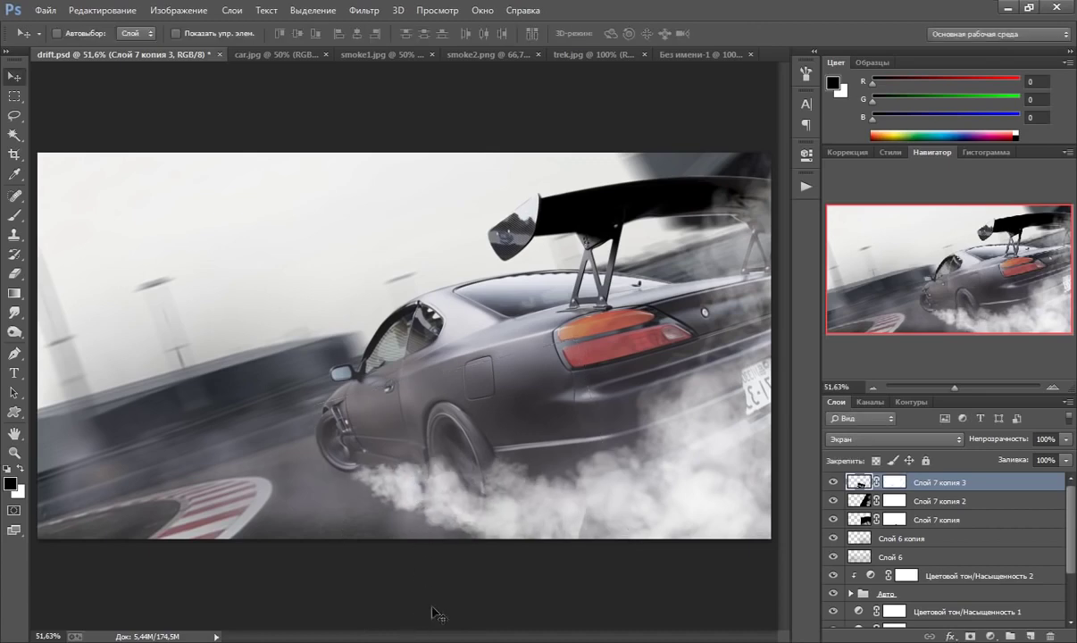
Group the smoke layers Слой 6 through Слой 7 копия 3 into a group named 'дым'
click(14, 215)
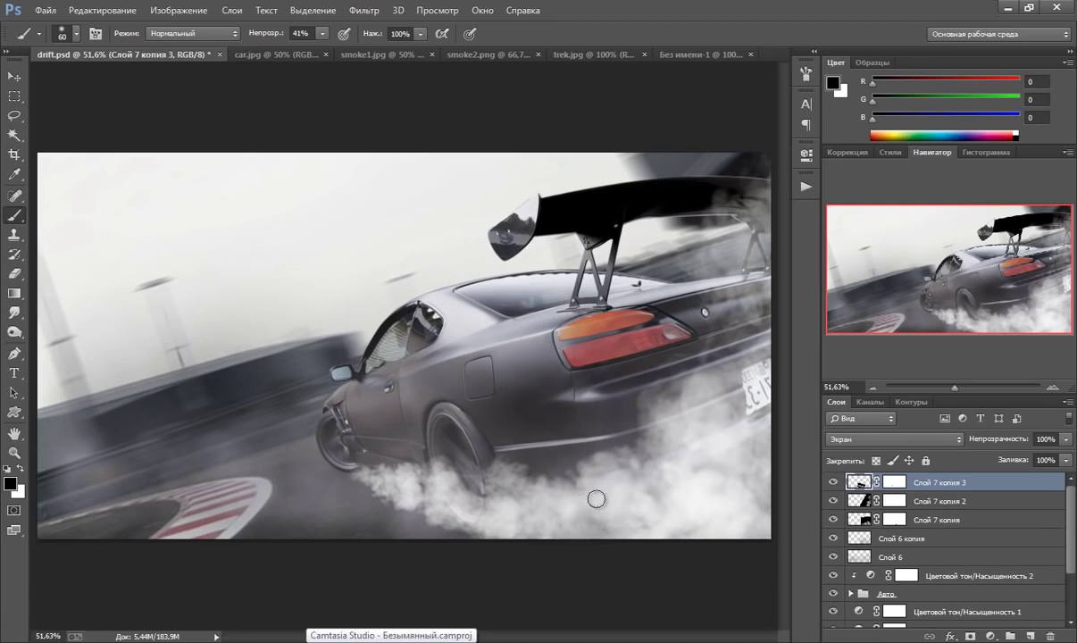
key(bracketright)
key(bracketright)
key(bracketright)
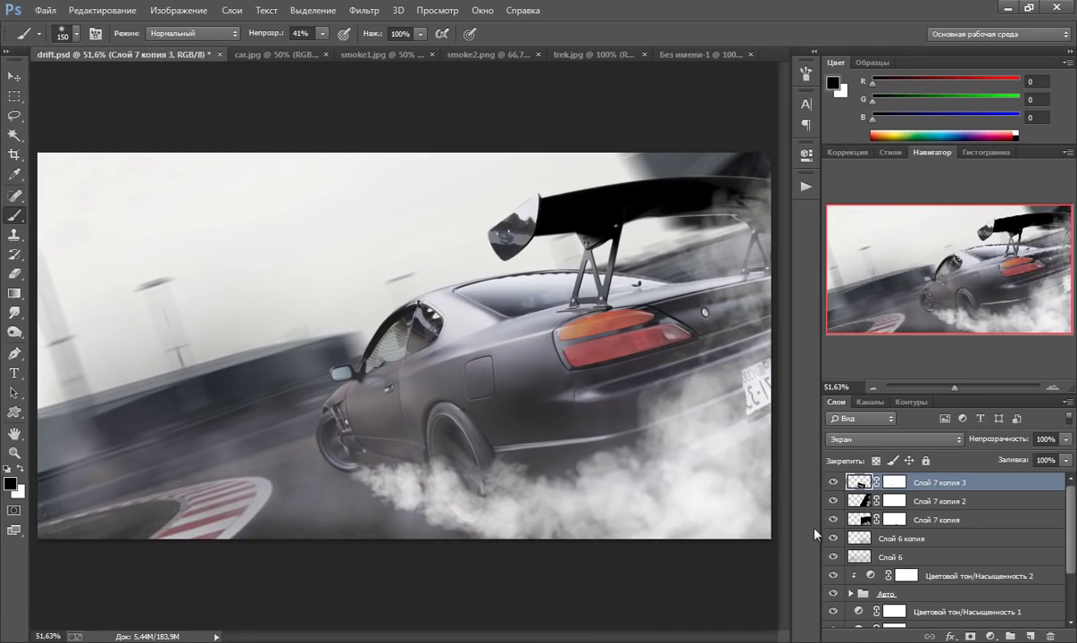
shift+click(926, 560)
key(ctrl+g)
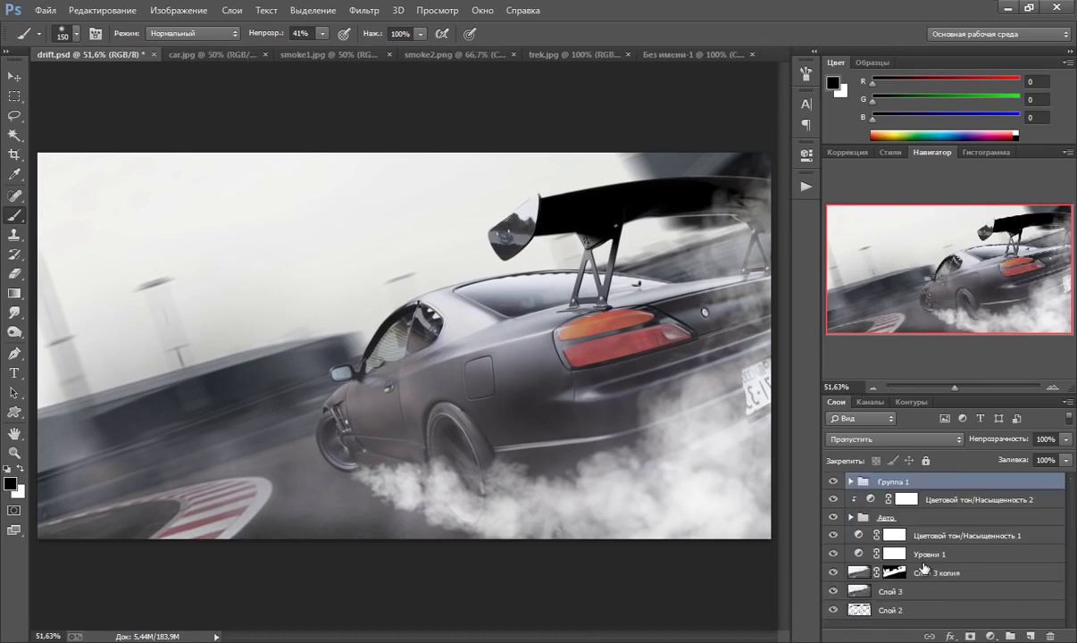
double_click(887, 483)
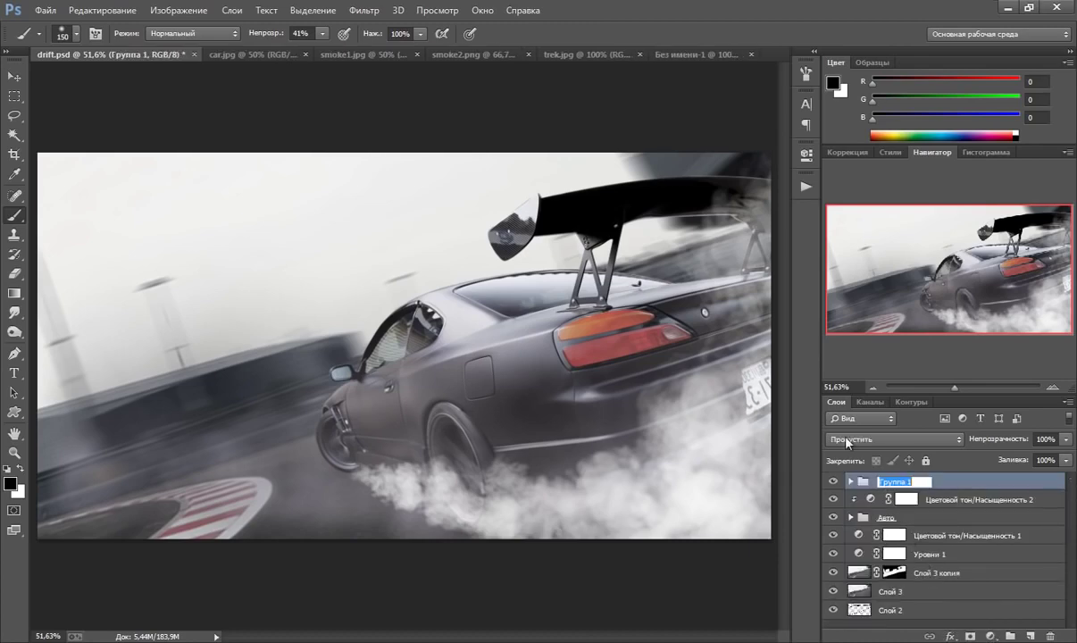
text(ды)
text(м)
key(Return)
key(x)
key(bracketleft)
key(bracketleft)
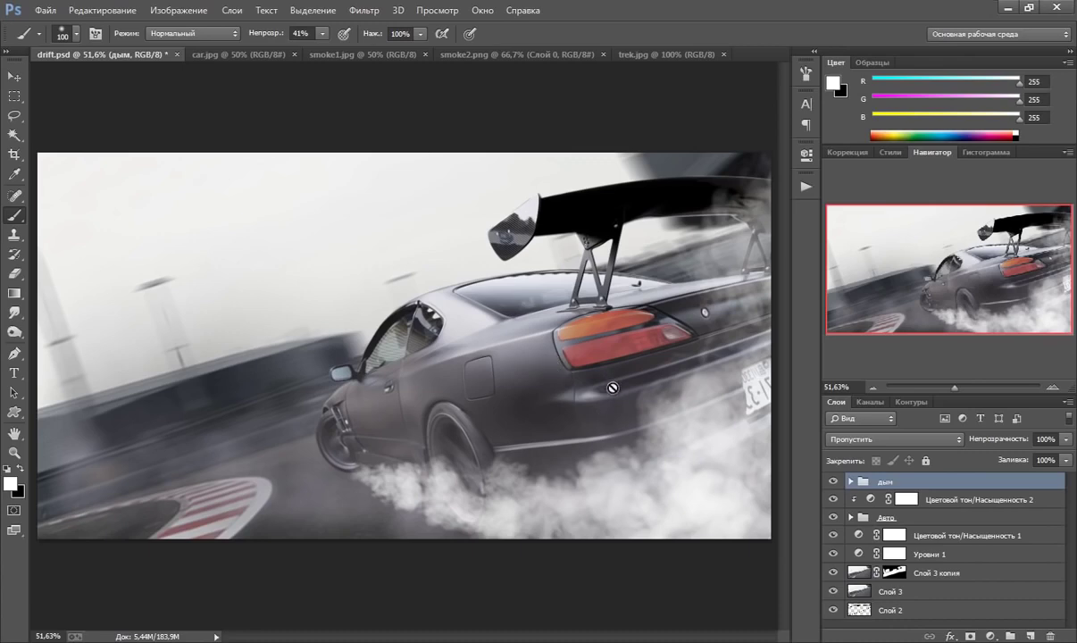
Select Слой 7 копия 3, compare it hidden and shown, and target its mask with black
click(852, 483)
click(833, 500)
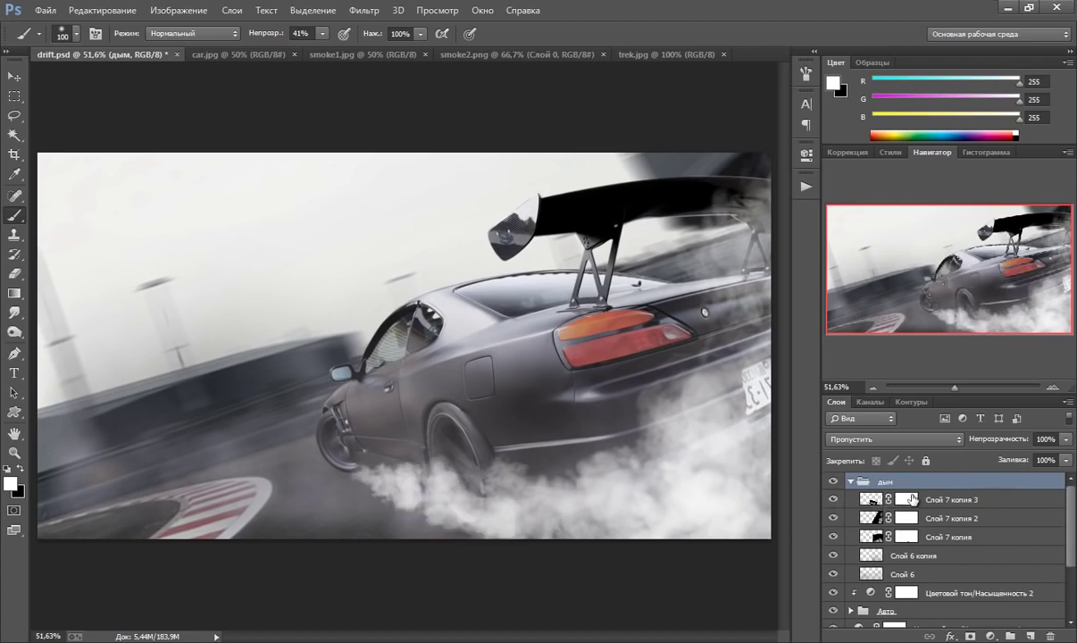
click(870, 507)
click(833, 500)
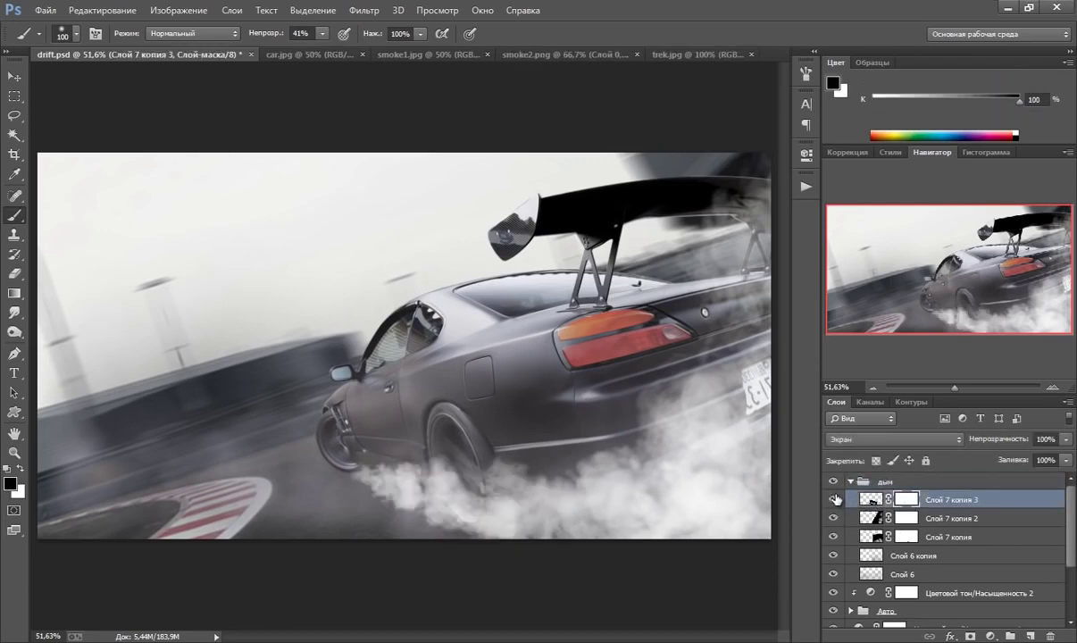
click(870, 499)
click(907, 499)
key(x)
key(bracketleft)
key(bracketleft)
key(bracketleft)
key(bracketright)
Paint the mask black to thin the smoke over and left of the rear wheel
drag(455, 473, 474, 474)
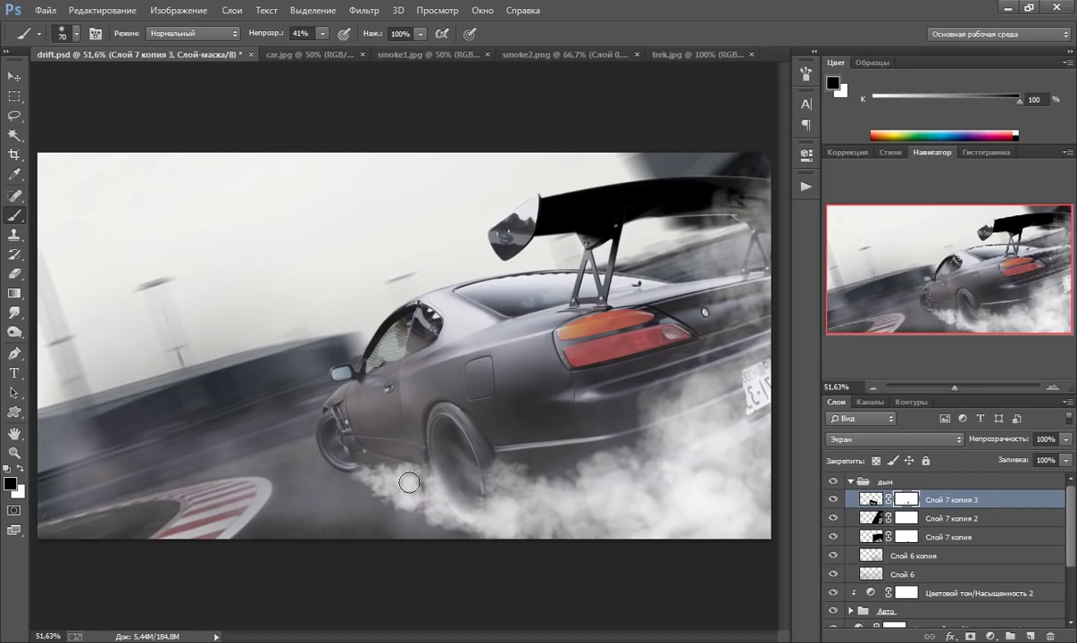
key(bracketright)
key(bracketright)
key(bracketright)
key(bracketright)
key(bracketright)
key(bracketright)
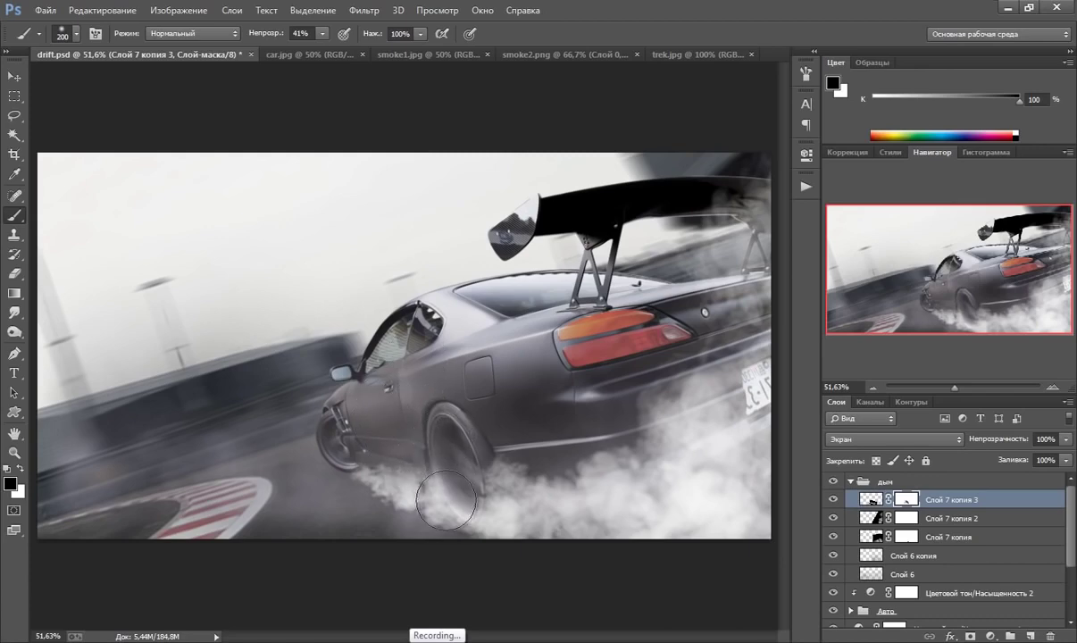
drag(420, 472, 420, 505)
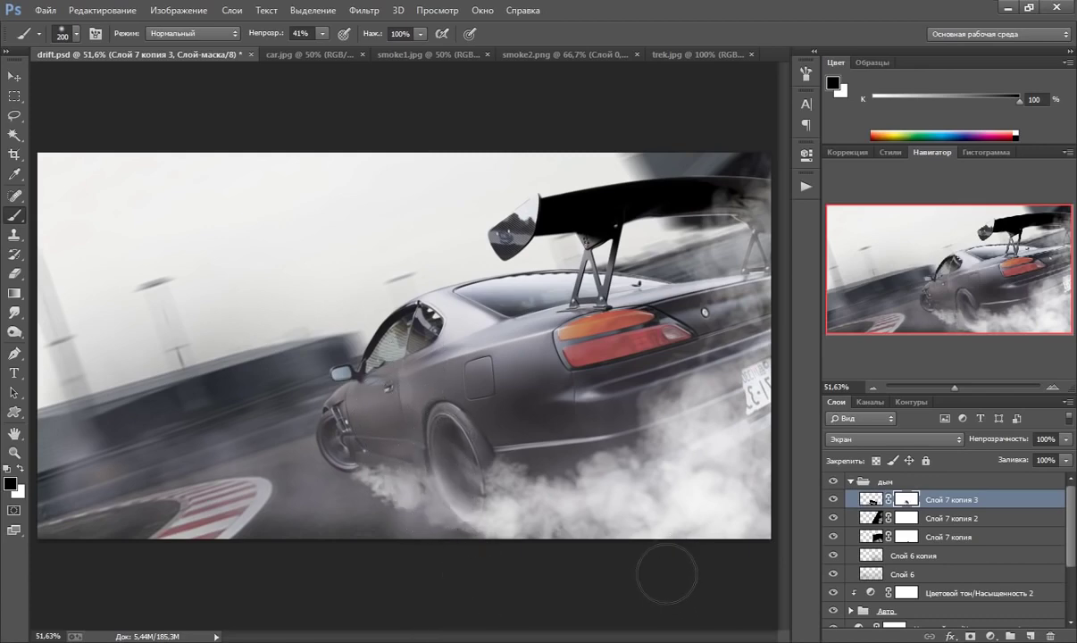
key(x)
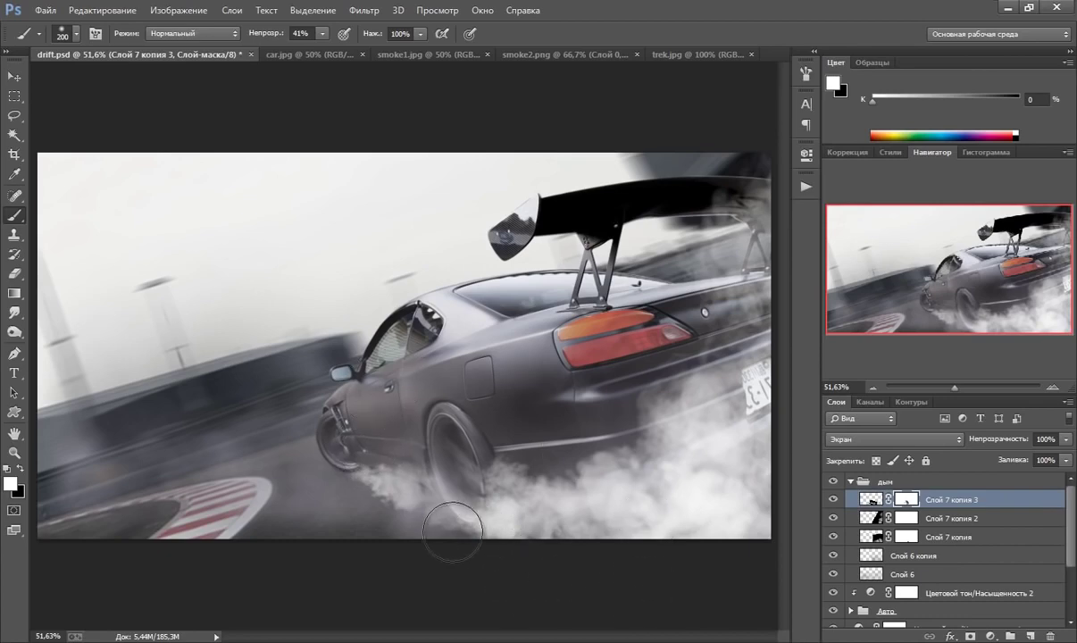
drag(452, 524, 384, 442)
key(x)
drag(434, 473, 420, 469)
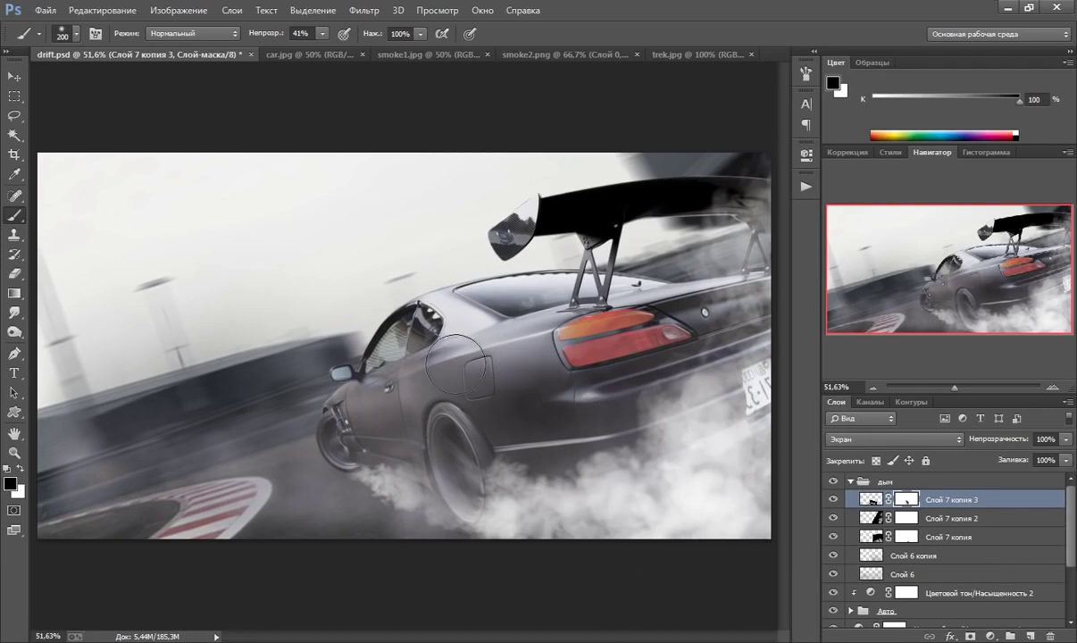
drag(384, 527, 375, 487)
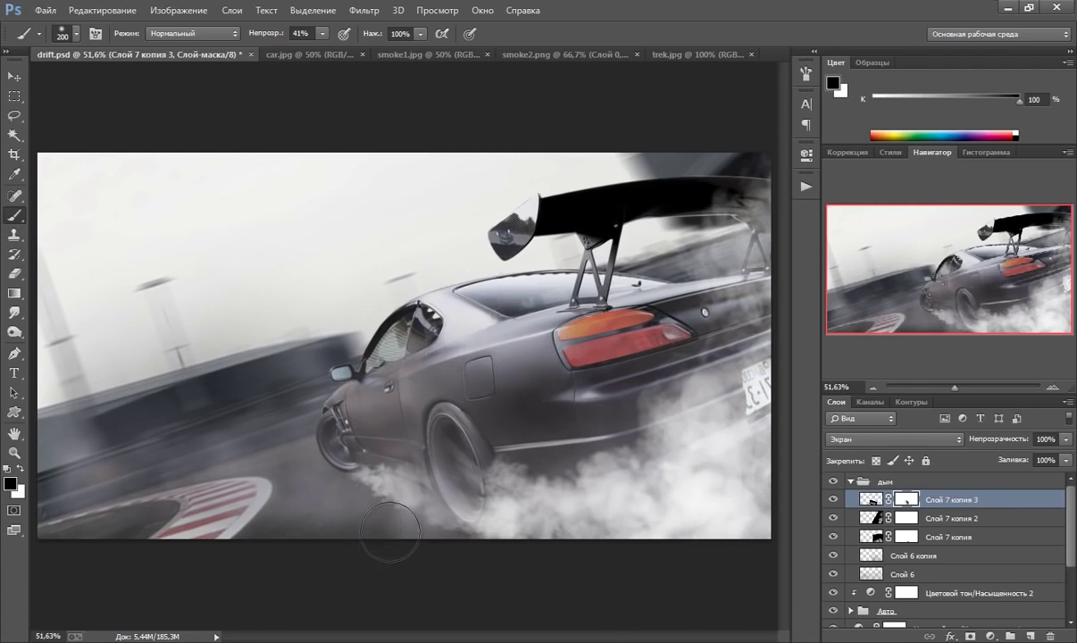
Collapse the дым group and stamp the visible composite into a new layer
key(x)
click(860, 482)
click(850, 482)
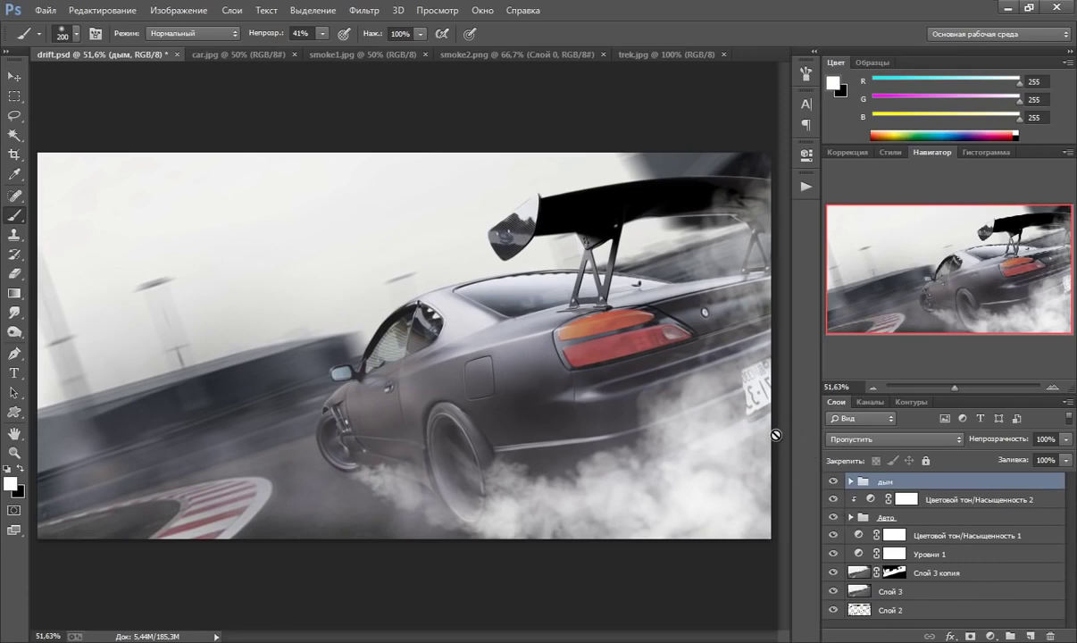
key(ctrl+shift+alt+e)
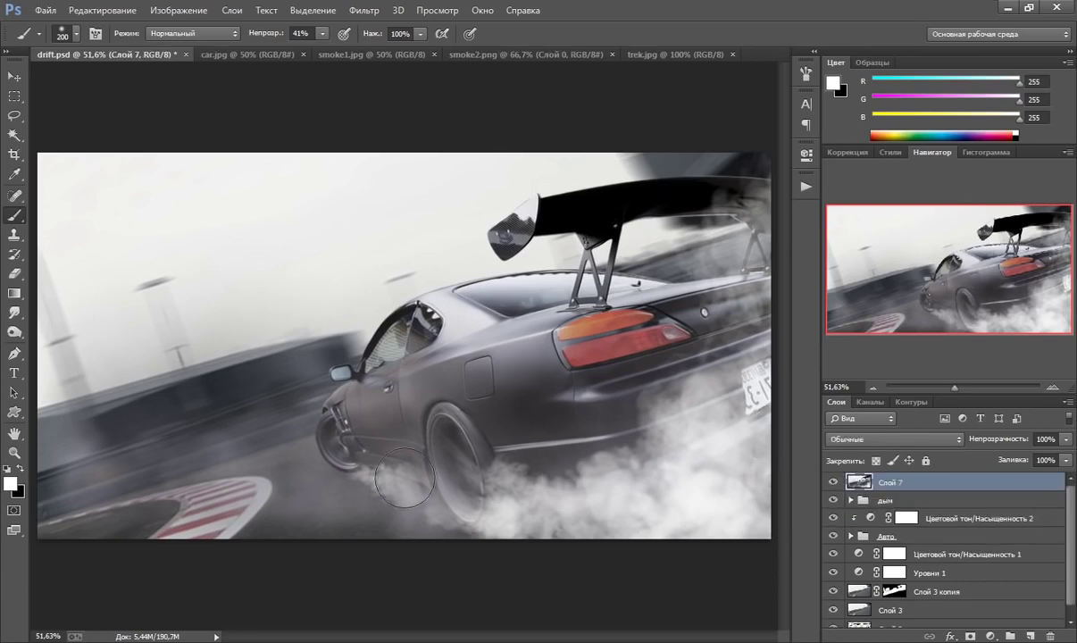
Apply a 20-pixel Motion Blur at 17° to the stamped layer and add a layer mask
click(364, 10)
mouse_move(379, 232)
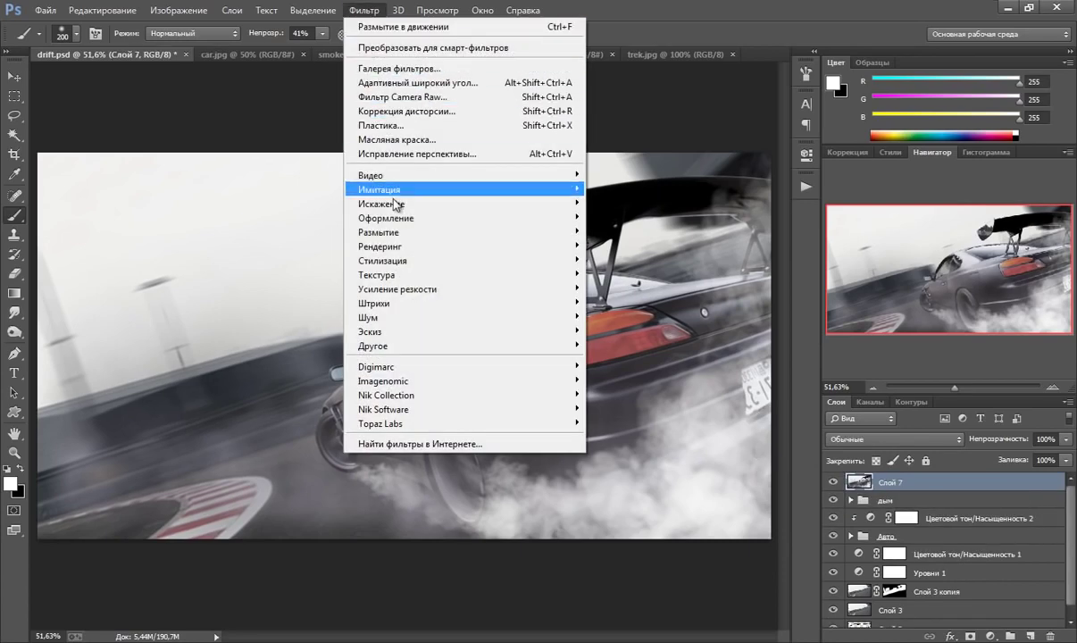
click(629, 337)
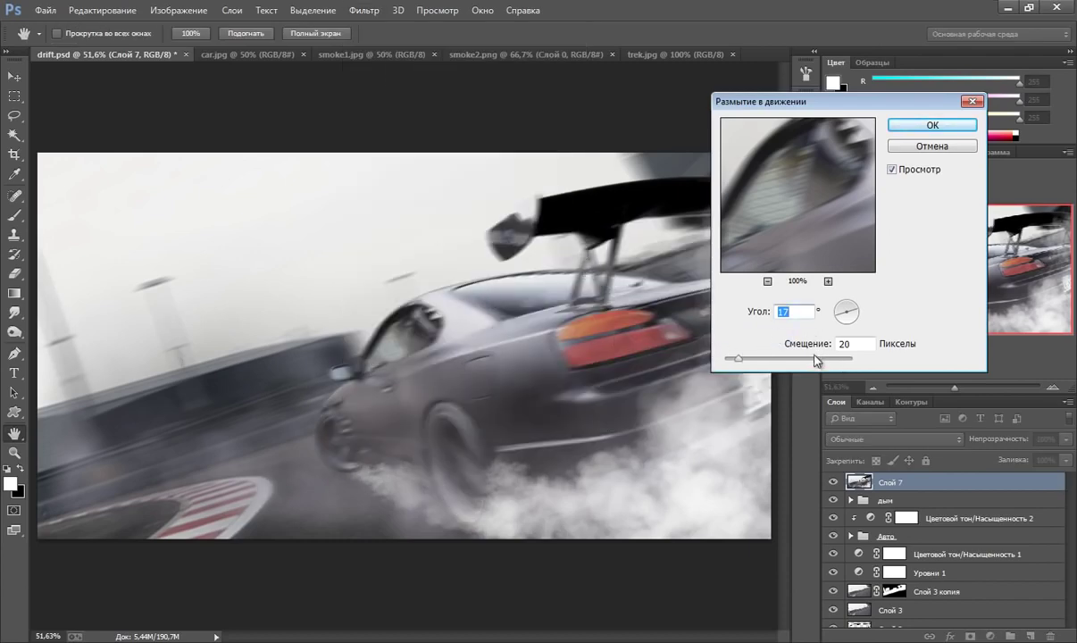
click(925, 127)
key(b)
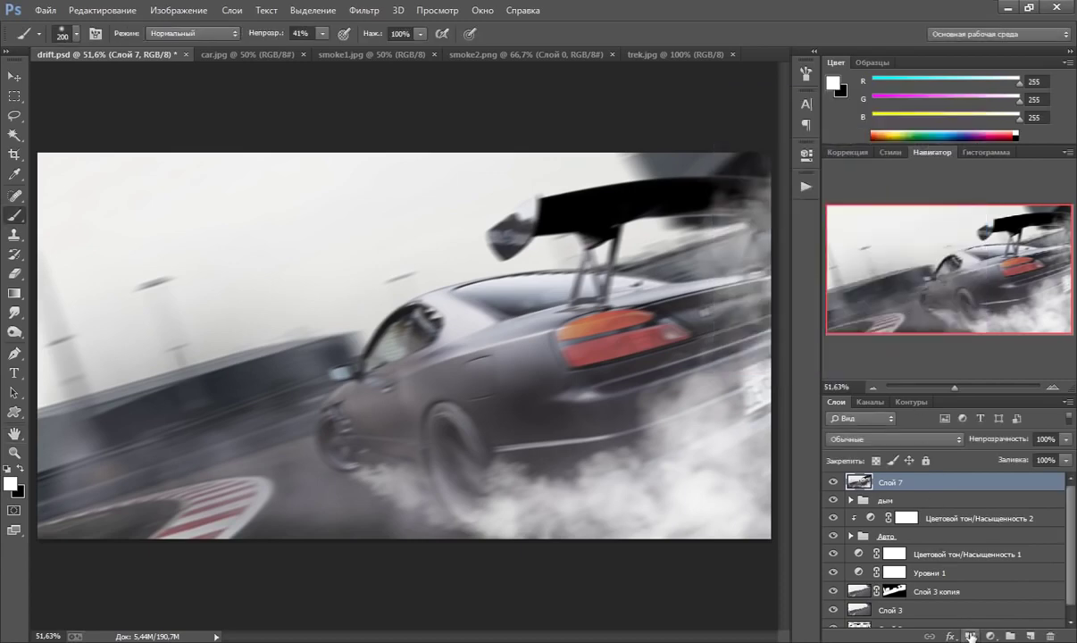
click(969, 636)
Fill Слой 7's mask black, then paint white blur back around the mirror, window and spoiler end
key(x)
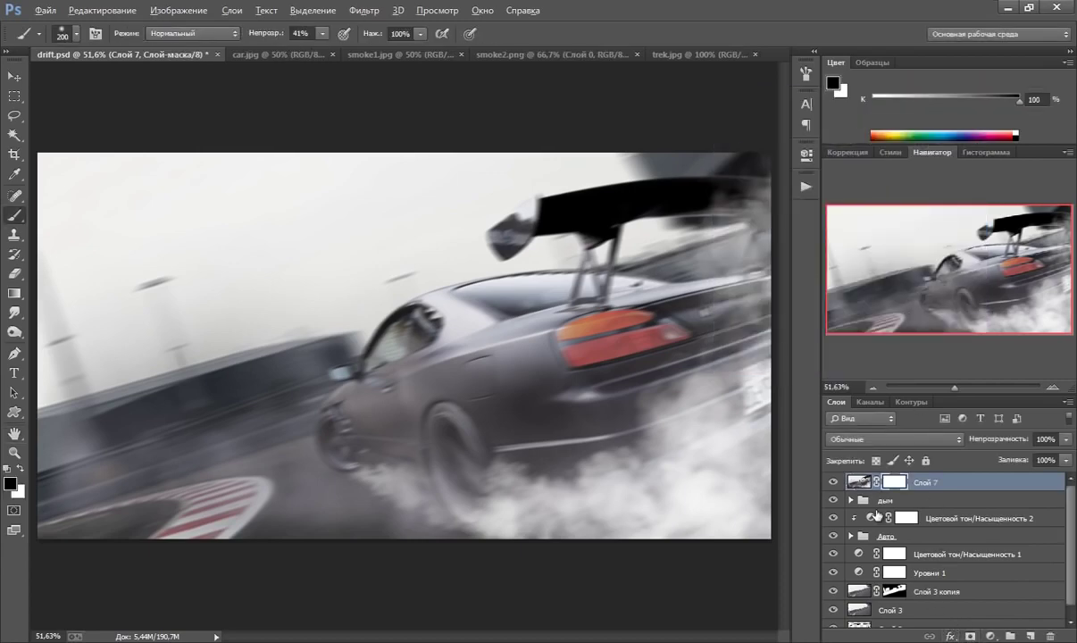
key(alt+BackSpace)
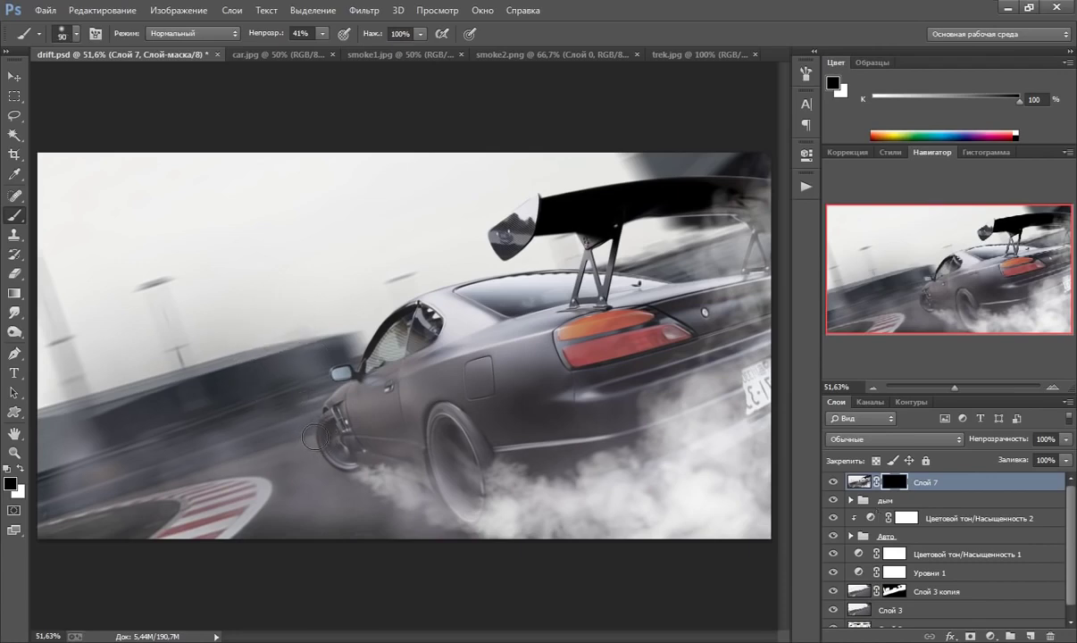
key(x)
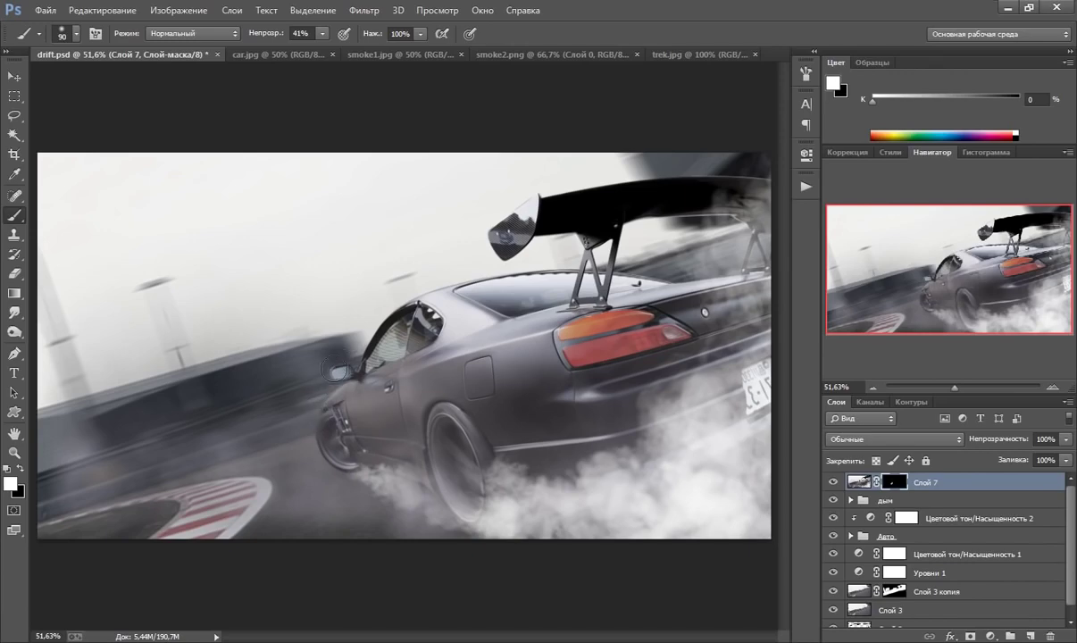
drag(336, 370, 357, 347)
drag(347, 312, 325, 367)
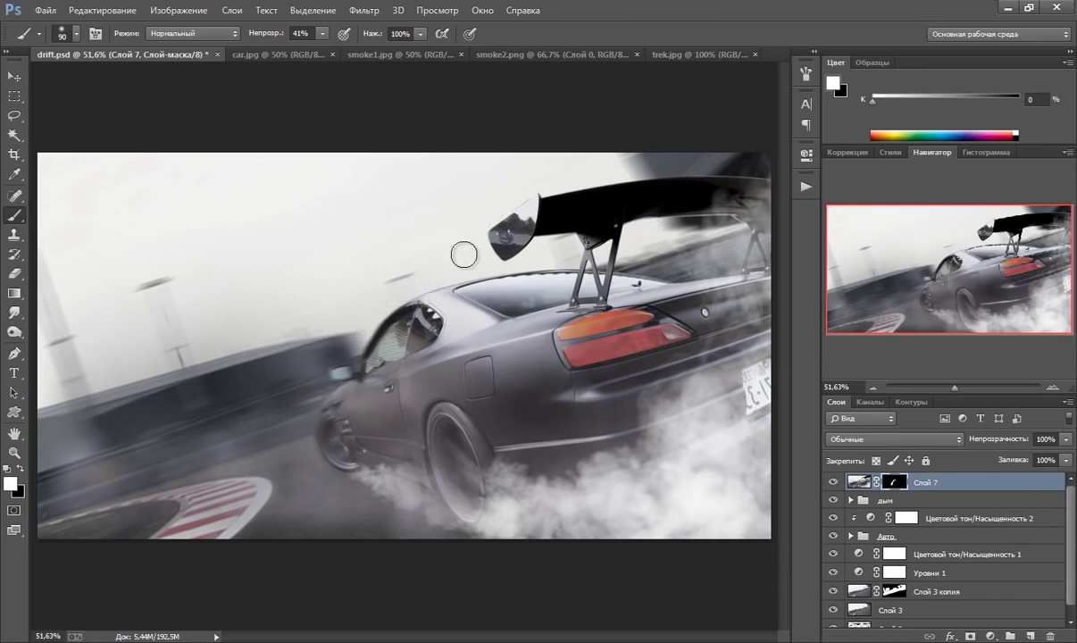
drag(527, 217, 493, 228)
With brush sizes 150–250, reveal blur on the spoiler's right end and the rear-wheel smoke
key(bracketright)
key(bracketright)
key(bracketright)
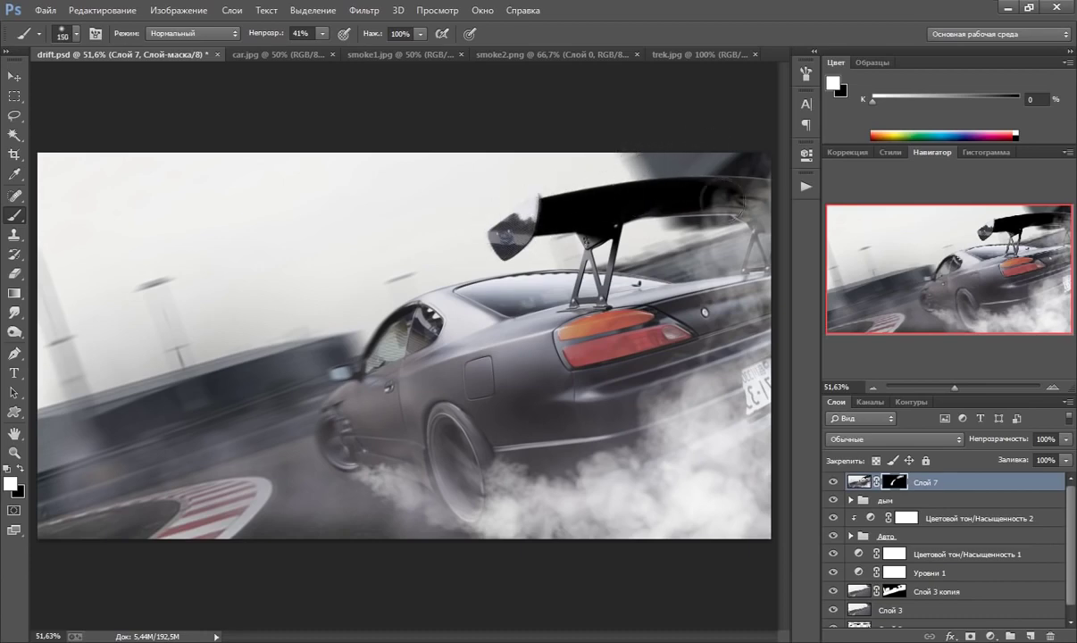
drag(688, 192, 751, 205)
key(bracketright)
key(bracketright)
key(bracketright)
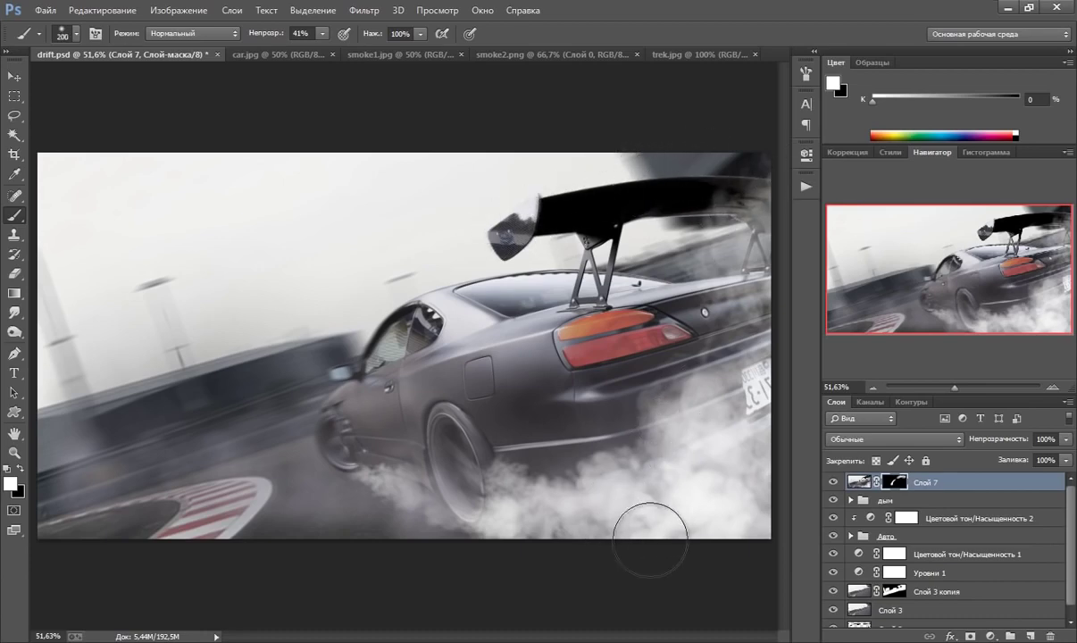
mouse_move(740, 487)
mouse_down()
mouse_move(752, 287)
mouse_move(710, 165)
mouse_up()
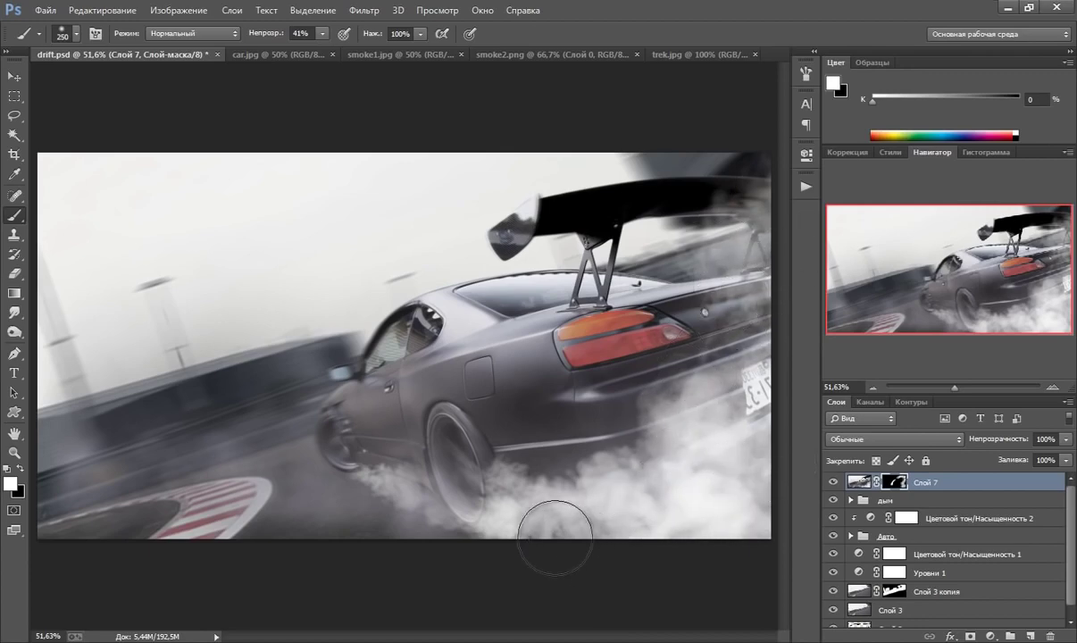
key(bracketleft)
key(bracketleft)
key(bracketleft)
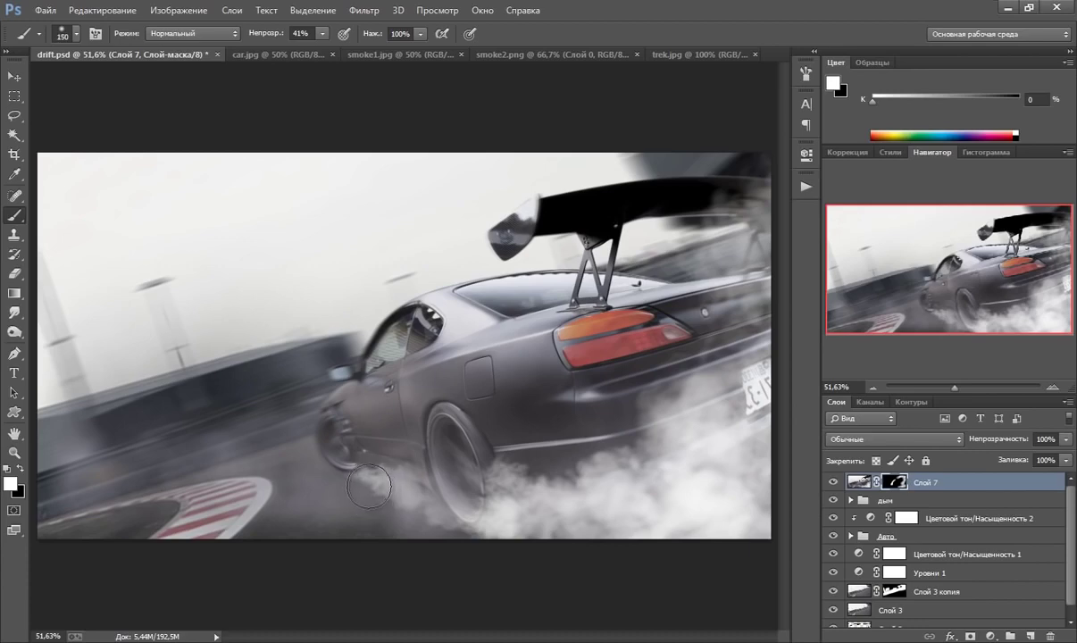
key(bracketleft)
mouse_move(399, 496)
mouse_down()
mouse_move(525, 503)
mouse_move(496, 473)
mouse_up()
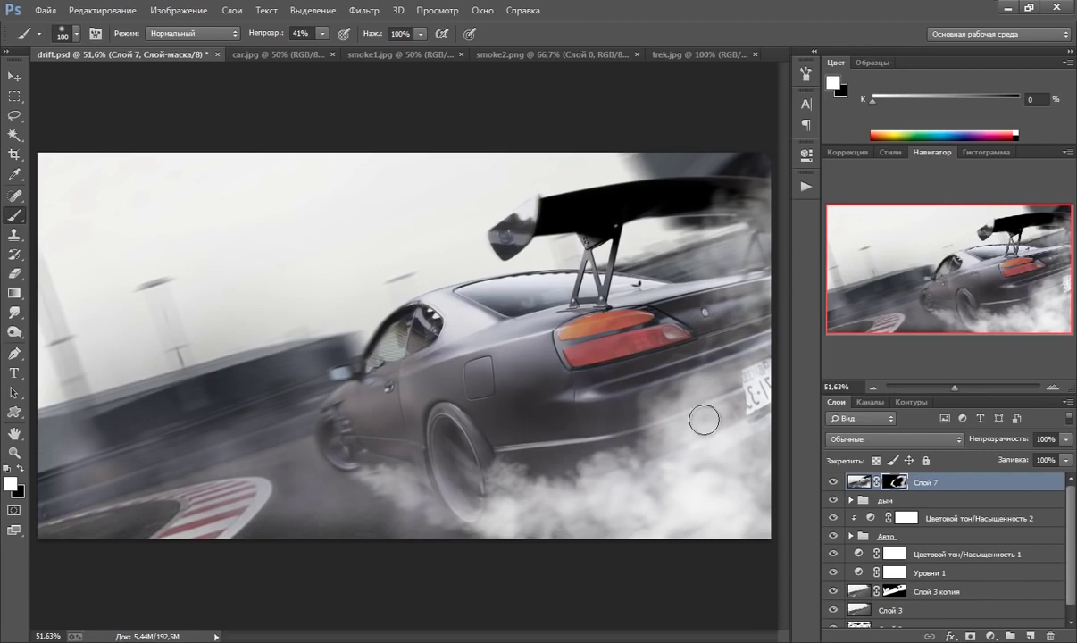
Toggle Слой 7 off and on to compare the sharp car against the blurred background
click(833, 483)
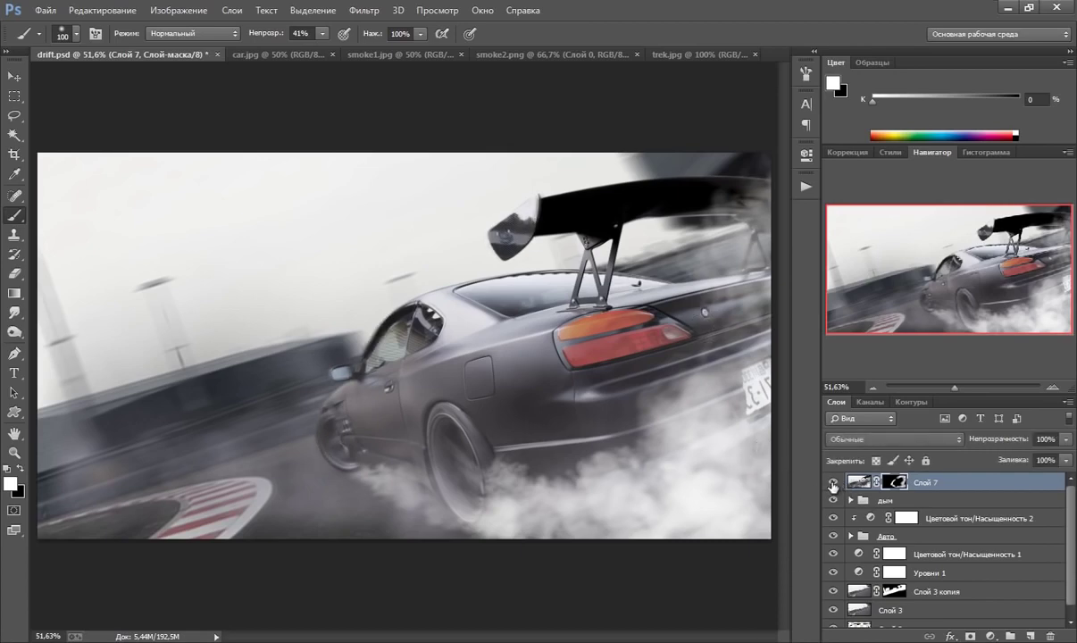
click(834, 484)
click(833, 484)
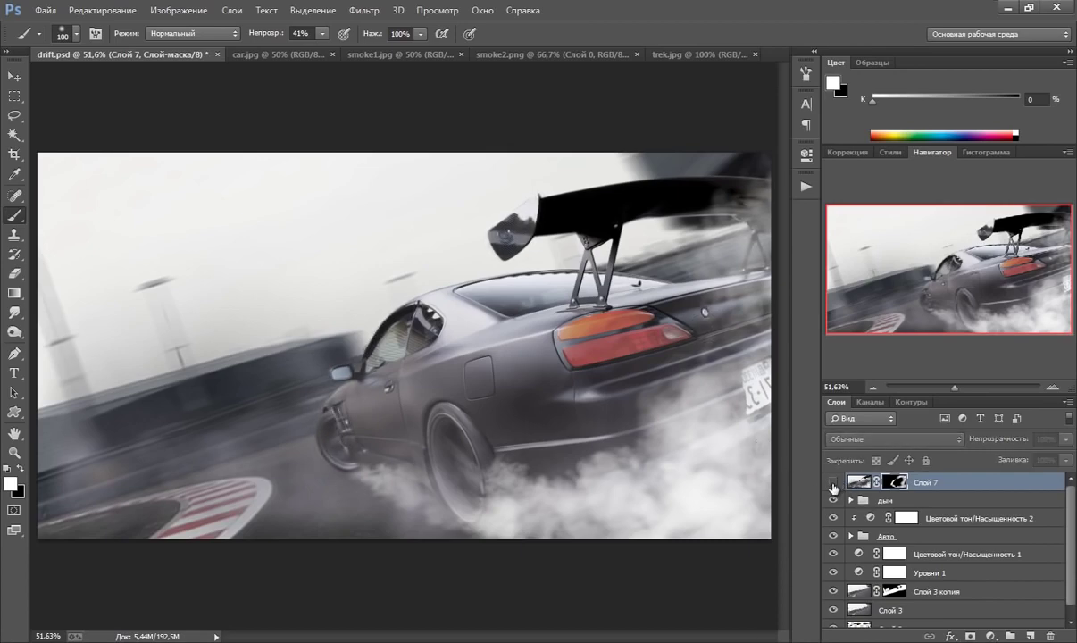
click(834, 483)
click(835, 484)
key(z)
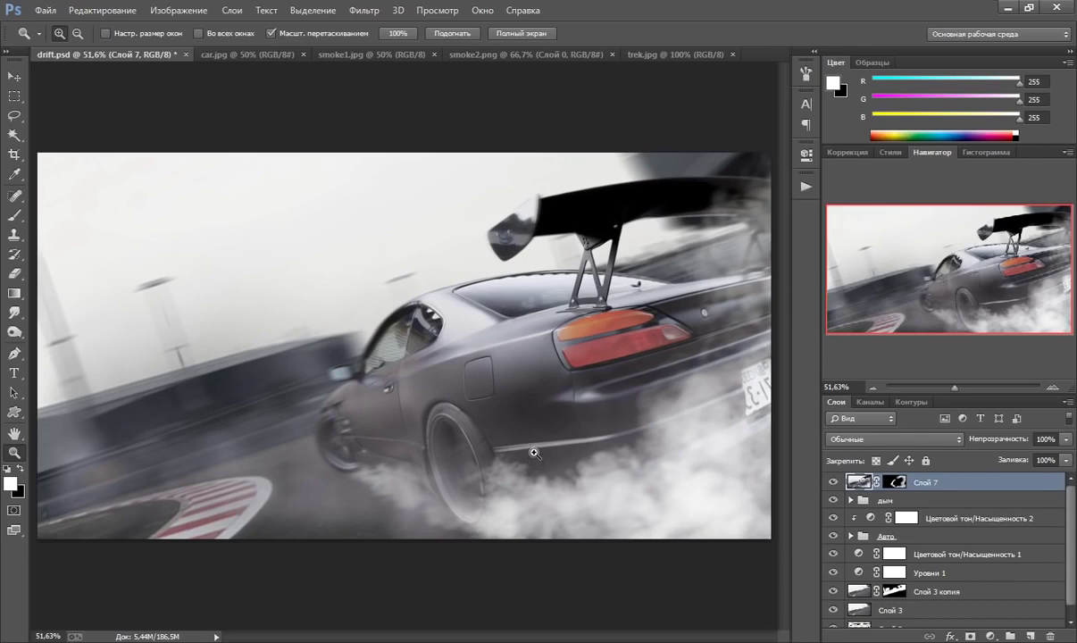
Add a Levels adjustment 'Уровни 2' with input levels 41, 1.00 and 241
click(991, 634)
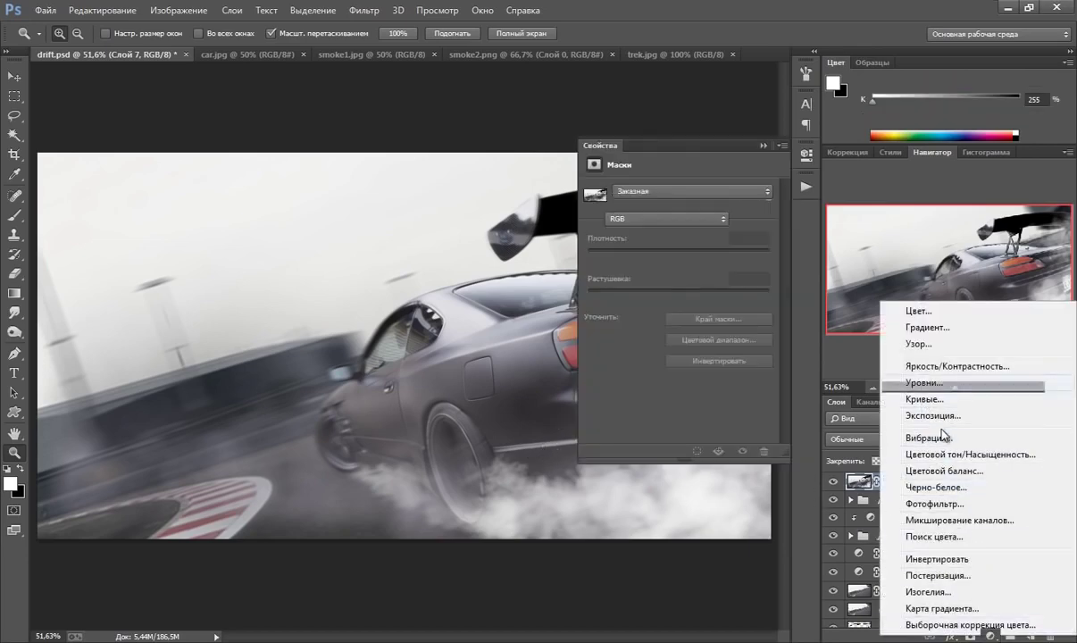
click(927, 383)
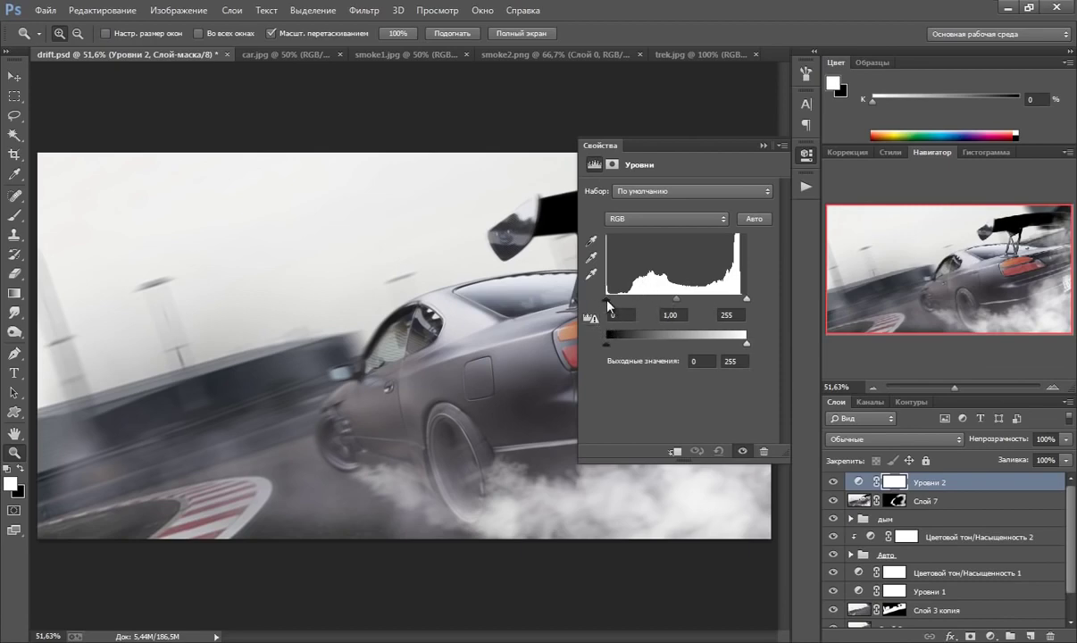
drag(607, 301, 628, 300)
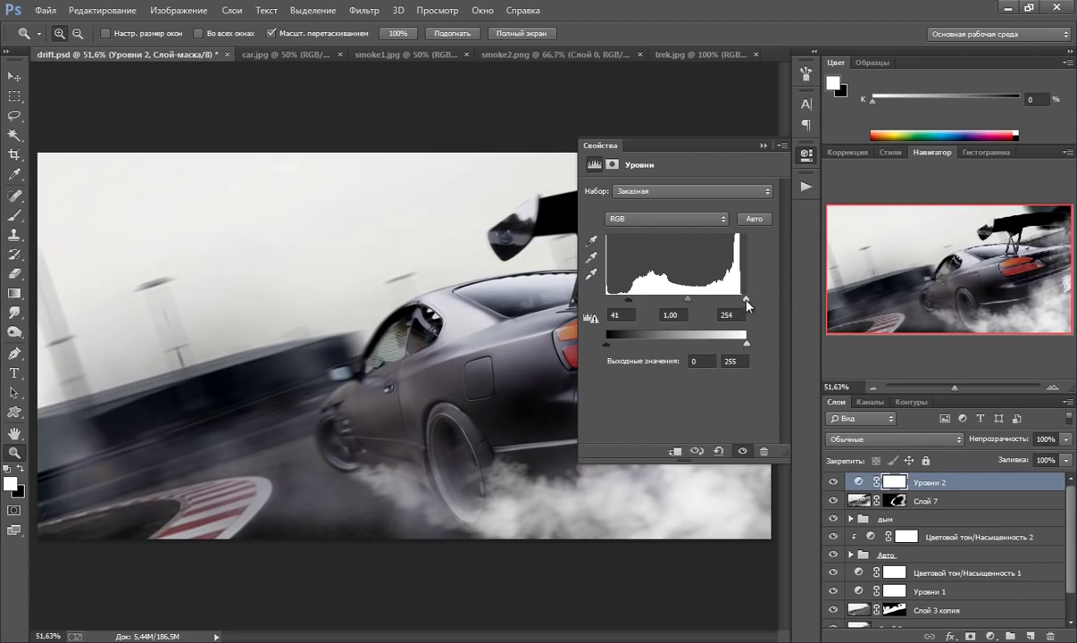
drag(745, 307, 740, 305)
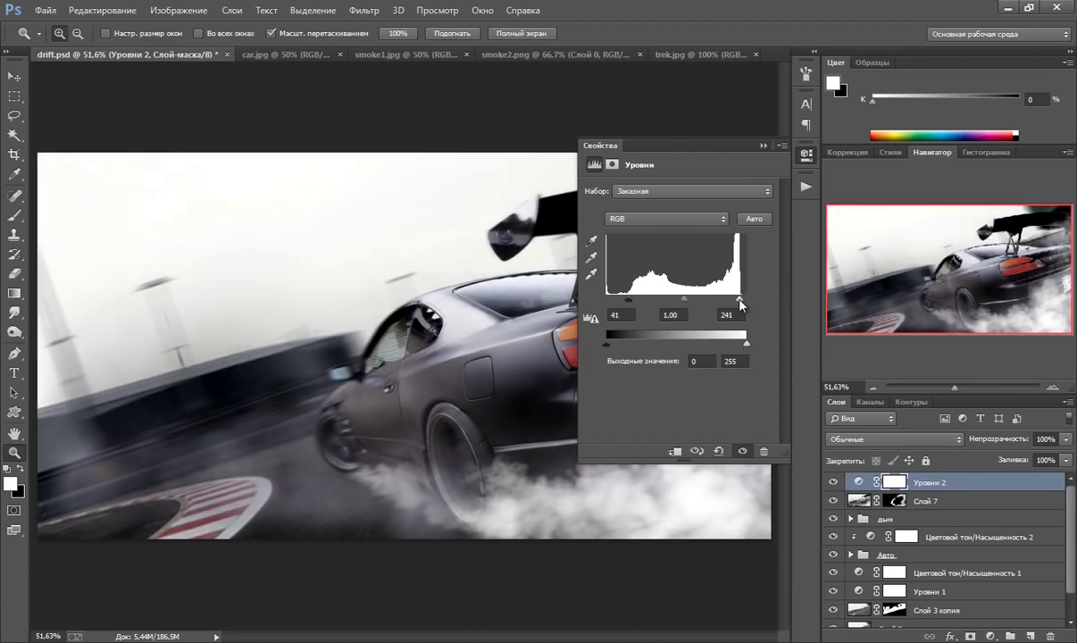
double_click(720, 145)
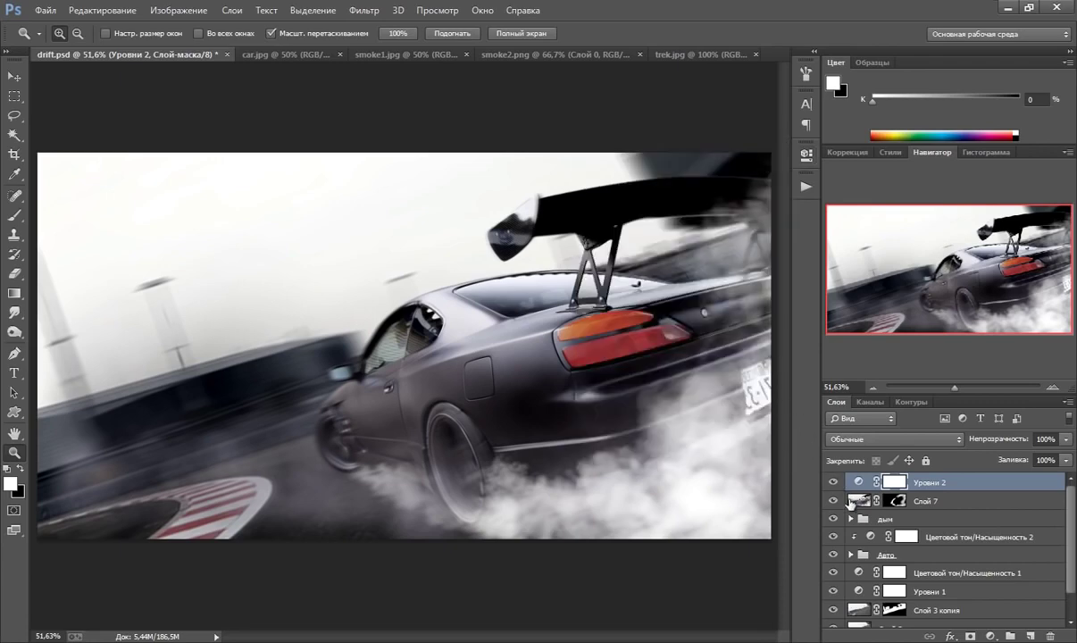
click(835, 503)
click(834, 503)
click(835, 504)
Stamp the visible layers into Слой 8 and blend it as Soft Light (Мягкий свет) at 50% opacity
key(ctrl+shift+alt+e)
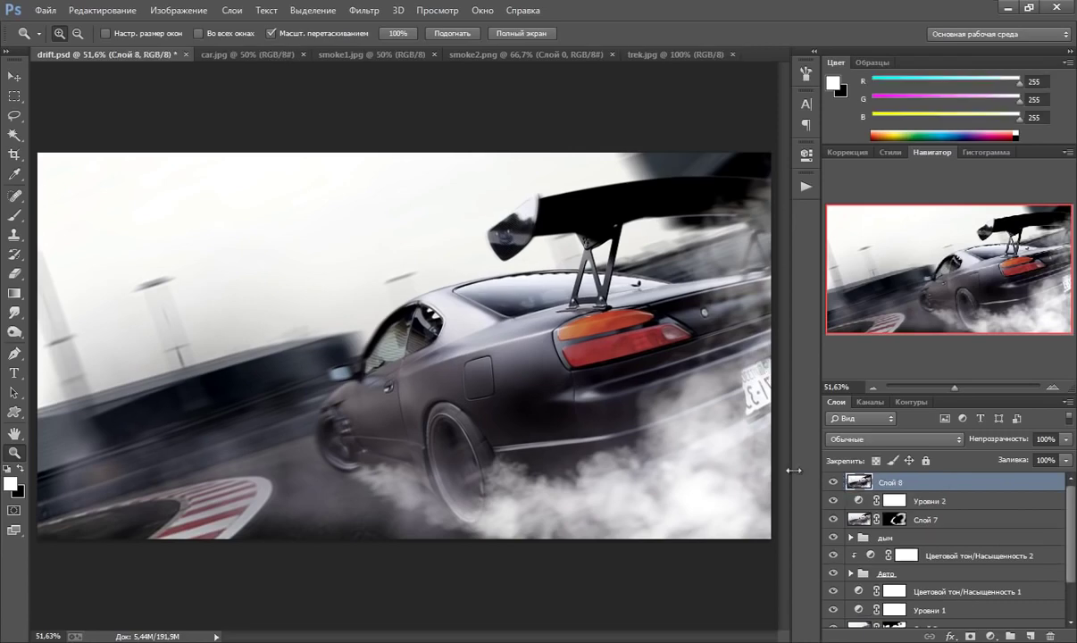
click(840, 439)
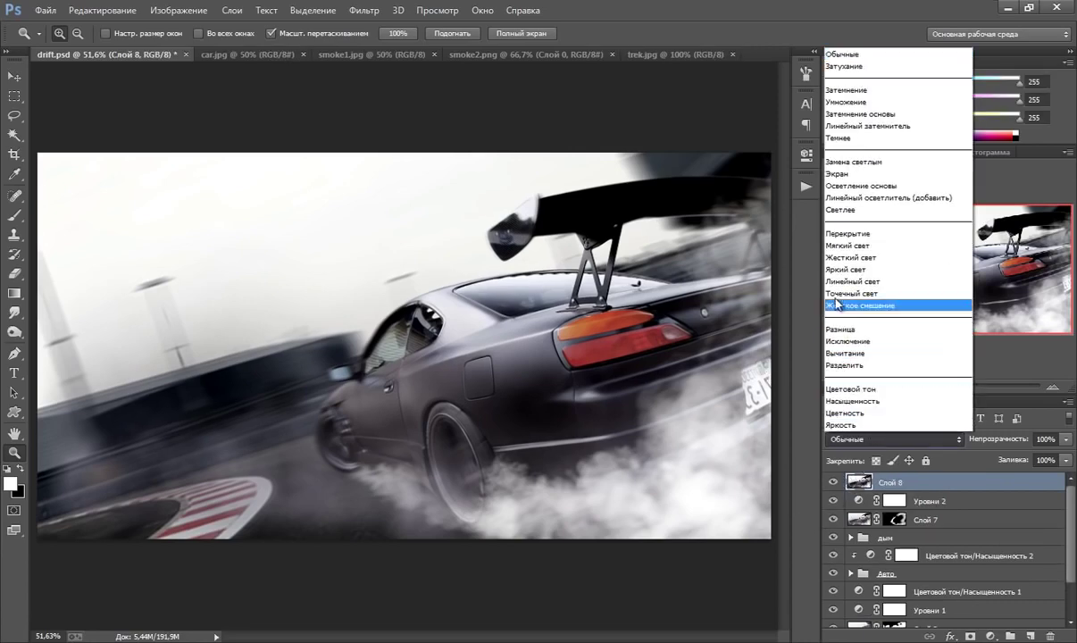
click(850, 244)
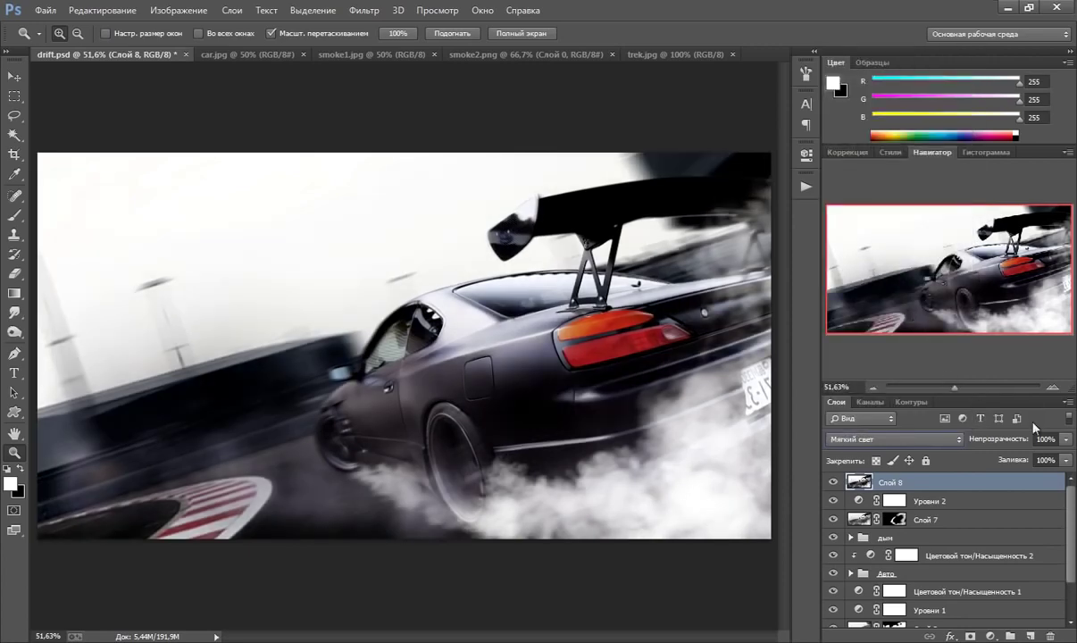
click(1044, 439)
text(50)
key(Return)
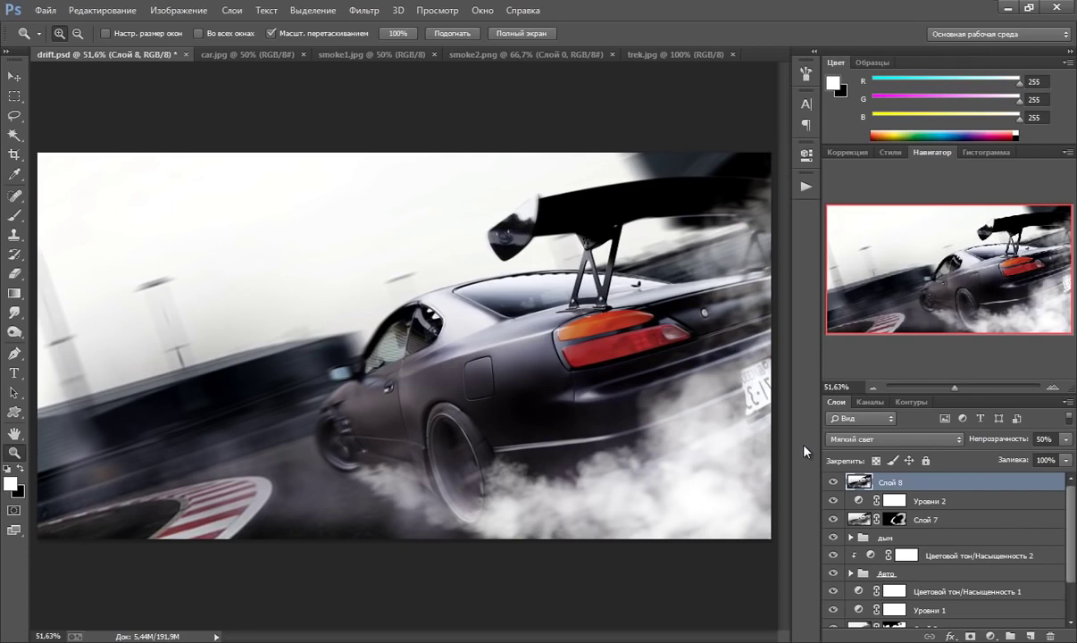
Add a Brightness/Contrast layer with brightness 19 and check it toggled off and on
click(992, 636)
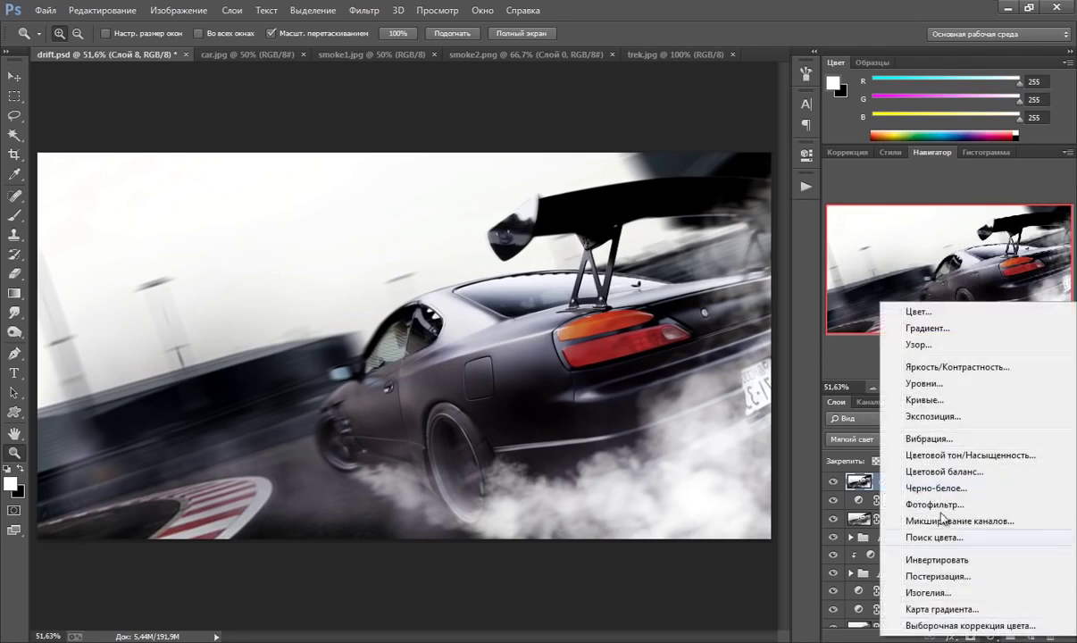
click(940, 367)
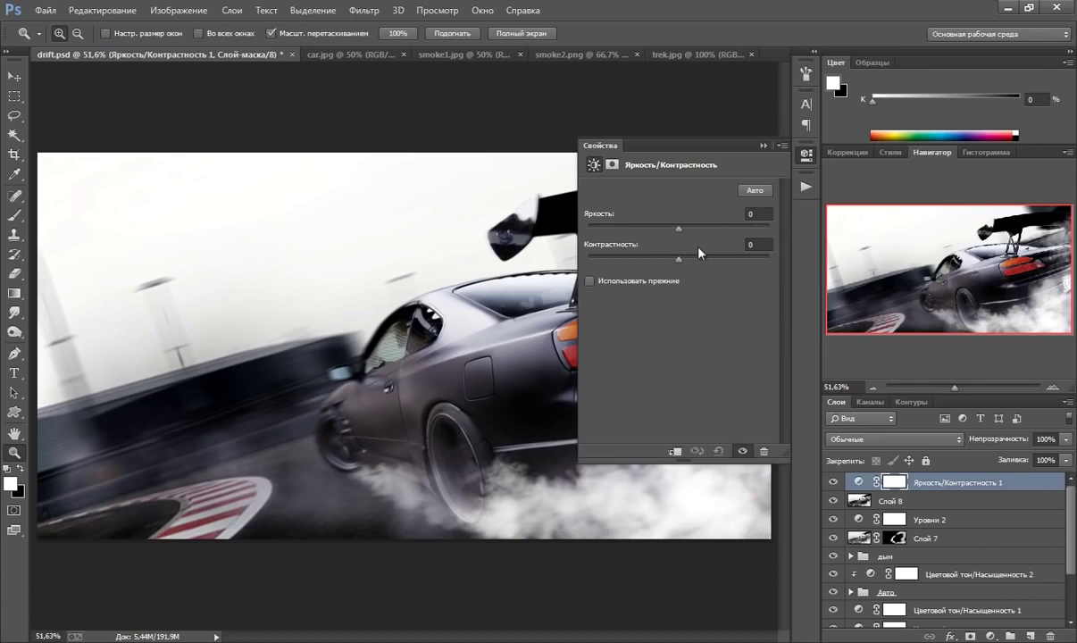
drag(690, 233, 691, 233)
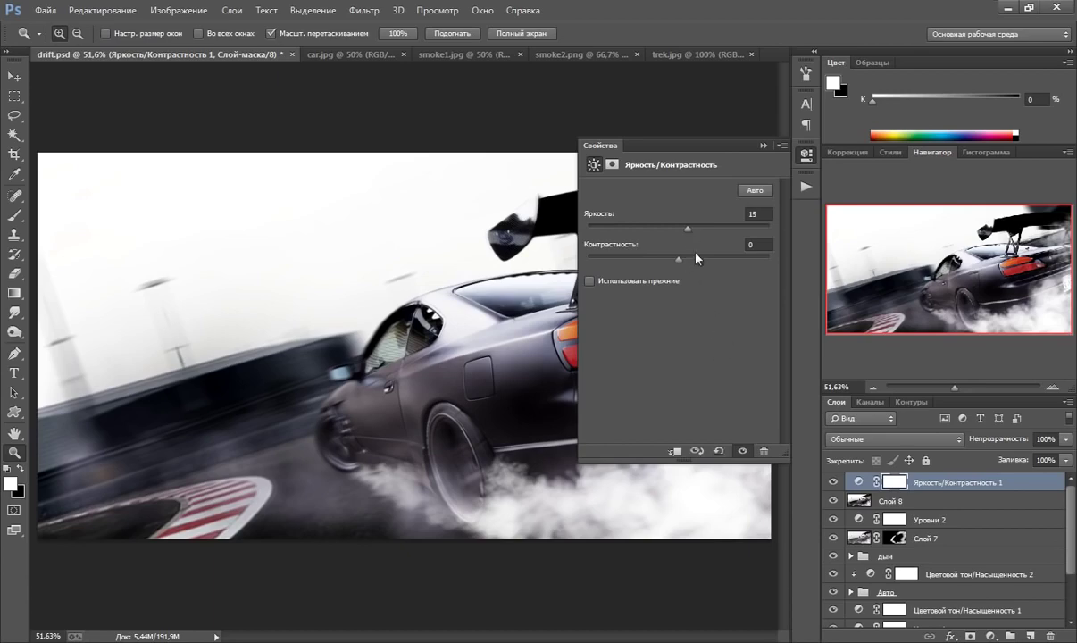
click(764, 146)
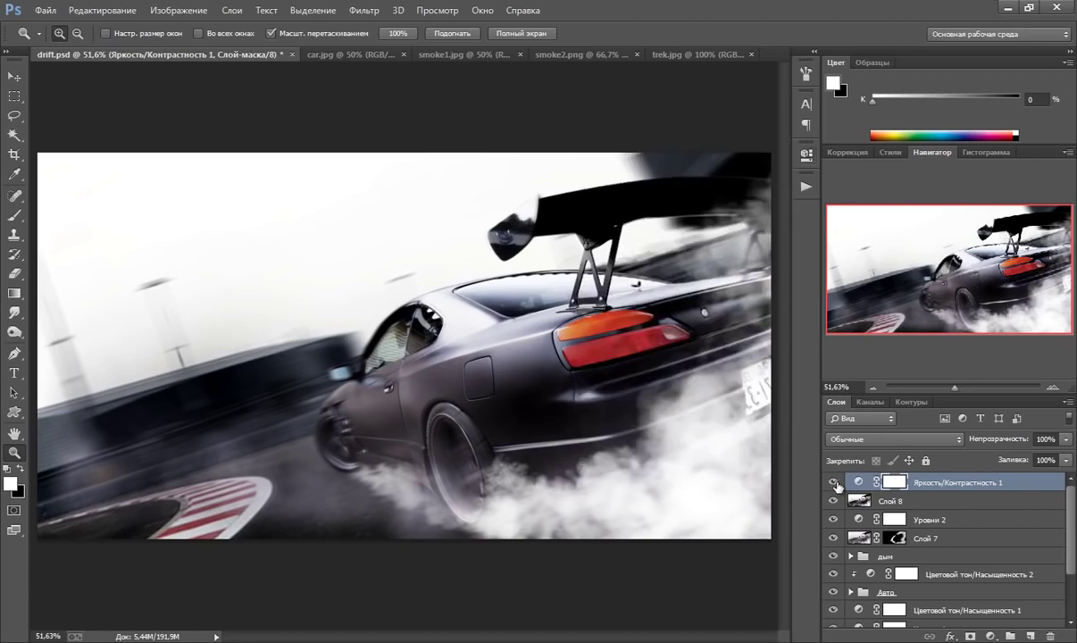
click(836, 483)
click(835, 482)
click(836, 482)
click(835, 482)
Add a solid colour fill layer in orange ff631d
click(989, 636)
click(907, 308)
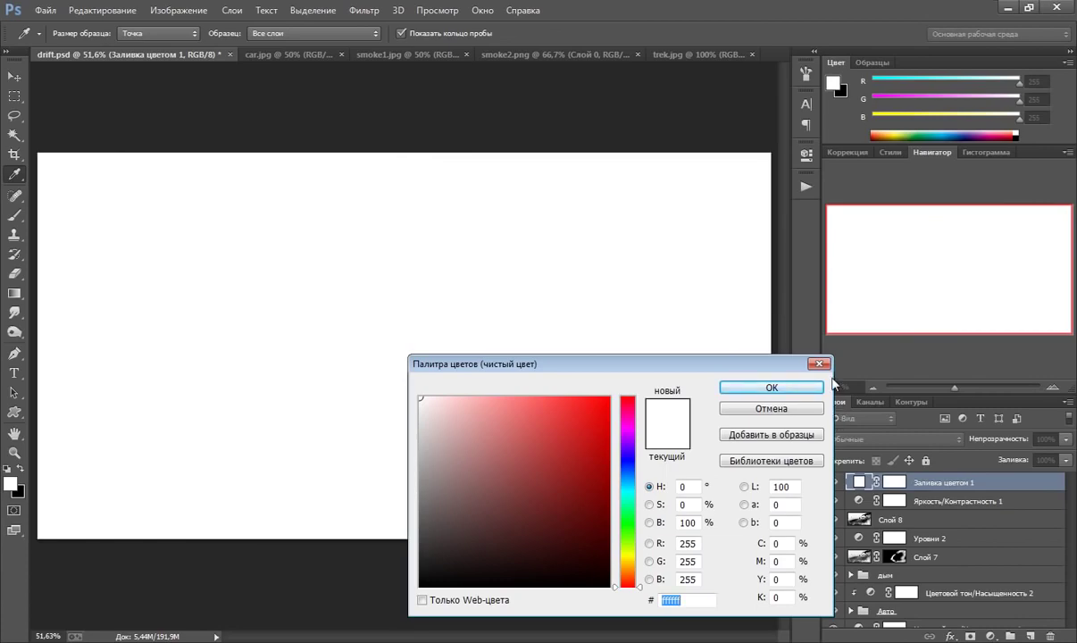
text(ff)
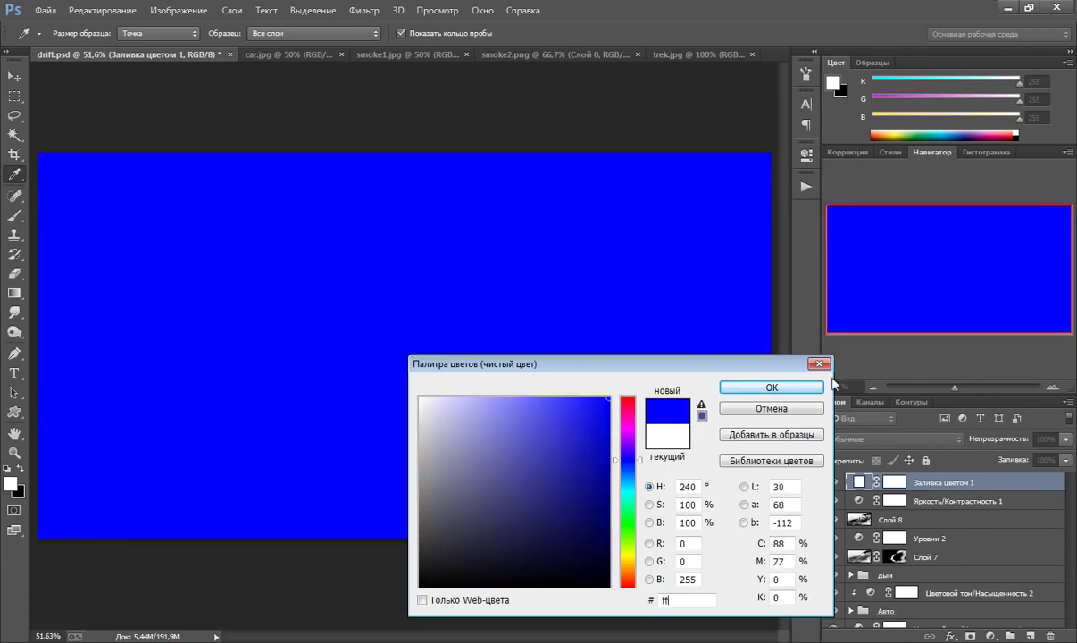
text(63)
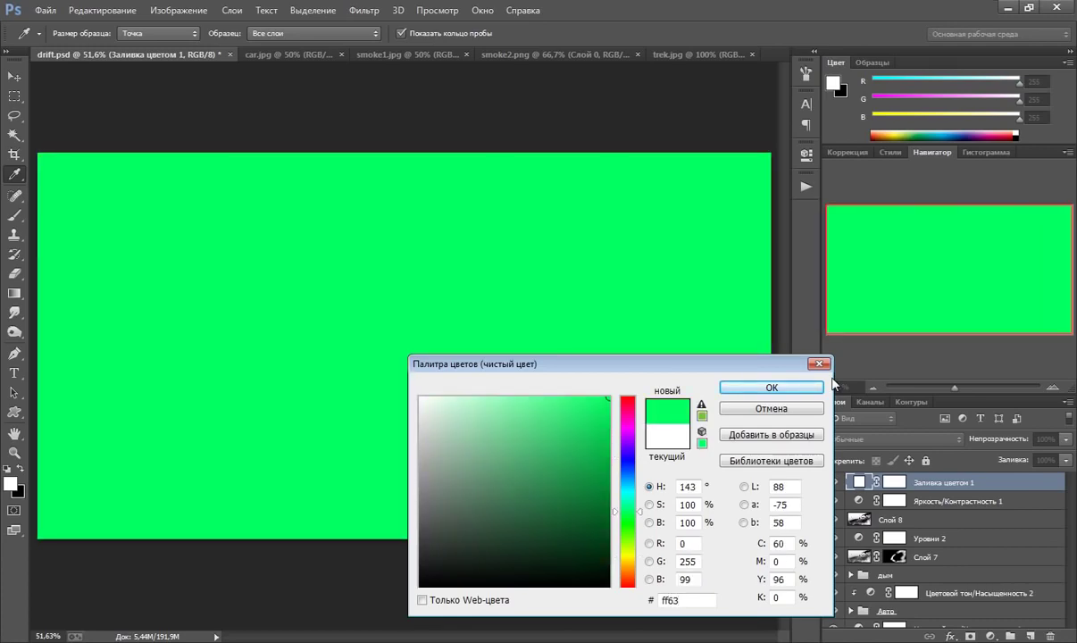
text(1d)
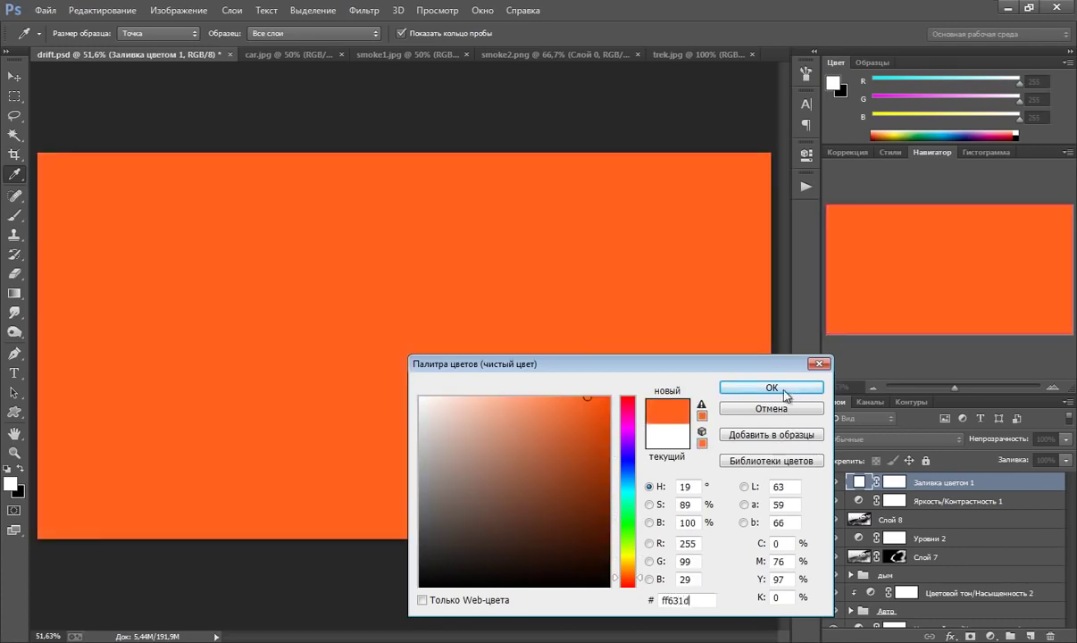
click(743, 388)
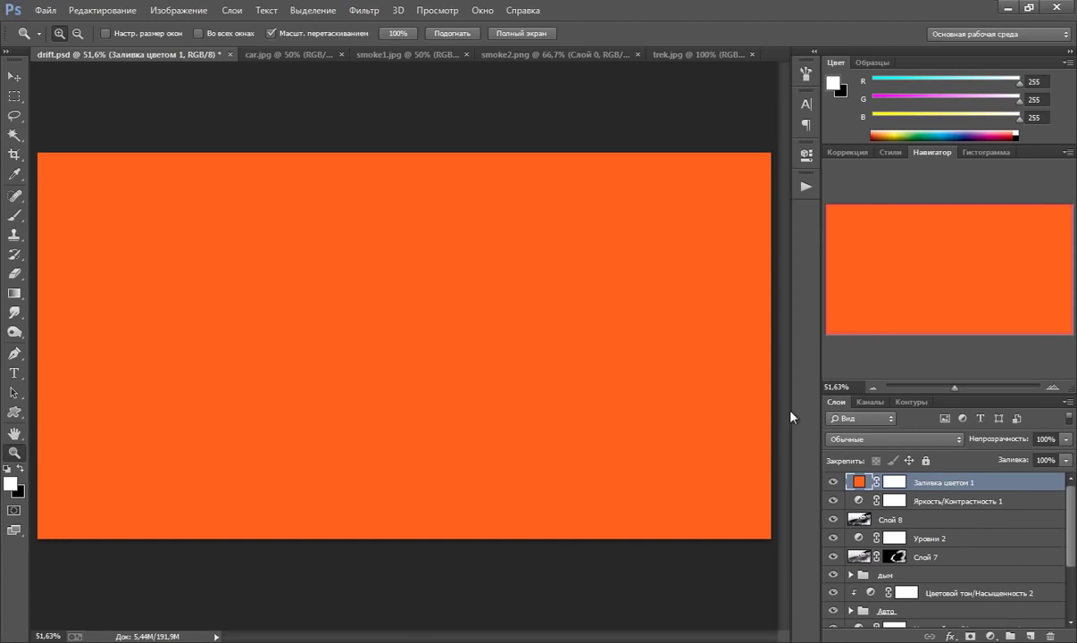
Set the orange fill layer to Hue (Цветовой тон) blending at 50% opacity
click(864, 442)
click(920, 382)
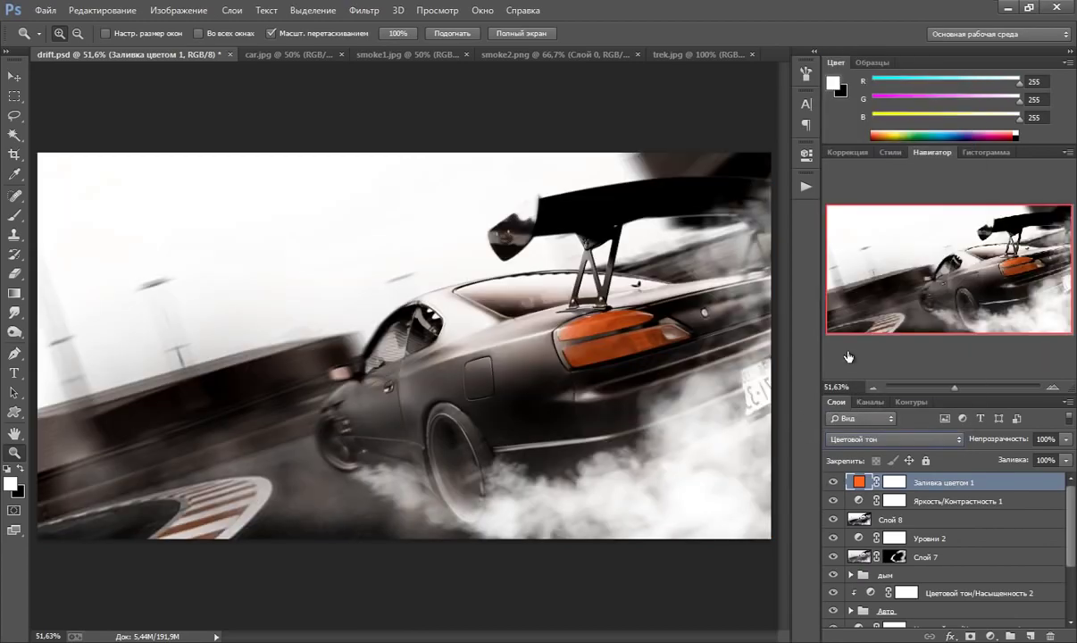
click(1045, 439)
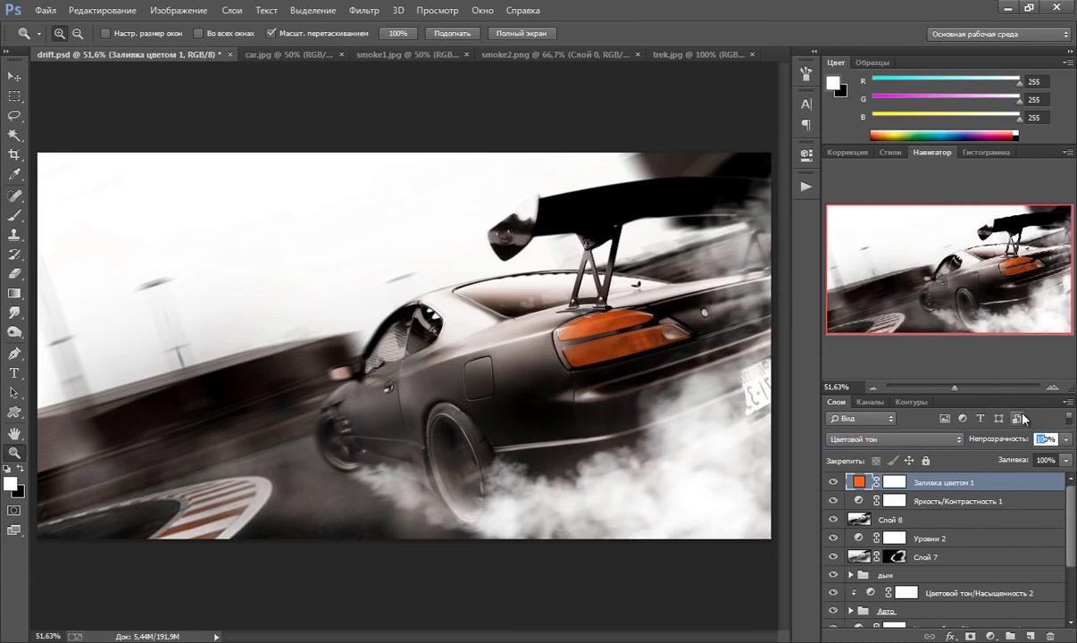
text(50)
click(992, 638)
Add a Gradient Map and set its left gradient stop to dark 332b2f
click(965, 603)
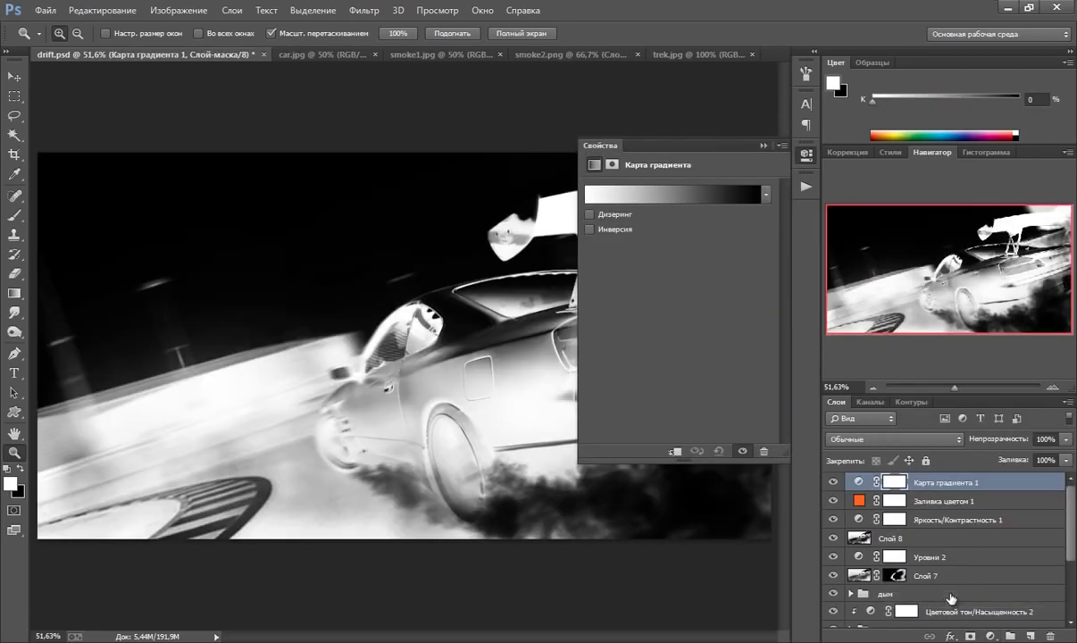
click(595, 205)
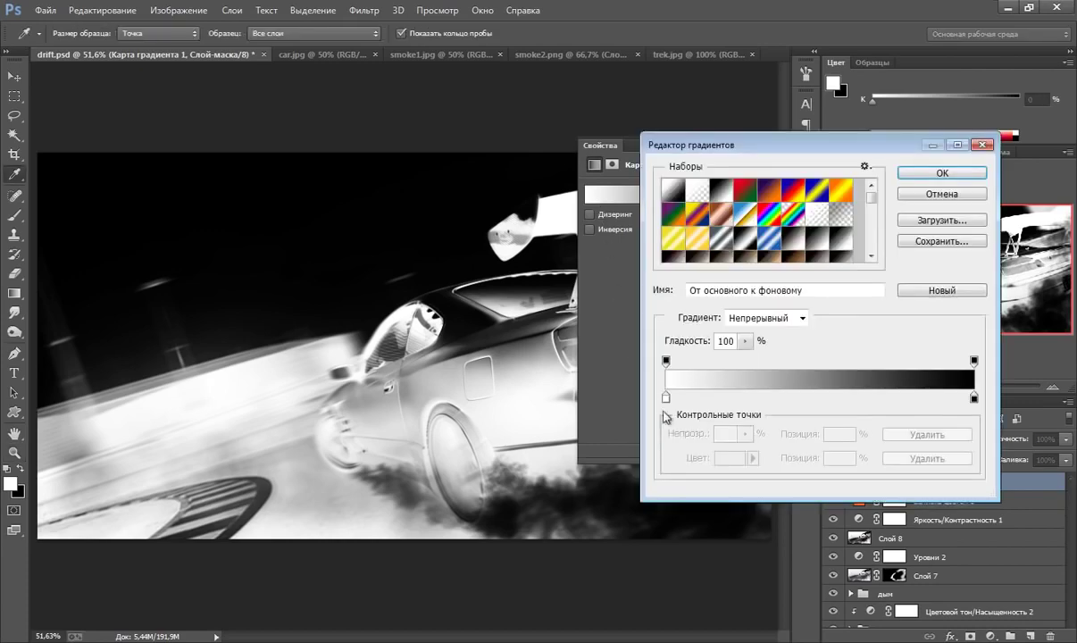
click(665, 396)
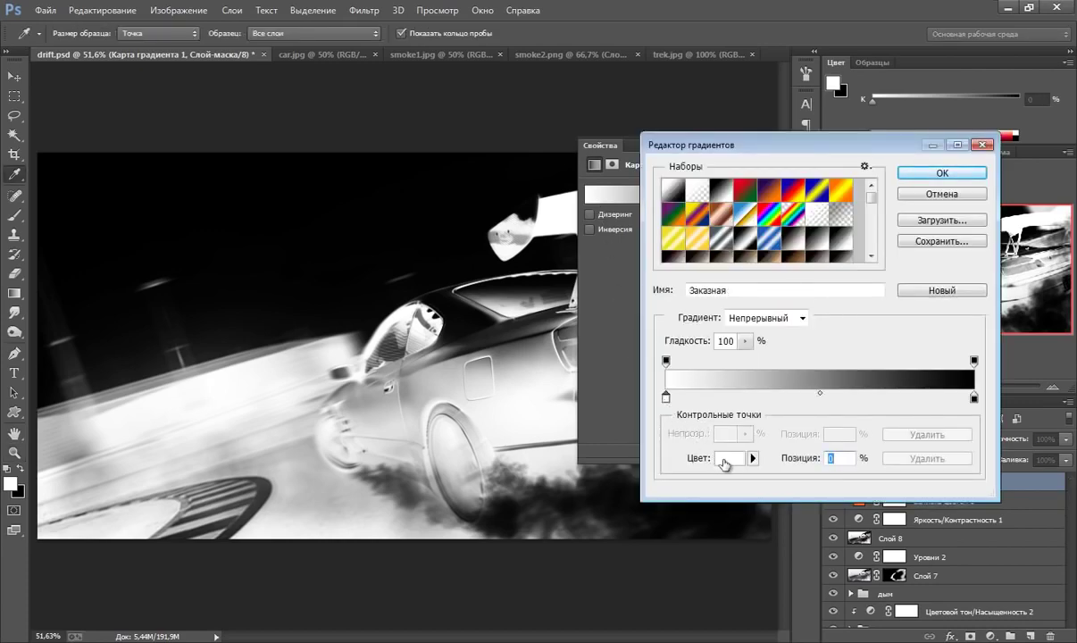
click(725, 458)
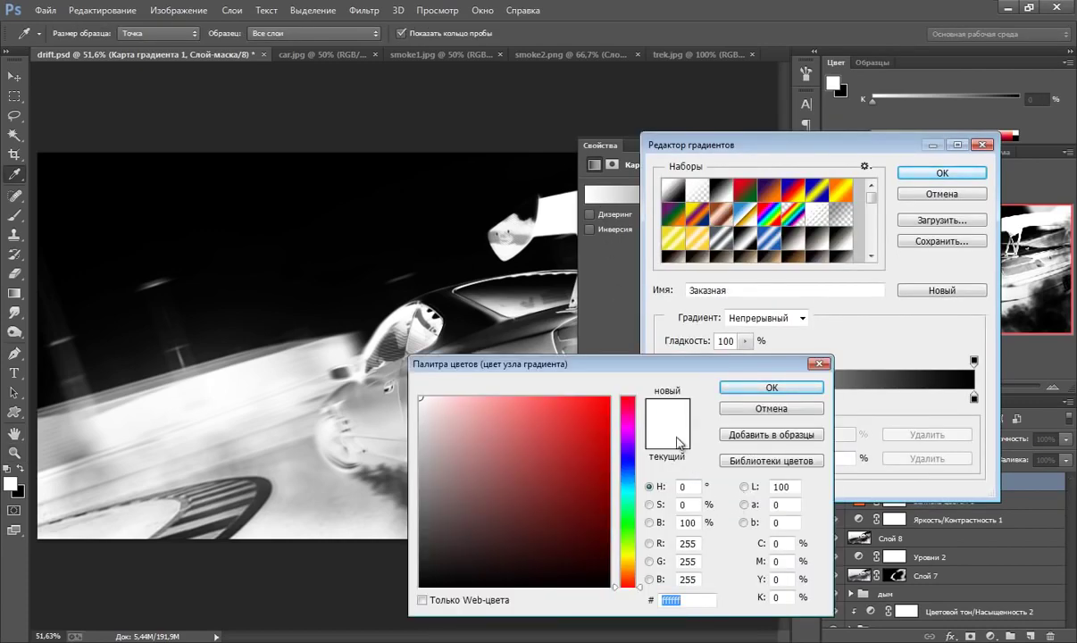
text(332)
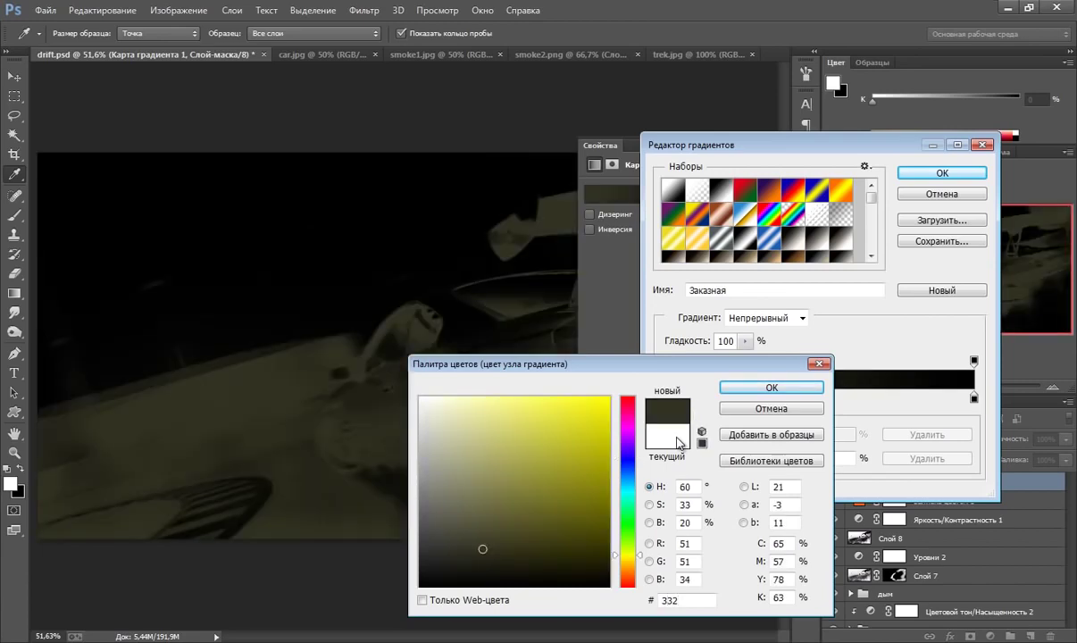
text(b)
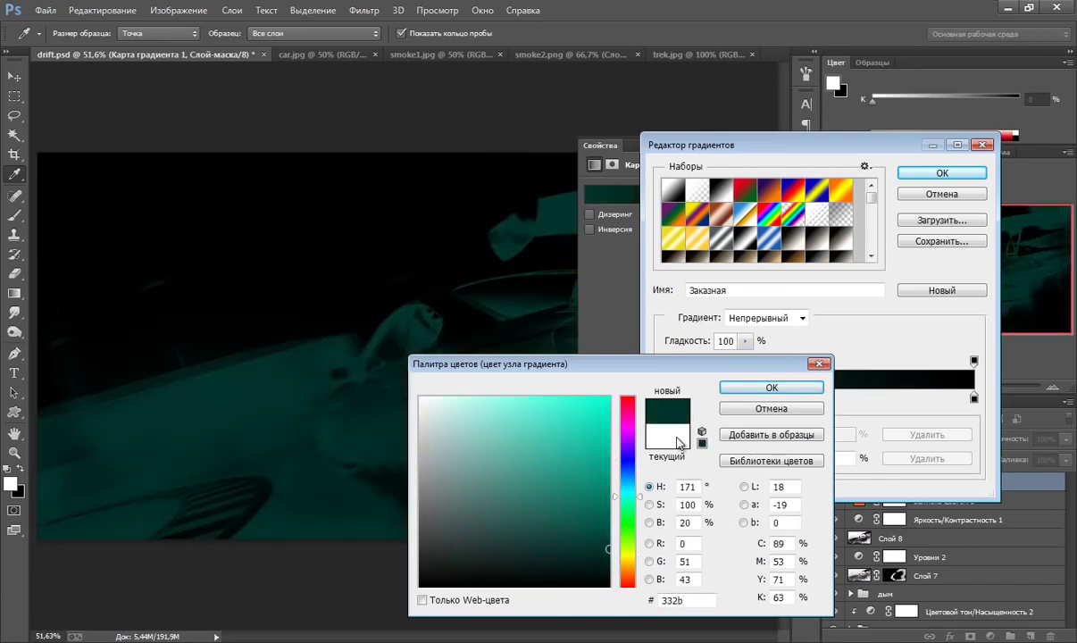
text(2f)
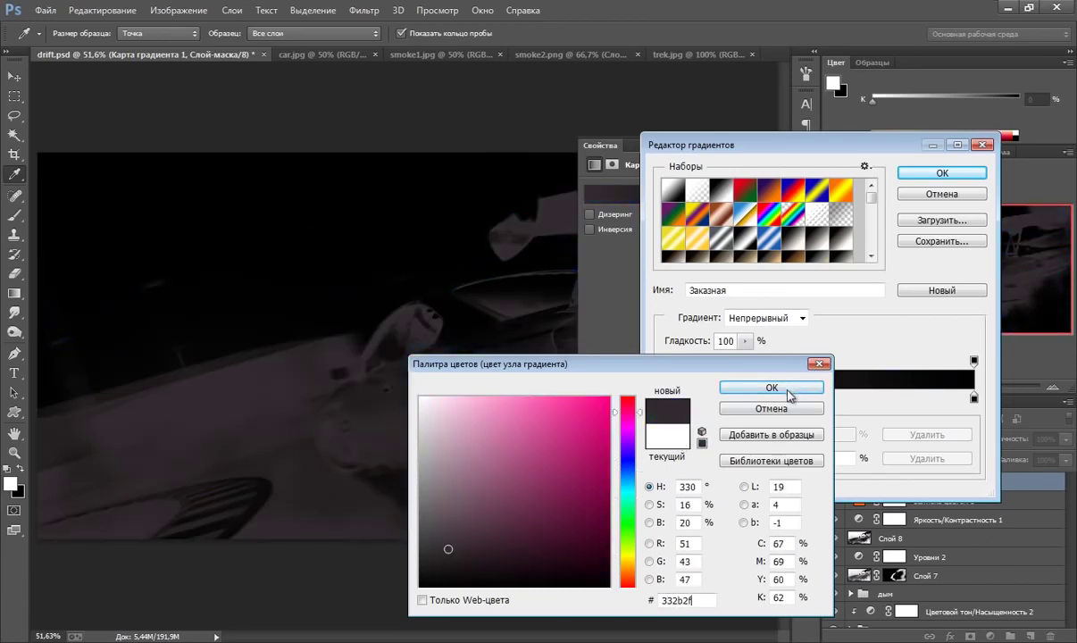
click(771, 388)
Set the gradient's right stop to beige 9e9c81
click(975, 399)
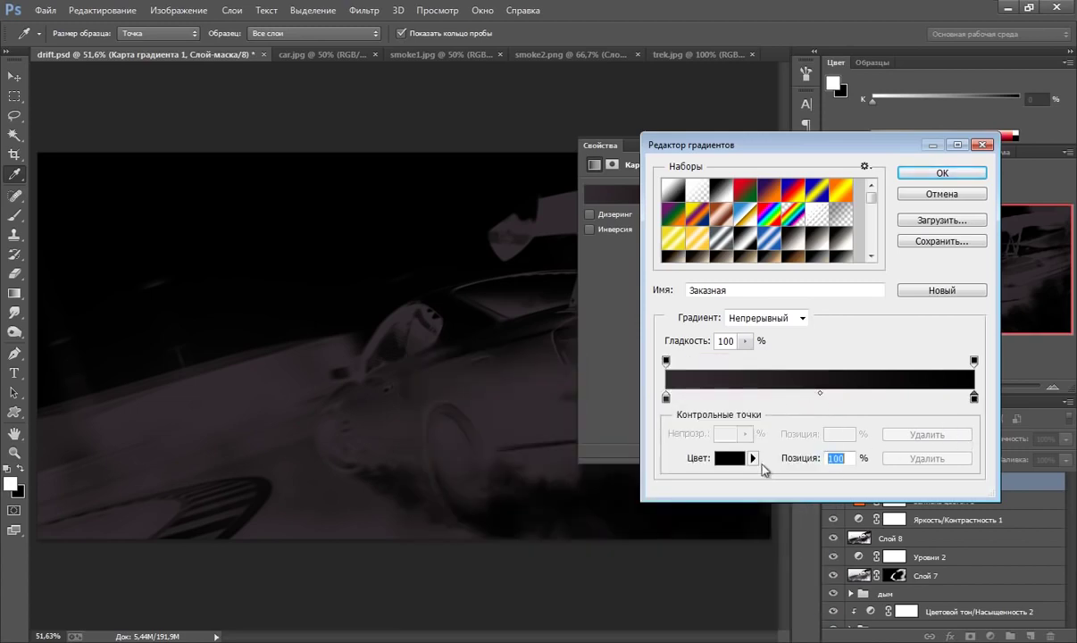
click(729, 458)
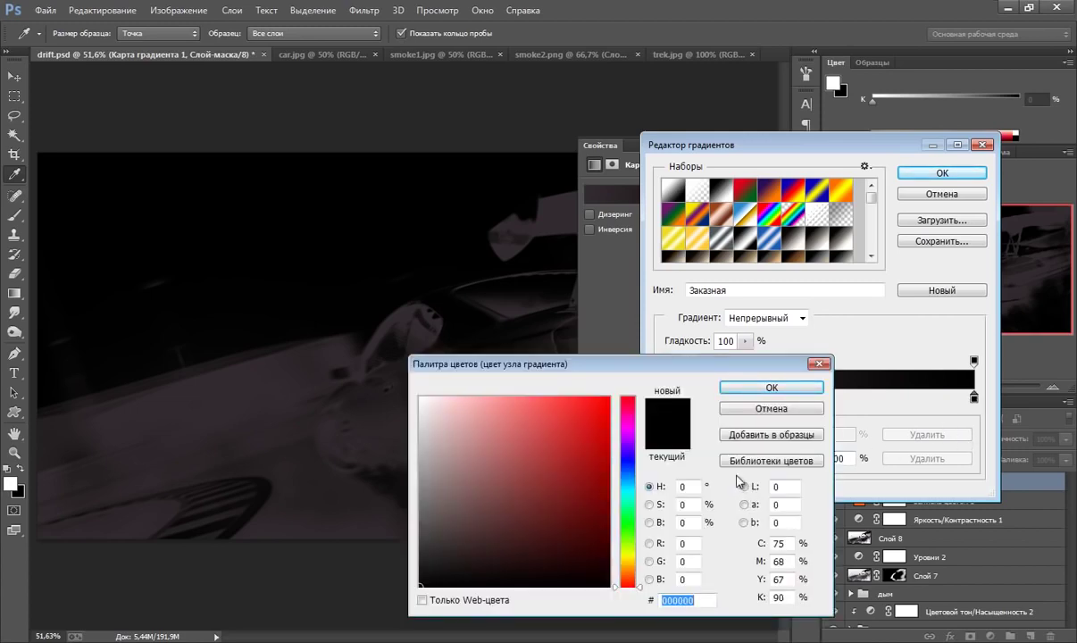
text(9)
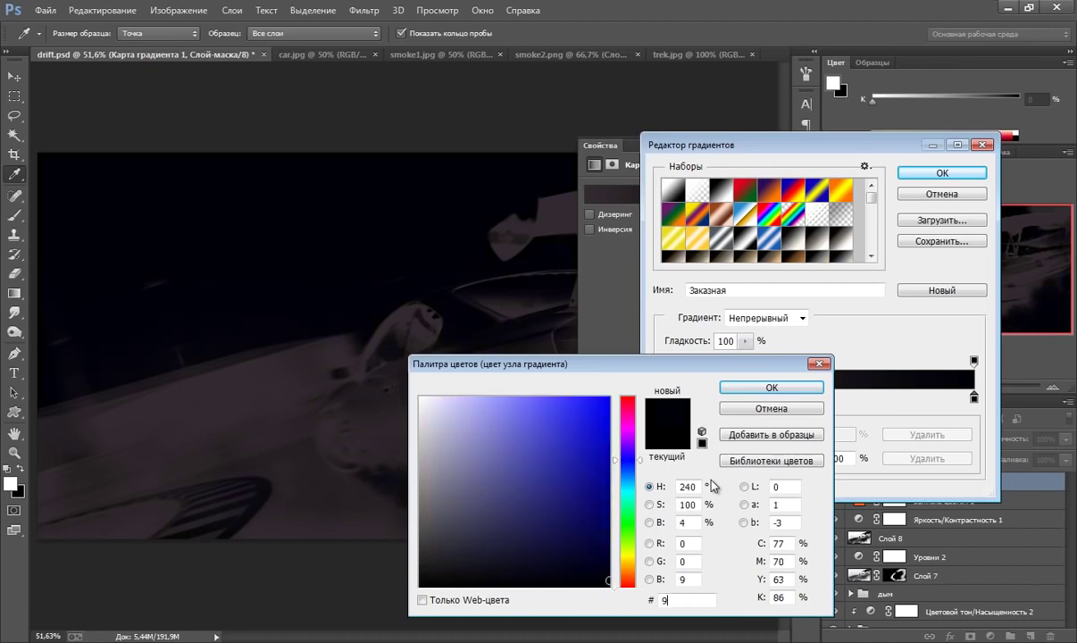
text(3)
key(BackSpace)
text(e9)
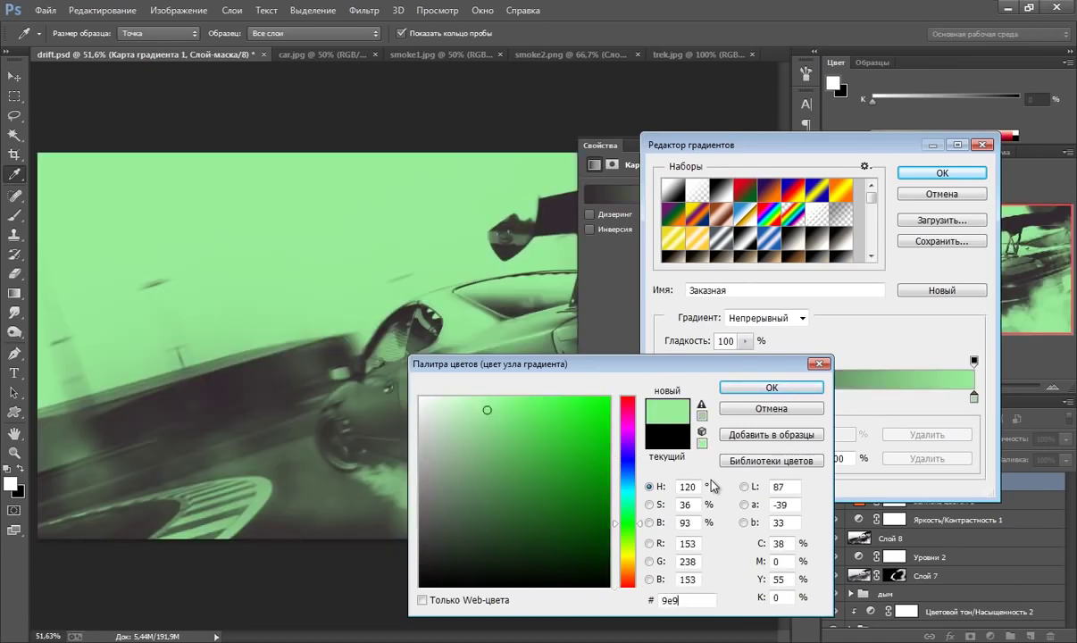
text(c81)
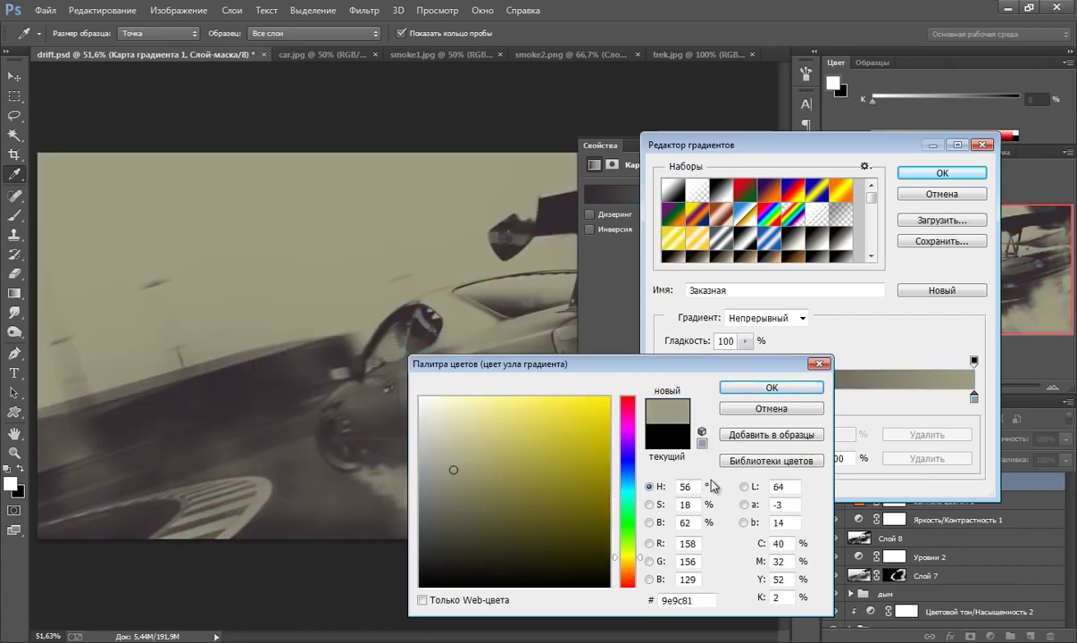
click(772, 387)
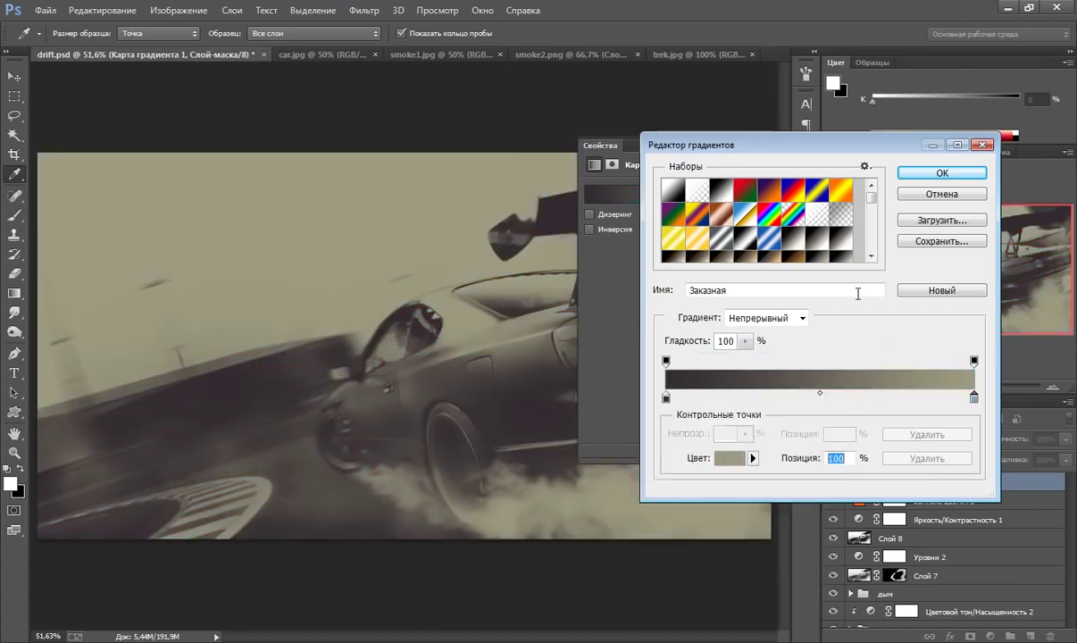
Accept the gradient and blend the gradient map layer in Soft Light (Мягкий свет)
click(938, 173)
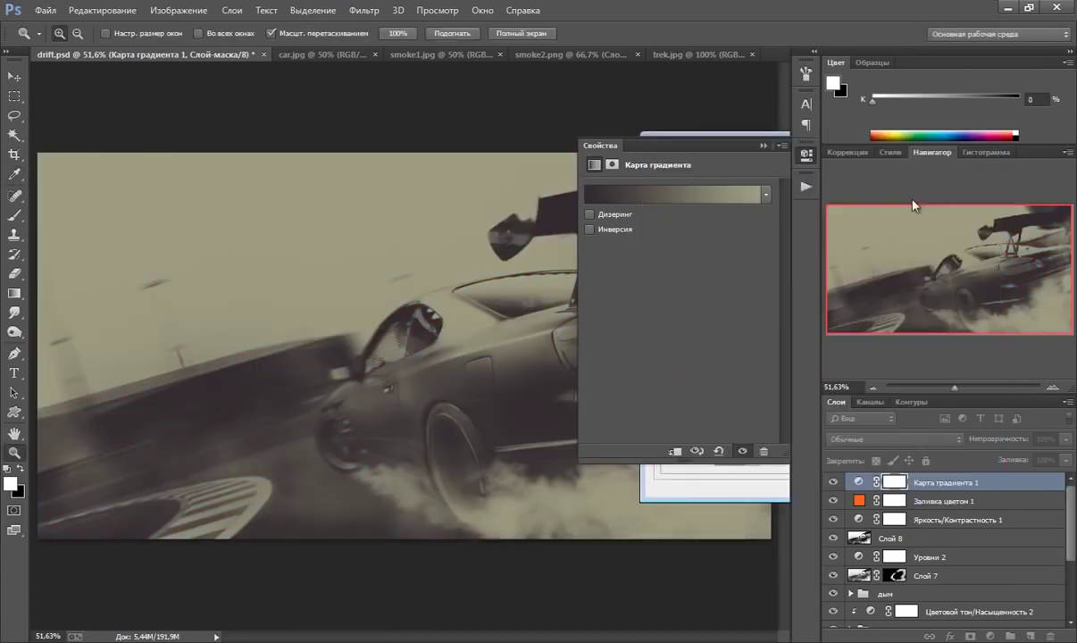
click(763, 150)
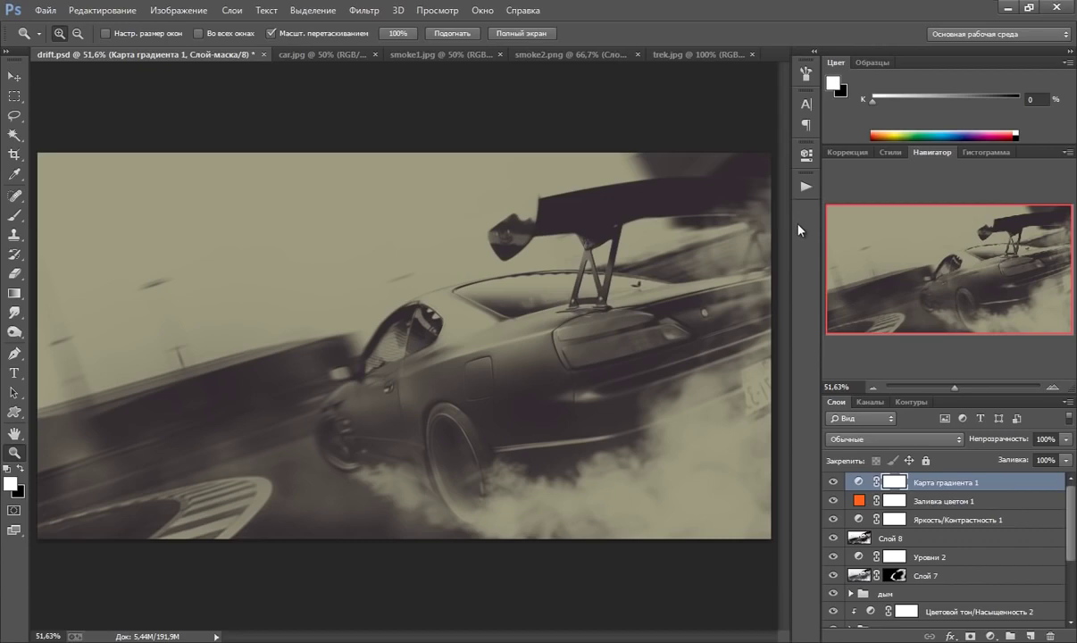
click(855, 442)
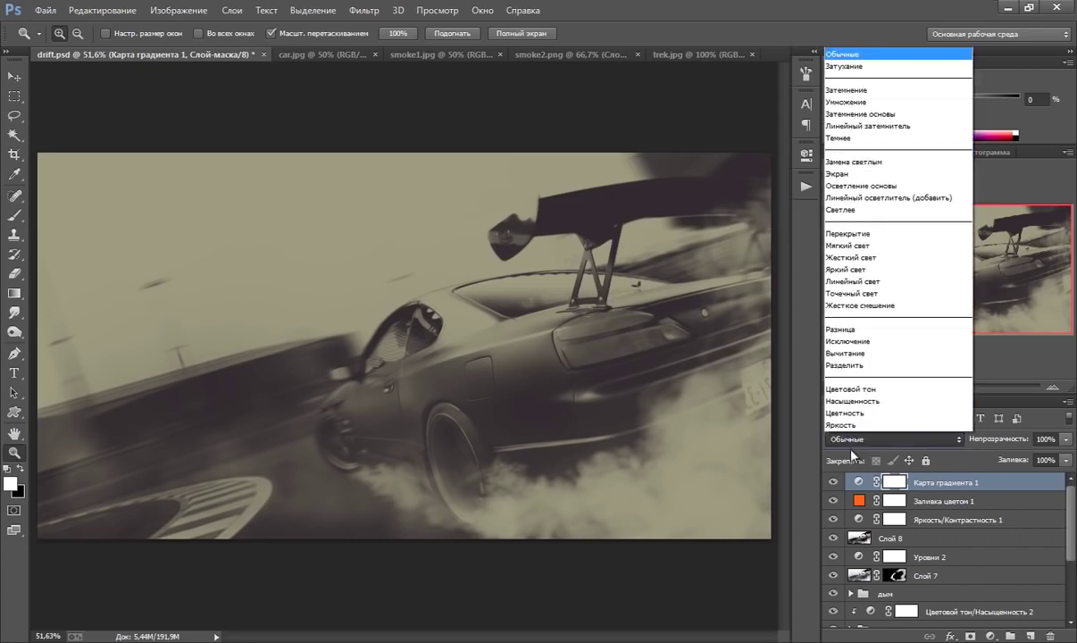
click(834, 247)
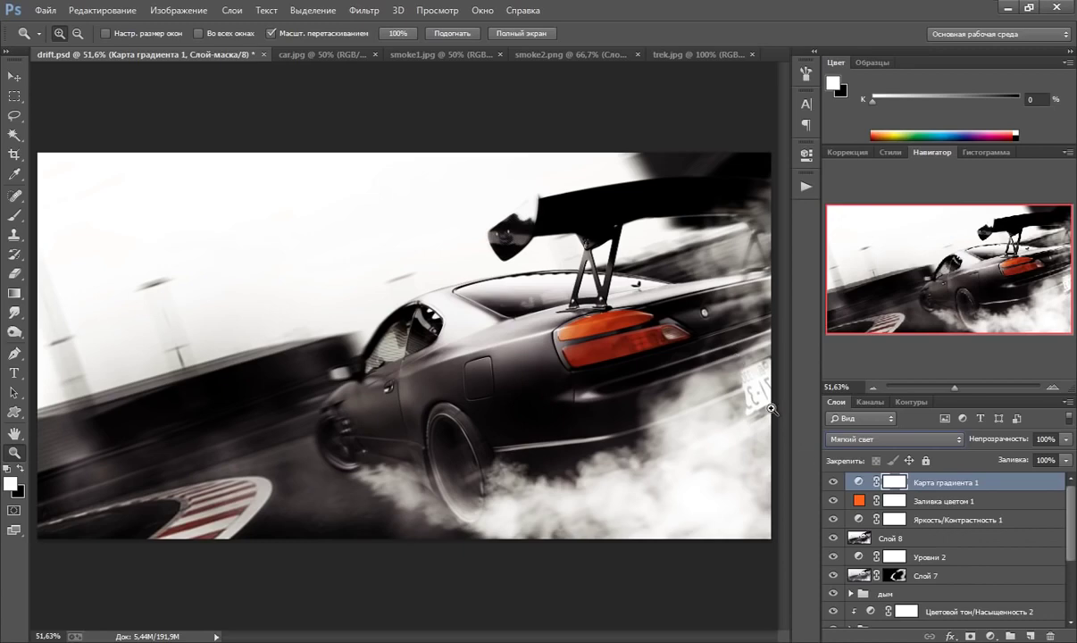
Add a Vibrance adjustment layer with vibrance raised to +5 above the gradient map
click(992, 636)
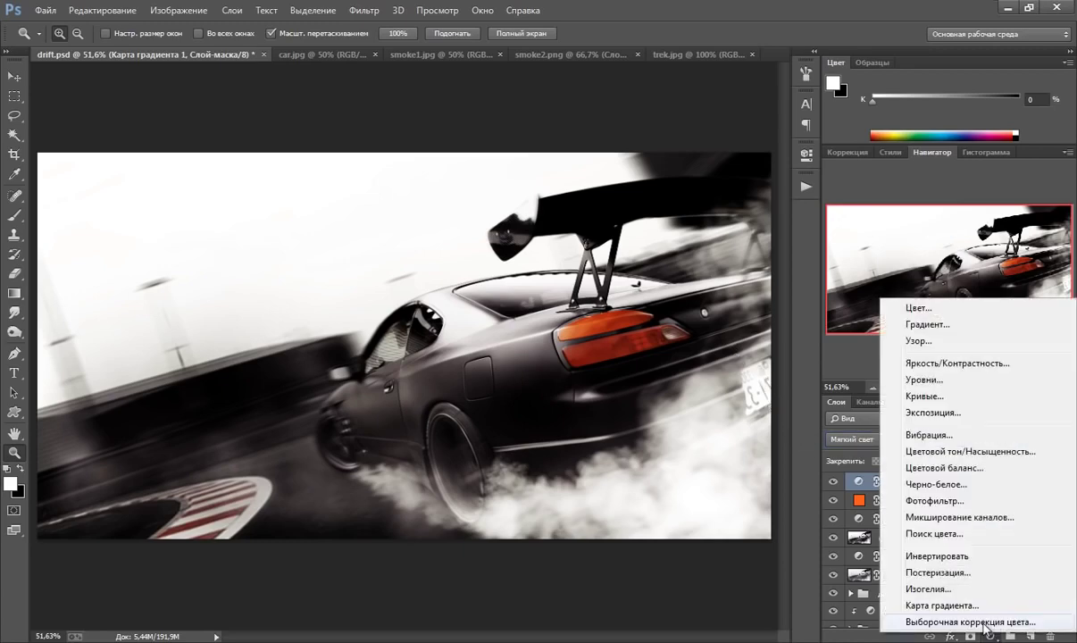
click(945, 436)
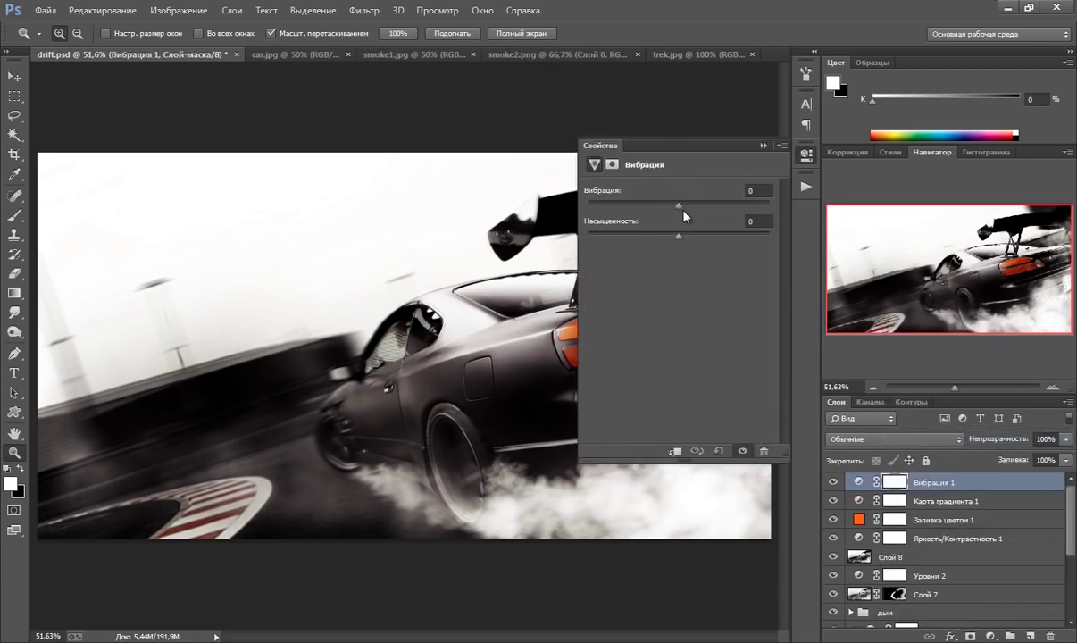
drag(680, 206, 687, 237)
click(764, 145)
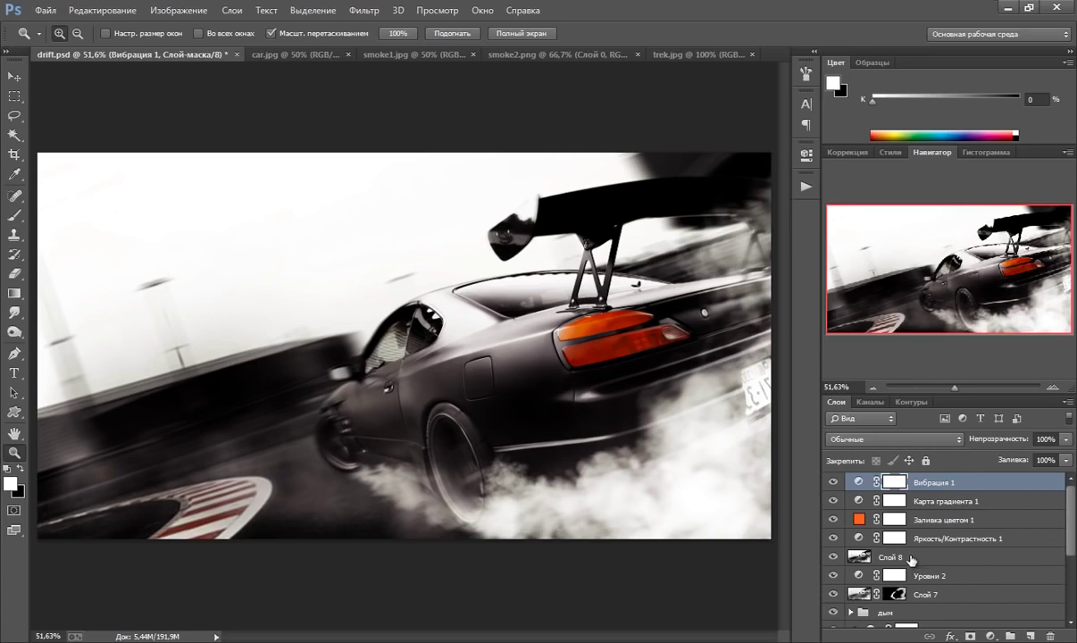
shift+click(855, 557)
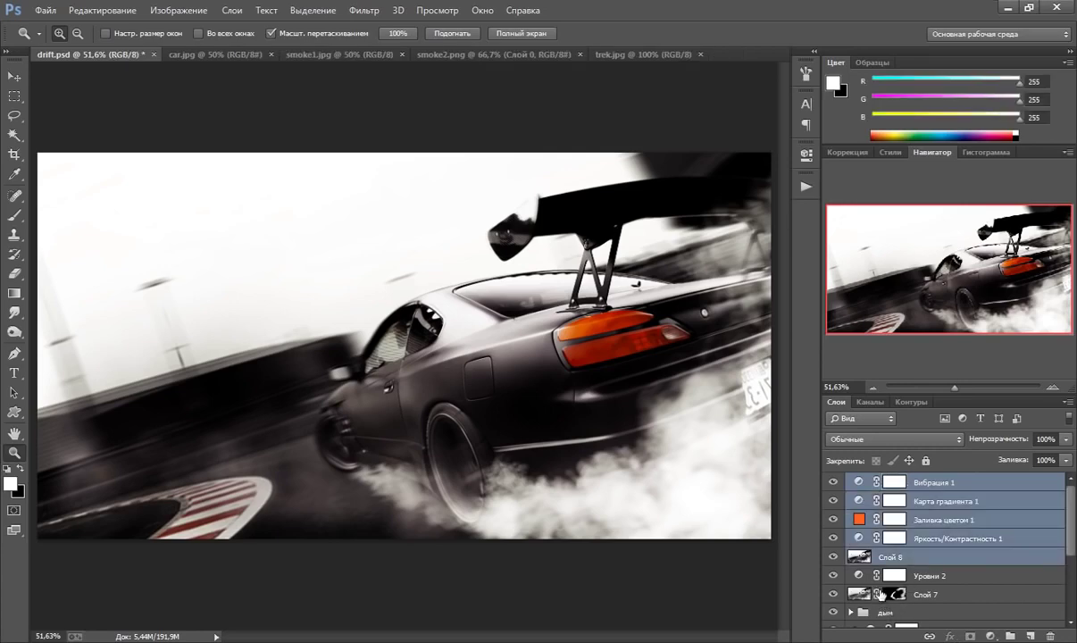
Group the five toning layers into Группа 1, compare before/after, and stamp a merged Слой 9
key(ctrl+g)
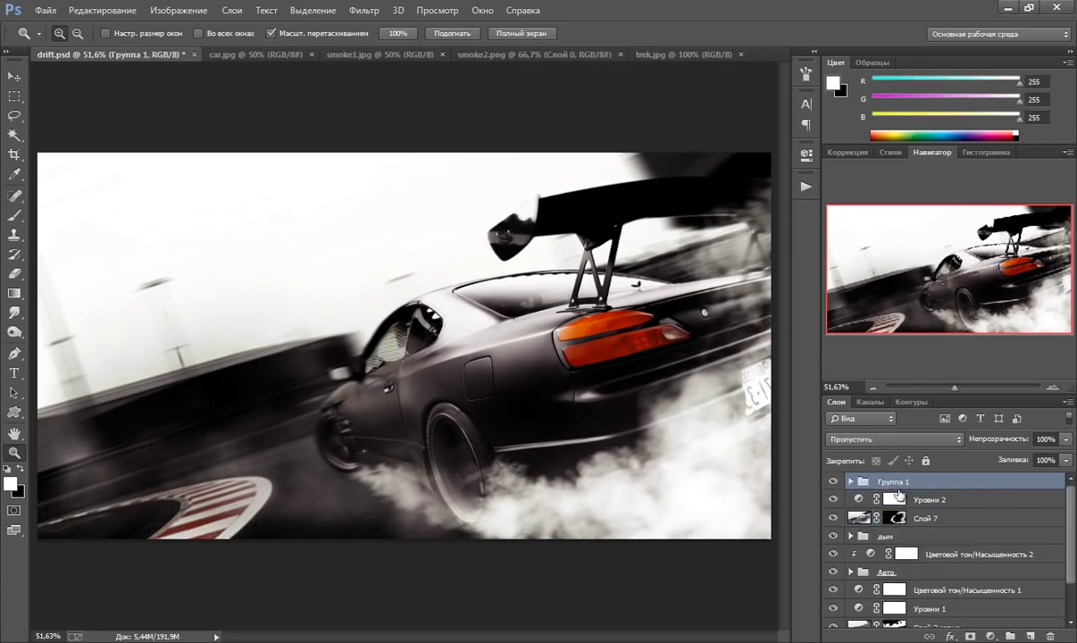
click(833, 481)
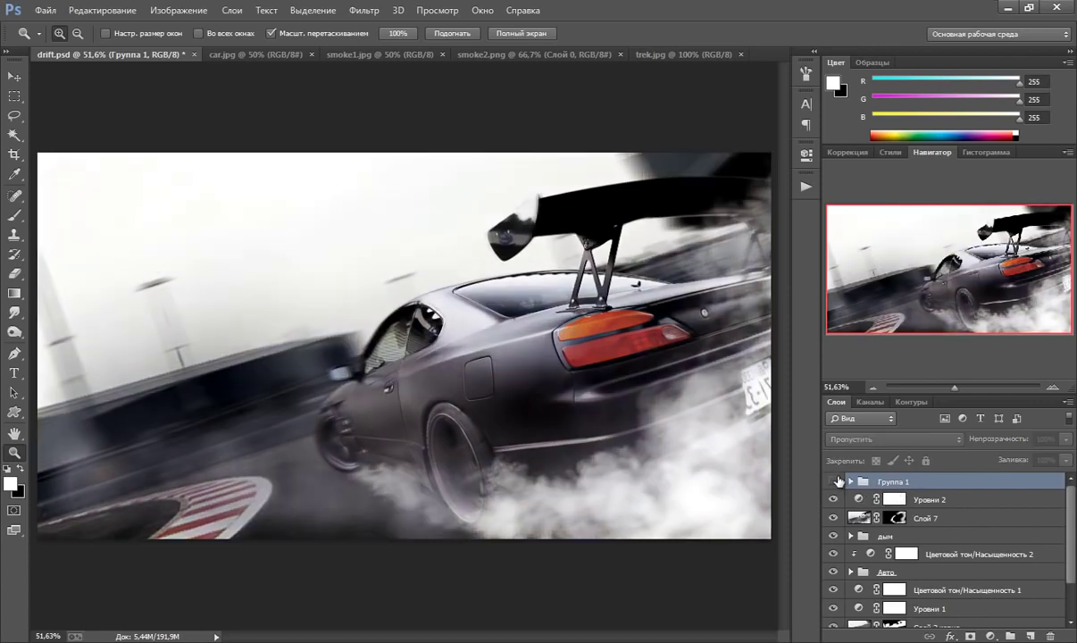
click(833, 482)
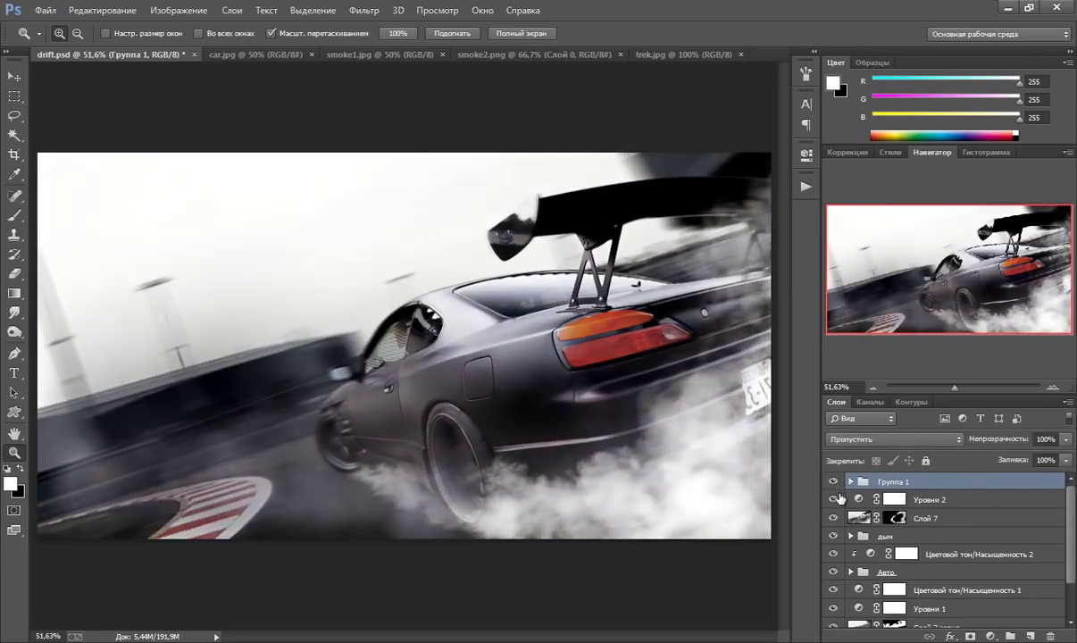
click(833, 482)
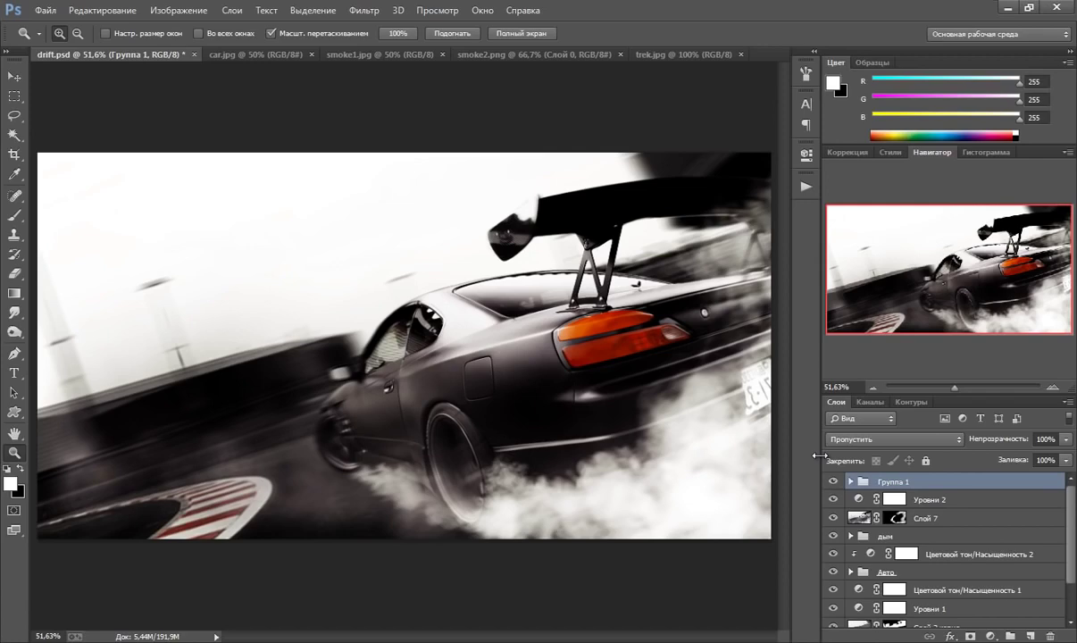
key(ctrl+shift+alt+e)
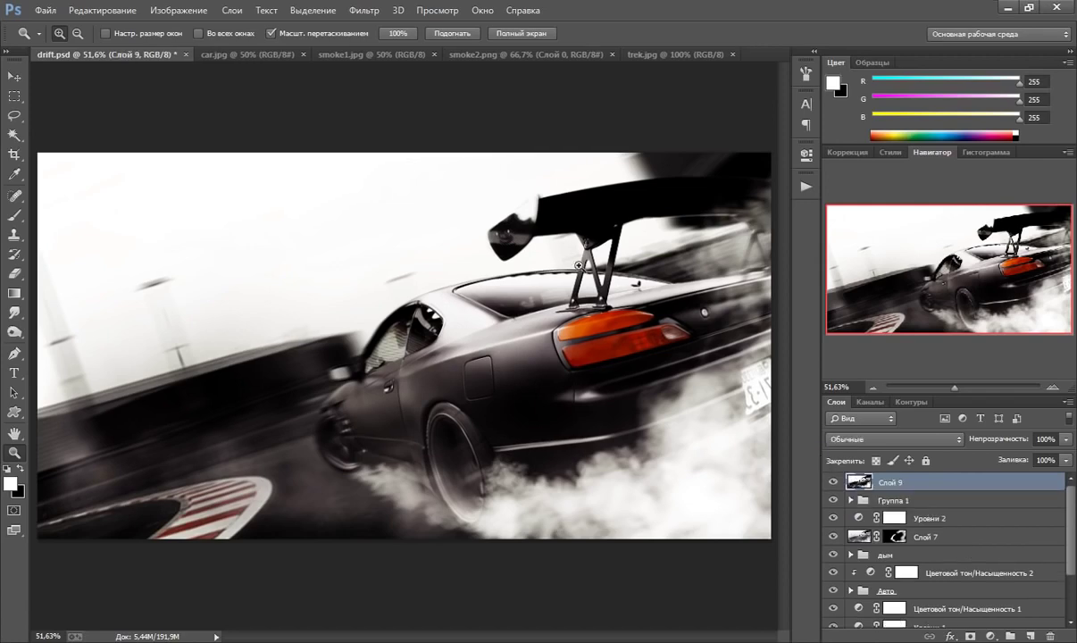
Sharpen Слой 9 with Unsharp Mask at 100% amount, radius about 1.3 px, threshold 0
click(362, 11)
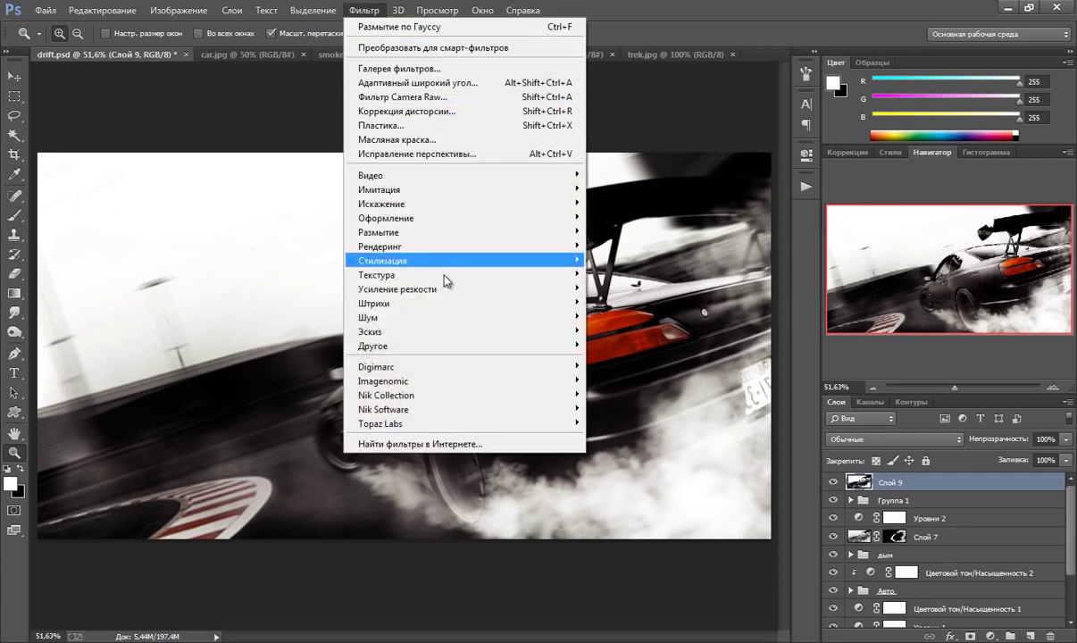
click(630, 298)
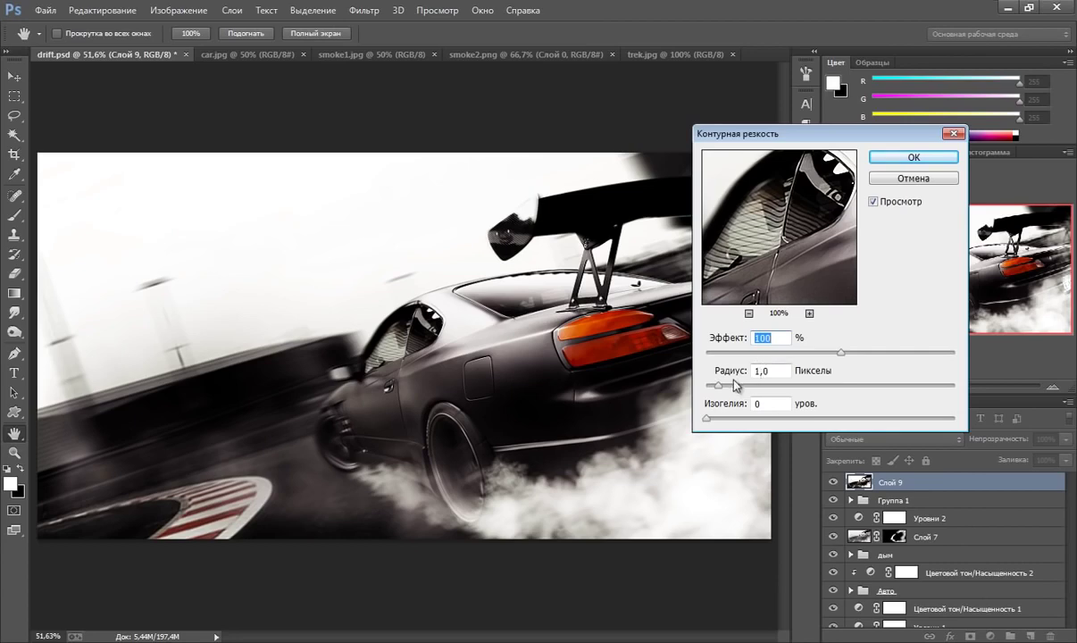
drag(719, 385, 725, 387)
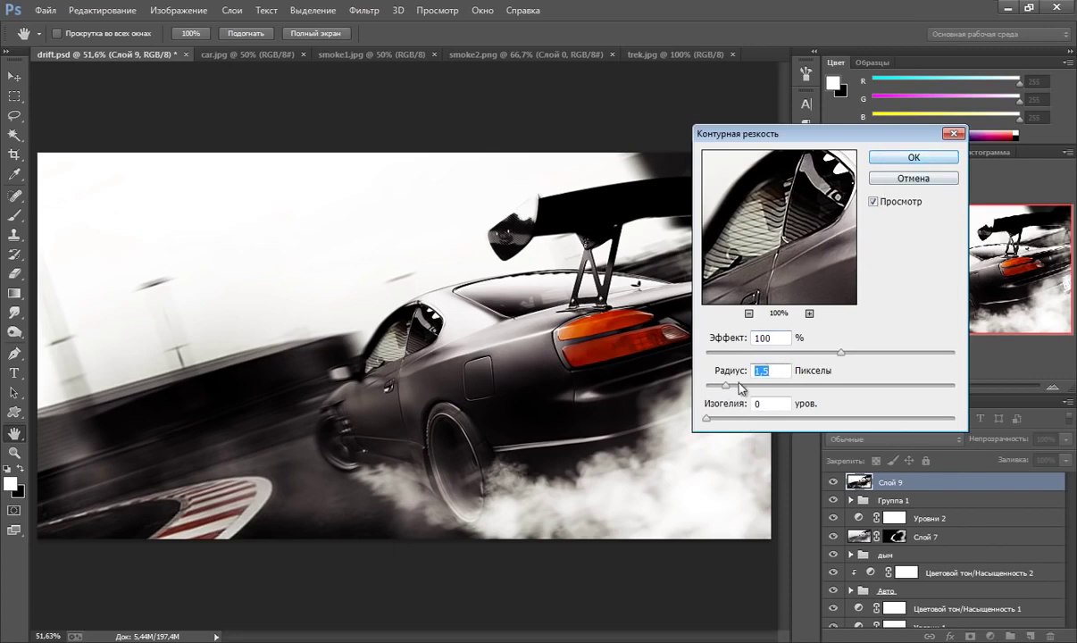
drag(726, 387, 721, 386)
click(901, 162)
Zoom out to view the whole sharpened image
key(z)
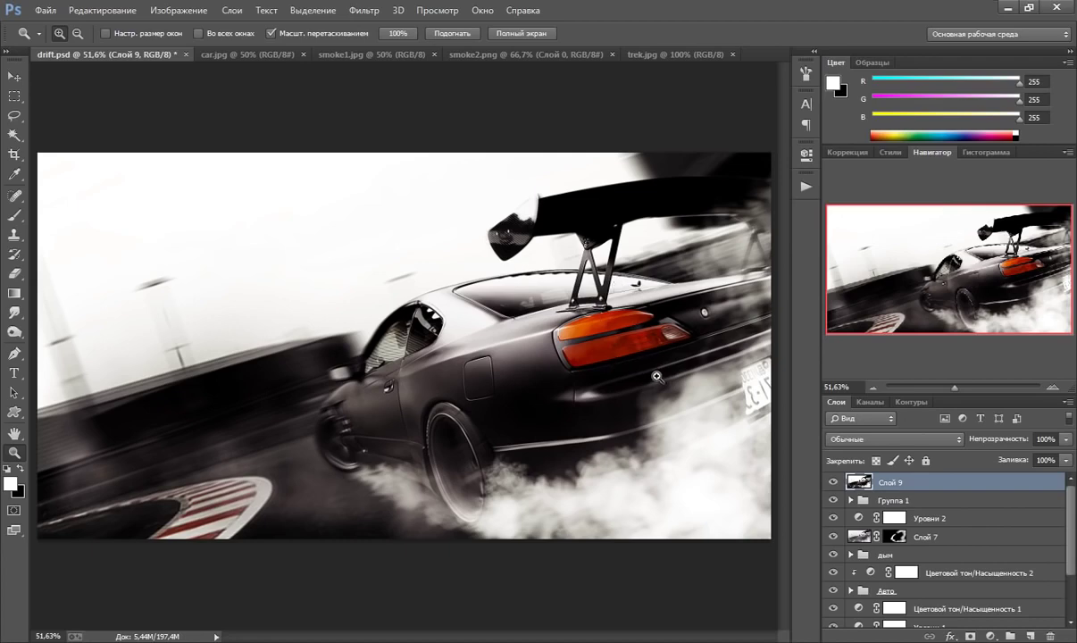
right_click(646, 346)
click(697, 444)
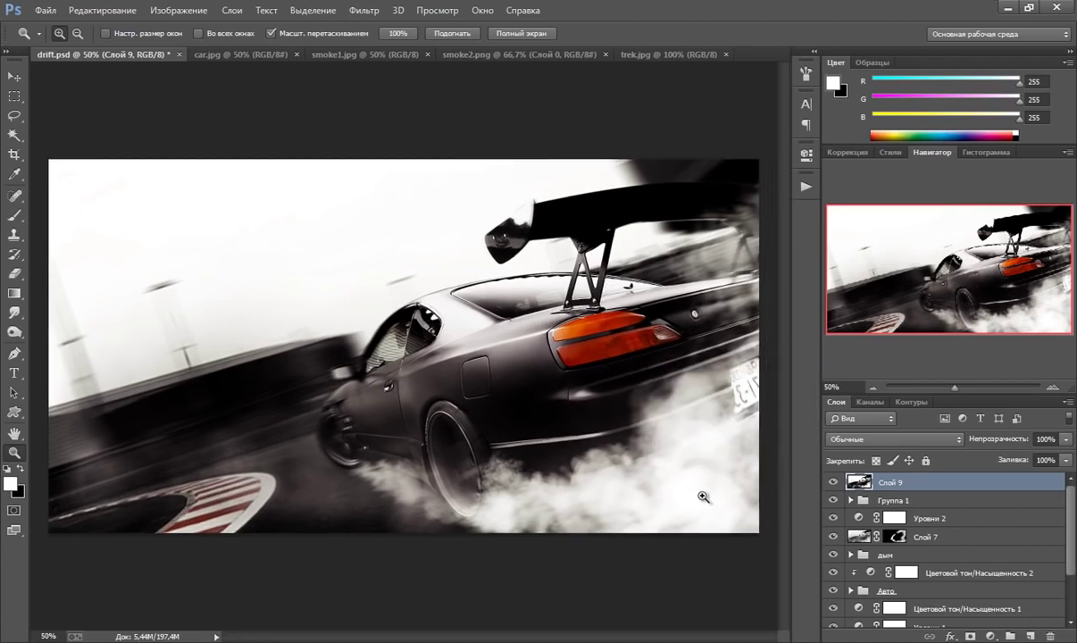